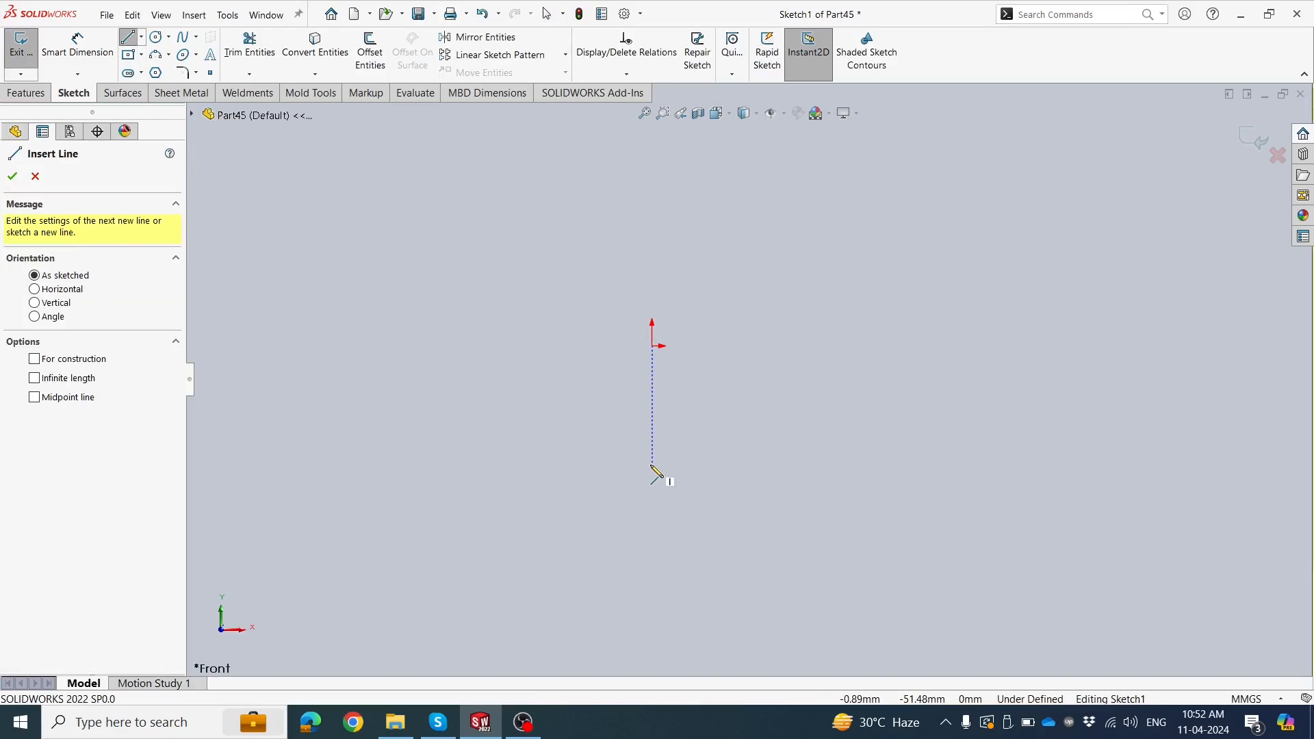
Sketch a vertical line about 110 mm long through the origin and continue it into an upper flange about 61 mm wide and 12 mm thick
click(652, 464)
click(653, 211)
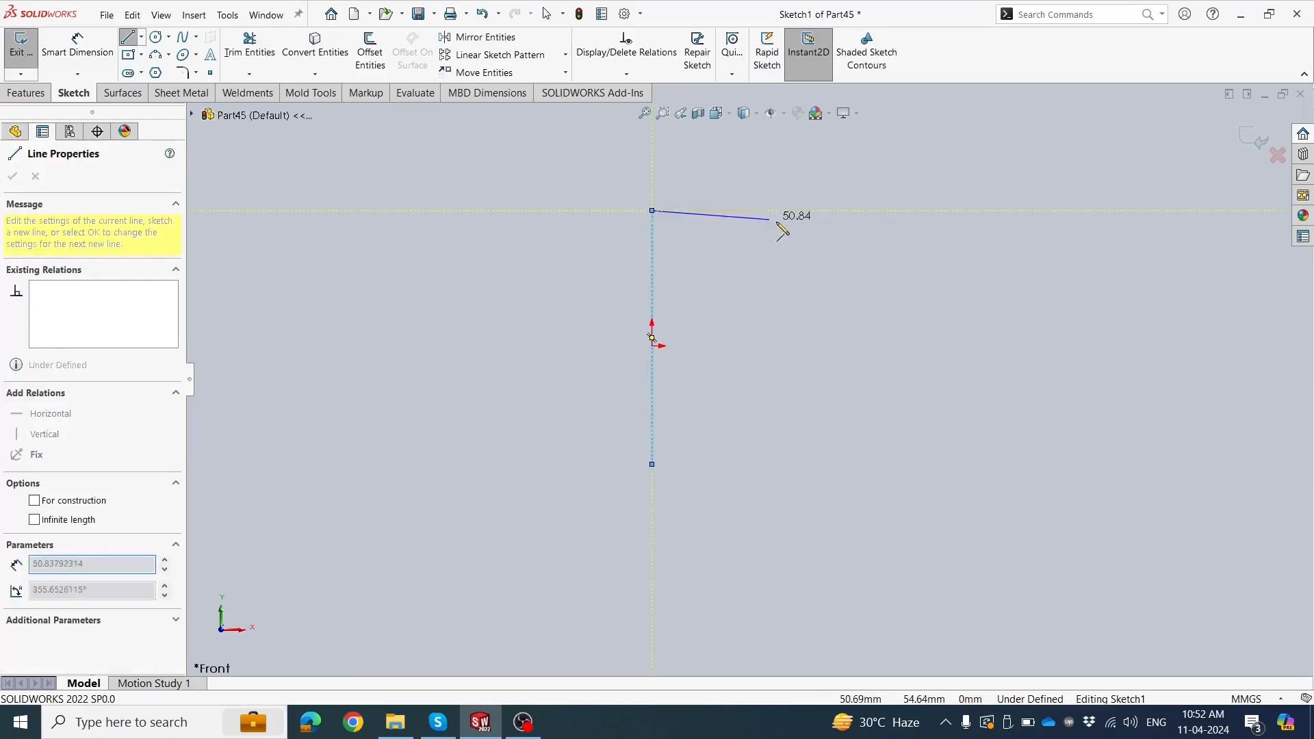
click(794, 211)
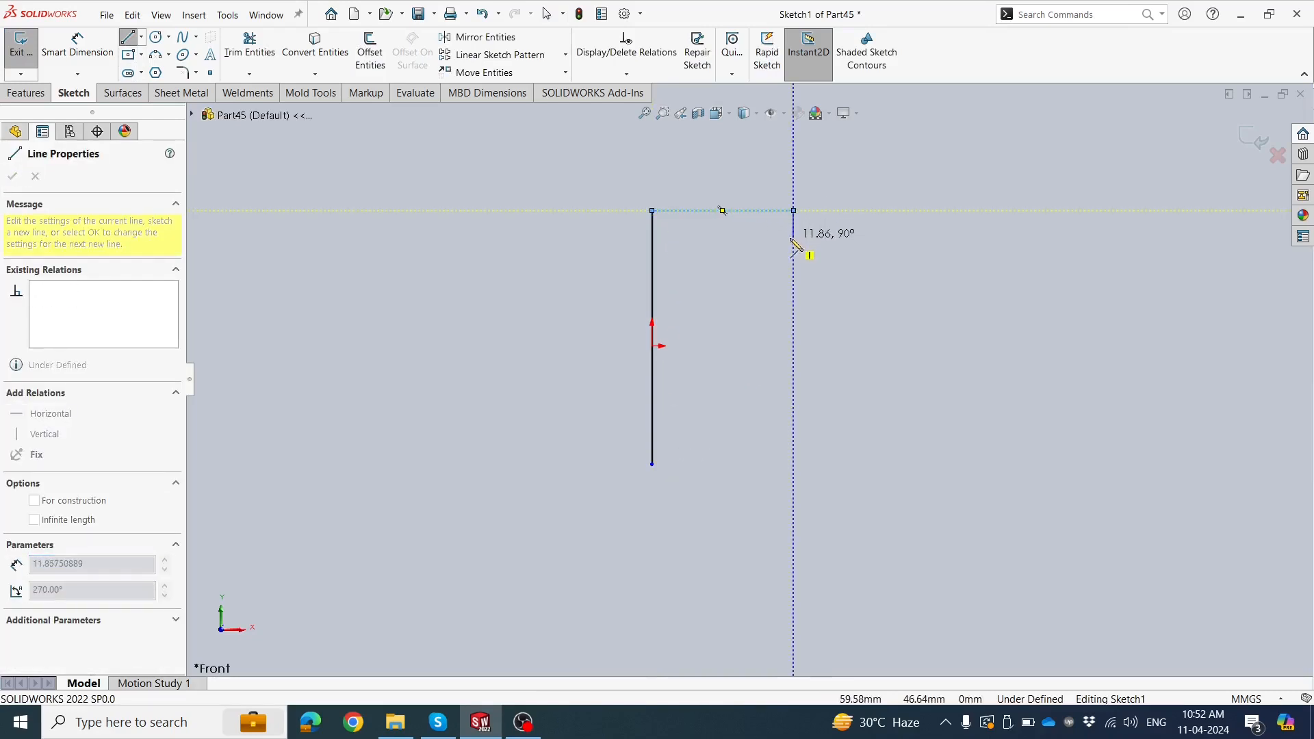
click(794, 238)
click(746, 237)
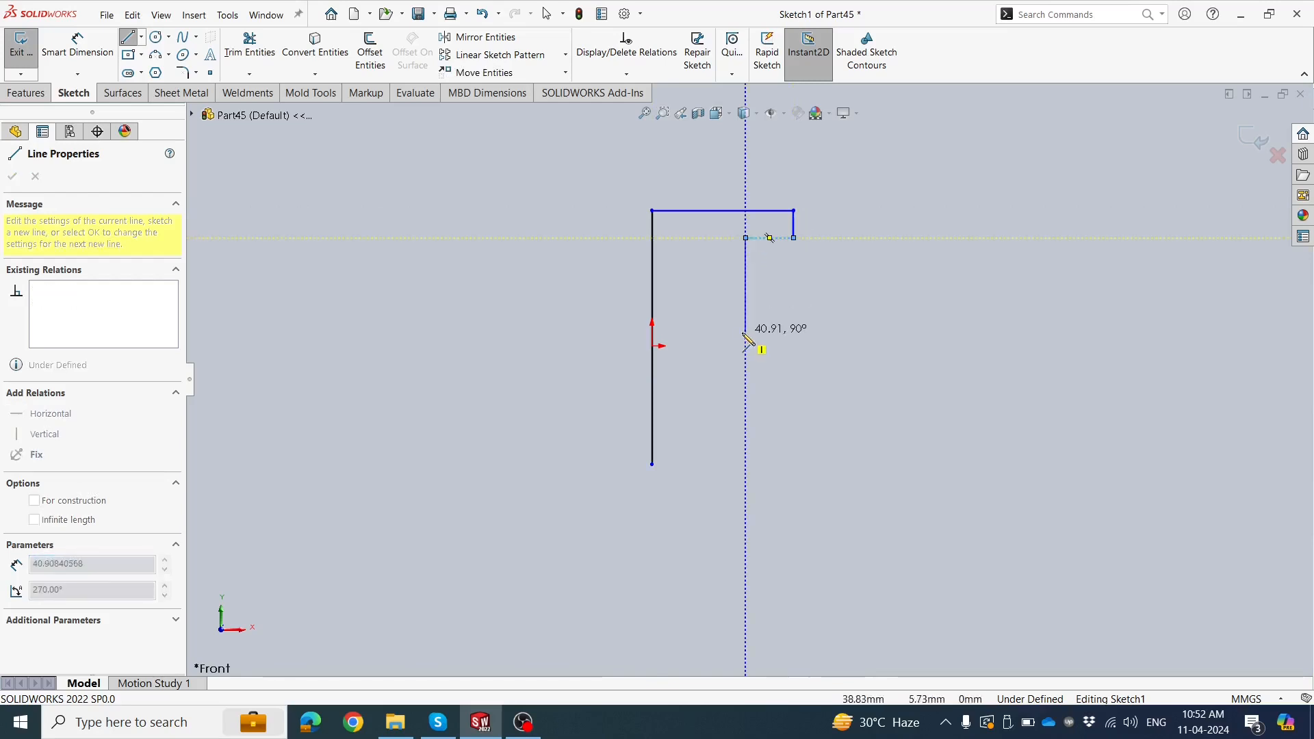
Continue the stepped profile with a raised middle section about 10 mm high and a lower flange about 16 mm thick, closing it at the vertical line's lower end
click(746, 286)
click(770, 285)
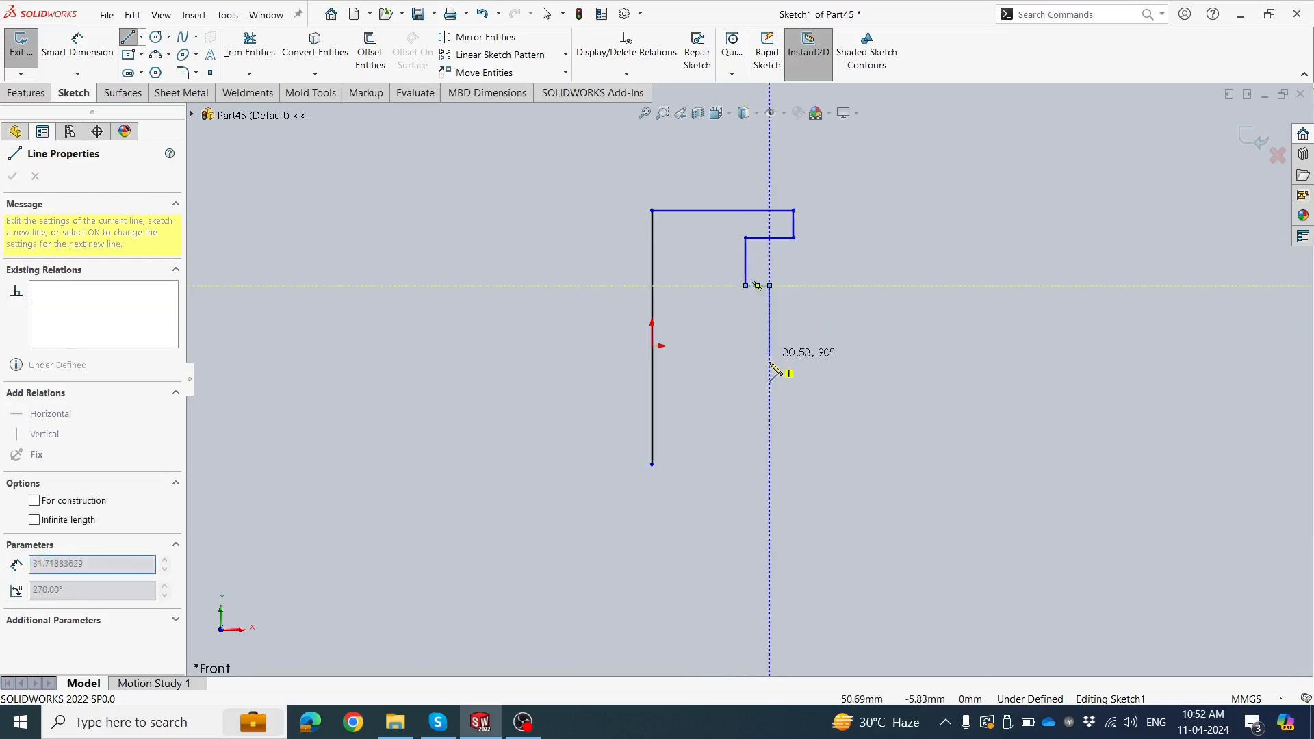
click(769, 373)
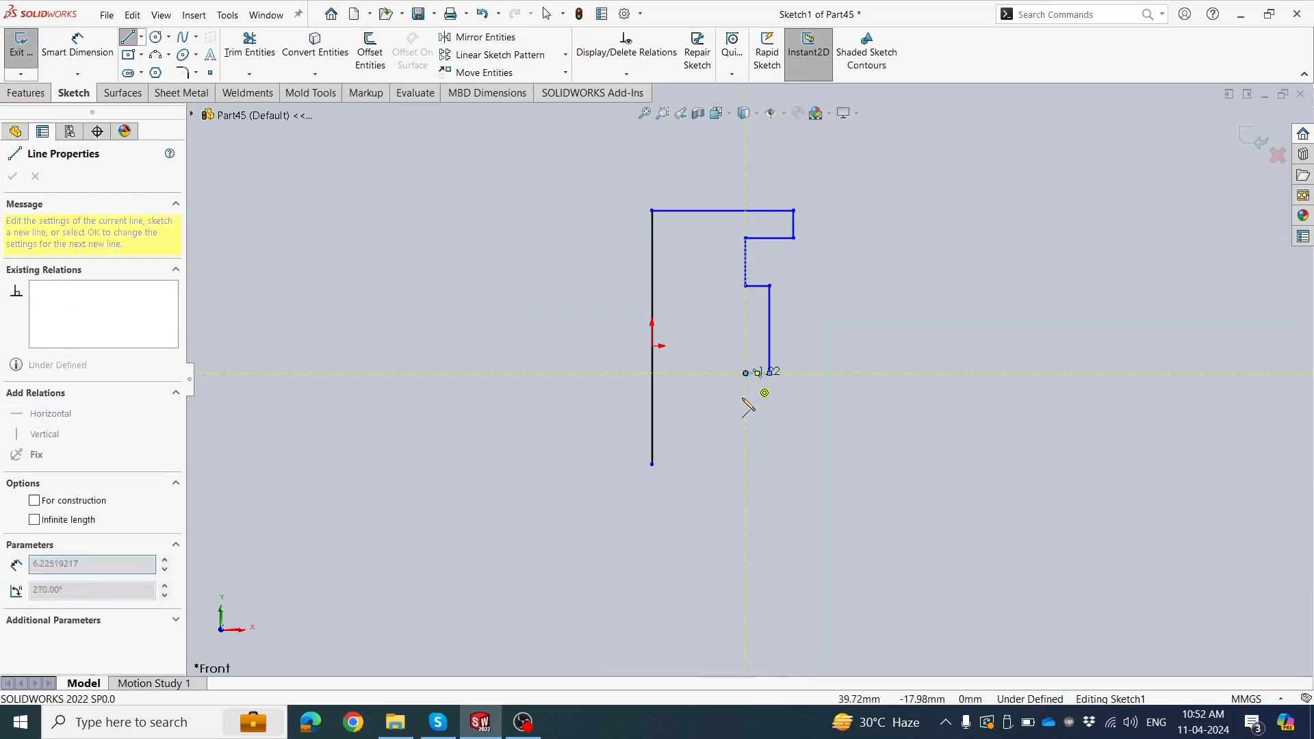
click(746, 373)
click(746, 426)
click(794, 427)
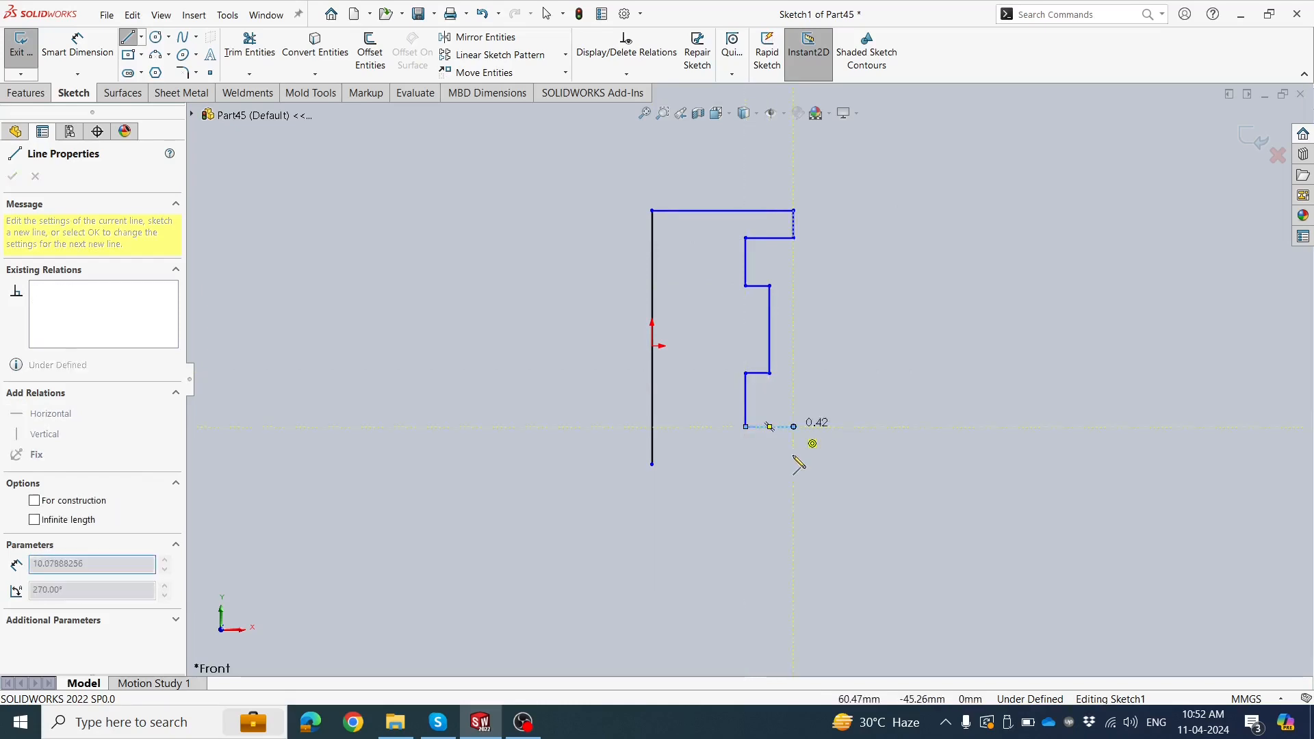
click(793, 464)
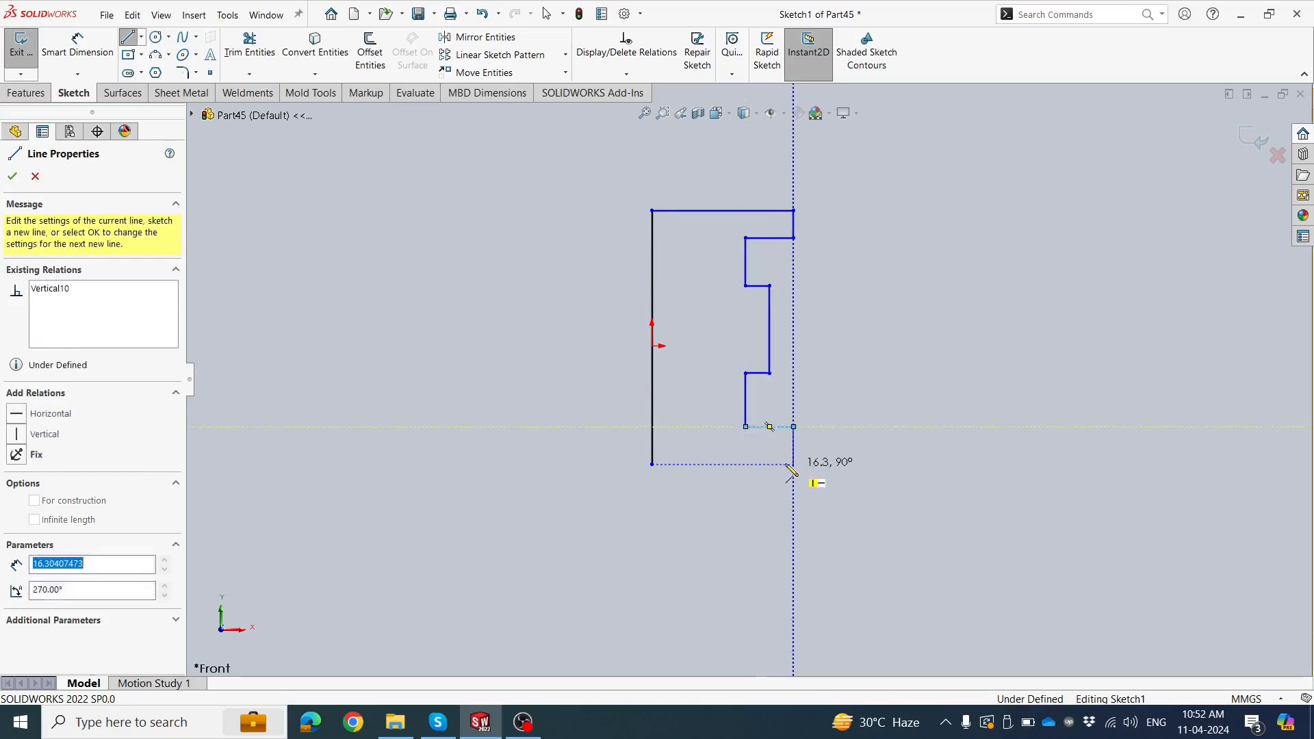
click(651, 464)
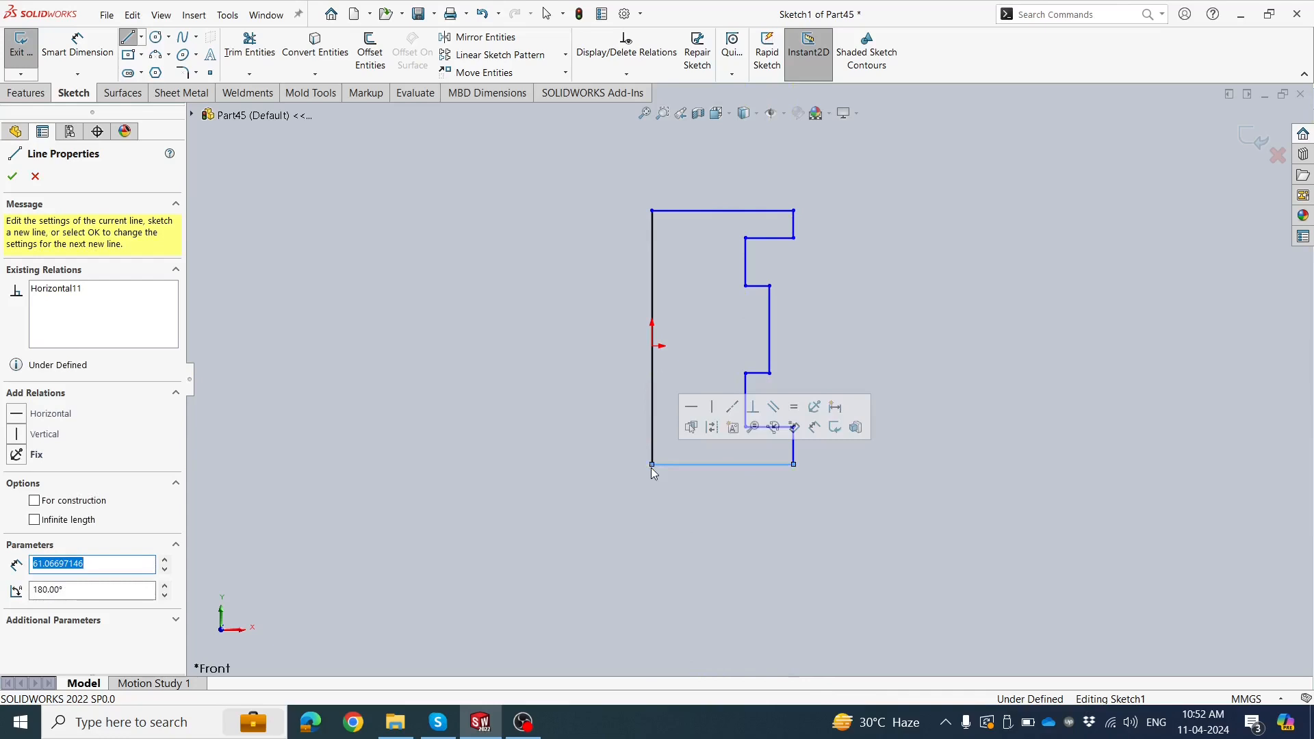
key(Escape)
scroll(750, 382, up, 2)
scroll(869, 290, down, 2)
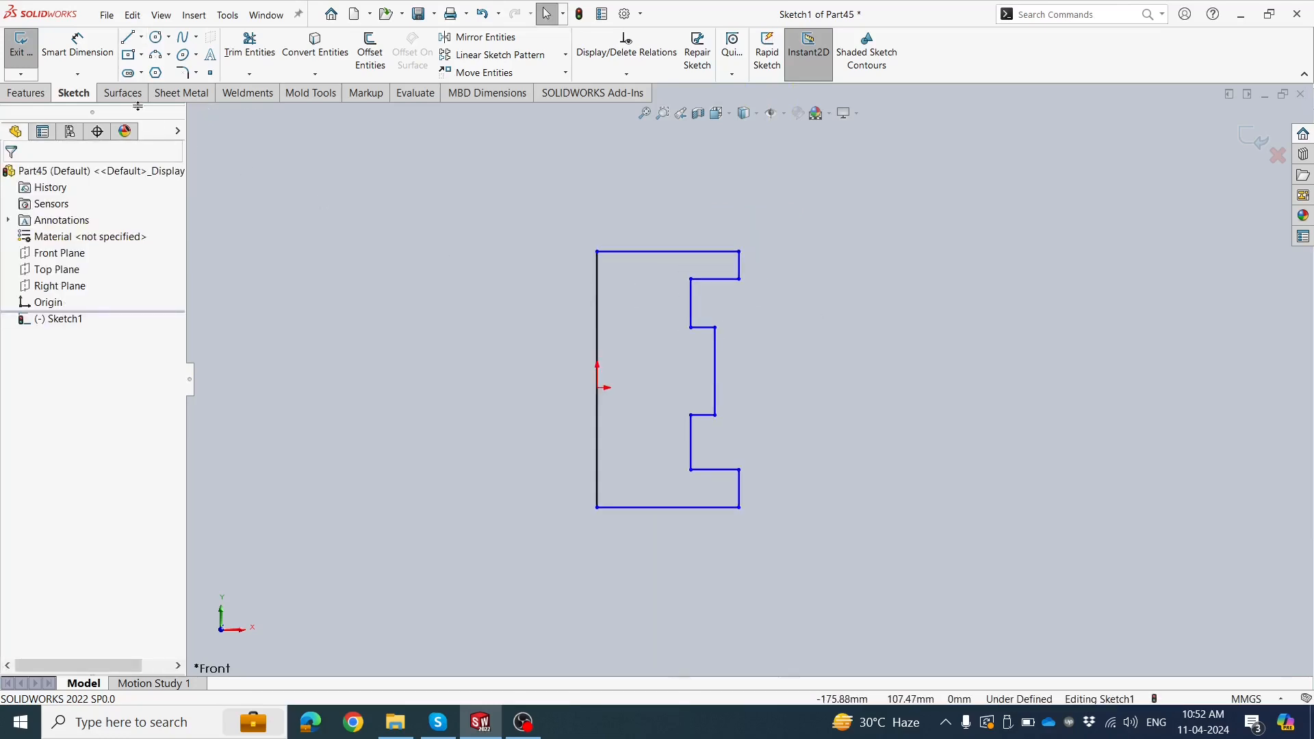
click(77, 47)
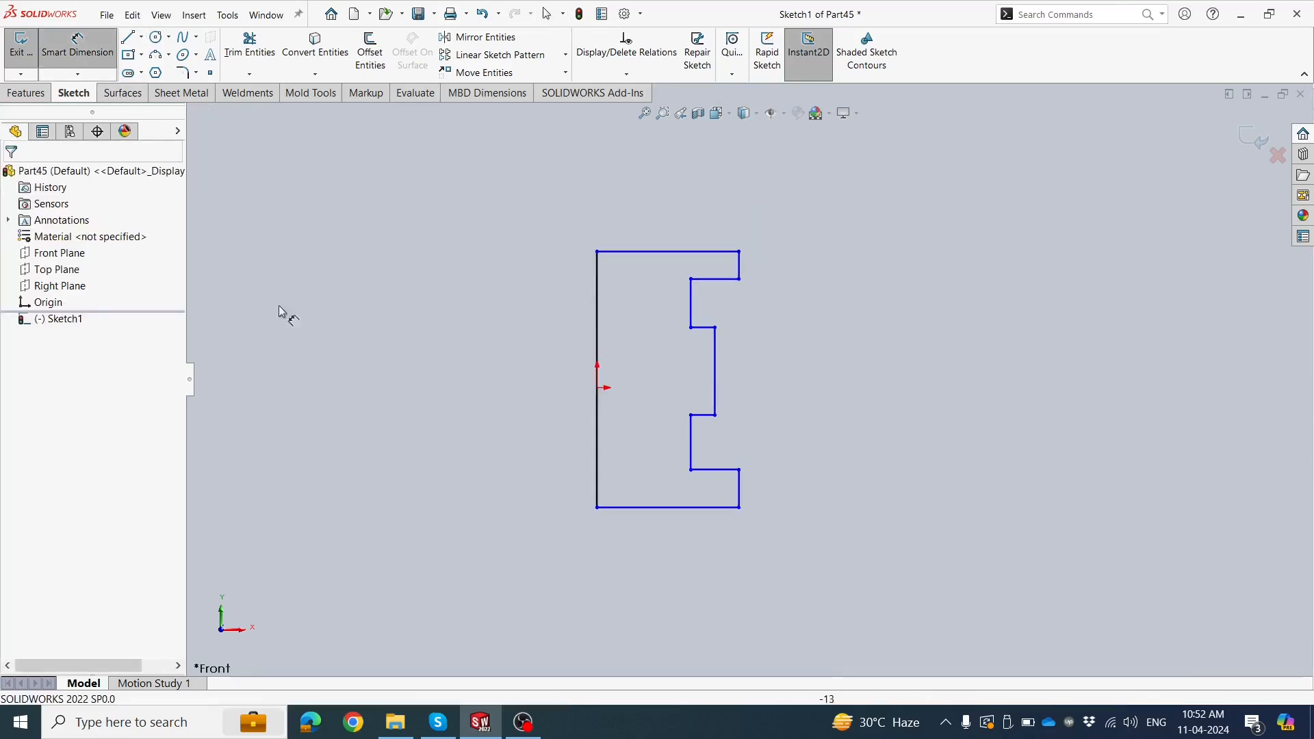
key(Escape)
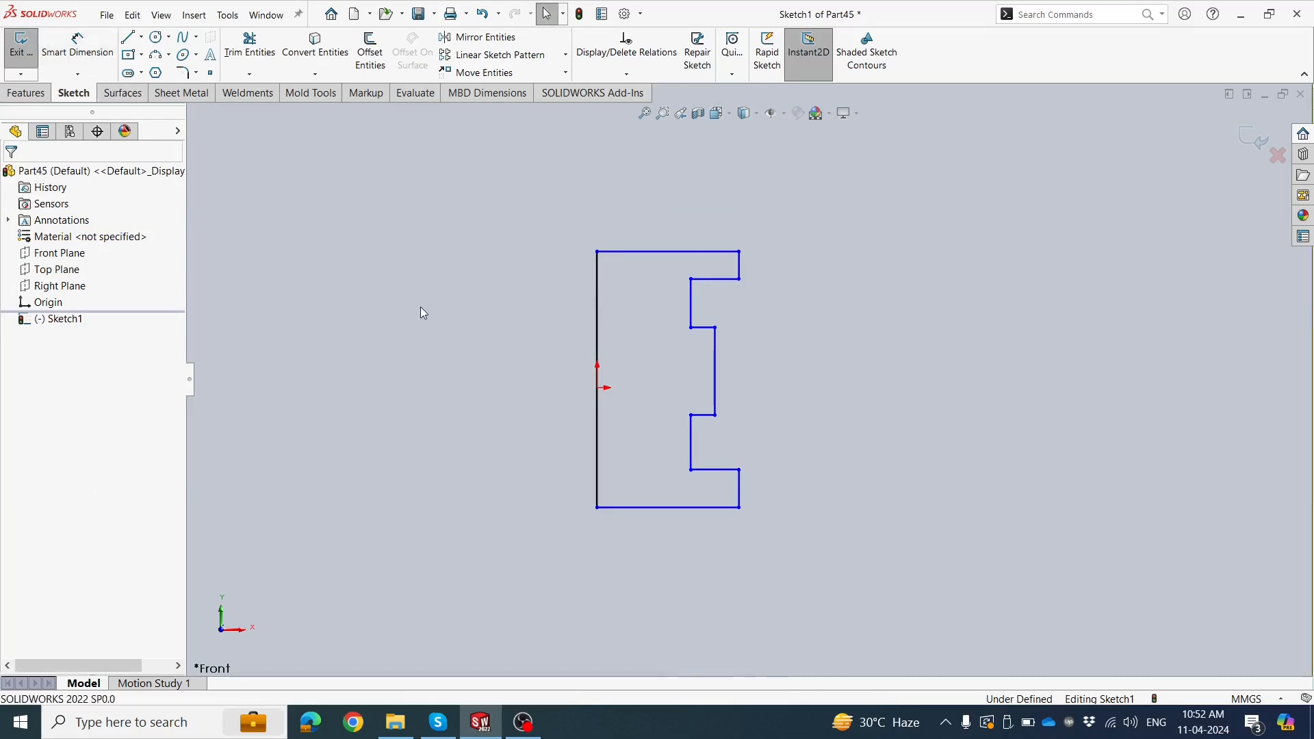
scroll(753, 391, up, 1)
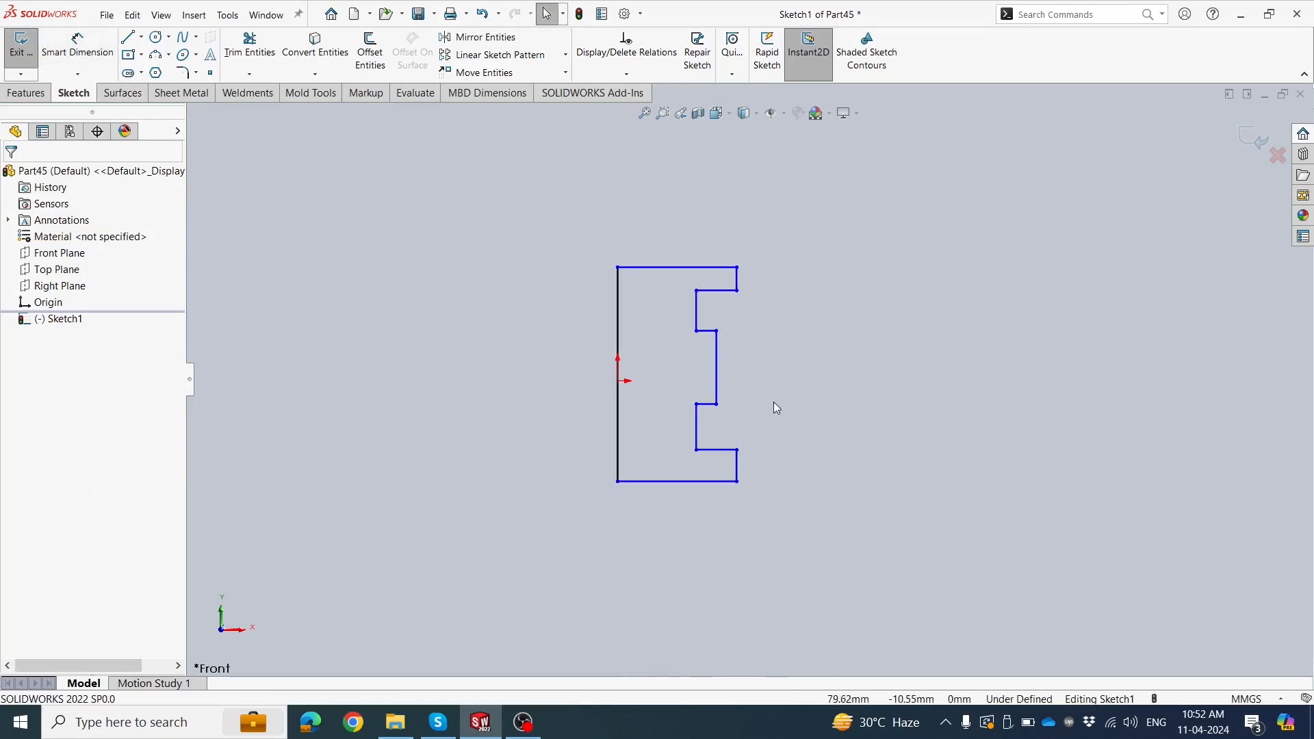
Make the profile's top and bottom horizontal edges equal in length, and likewise the outer vertical edges of the two flanges
click(703, 267)
ctrl+click(647, 482)
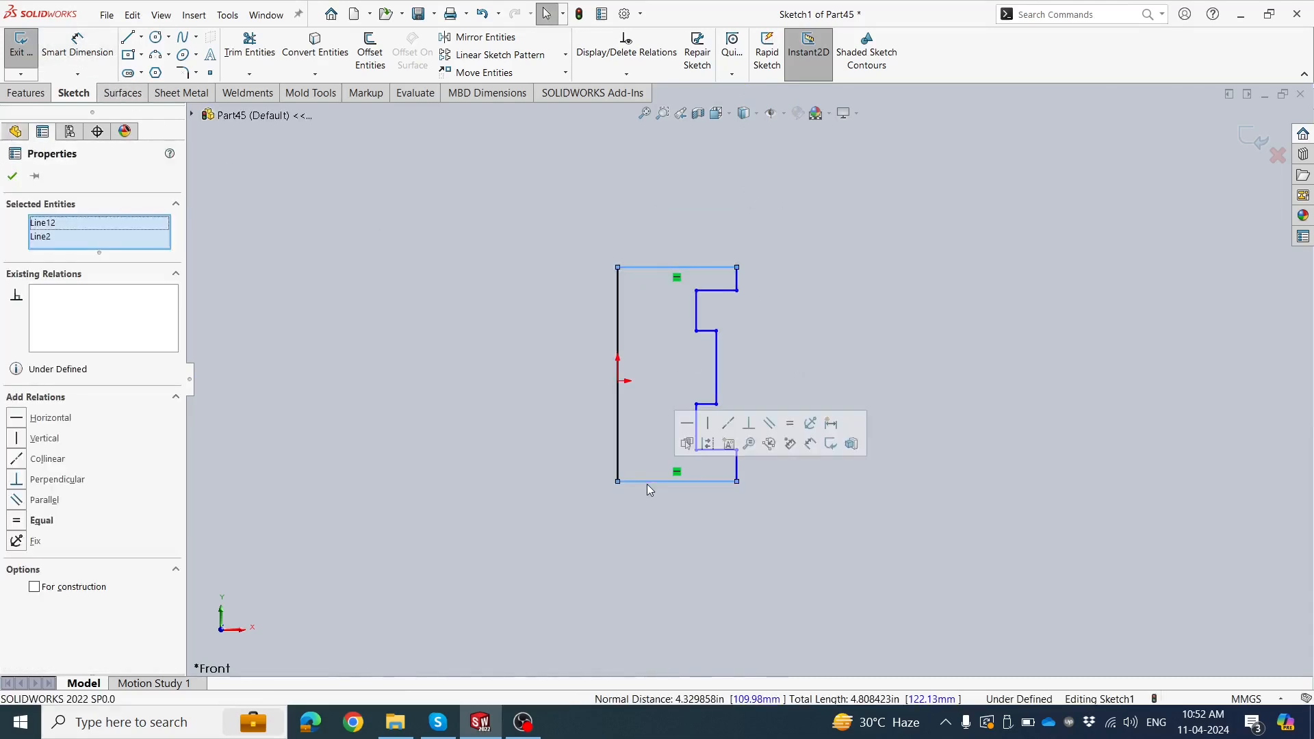
click(768, 294)
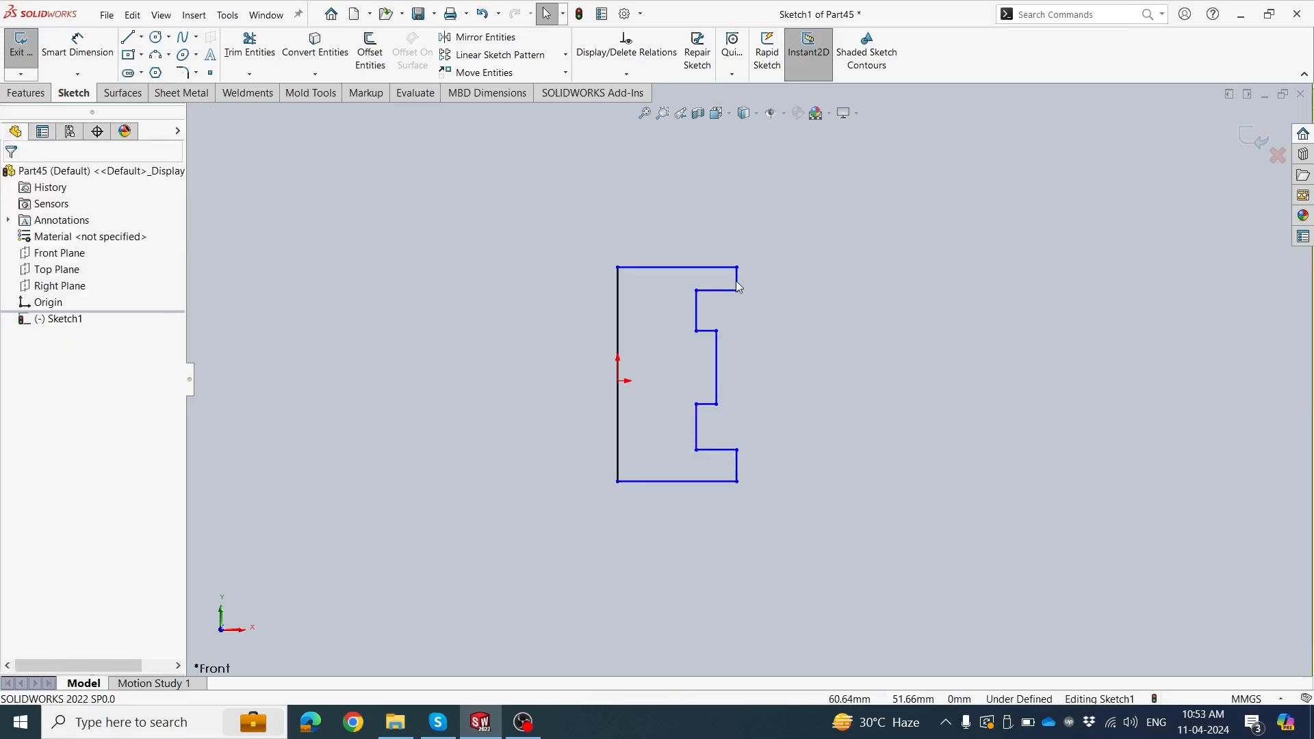
click(737, 283)
ctrl+click(736, 467)
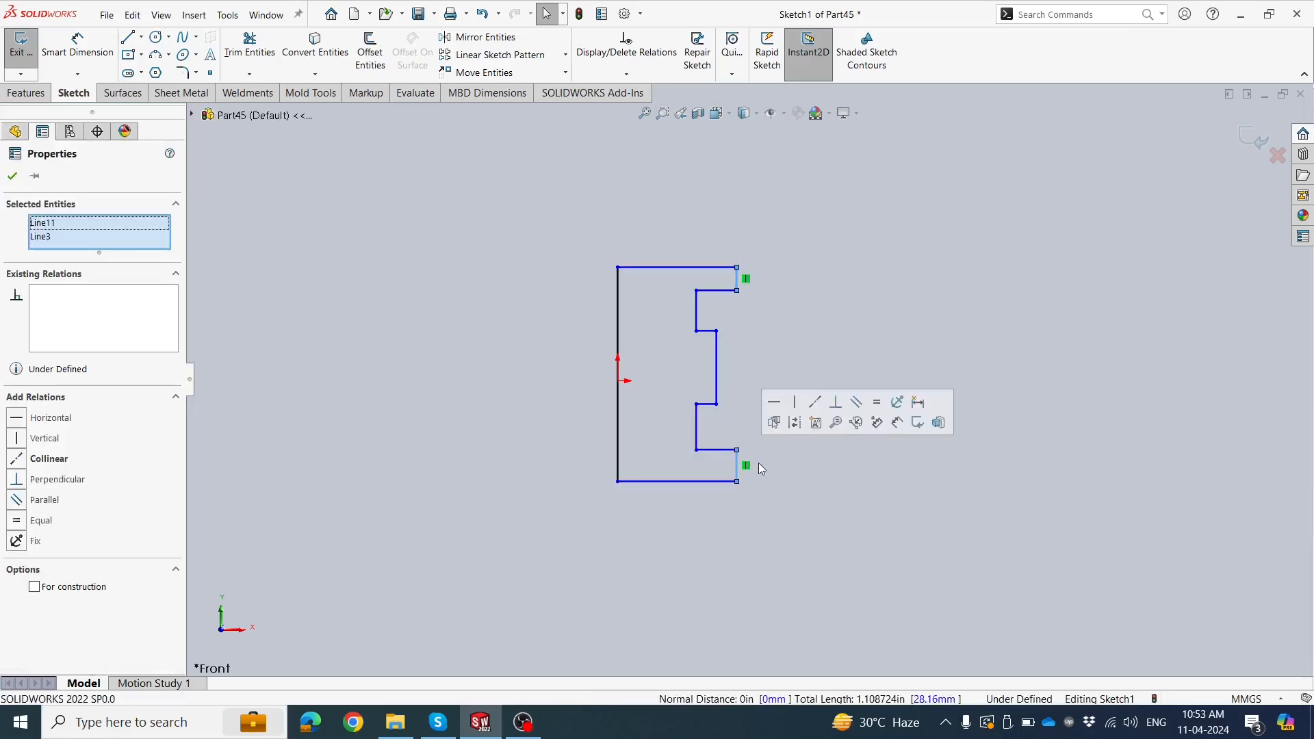
click(874, 420)
click(714, 321)
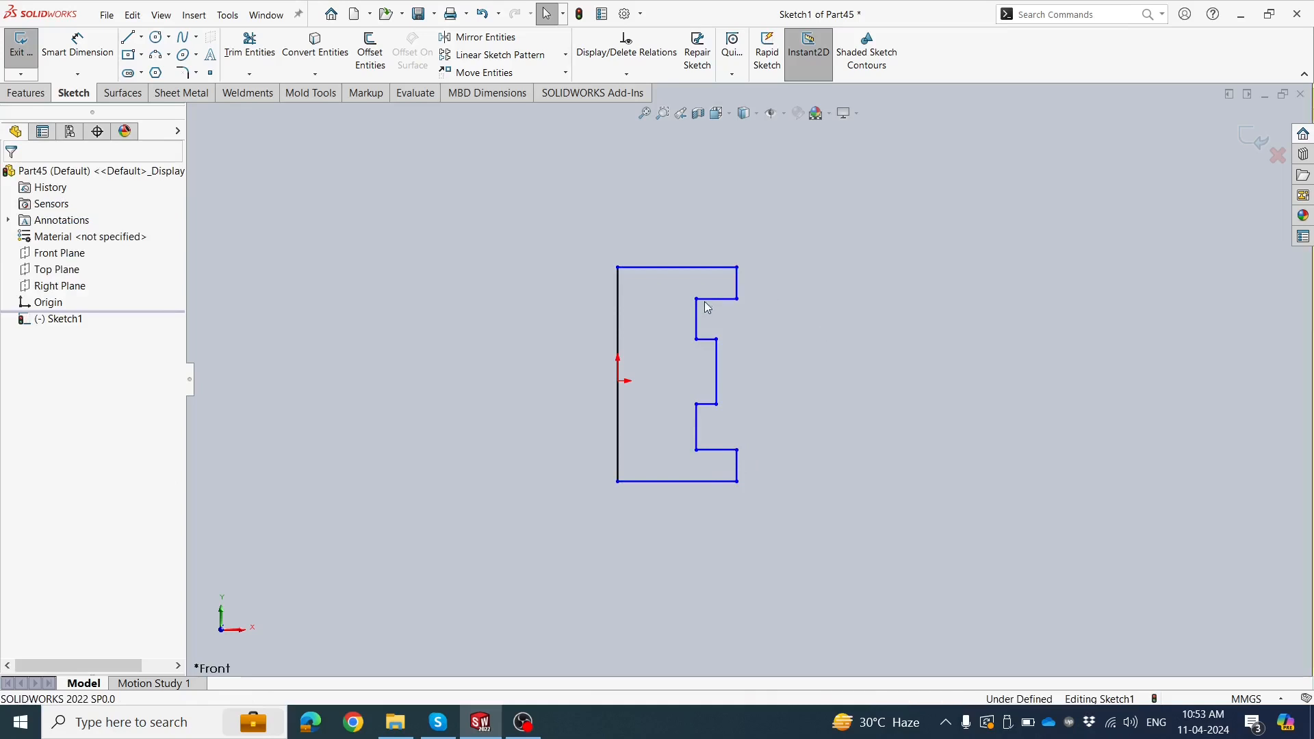
Make the inner horizontal edges of the two flanges equal in length, and likewise the vertical edges of the two recesses
click(705, 299)
ctrl+click(717, 450)
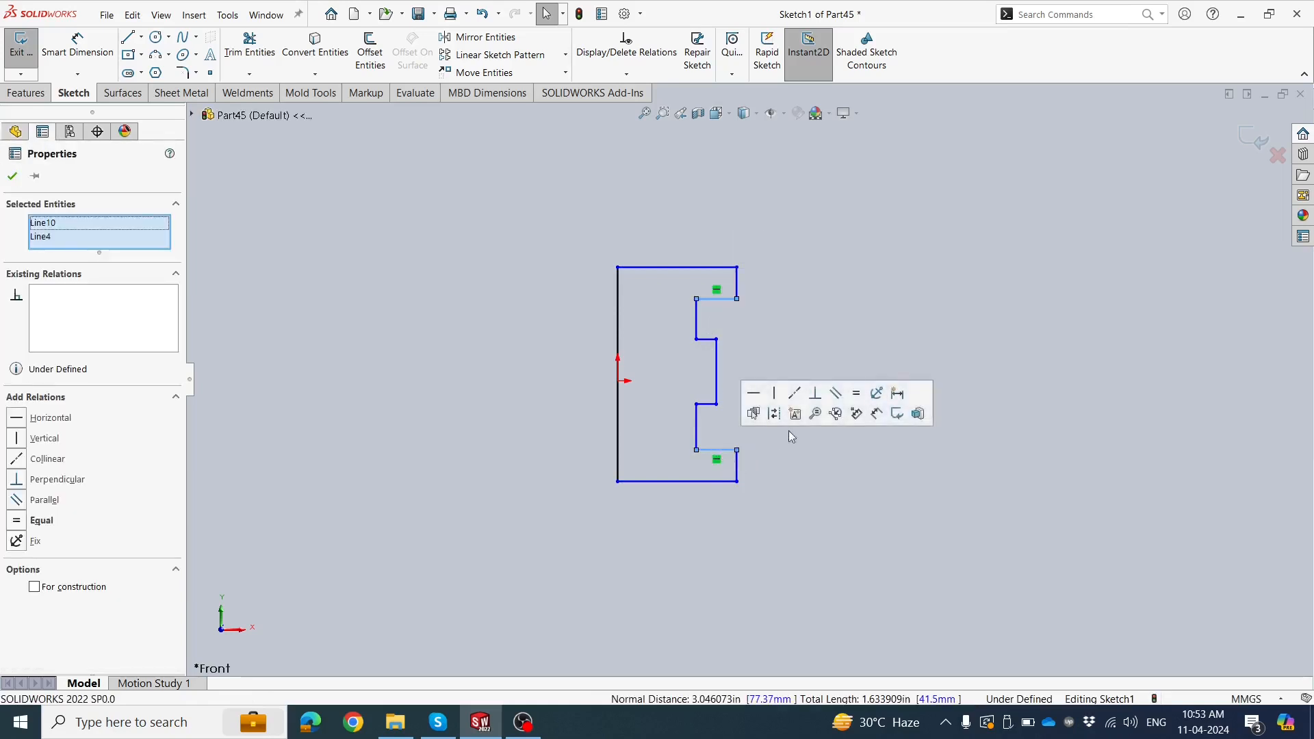
click(874, 420)
click(814, 334)
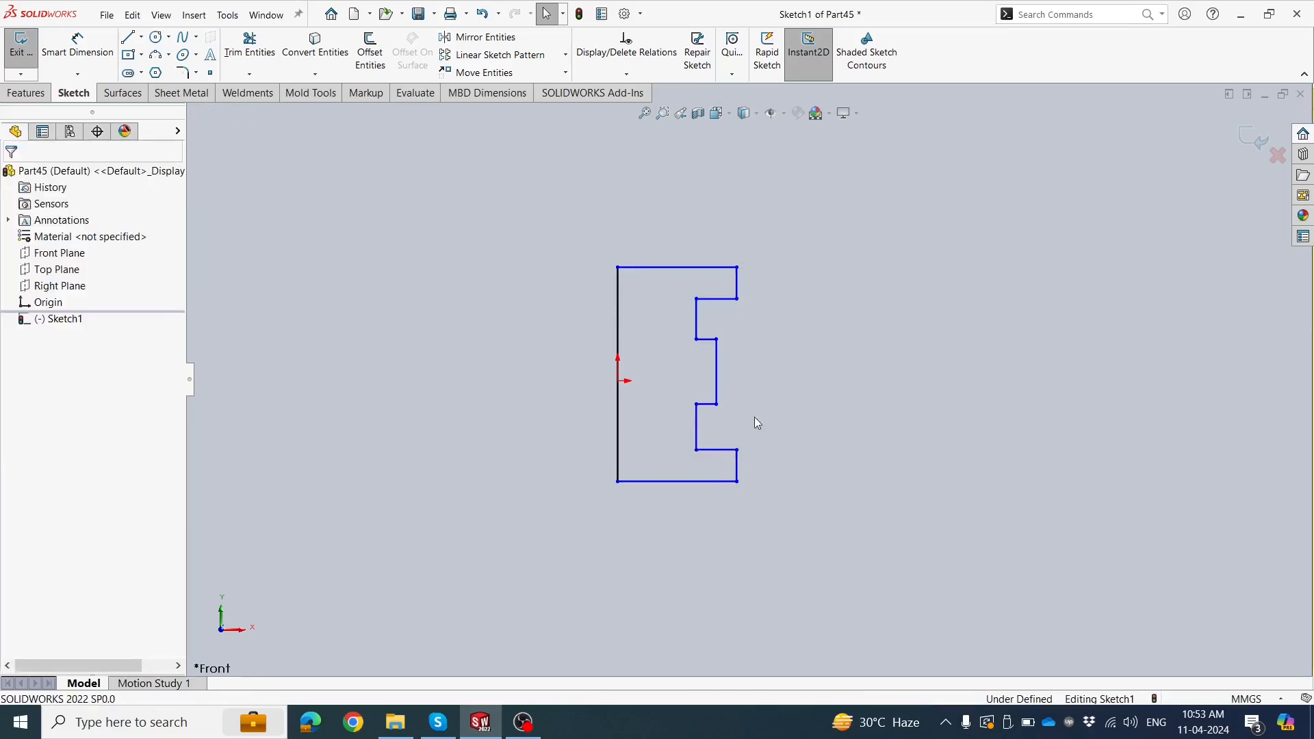
click(697, 319)
ctrl+click(697, 425)
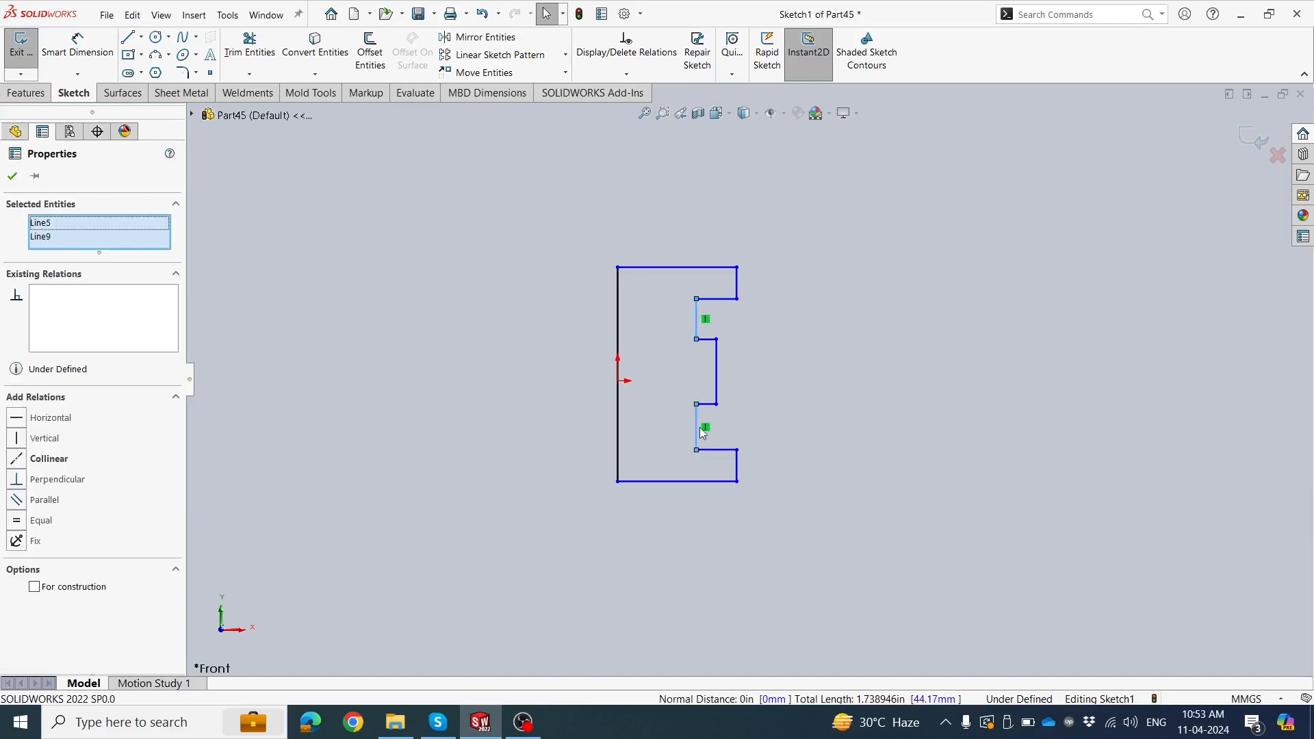
click(401, 430)
scroll(783, 375, down, 1)
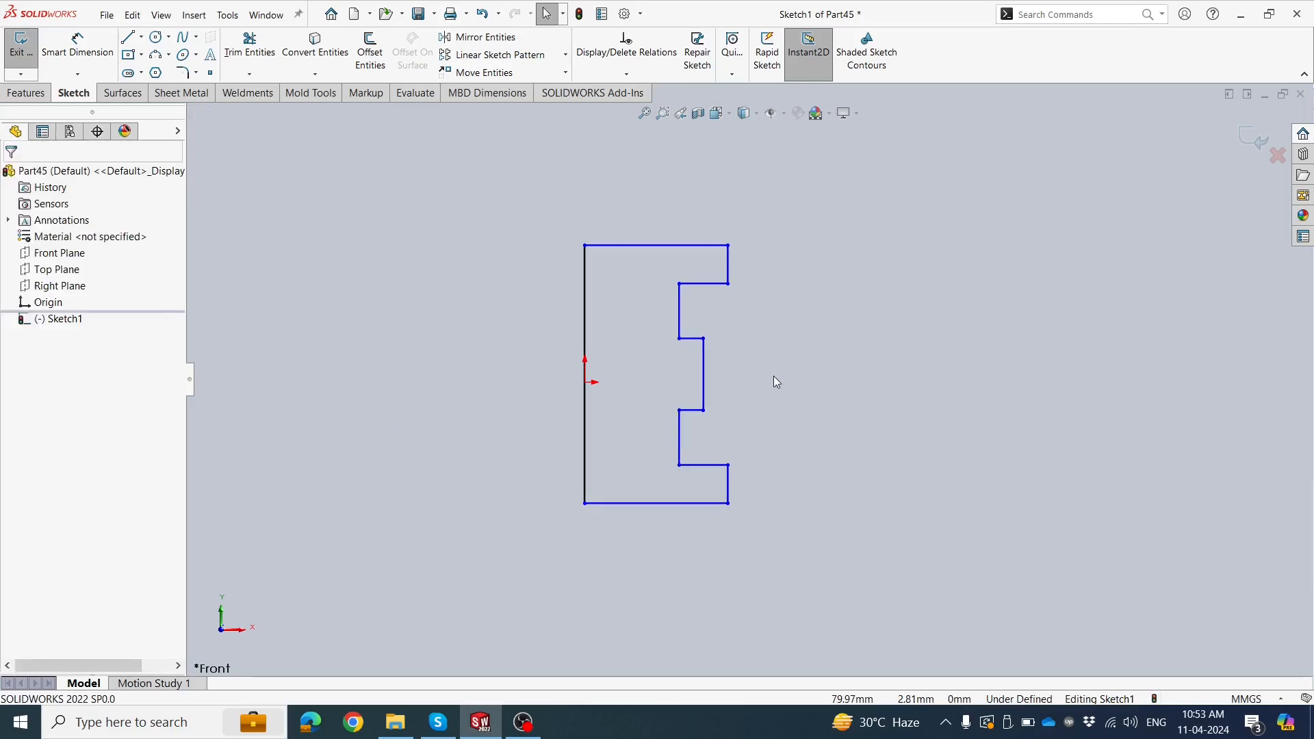
Apply an equal relation to the two short horizontal edges of the raised middle section
scroll(773, 376, up, 1)
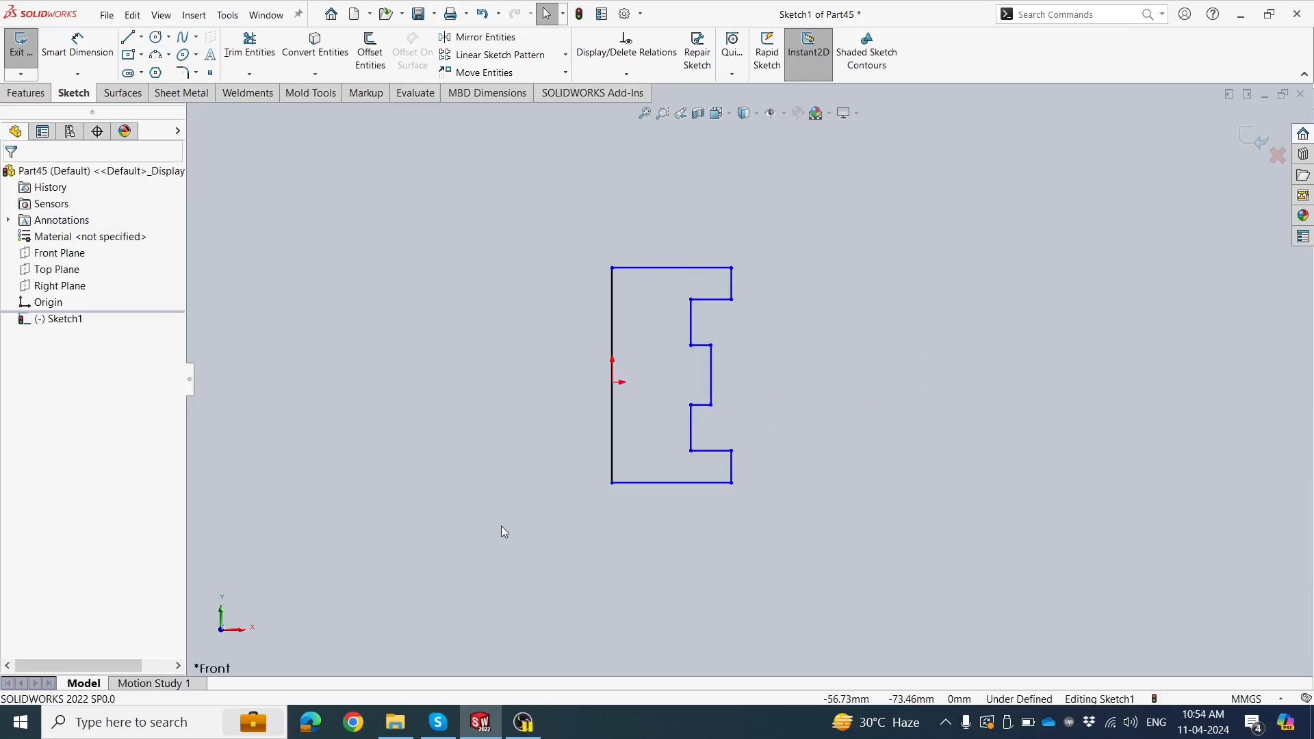
scroll(762, 426, up, 1)
scroll(826, 370, down, 1)
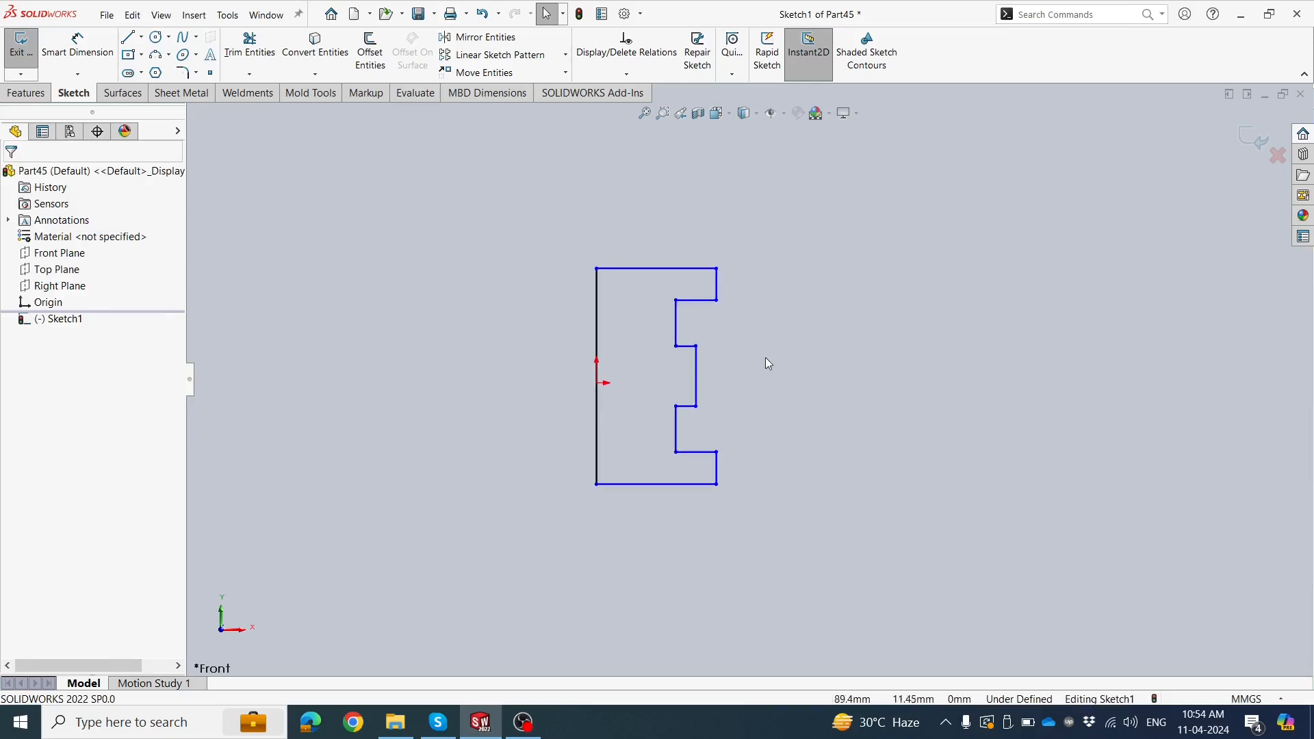
click(689, 347)
scroll(688, 373, down, 2)
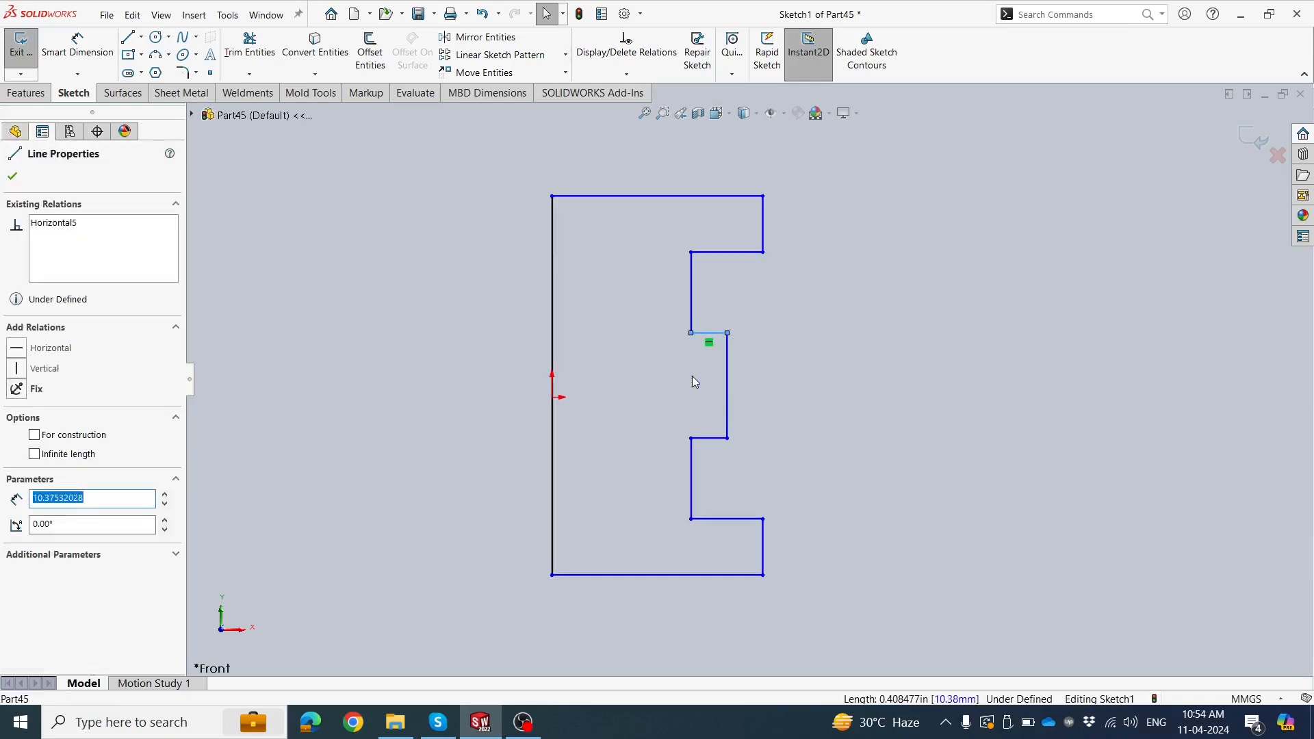
ctrl+click(716, 438)
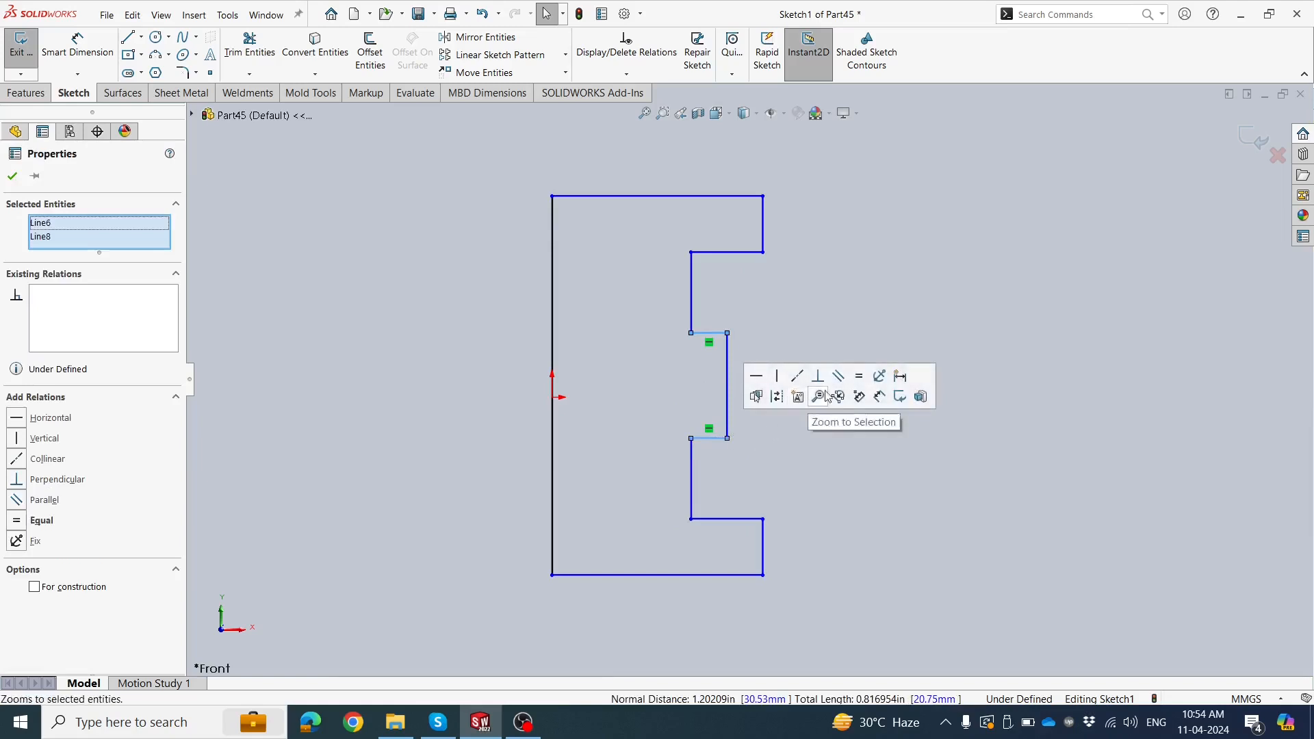
click(859, 376)
click(808, 302)
scroll(743, 359, down, 1)
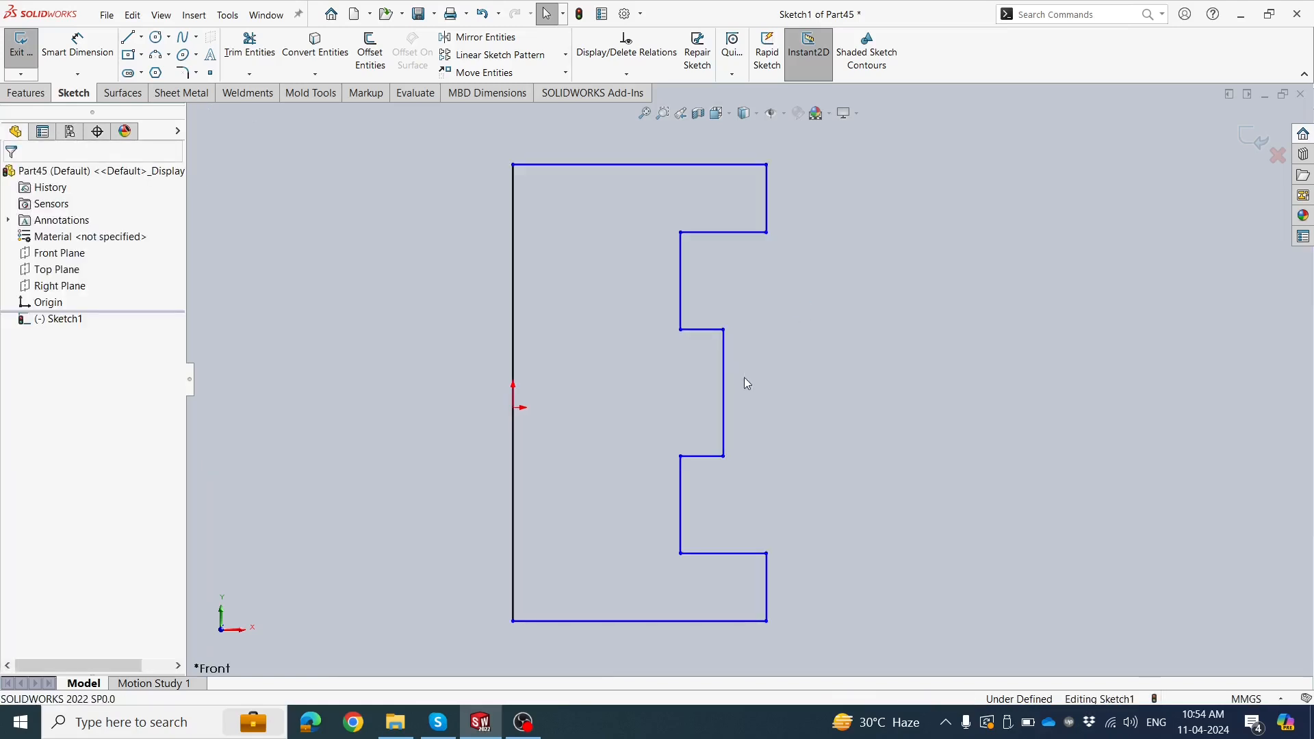
scroll(745, 376, up, 4)
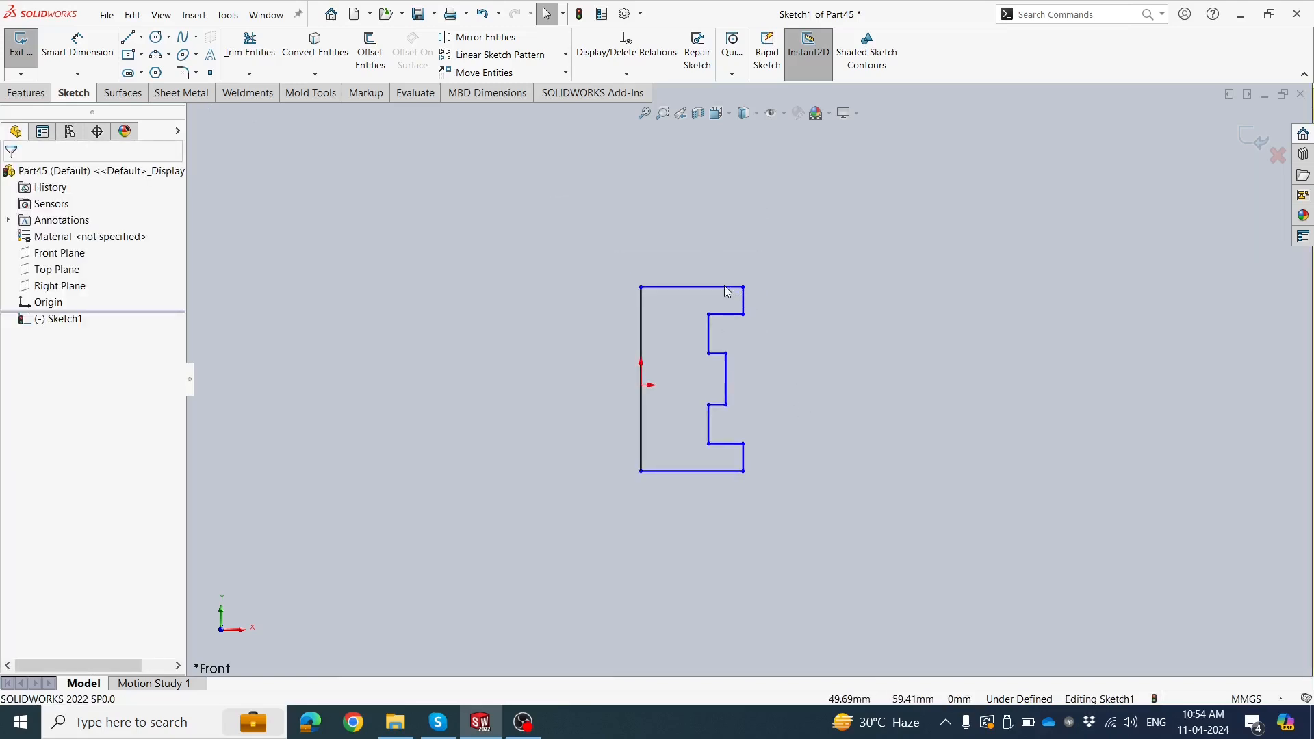
click(727, 292)
click(755, 368)
scroll(757, 365, down, 1)
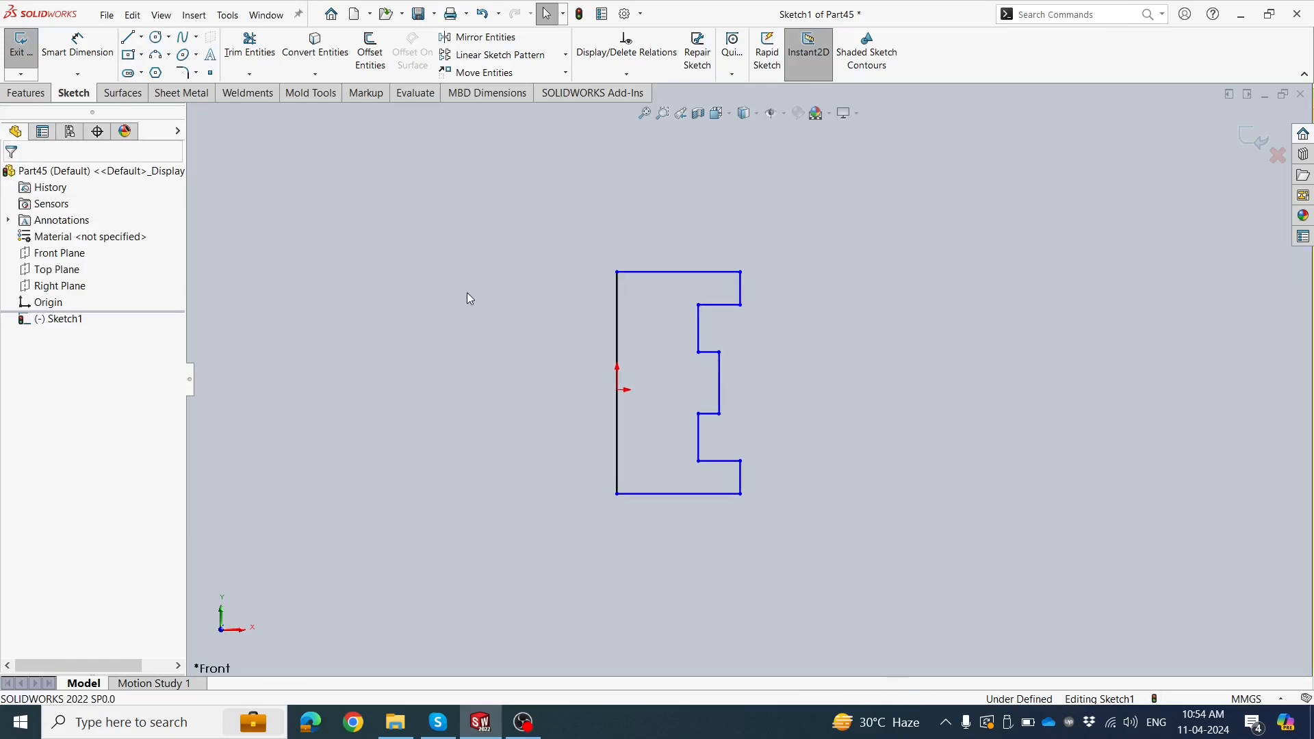
click(77, 45)
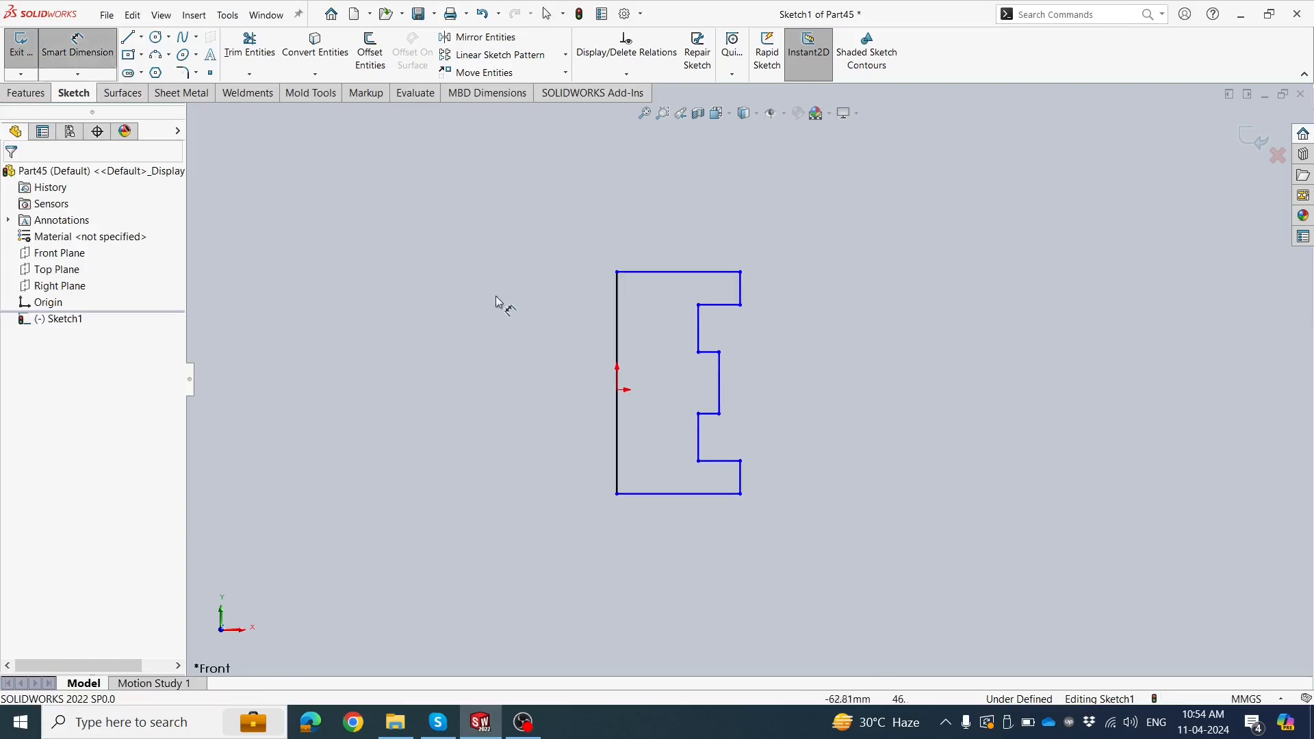
click(648, 273)
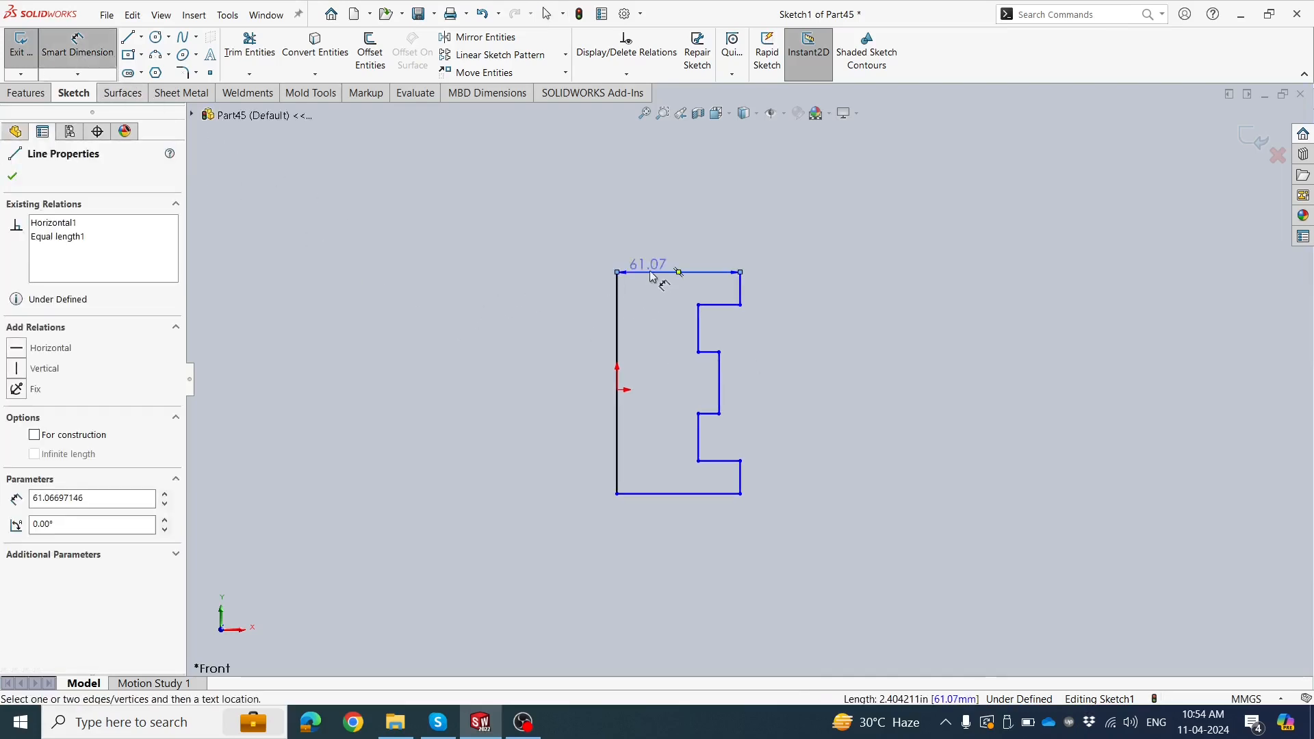
key(Escape)
key(Escape)
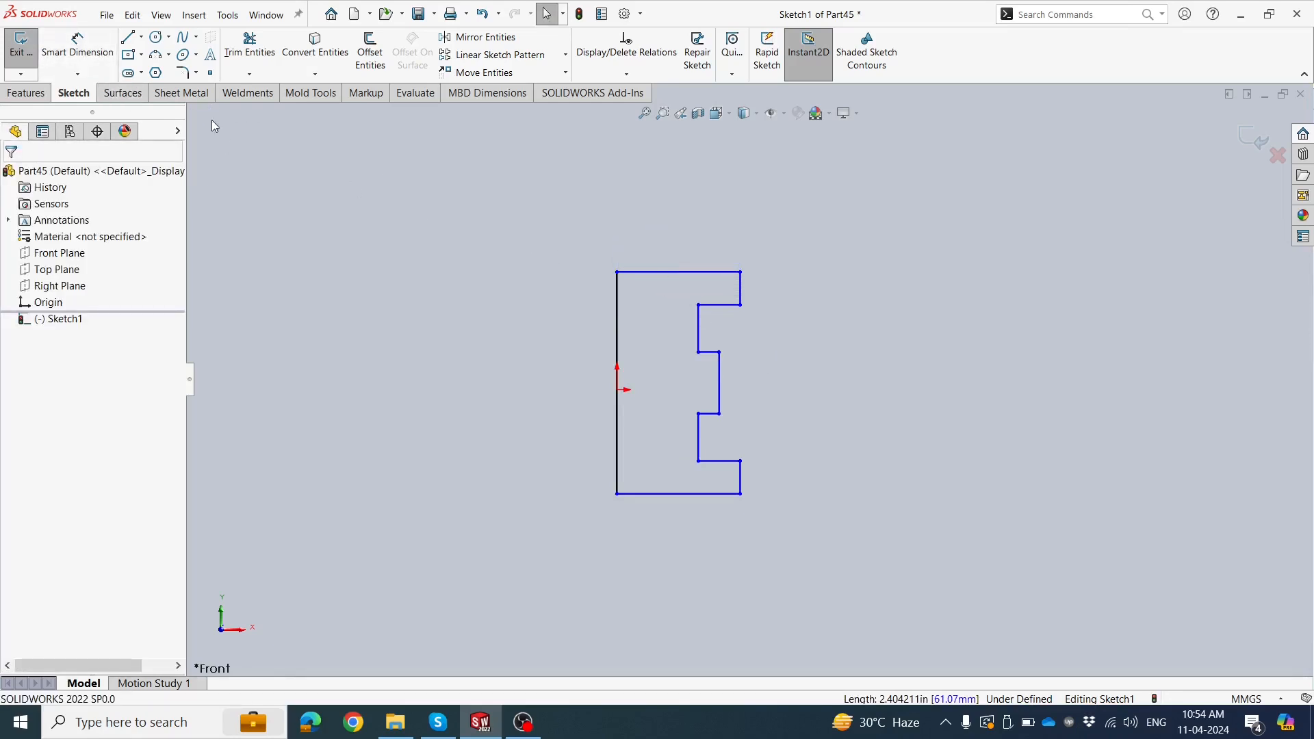
Convert the vertical line through the origin to construction geometry and dimension the upper flange's outer edge about it as a 450 mm diameter
click(619, 290)
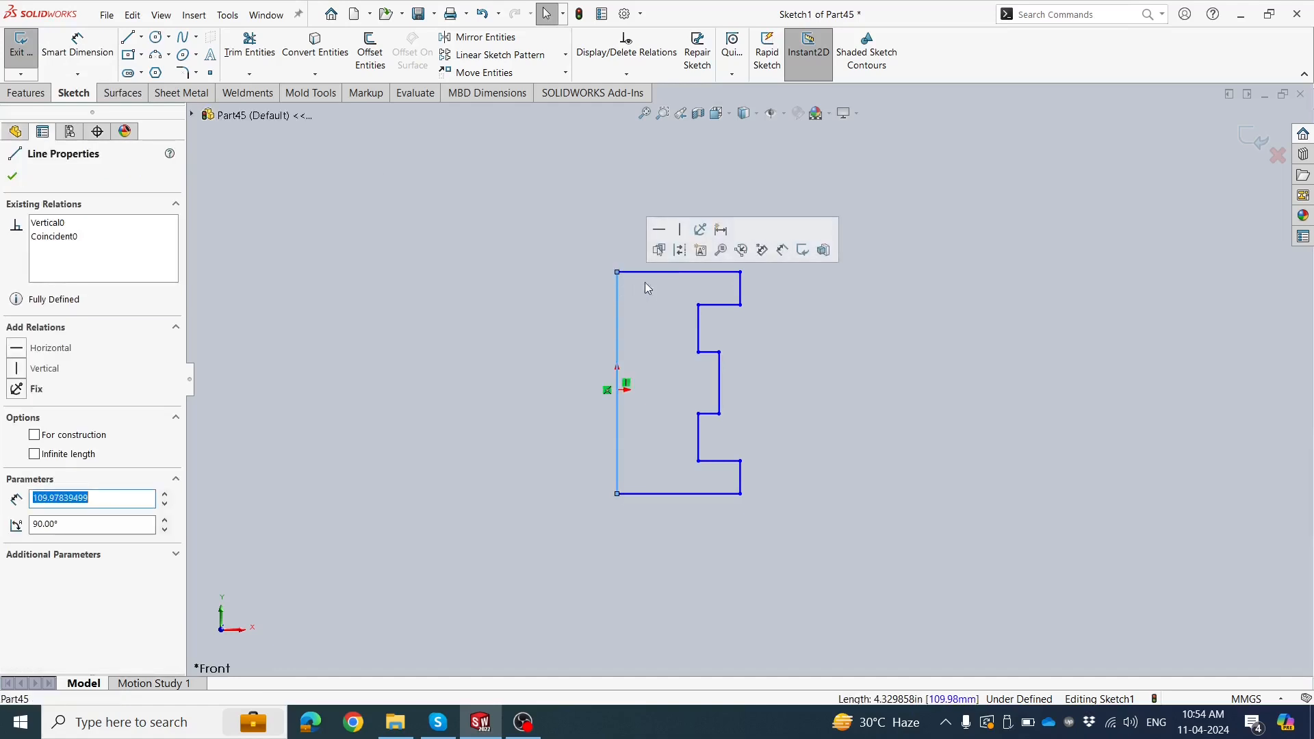
click(683, 254)
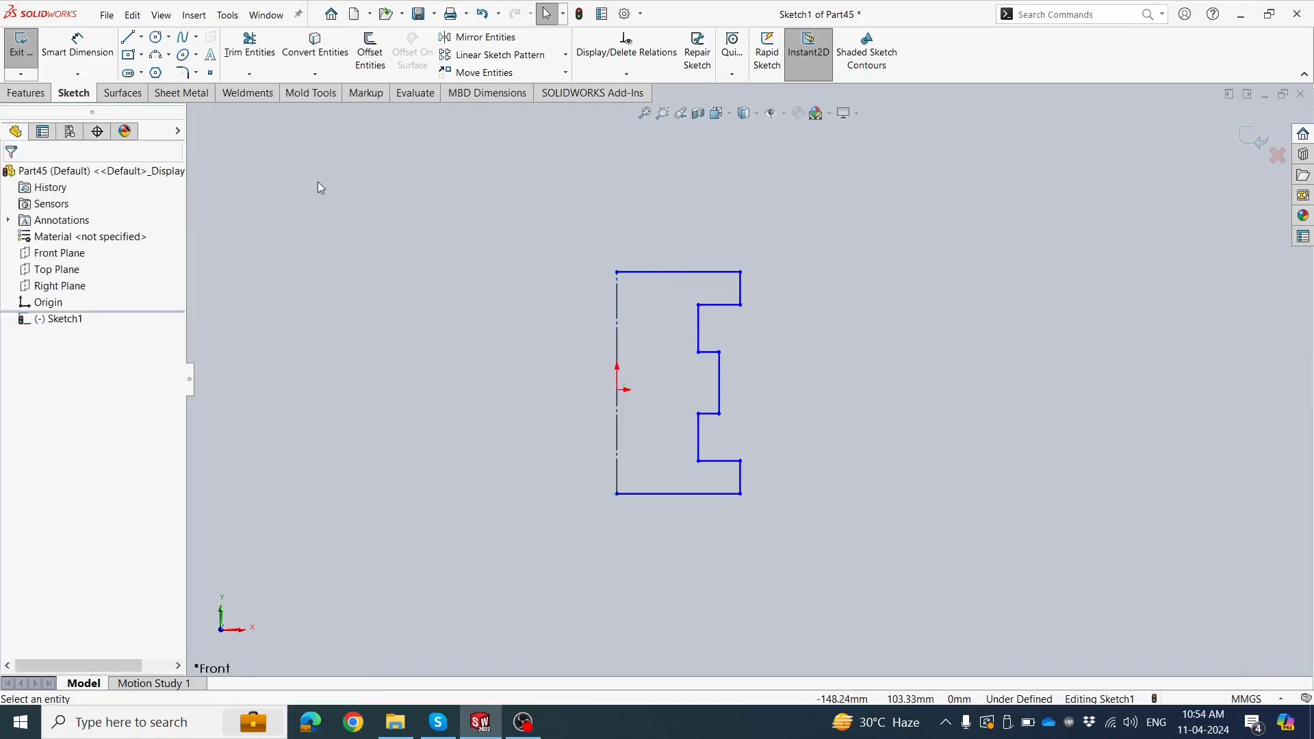
click(66, 48)
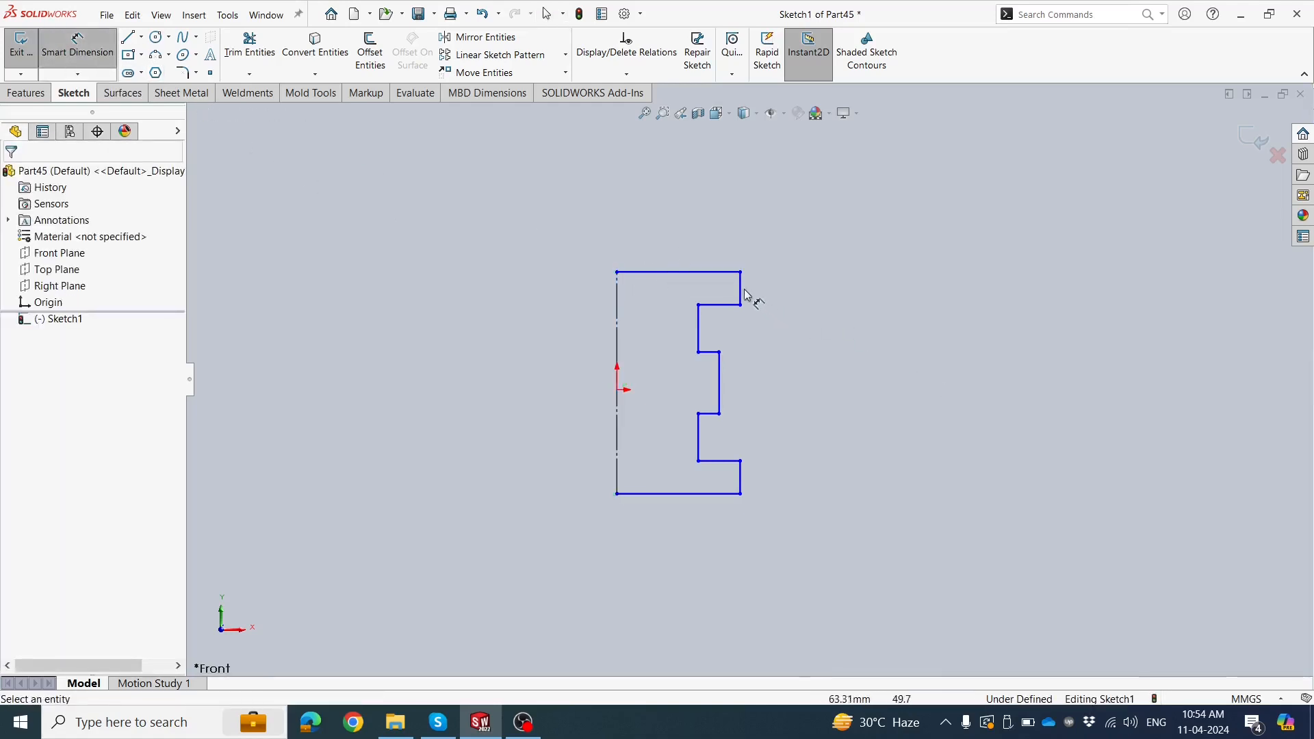
click(618, 288)
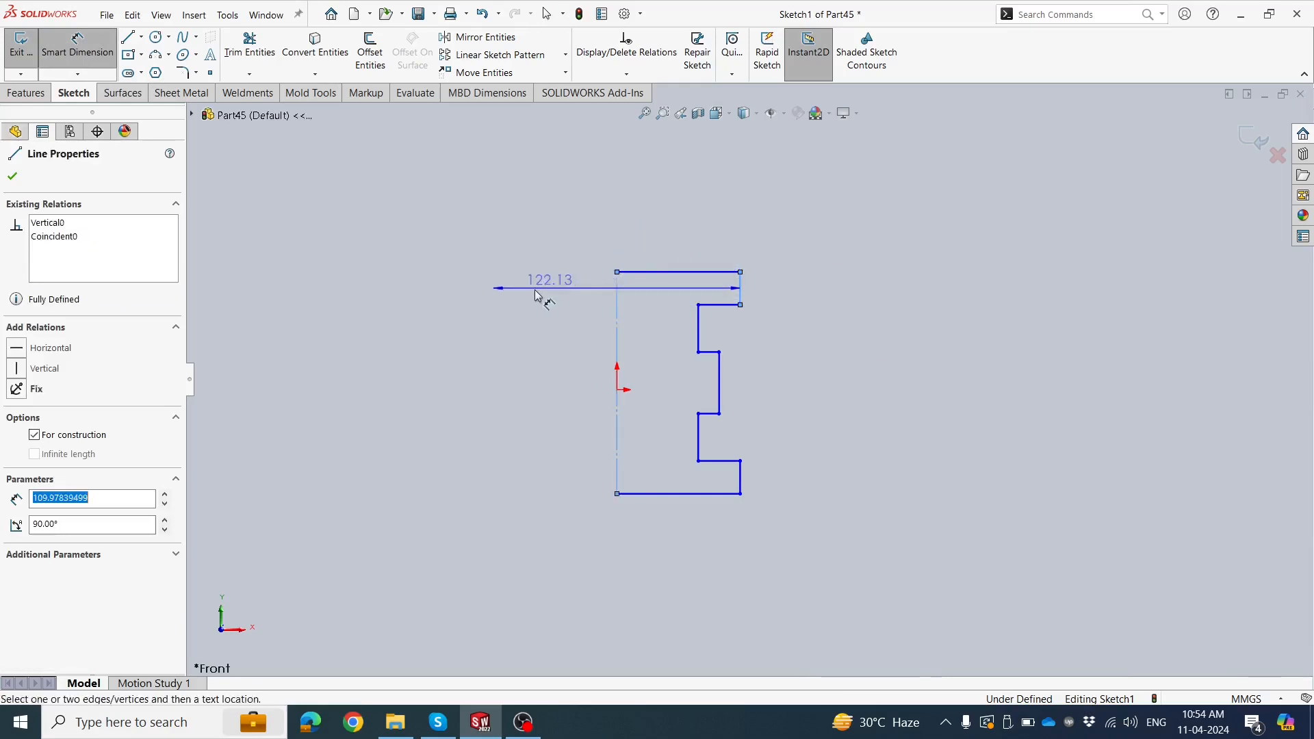
click(593, 214)
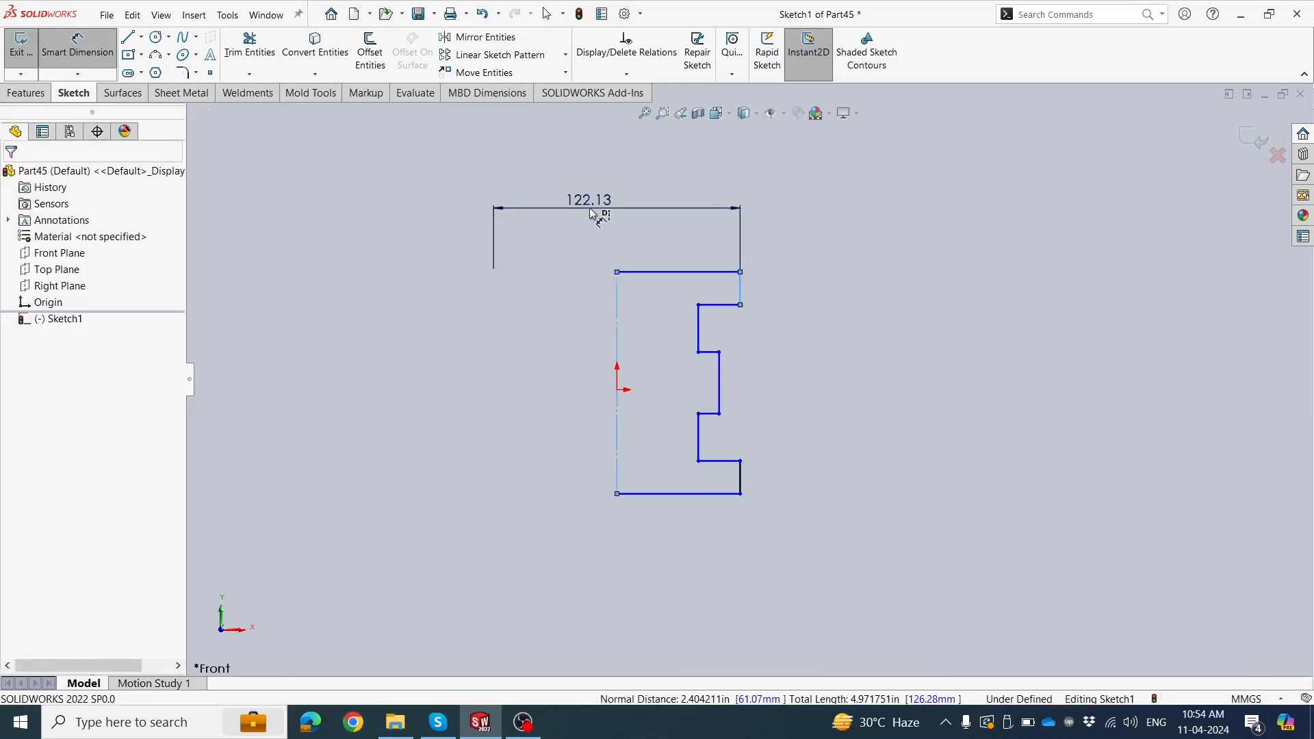
text(450)
key(Return)
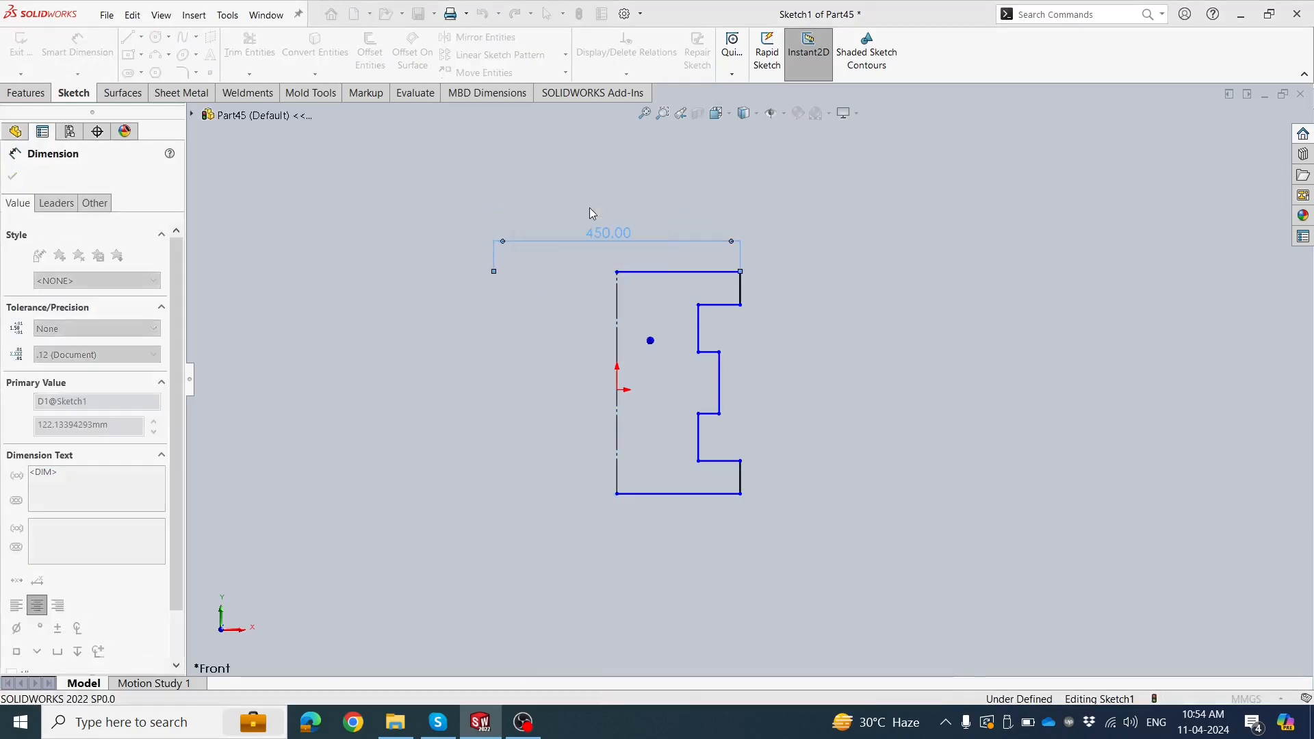
Dimension the upper recess's vertical edge about the centerline as a 264 mm diameter
click(694, 333)
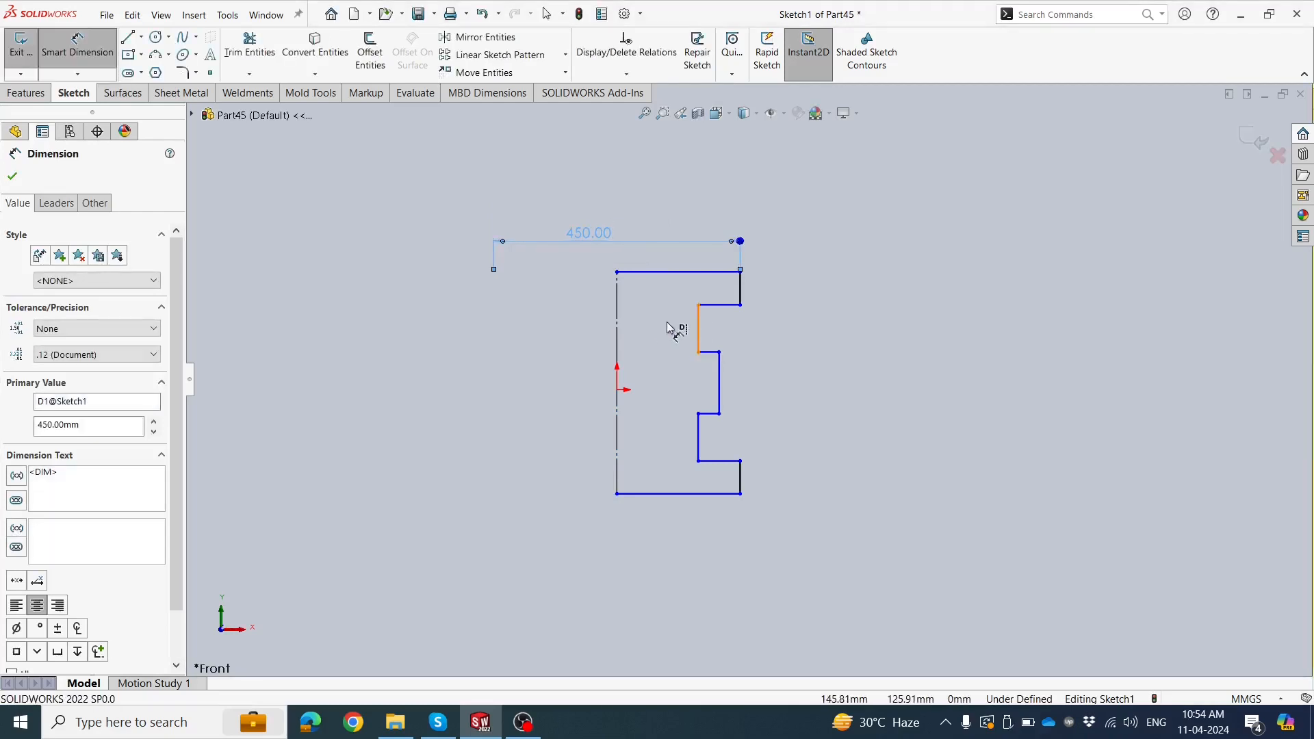
click(618, 327)
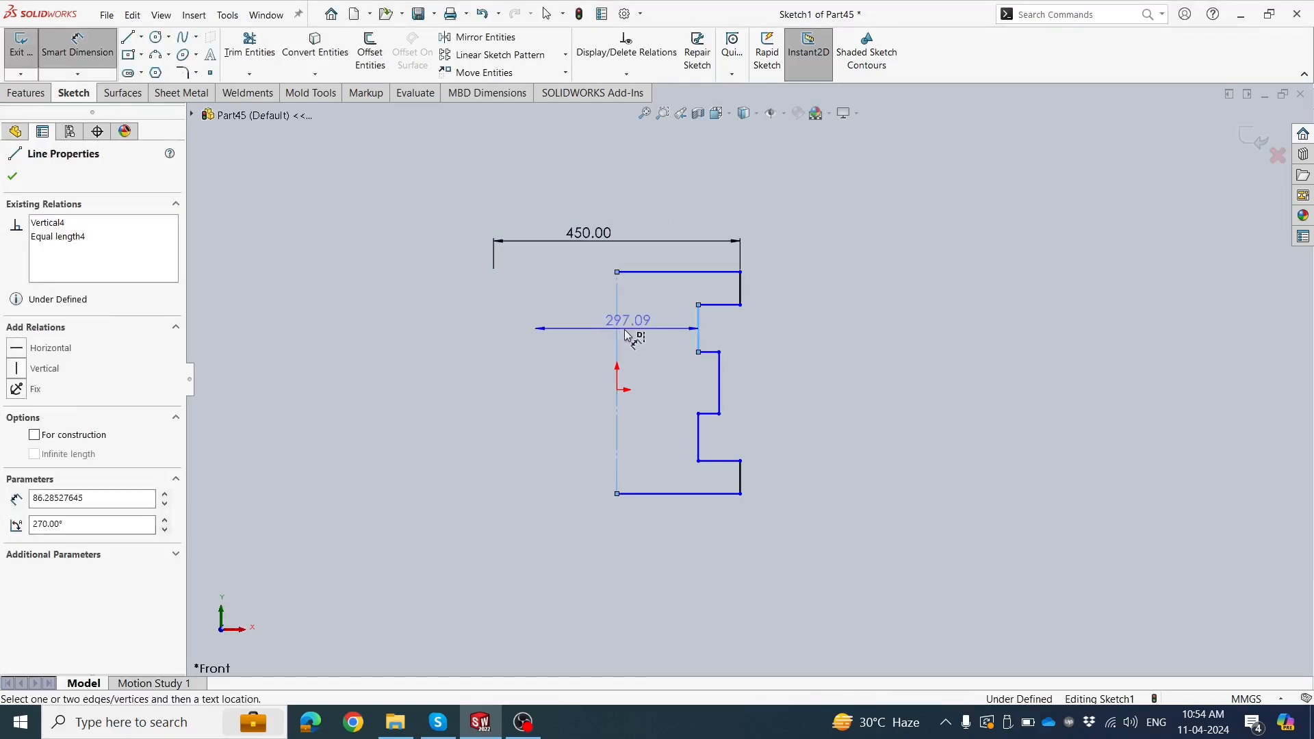
click(590, 190)
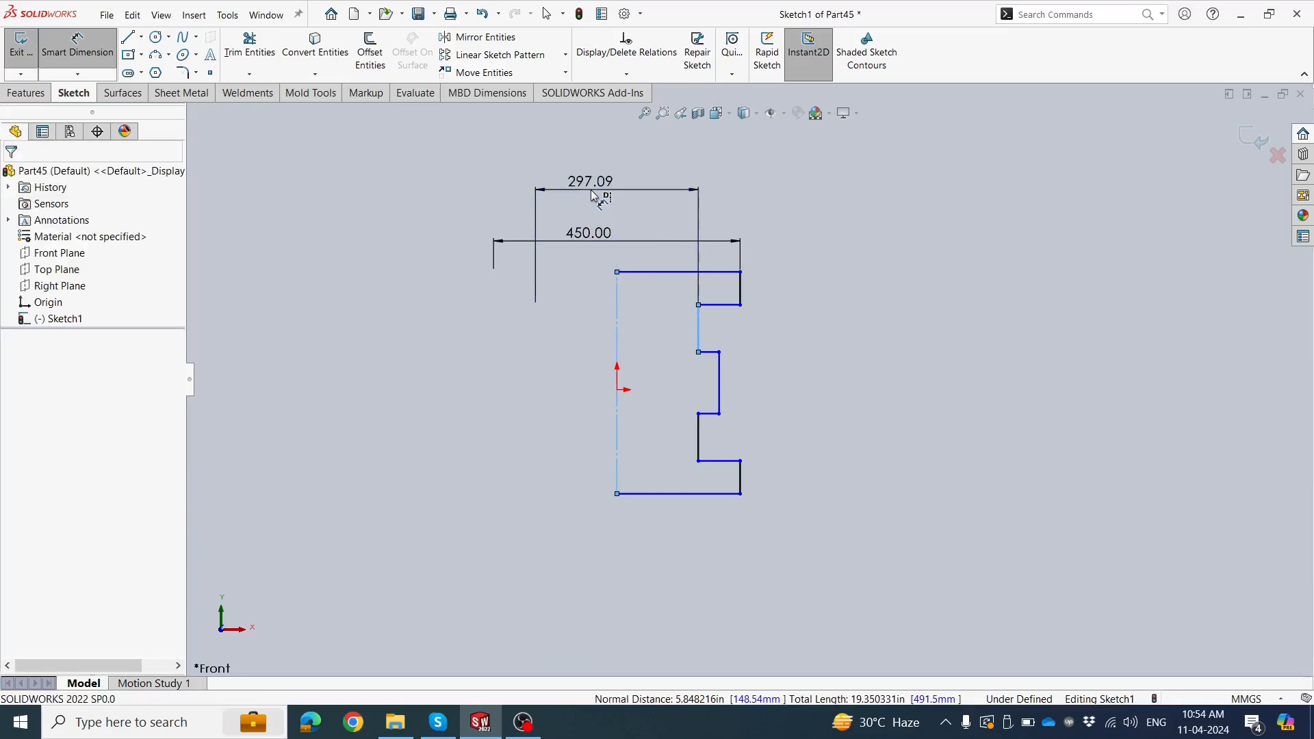
text(264)
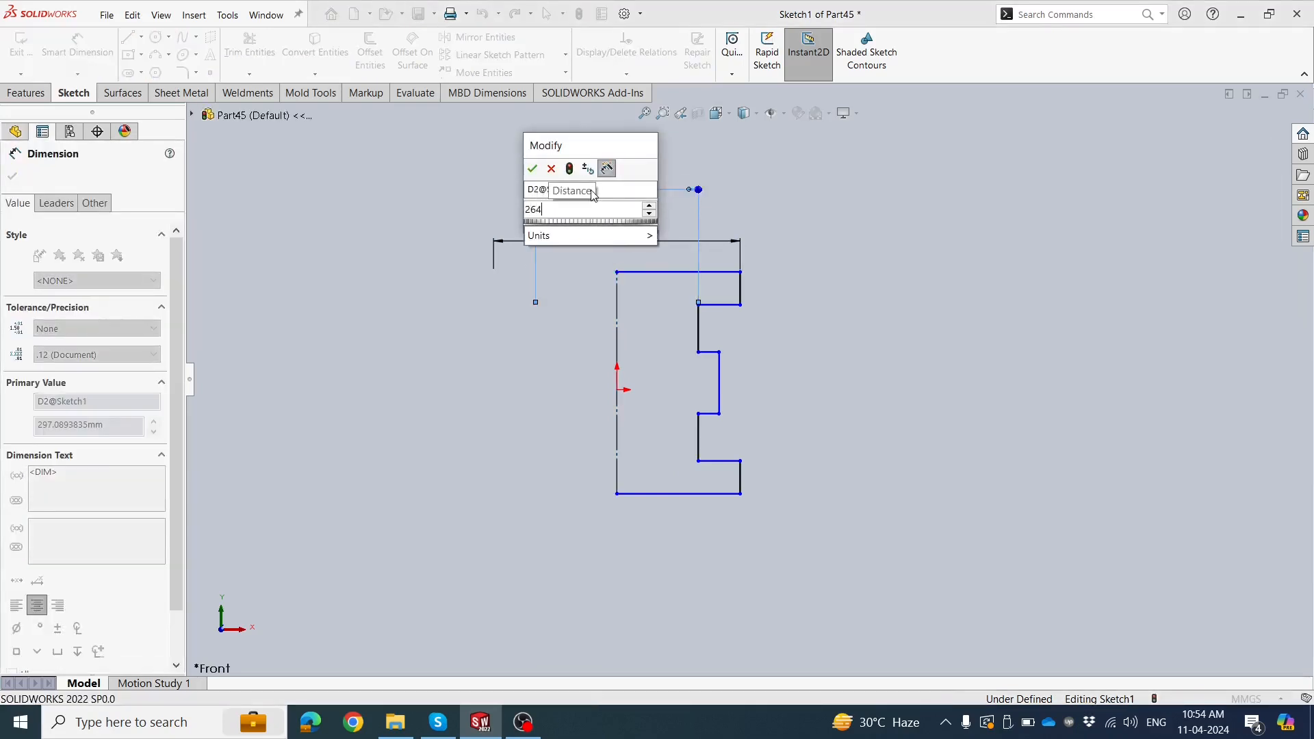
key(Return)
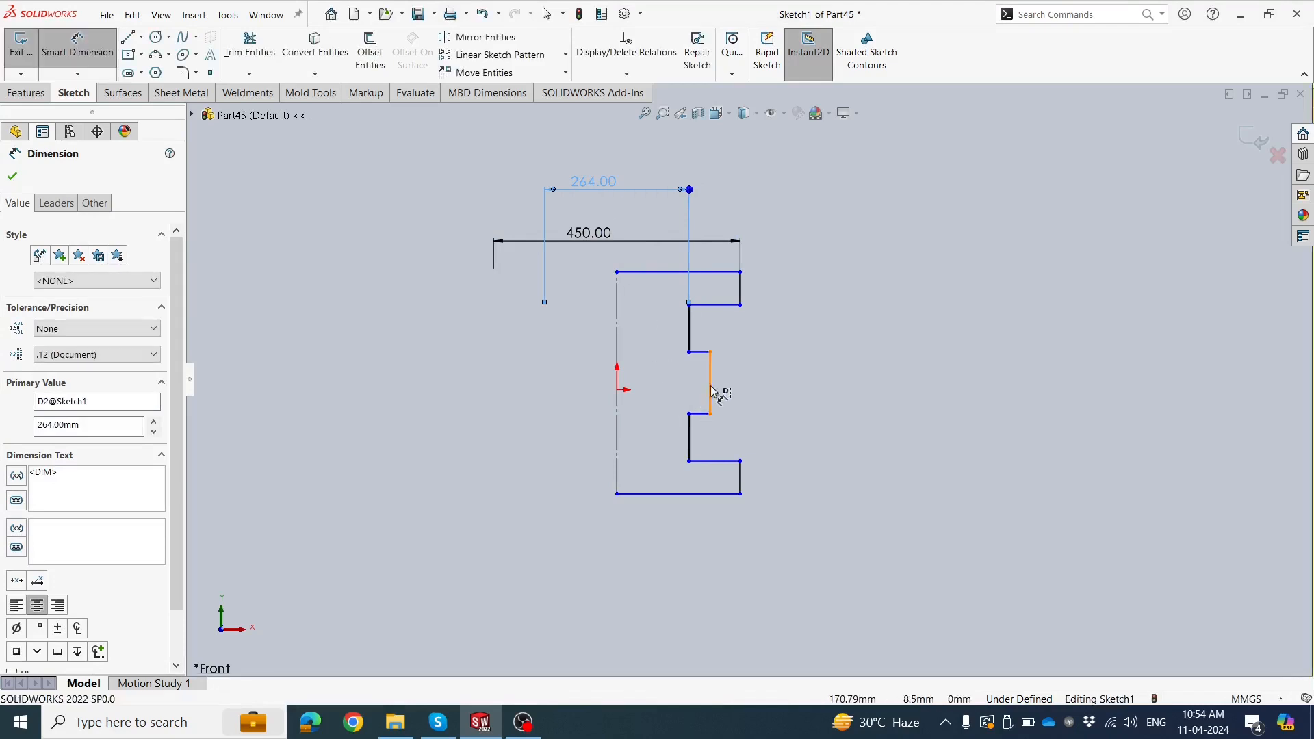
Dimension the raised middle section's vertical edge about the centerline as a 328 mm diameter
click(712, 392)
click(606, 451)
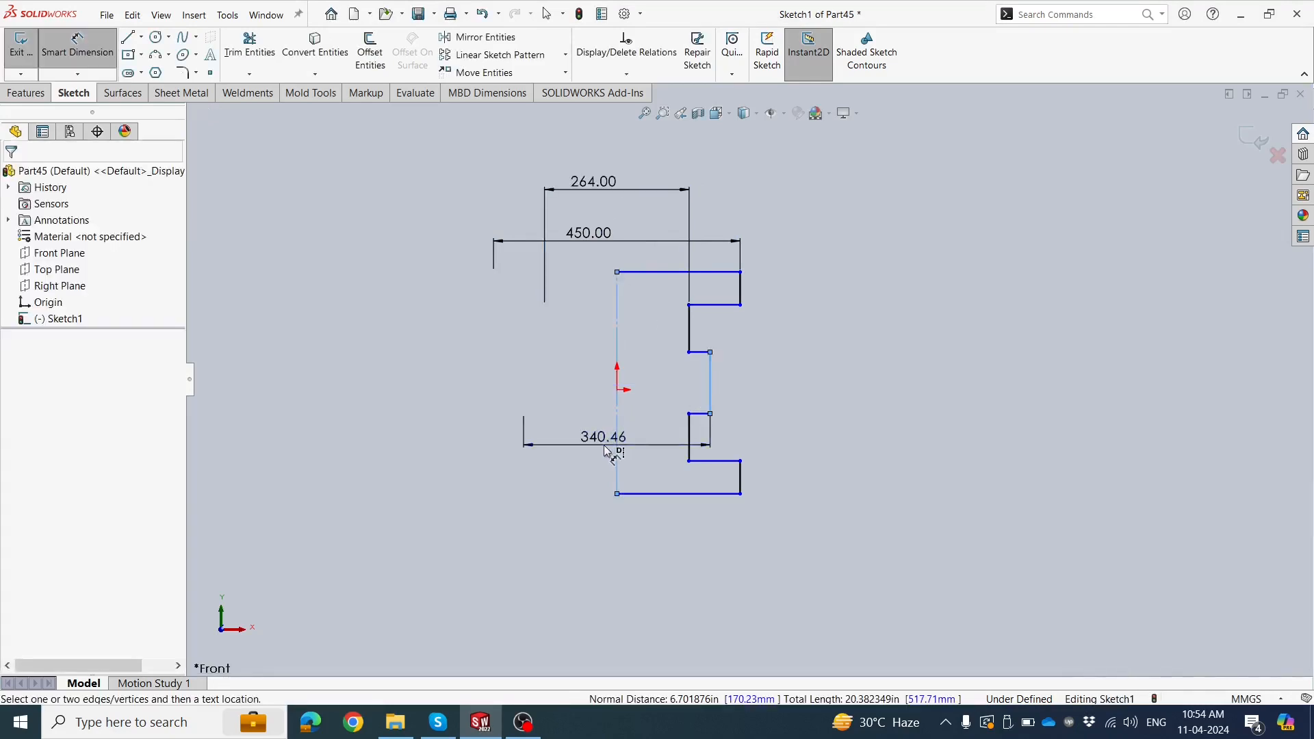
text(330)
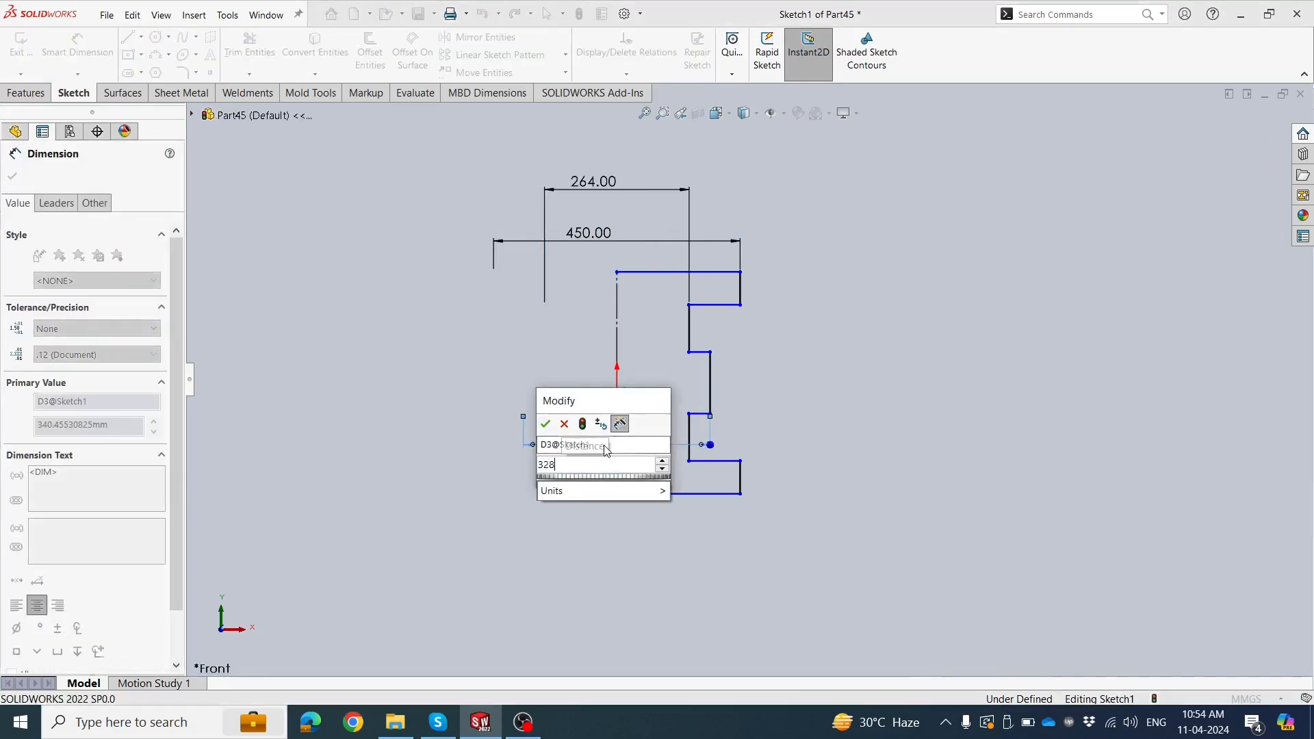
key(Return)
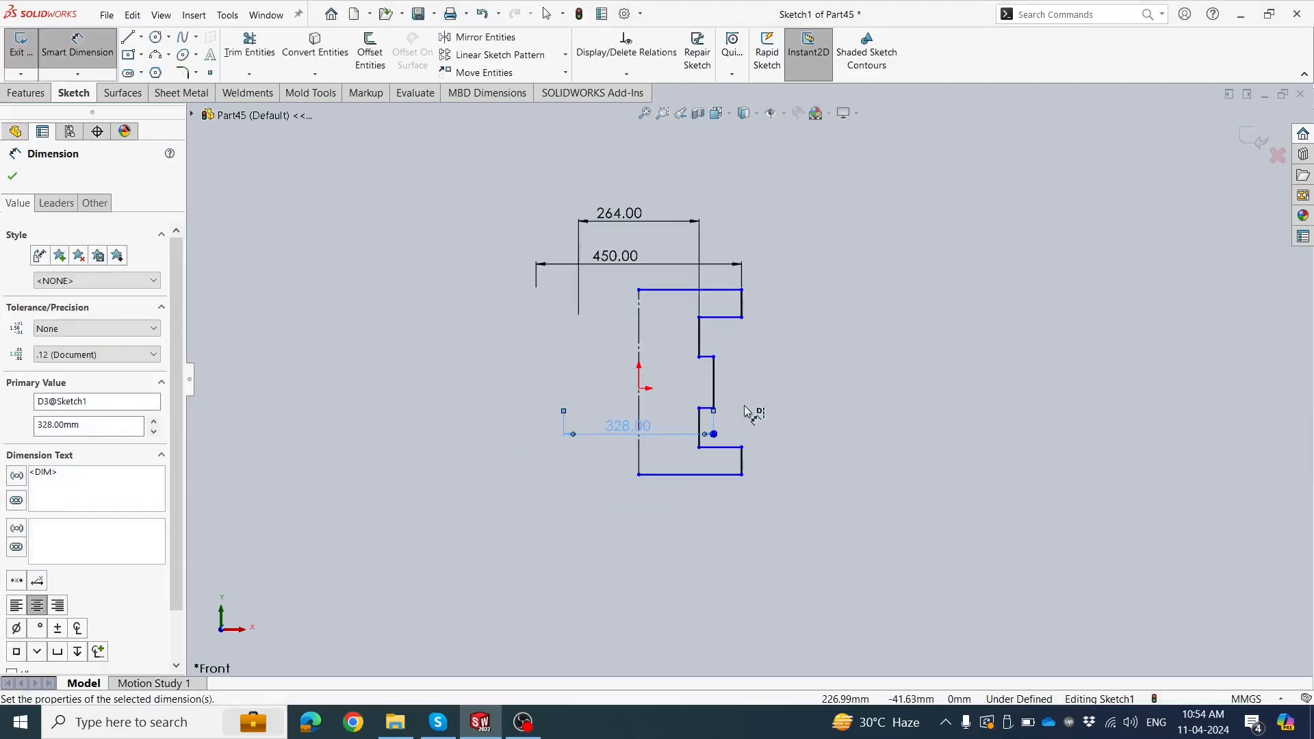
Dimension the upper flange's outer vertical edge to a thickness of 50 mm
scroll(742, 335, up, 1)
scroll(761, 237, down, 1)
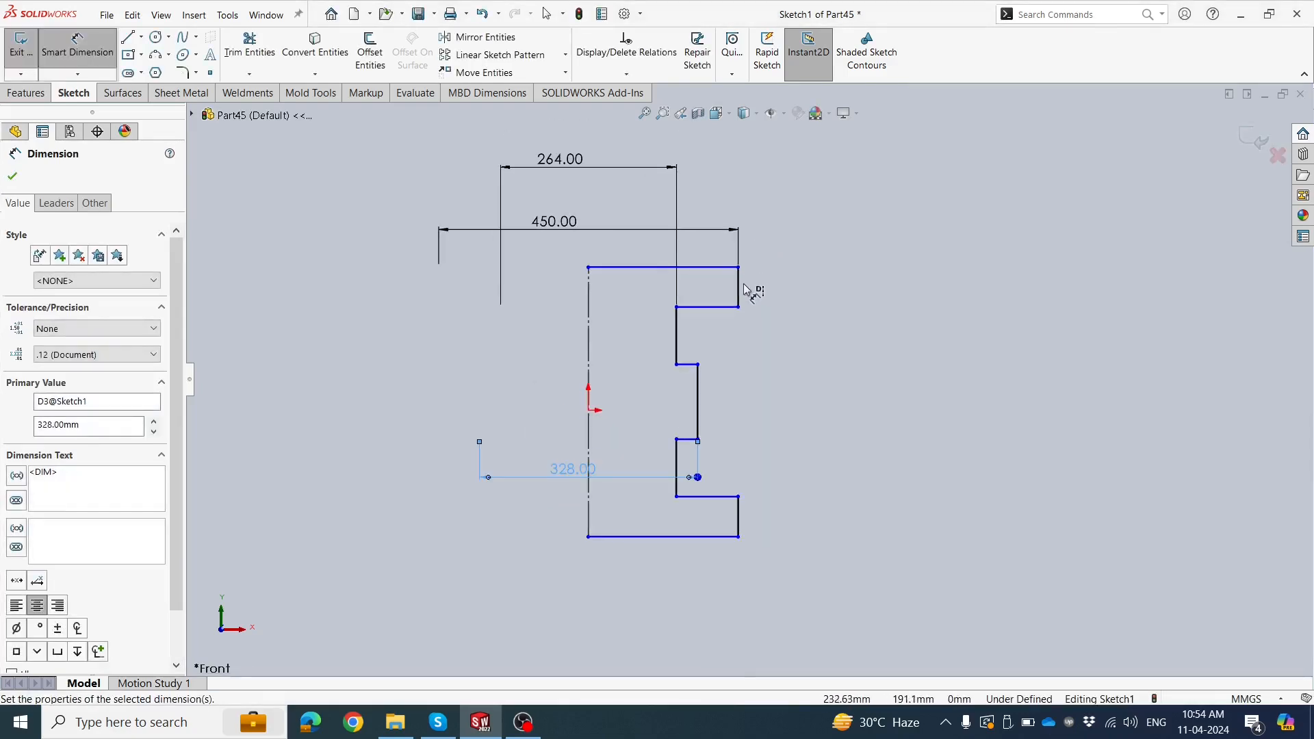
click(745, 289)
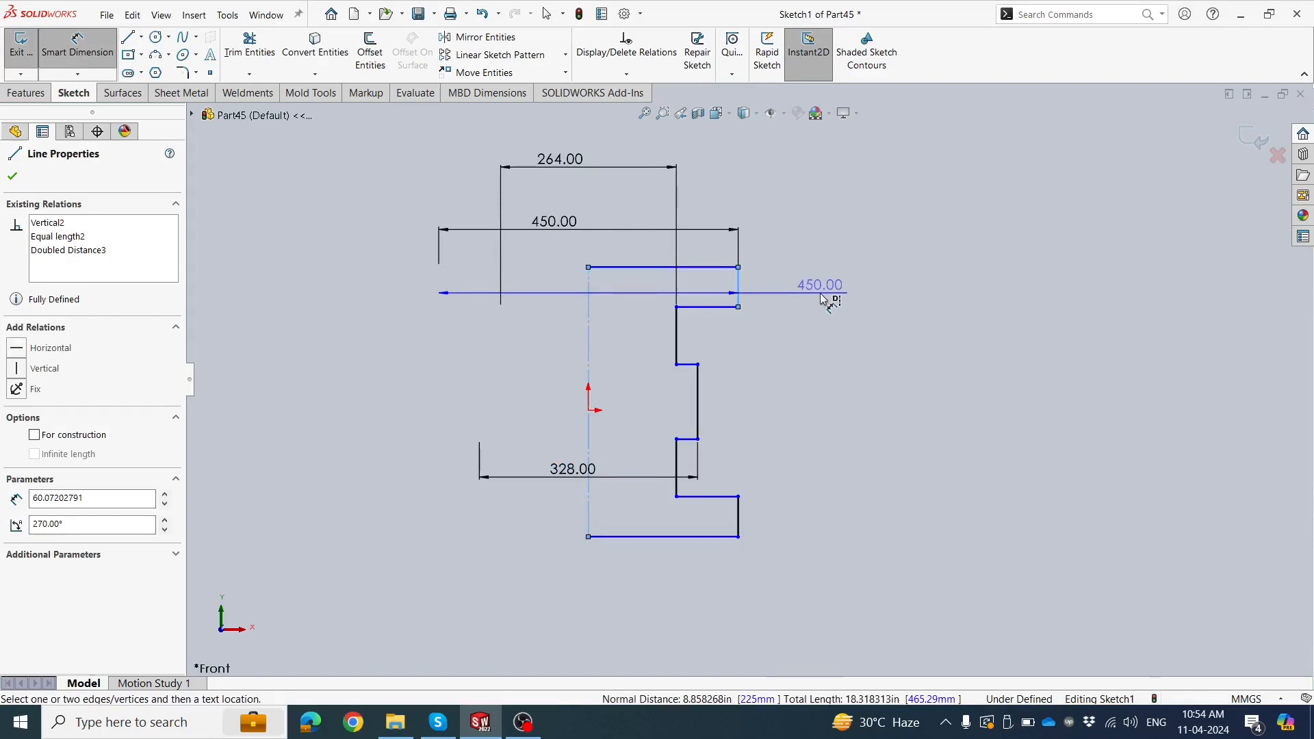
click(778, 292)
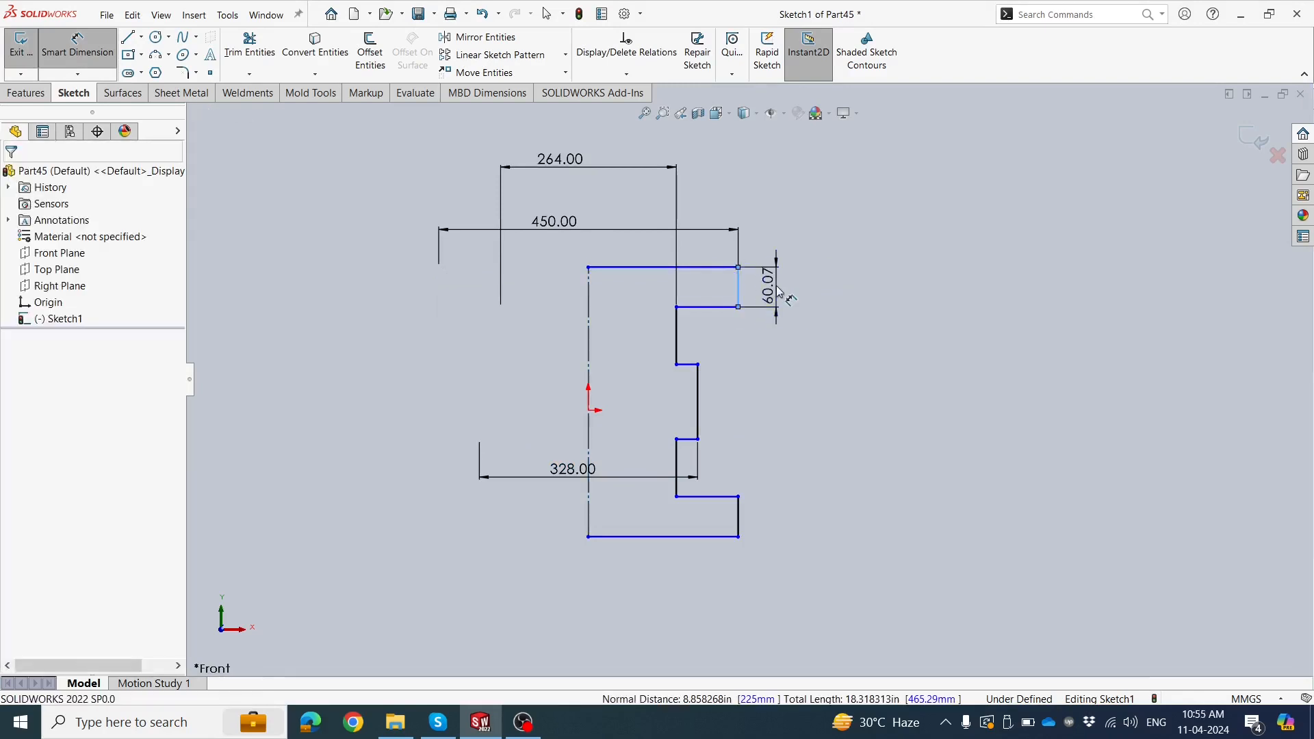
text(50)
key(Return)
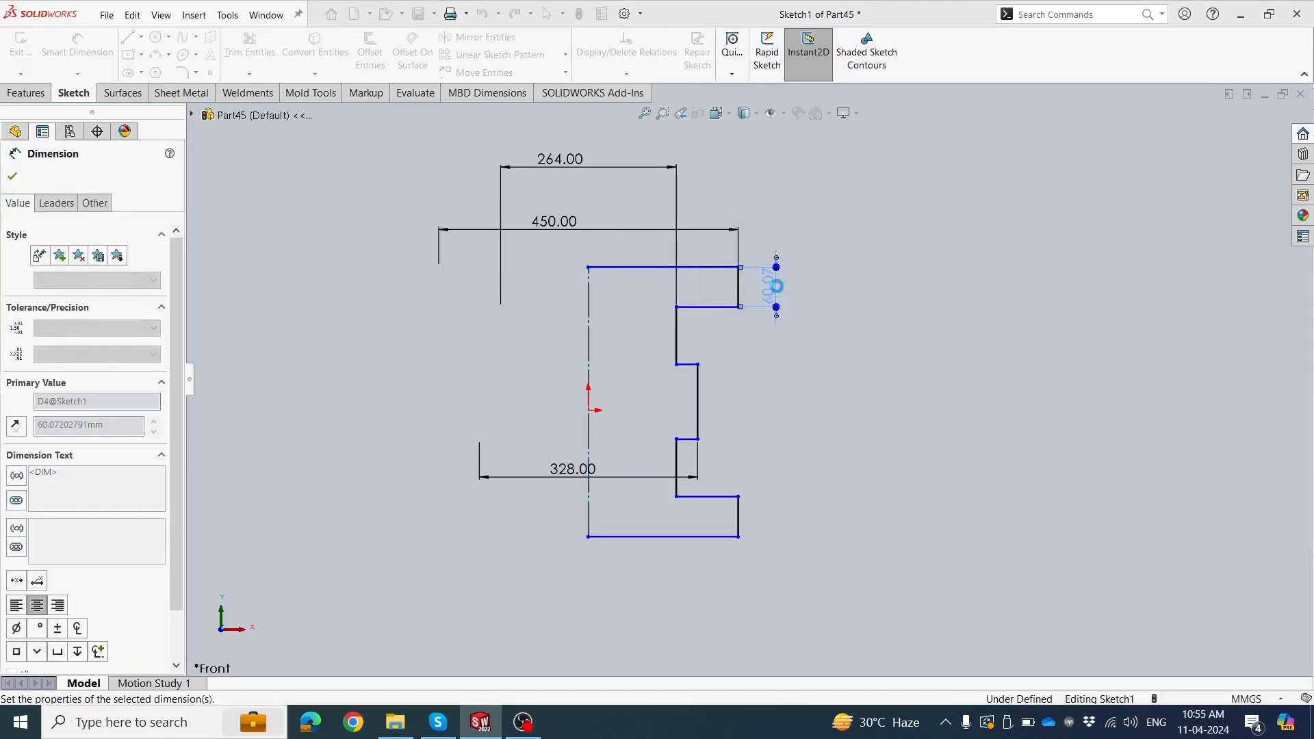
Dimension the raised middle section's vertical edge to a height of 194 mm
click(714, 392)
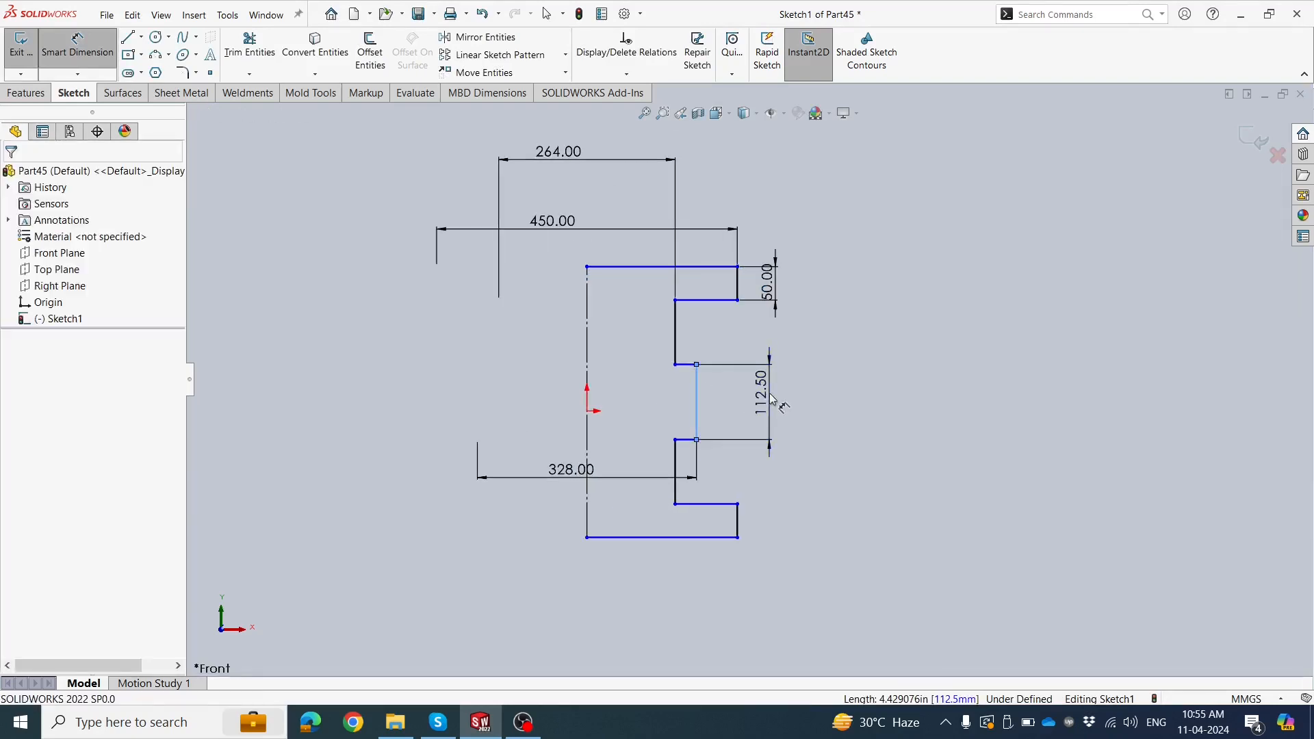
click(771, 399)
text(194)
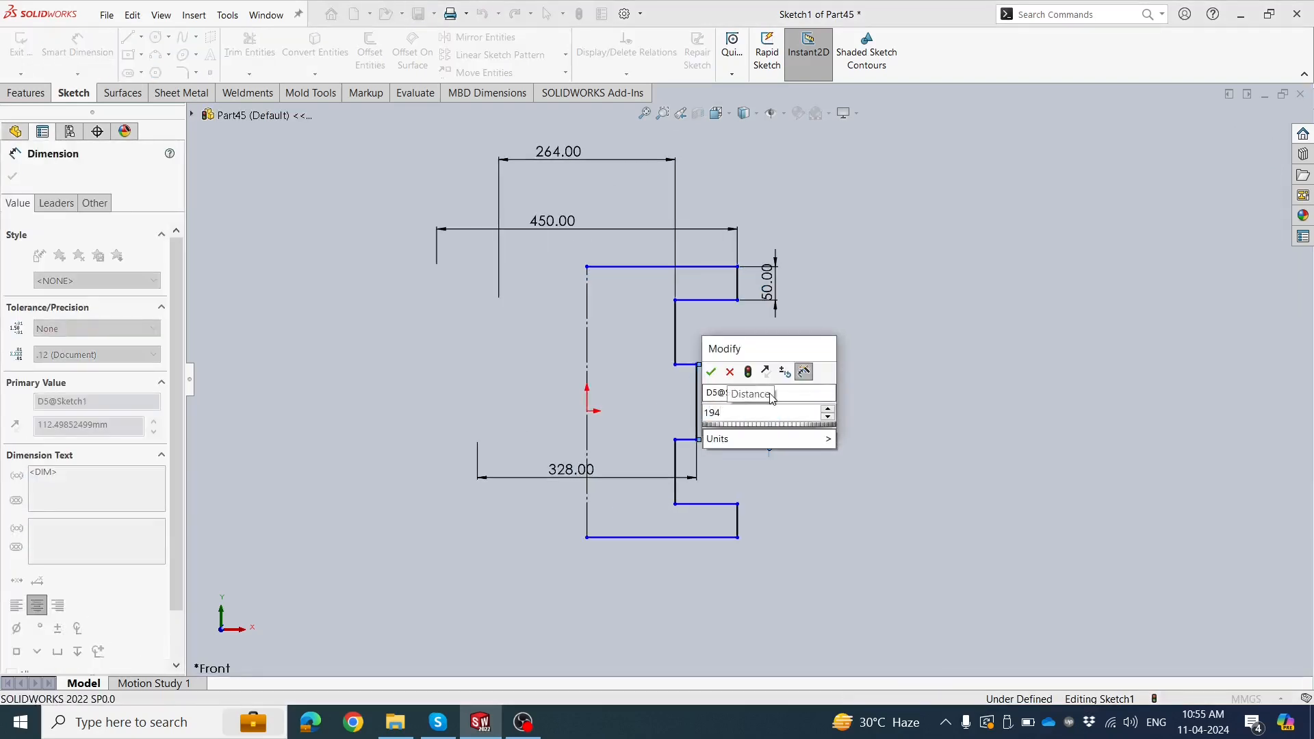
click(712, 373)
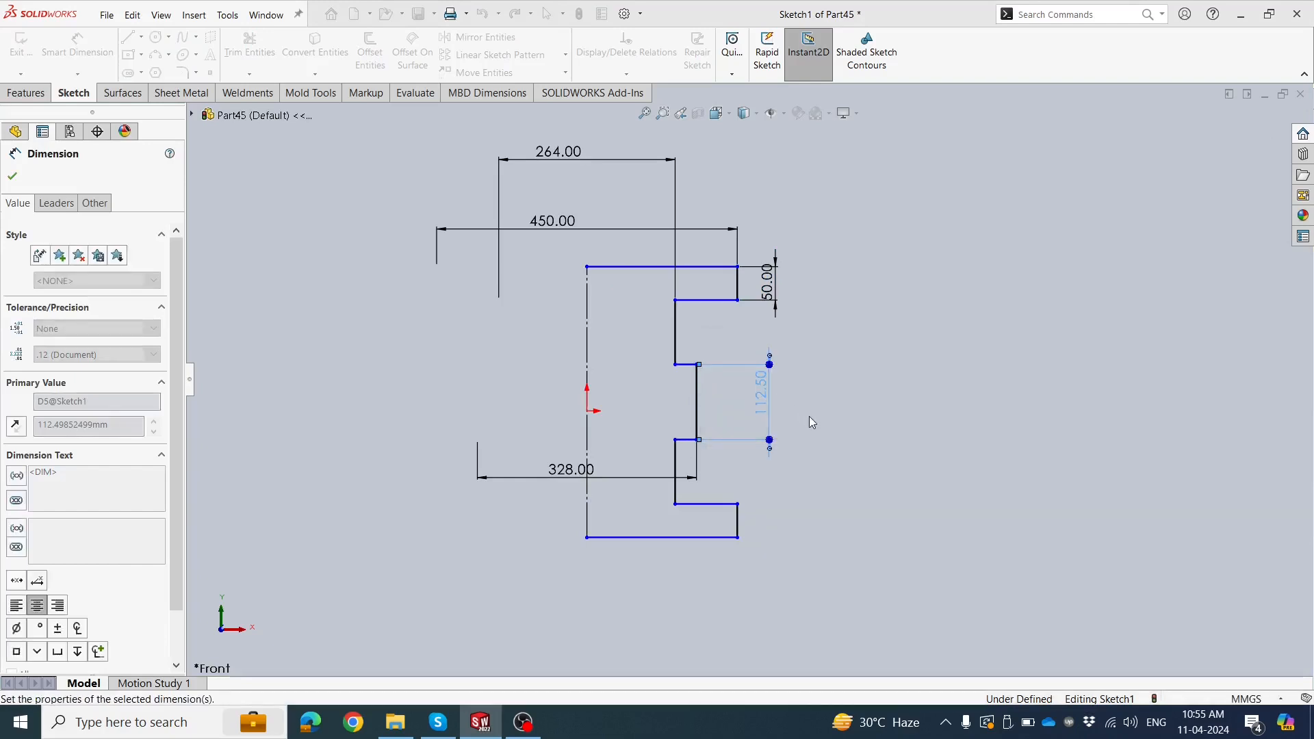
Dimension the vertical distance from the origin to the profile's top edge as 240 mm
scroll(810, 373, down, 2)
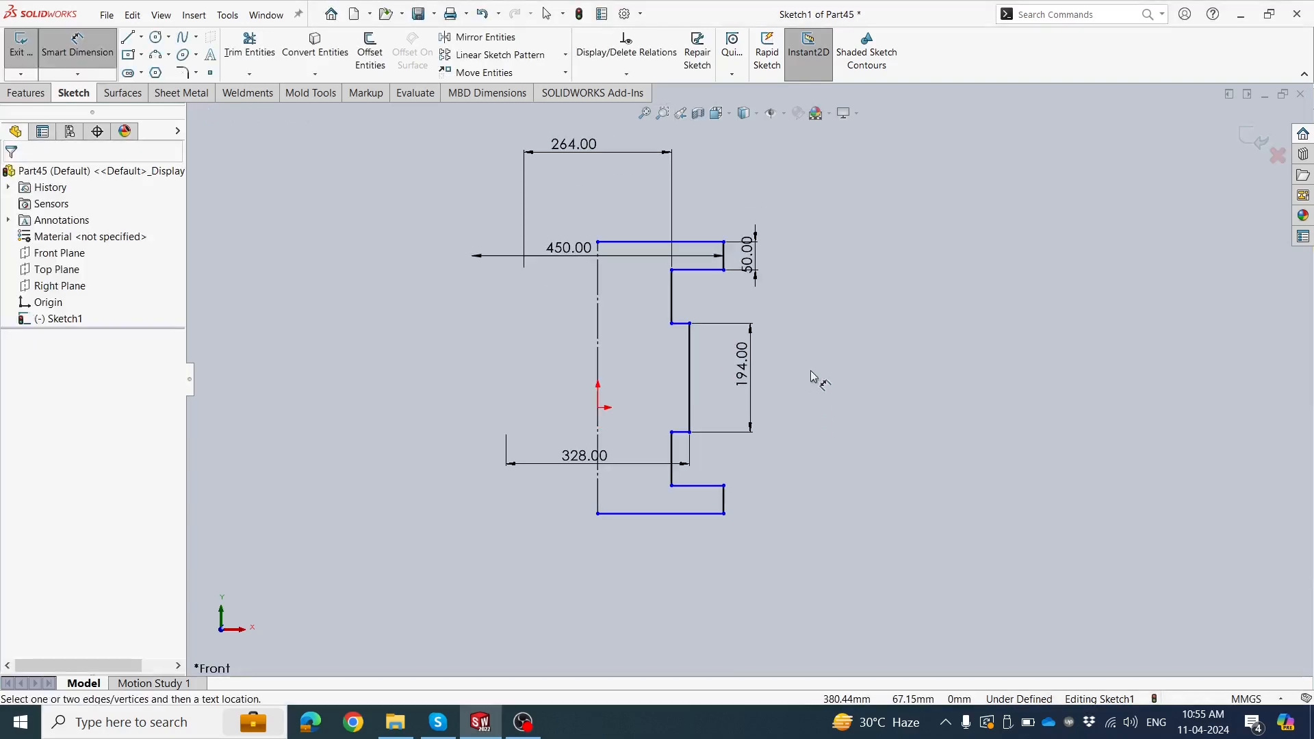
scroll(810, 373, down, 2)
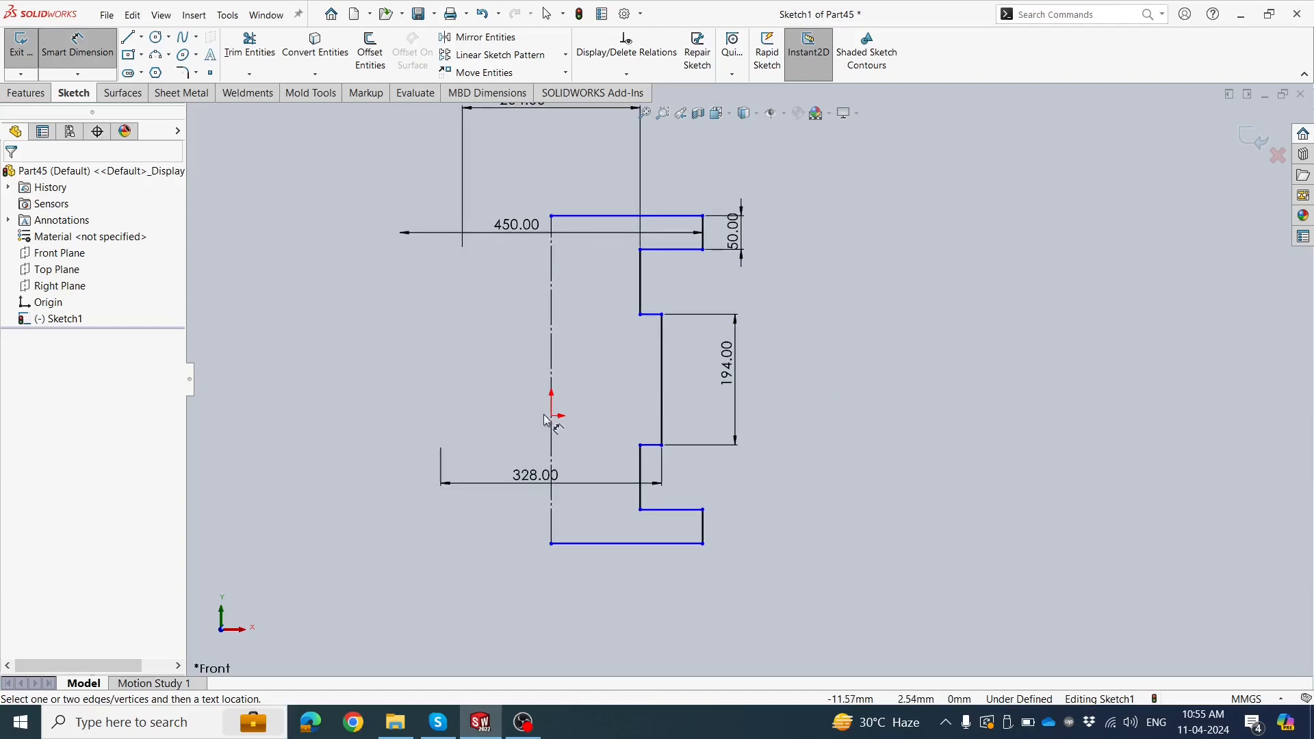
click(581, 219)
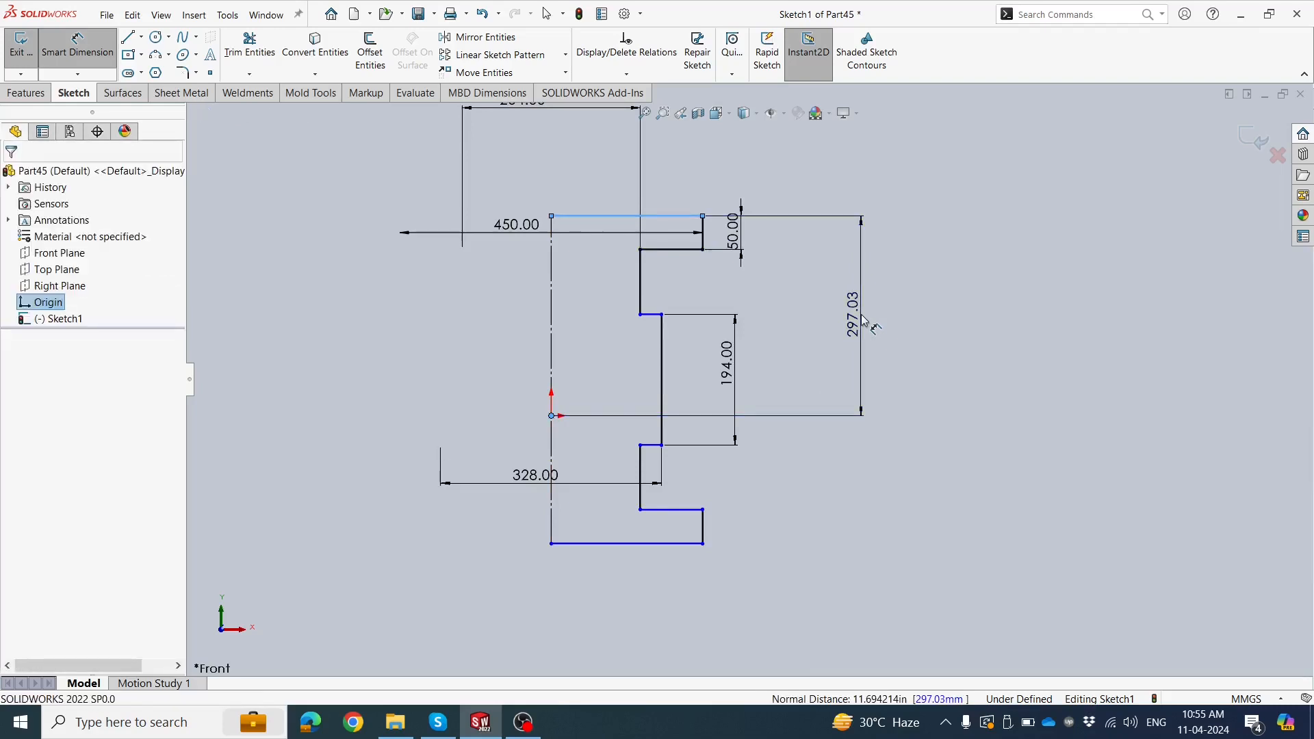
click(864, 322)
text(240)
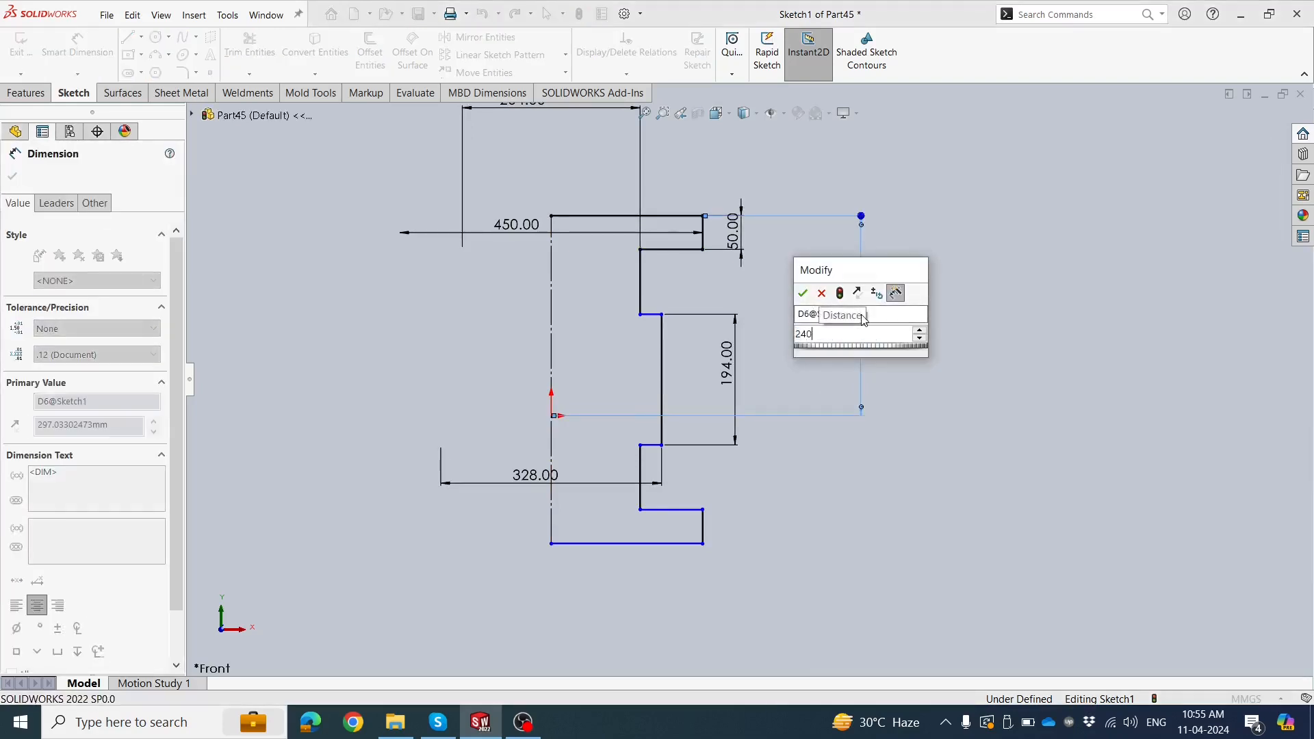
key(Return)
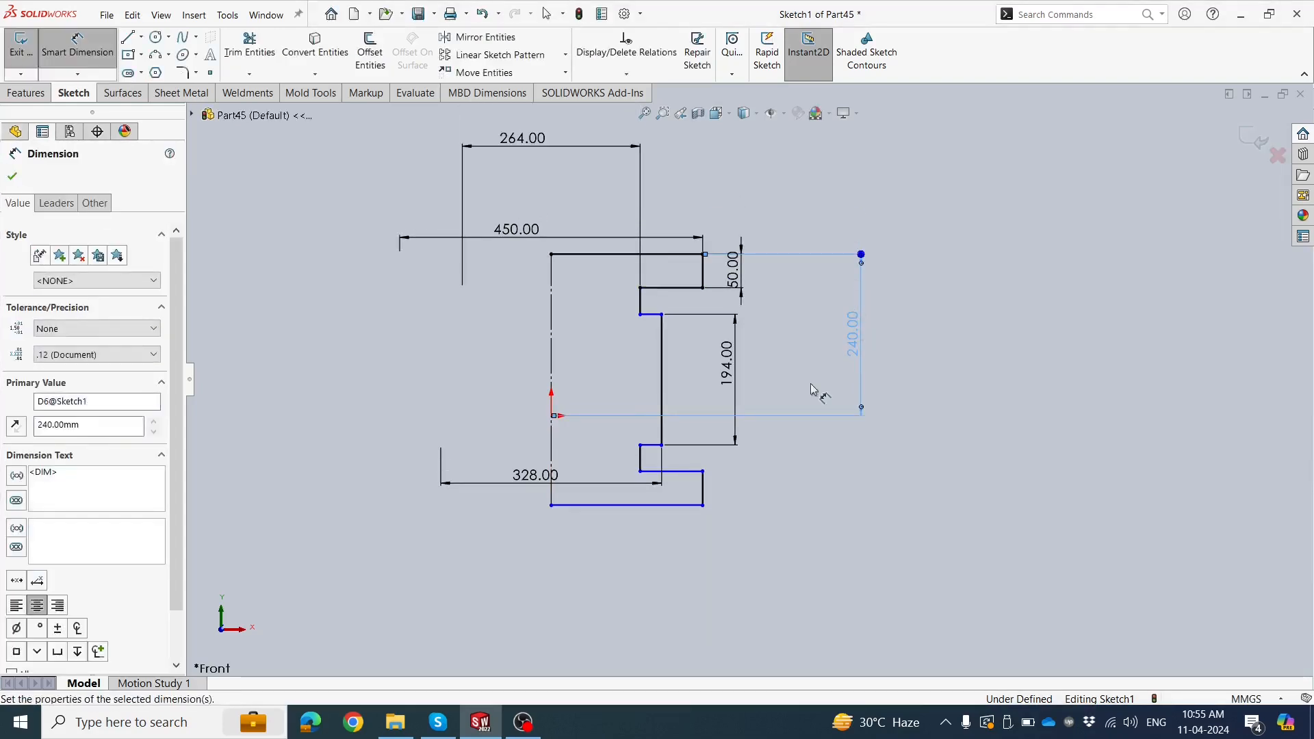
Dimension the vertical distance from the origin to the profile's bottom edge as 220 mm and finish dimensioning
click(596, 506)
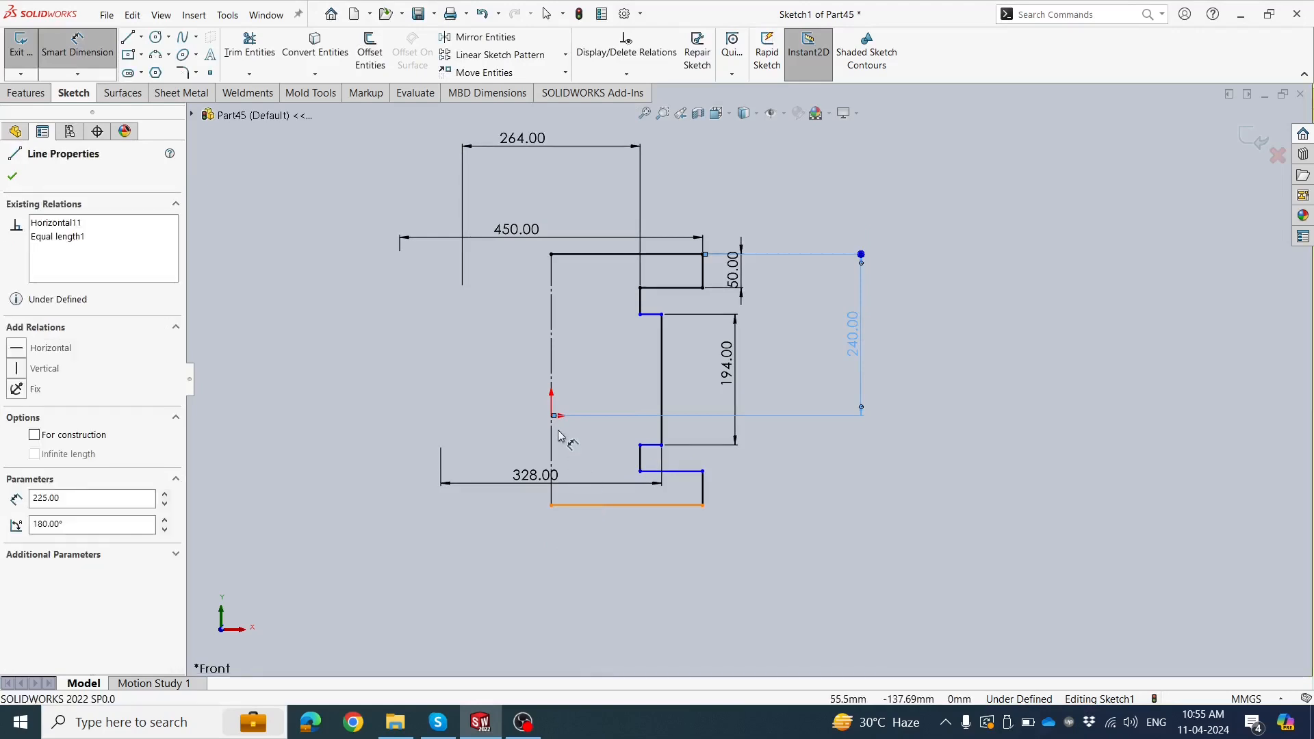
click(551, 416)
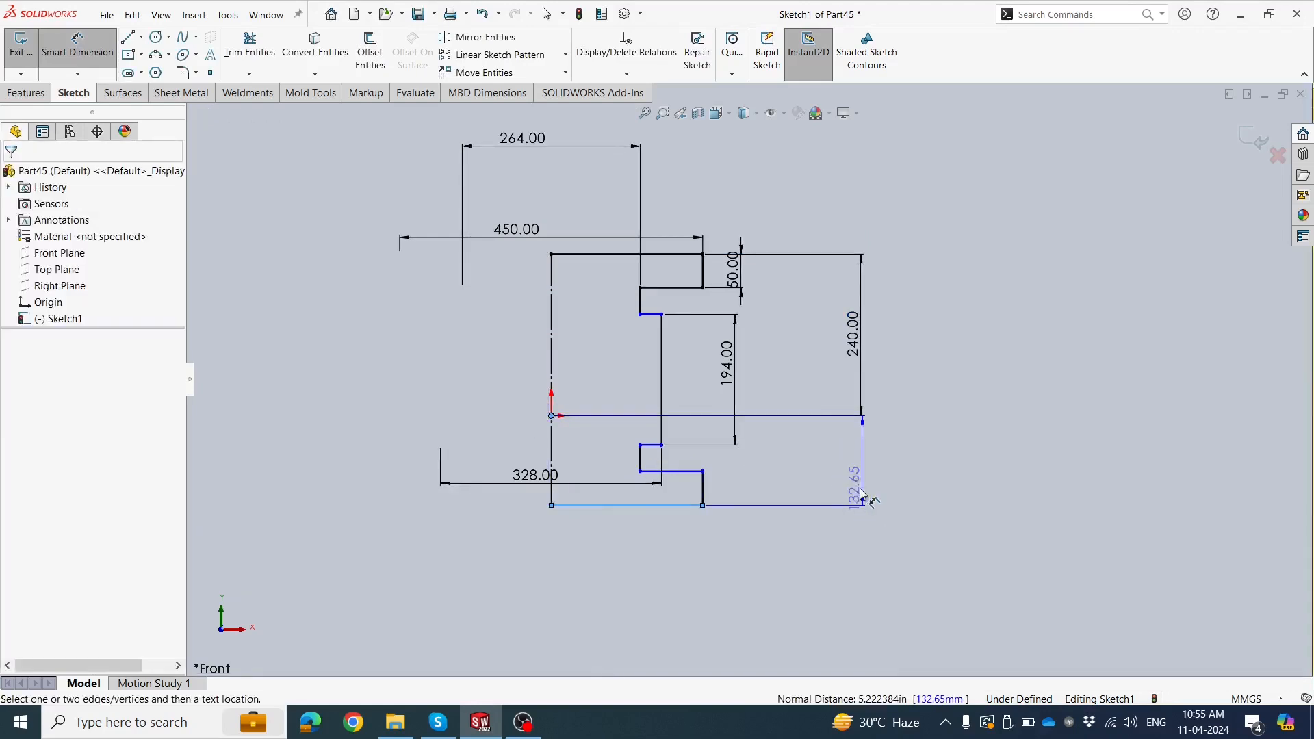
click(861, 493)
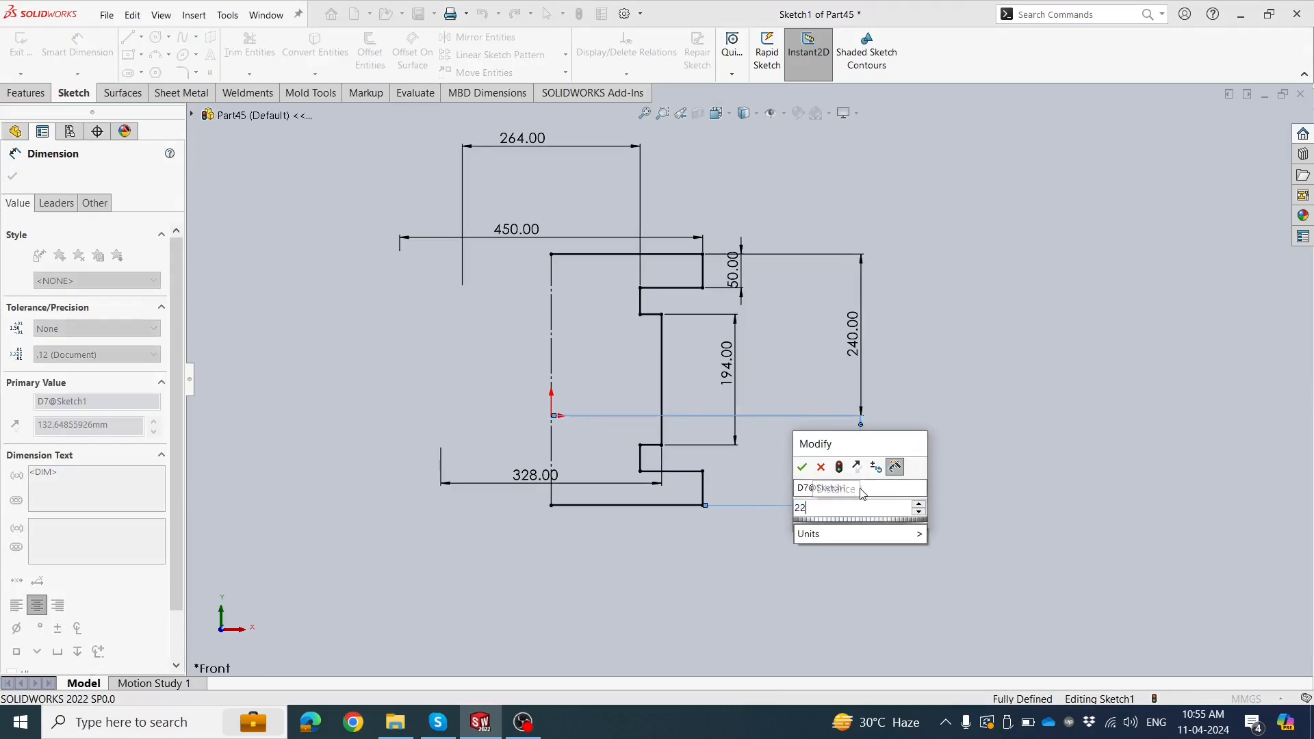
key(Return)
click(896, 442)
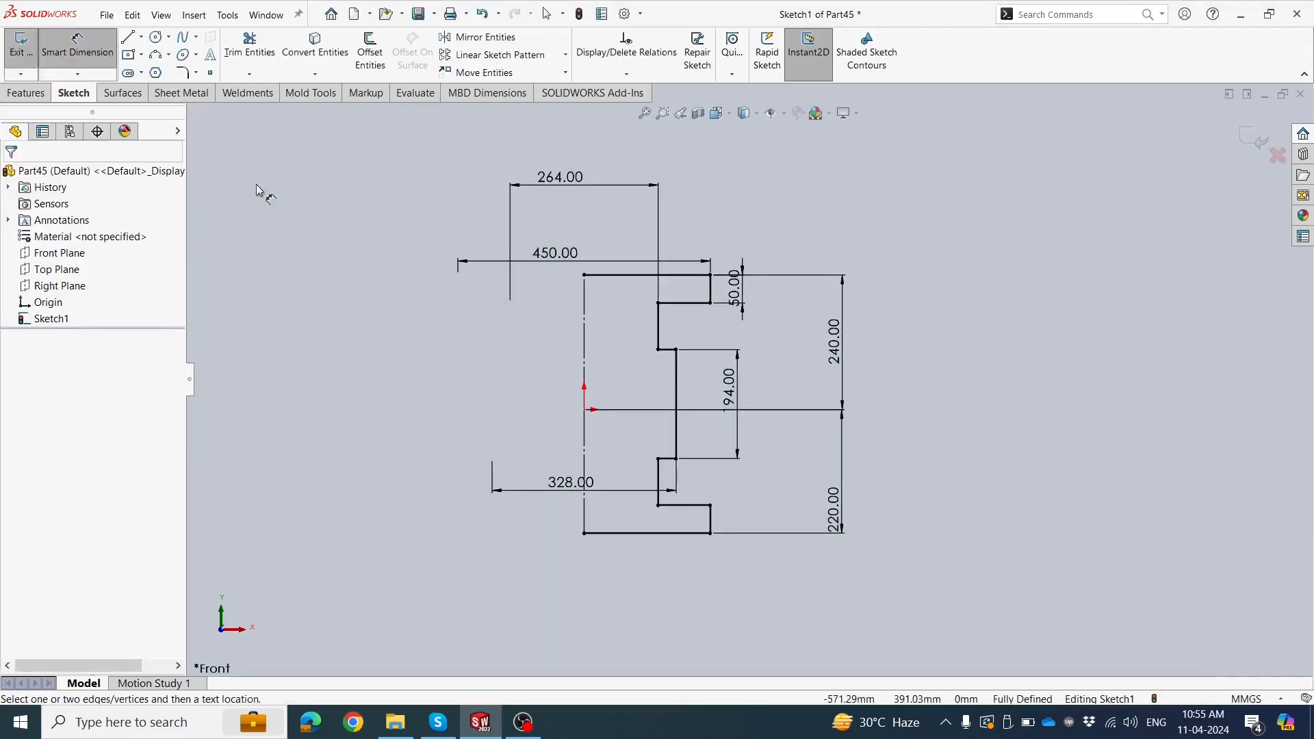
key(Escape)
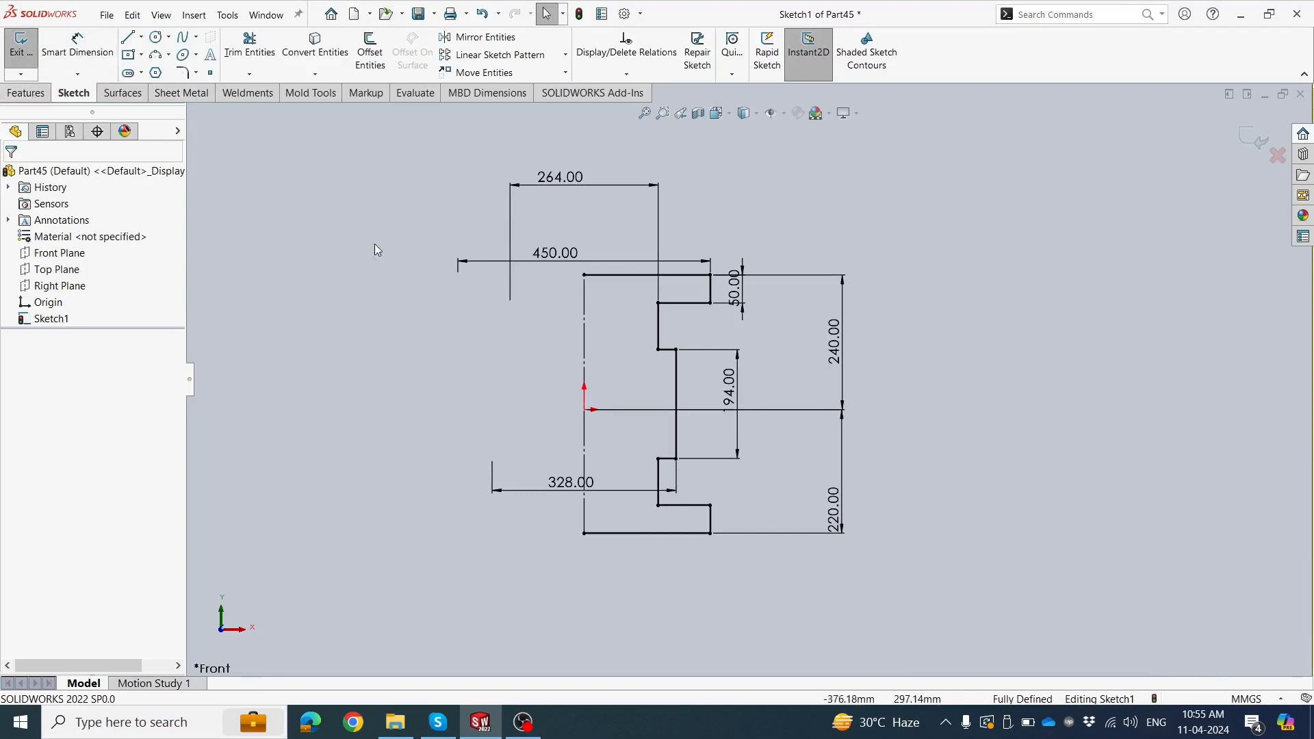
Revolve the profile 360 degrees about the vertical centerline into a solid, letting the open sketch be closed automatically
click(29, 93)
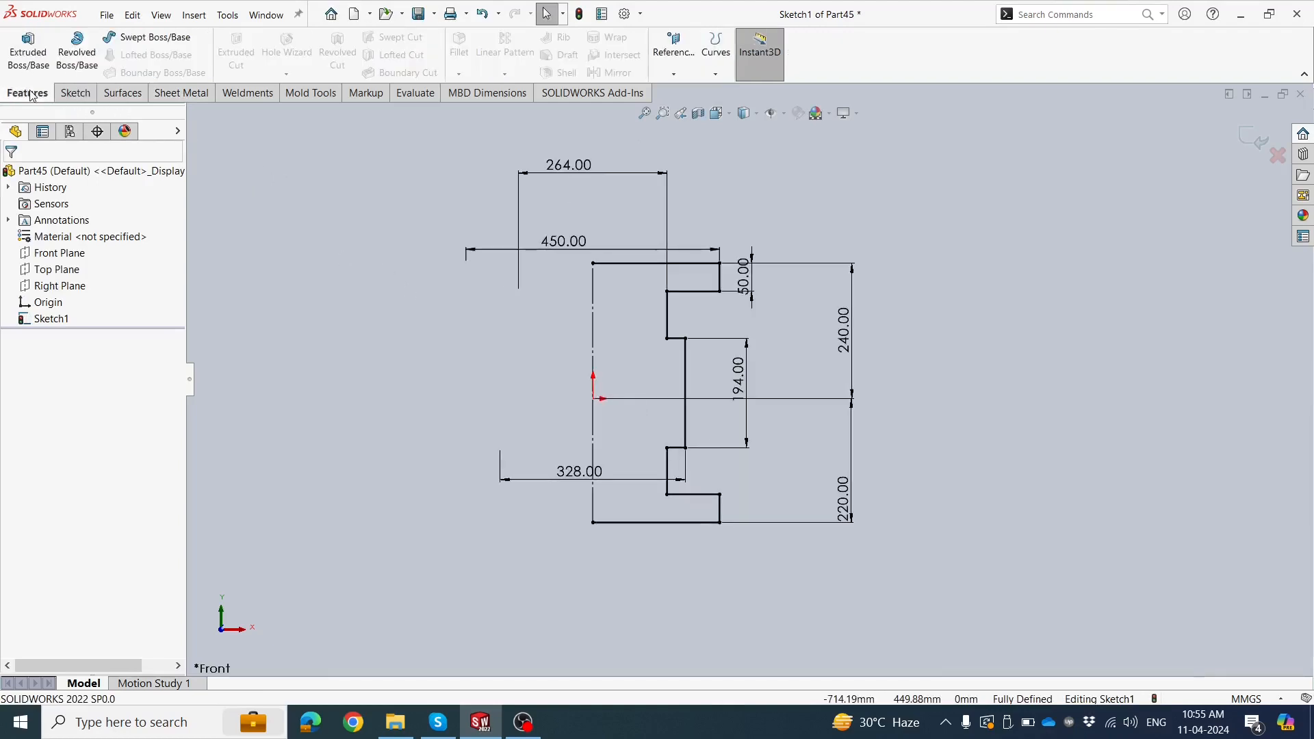
click(62, 60)
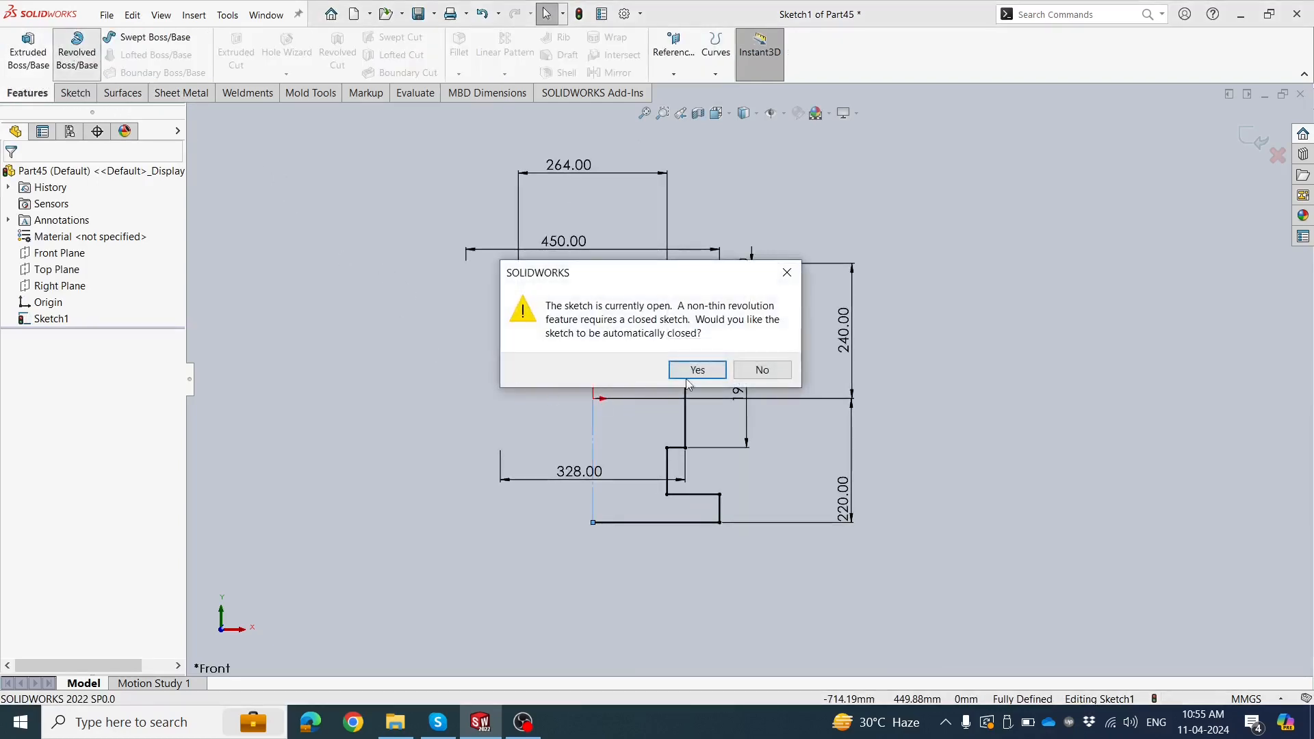
click(696, 371)
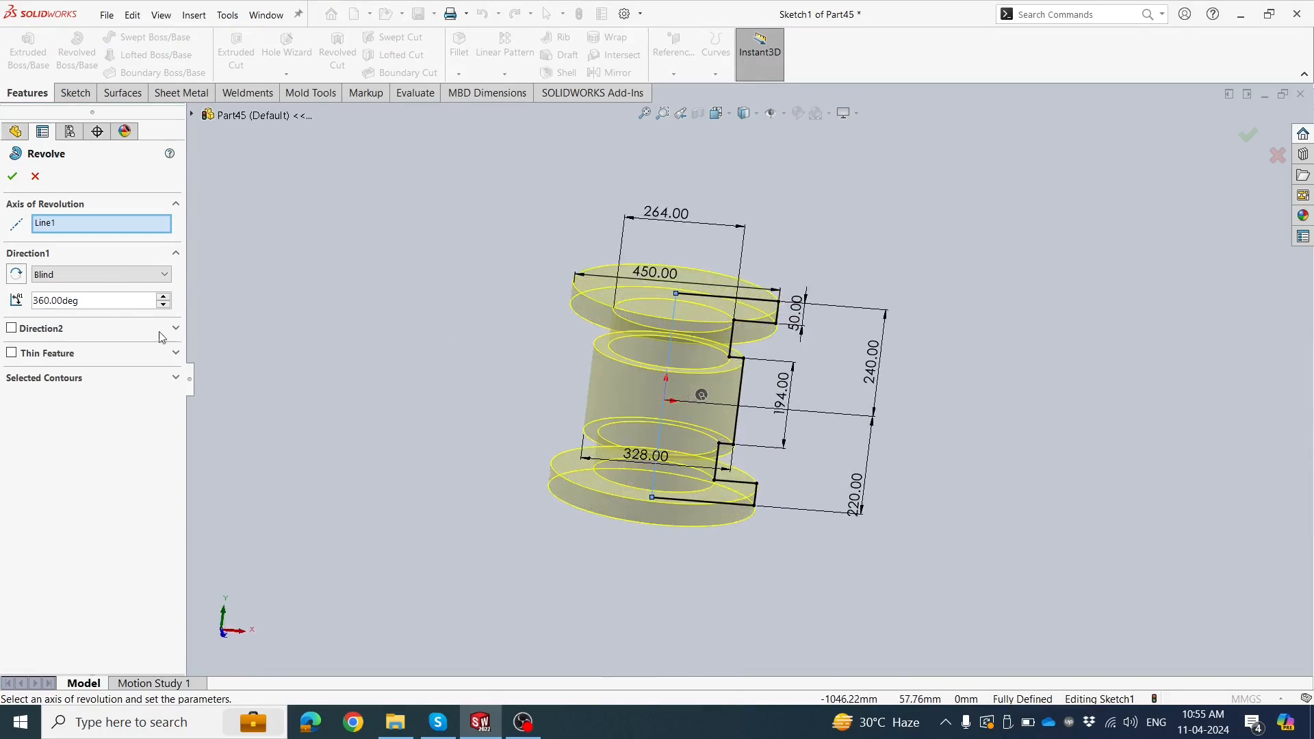
click(12, 177)
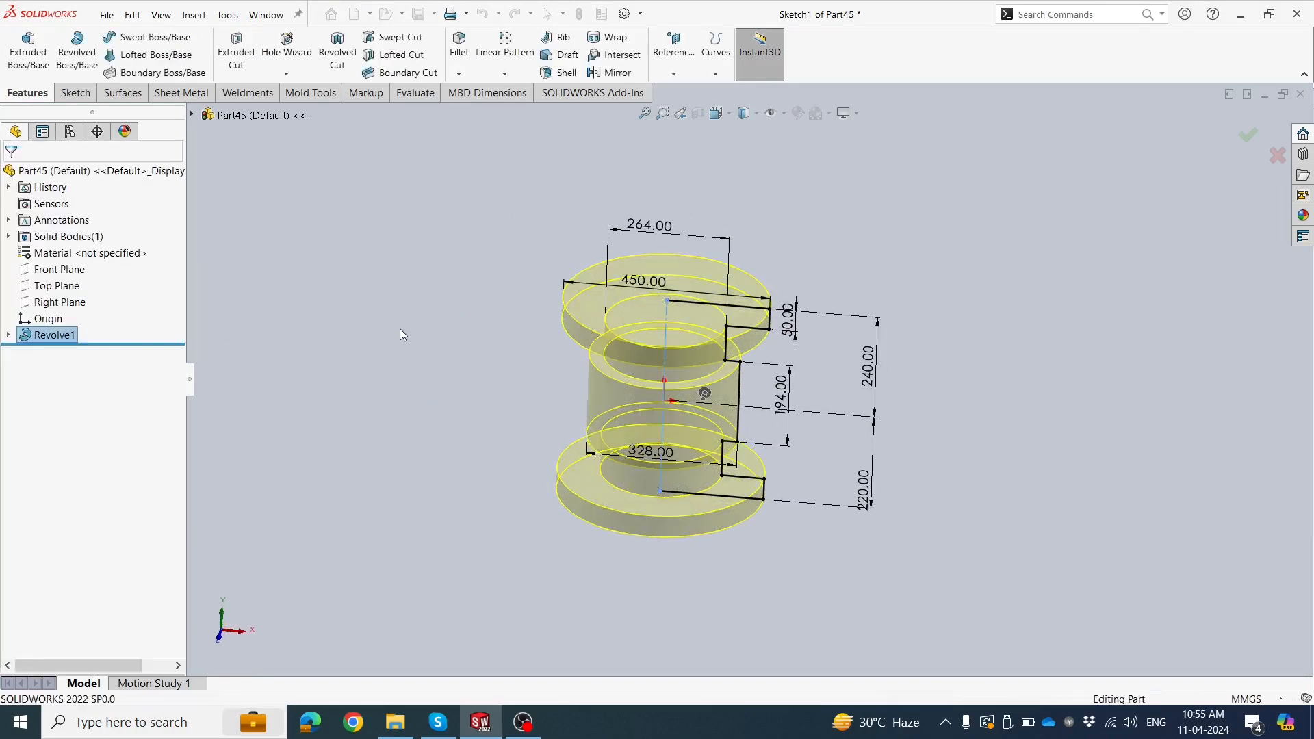
On the Front Plane, sketch a circle of about 154 mm radius on the negative X side of the spool, level with the origin
middle_drag(618, 280, 563, 433)
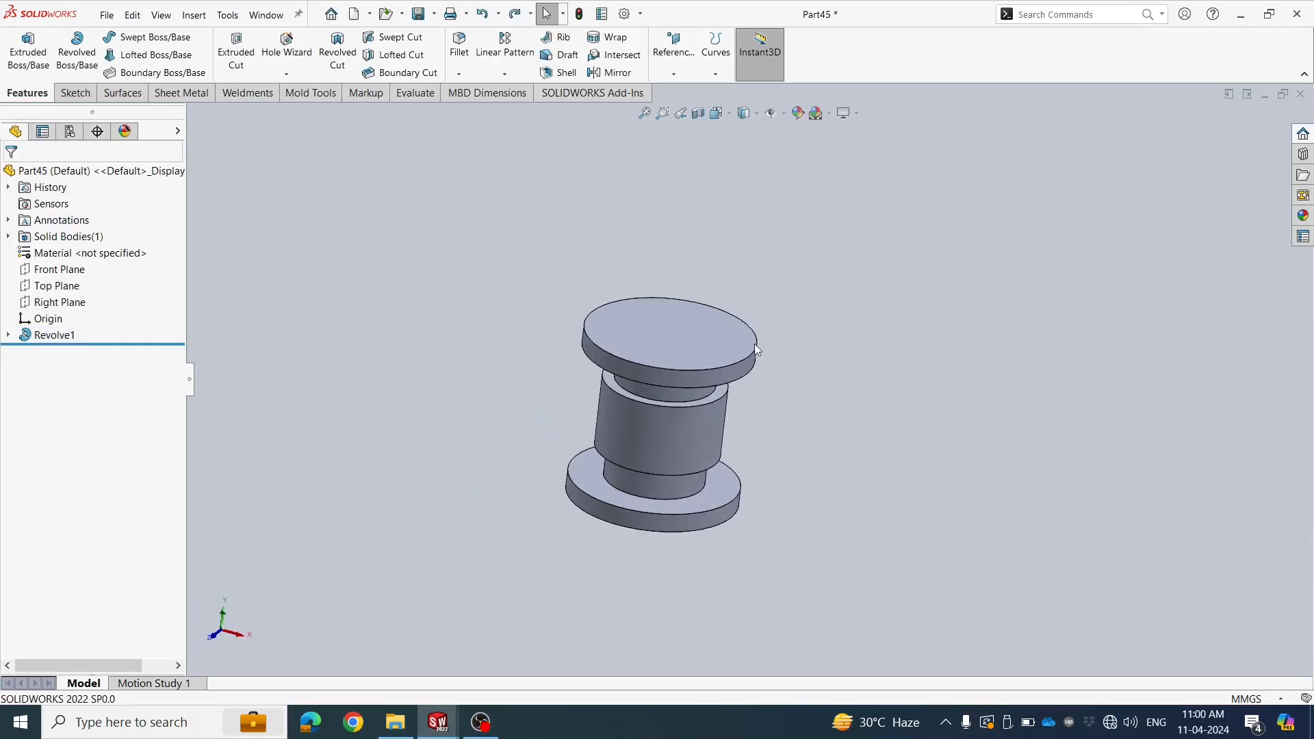
click(66, 271)
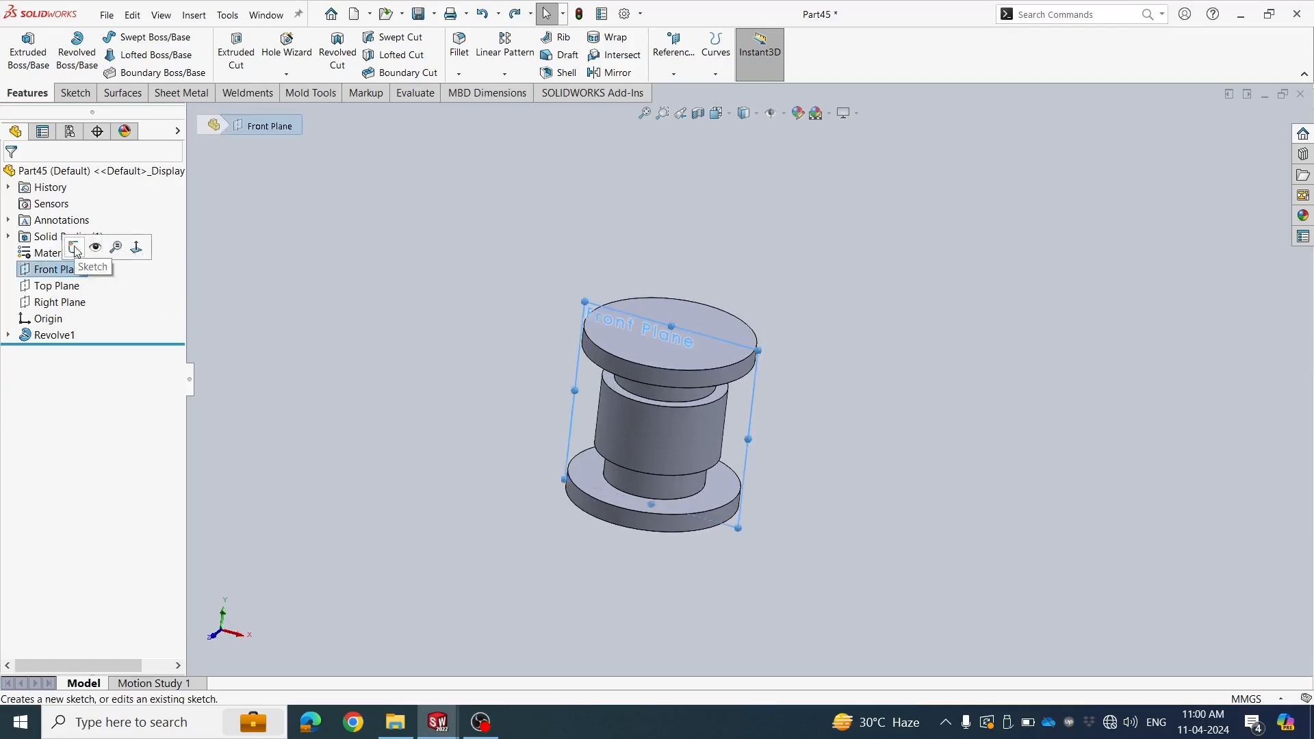
click(75, 248)
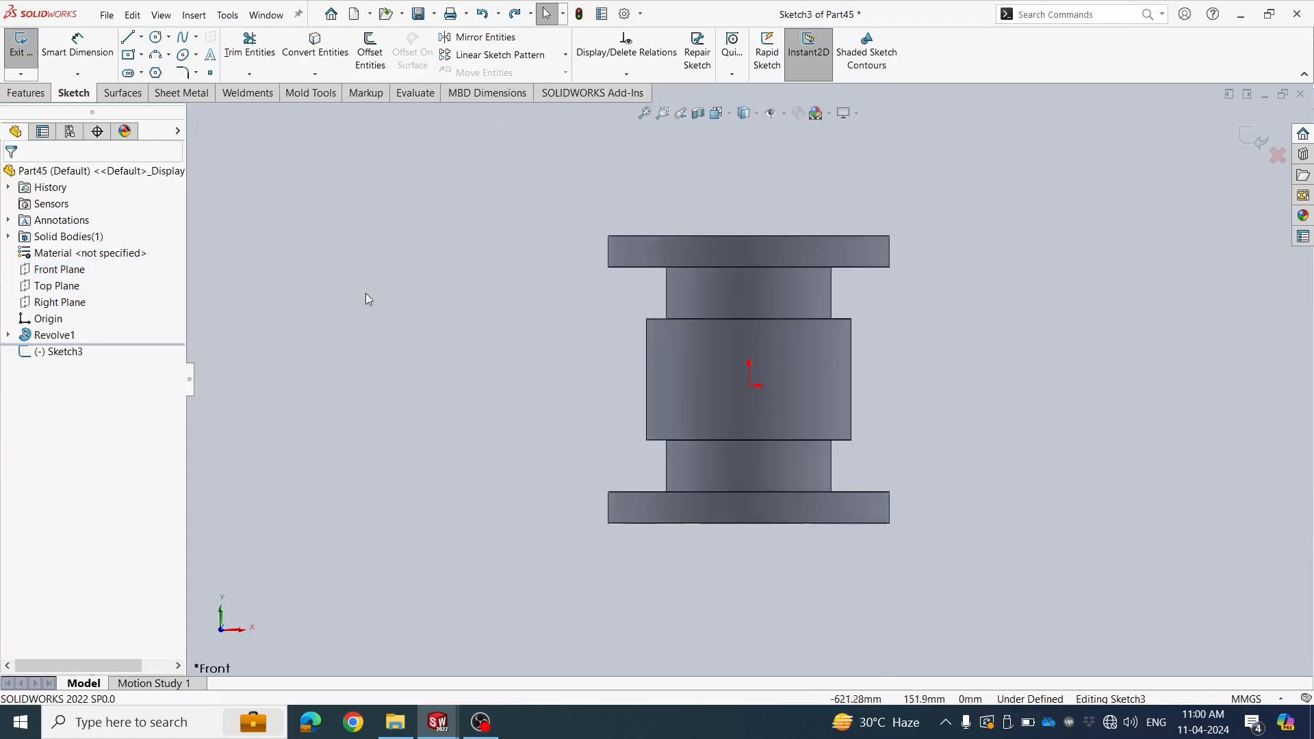
click(157, 39)
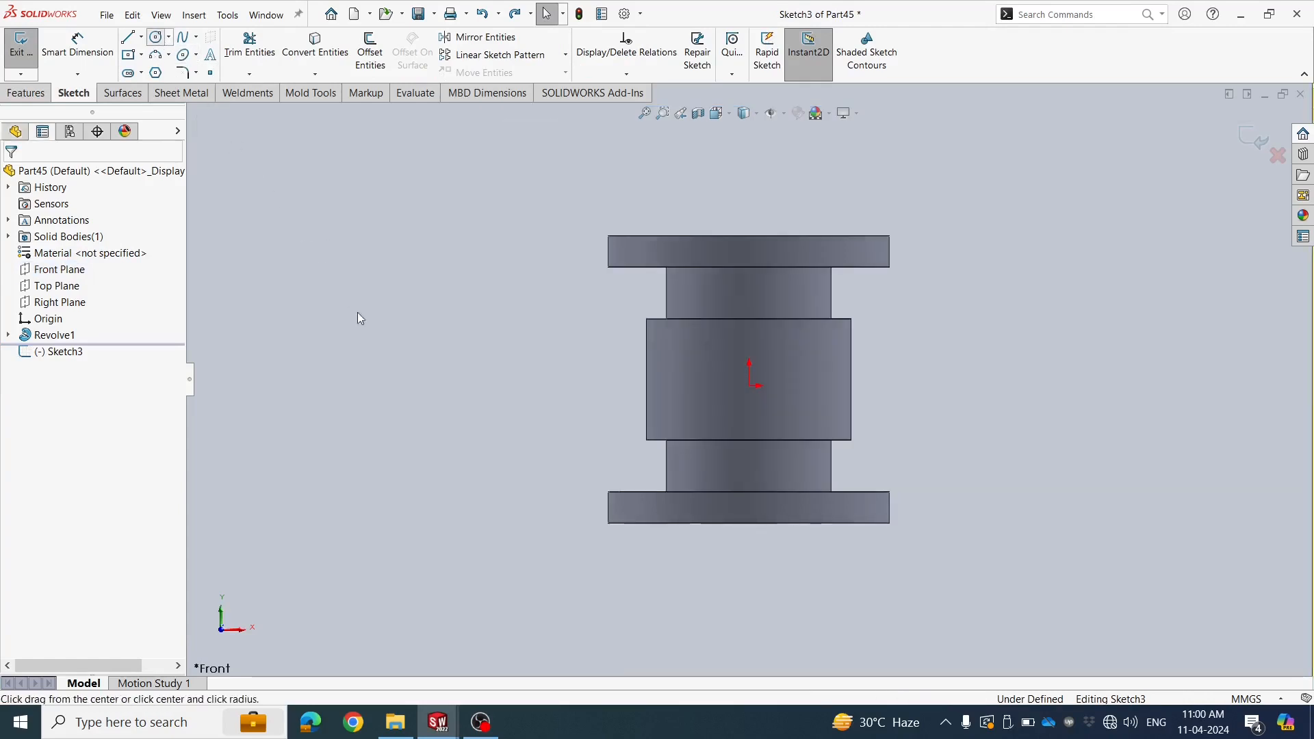
click(436, 385)
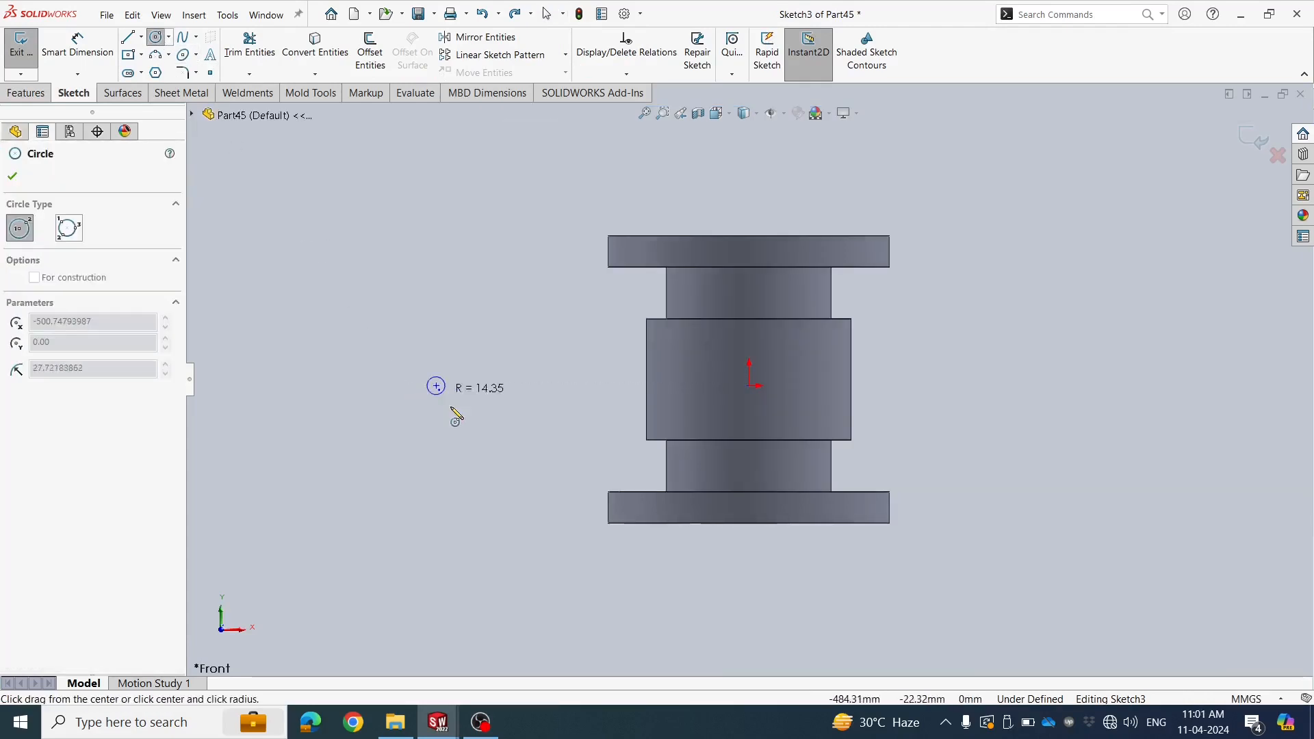
click(456, 479)
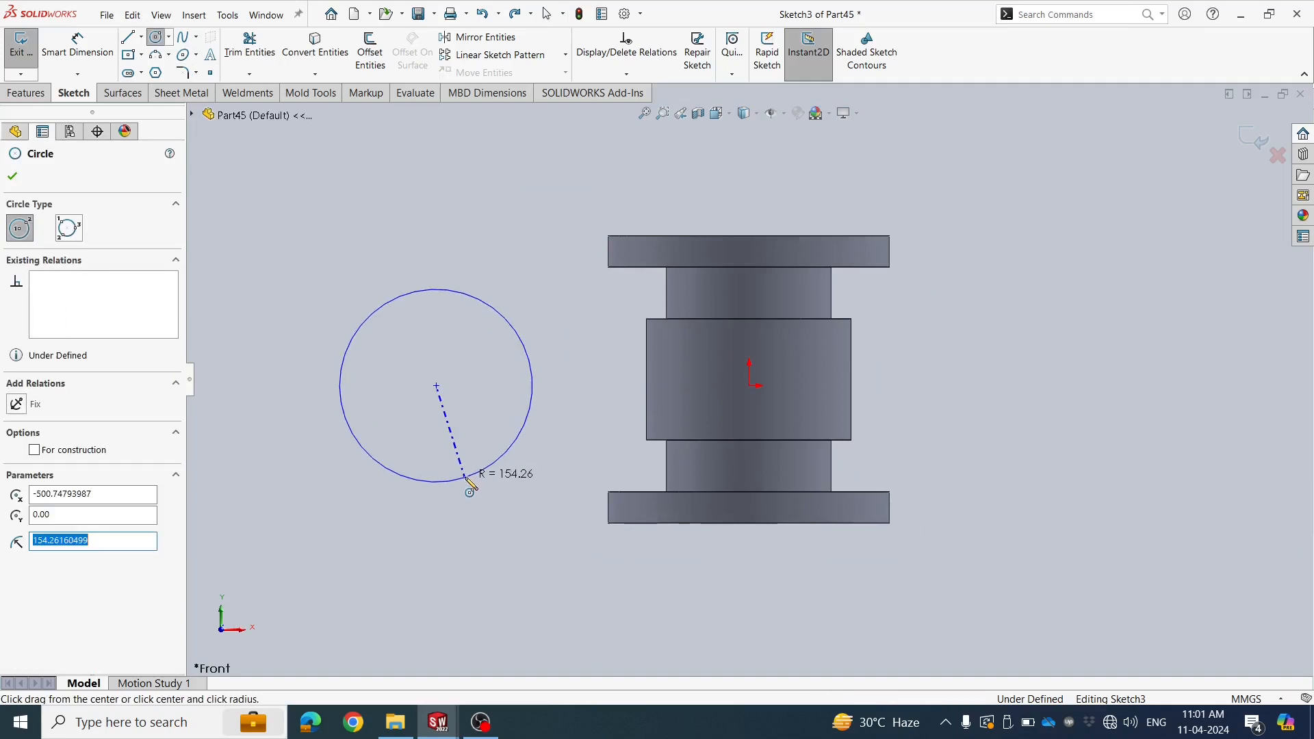
click(15, 178)
Dimension the circle's diameter as 194 mm
click(79, 55)
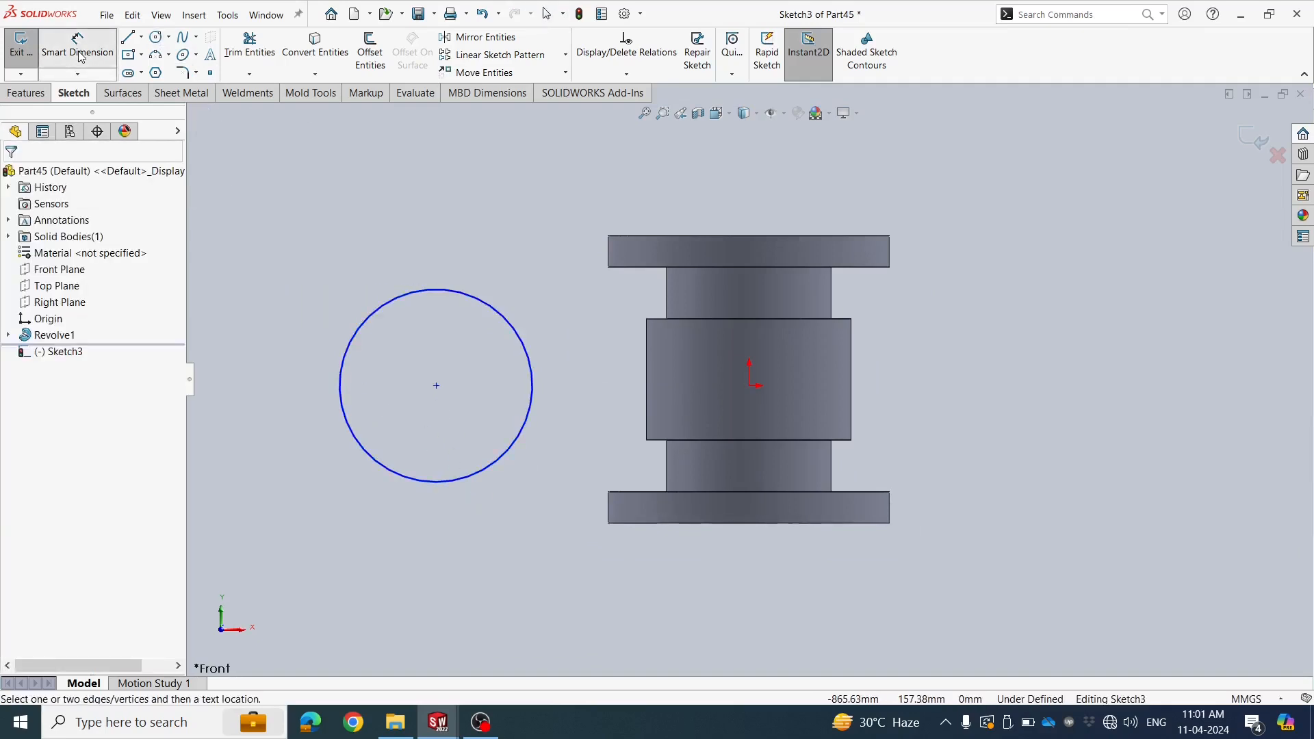
click(456, 482)
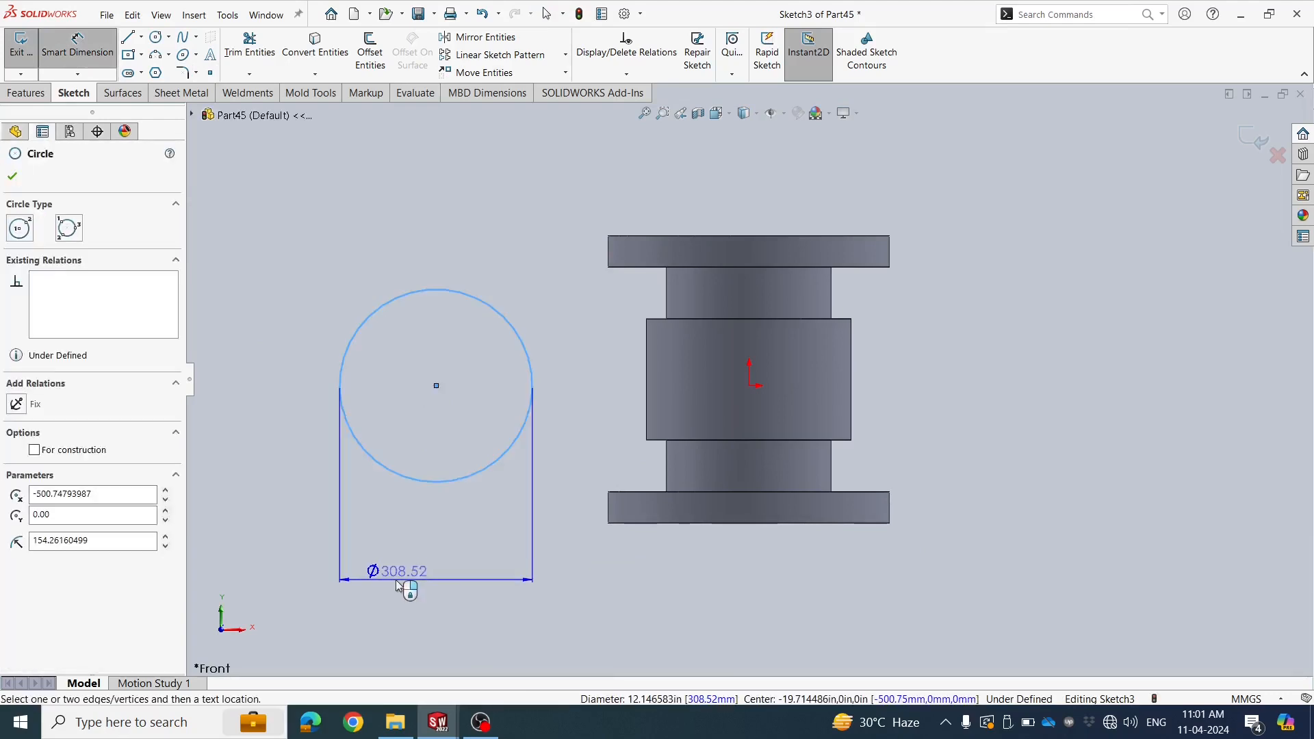
click(397, 585)
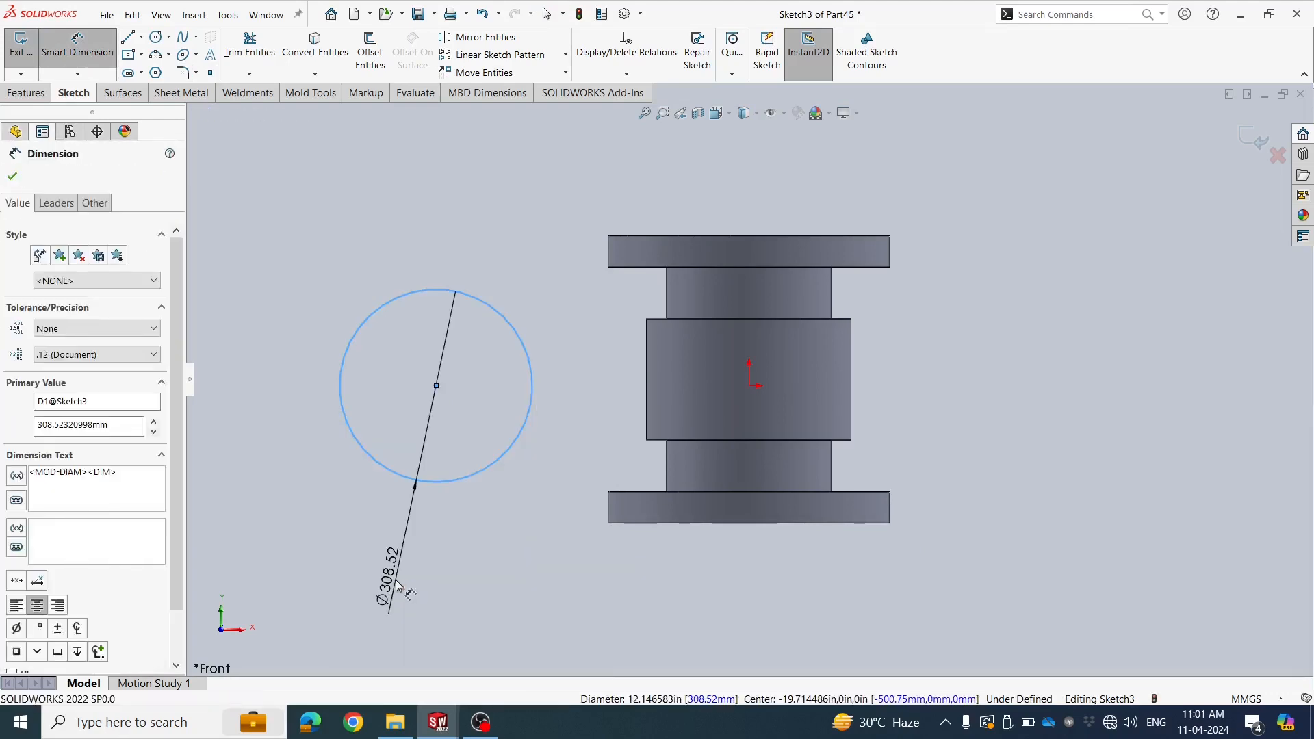
text(194)
key(Return)
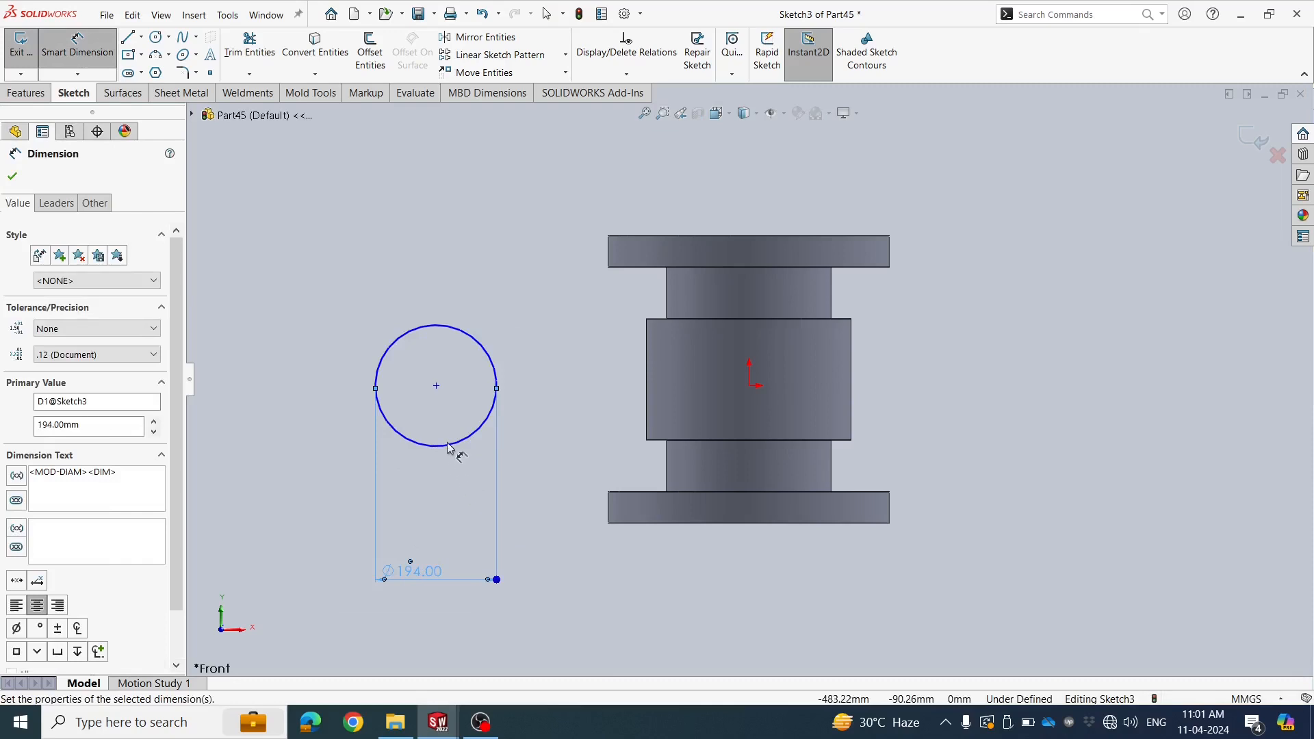
Dimension the horizontal distance between the circle and the origin as 290 mm and finish dimensioning
click(450, 448)
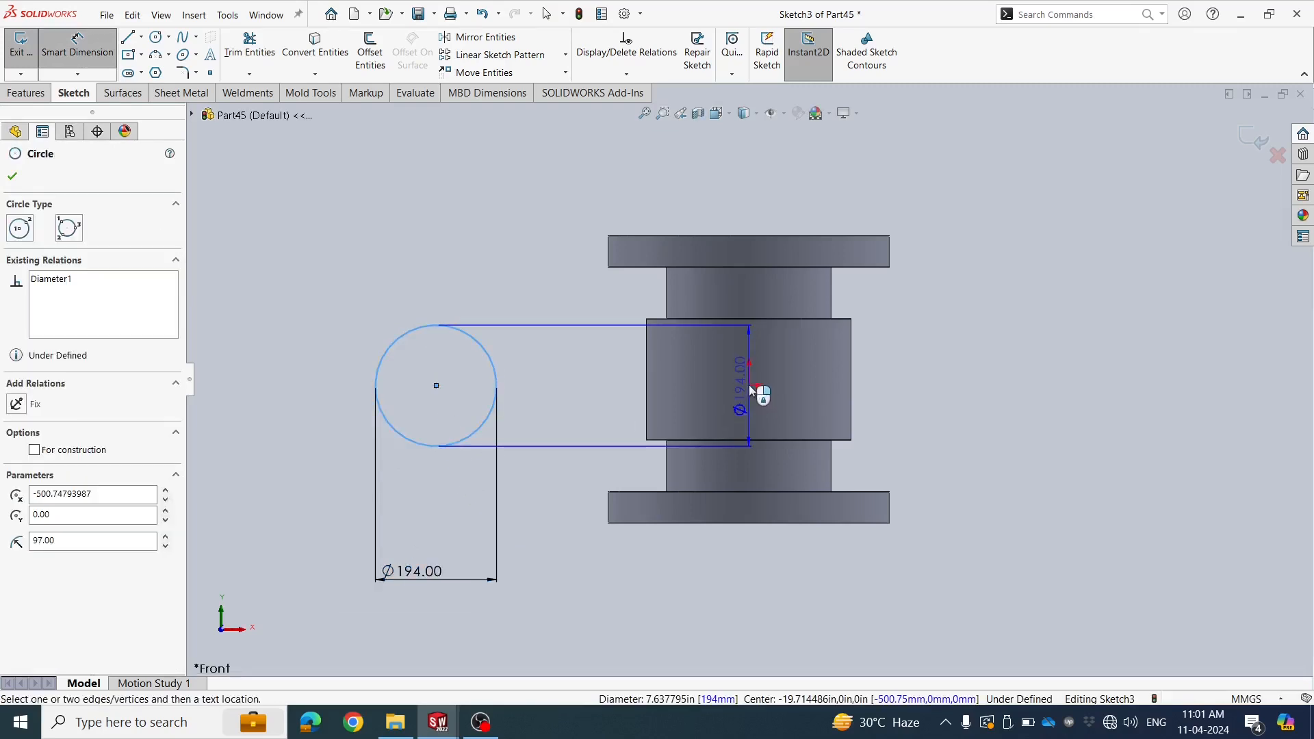
click(750, 386)
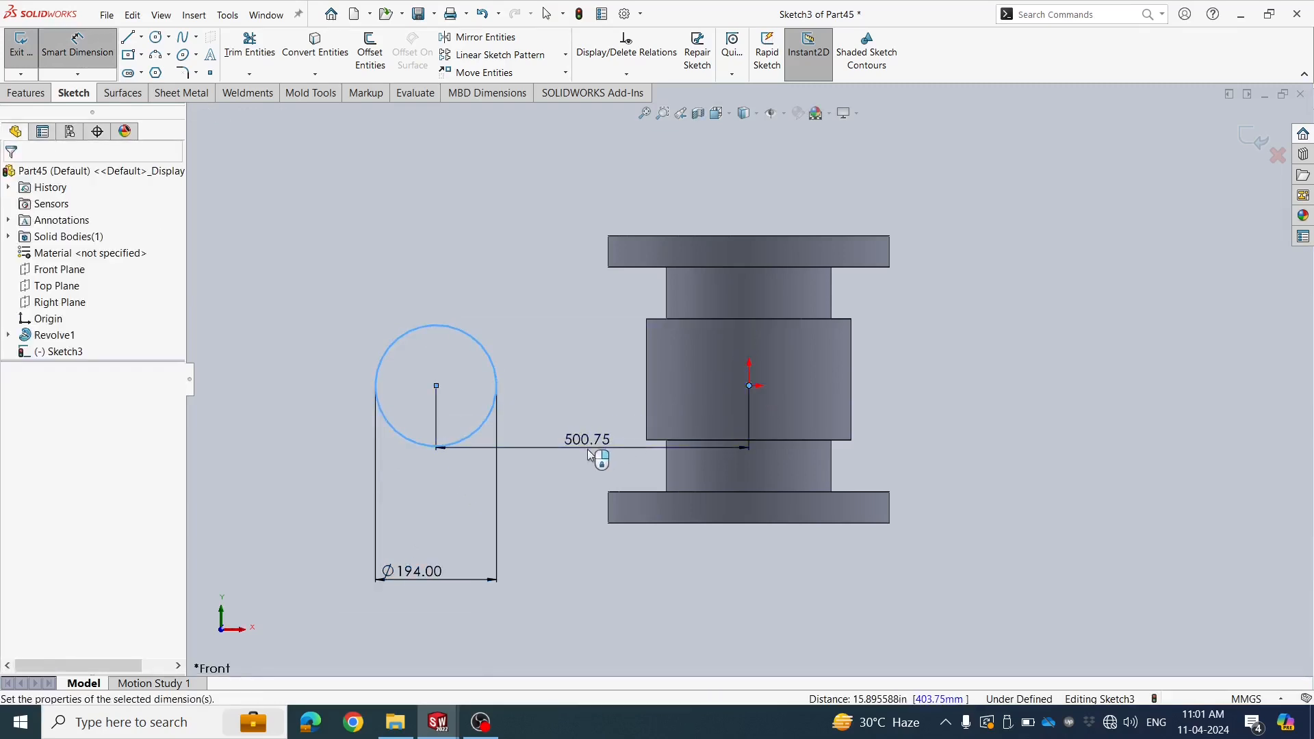
click(590, 454)
text(290)
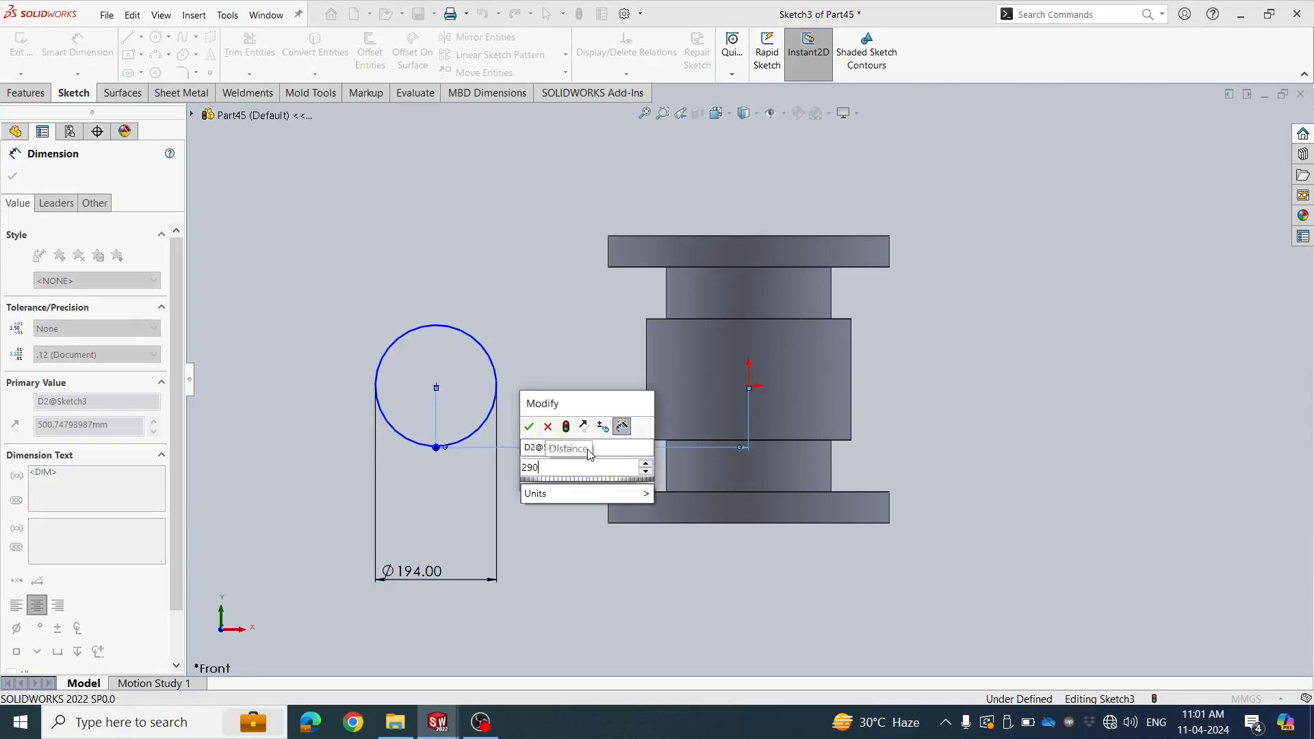
key(Return)
click(467, 294)
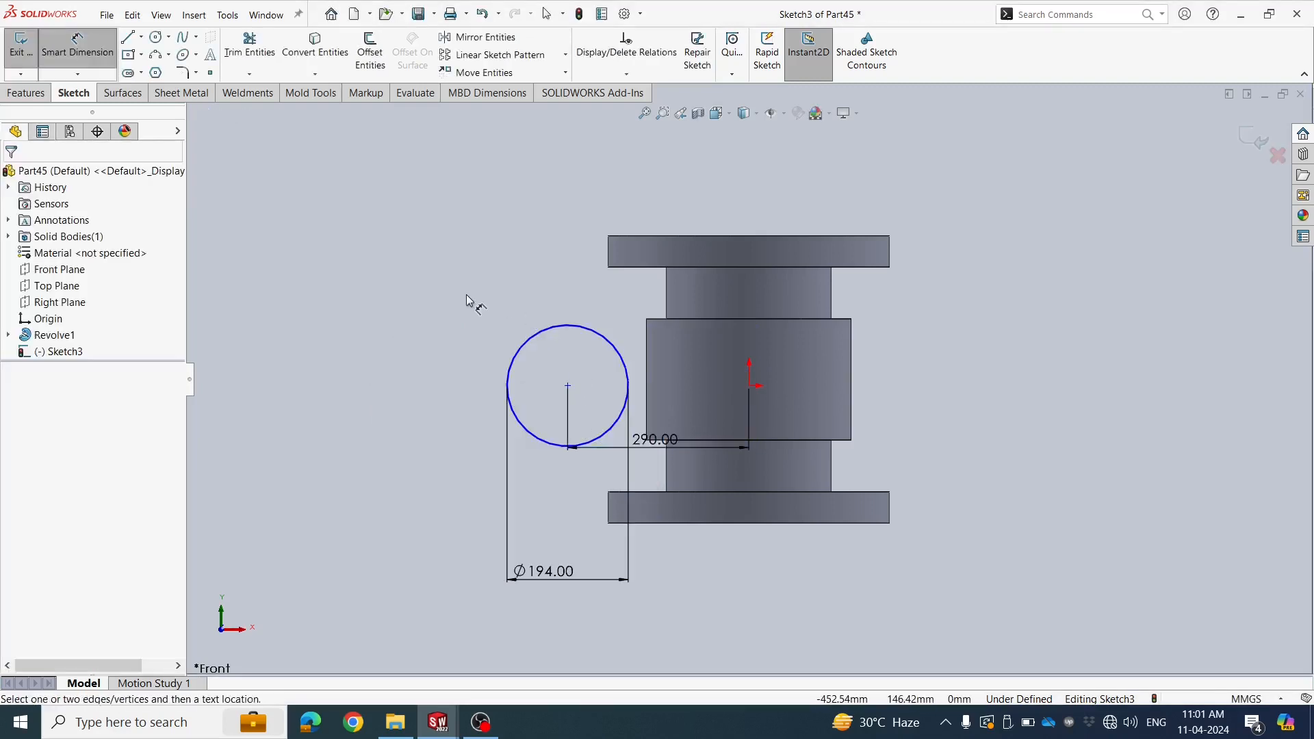
key(Escape)
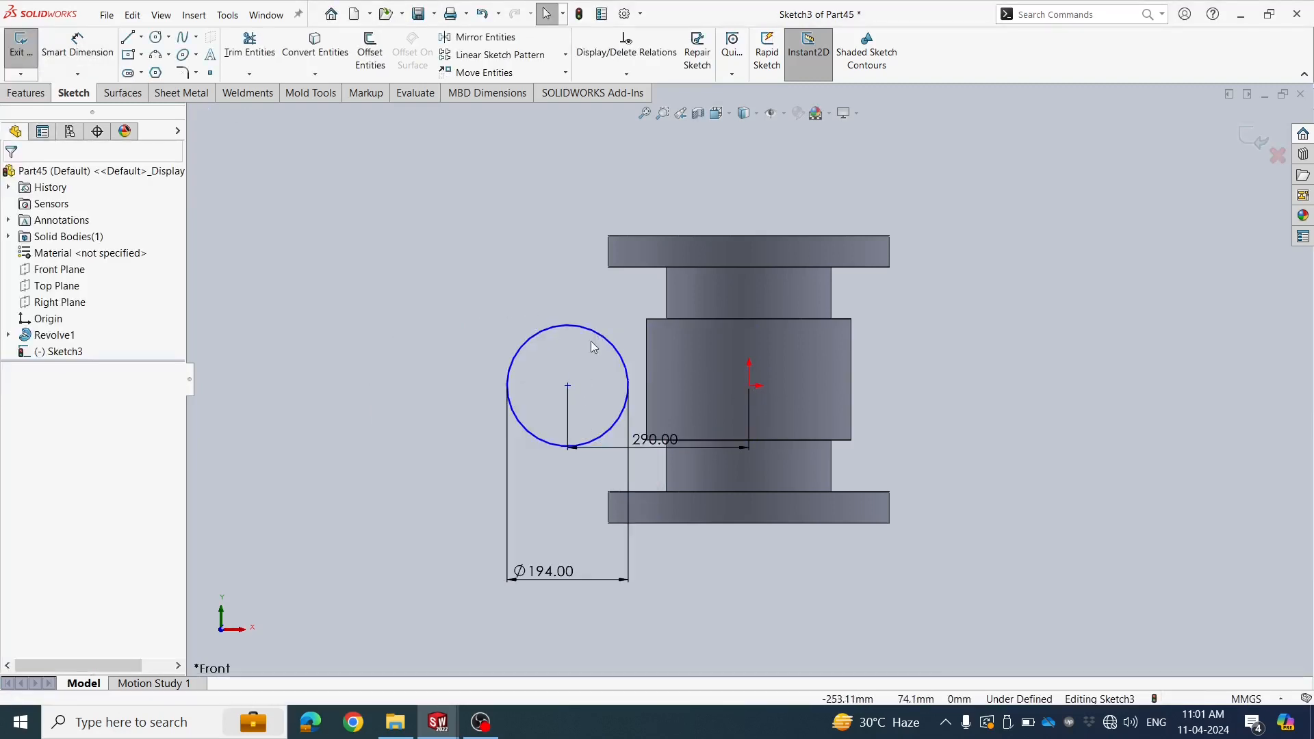
Add a horizontal relation between the circle's center and the origin
scroll(756, 414, down, 2)
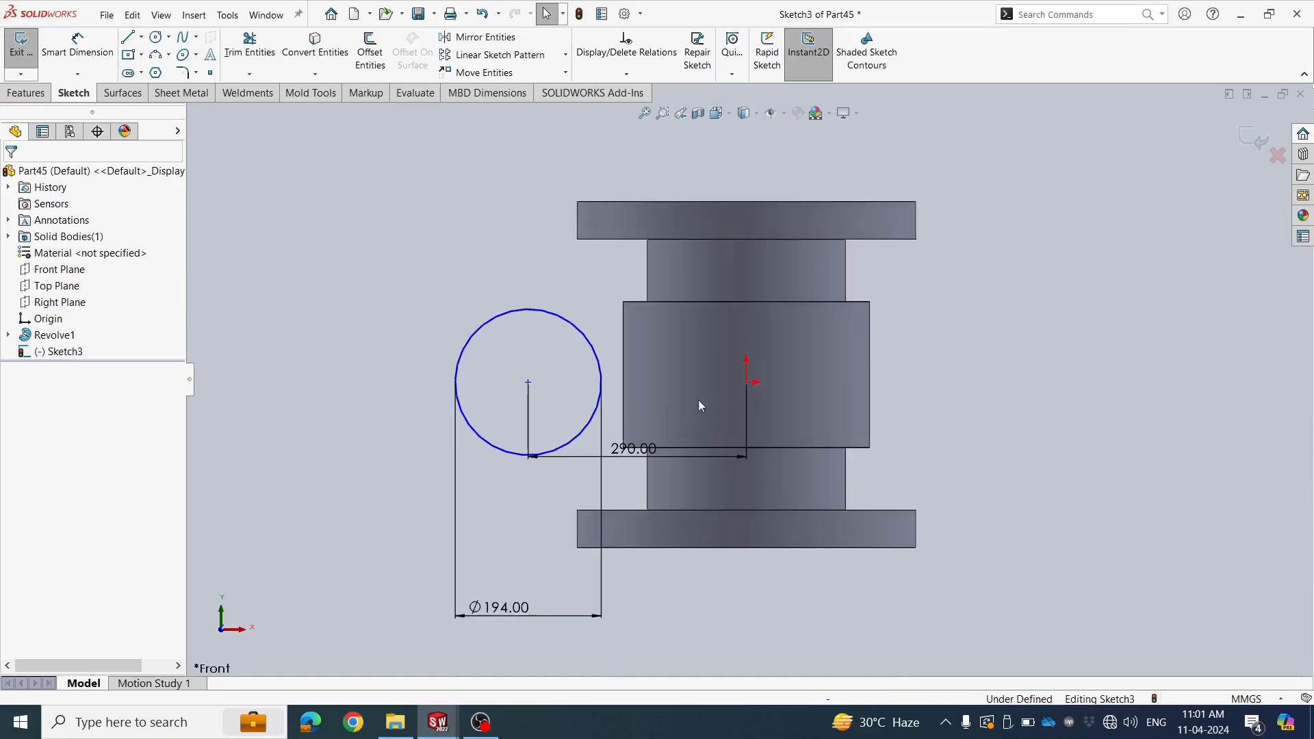
click(529, 384)
ctrl+click(747, 384)
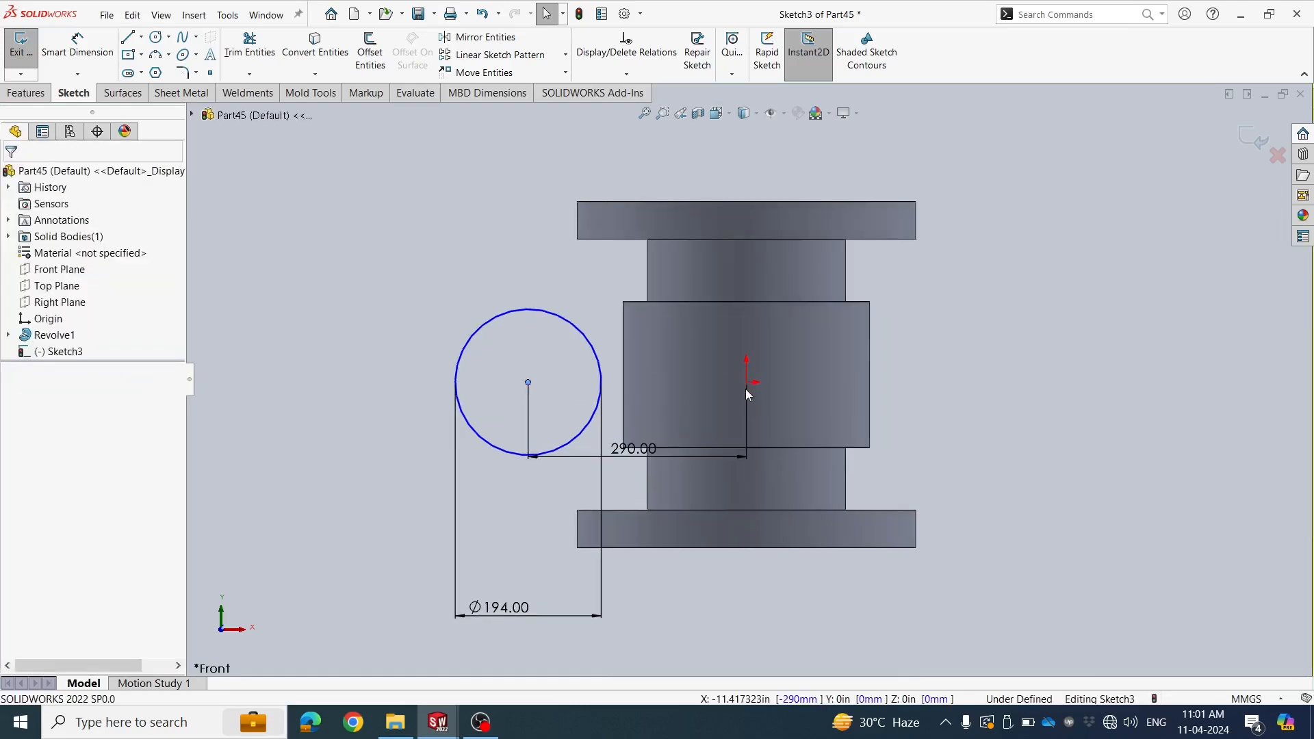
click(786, 322)
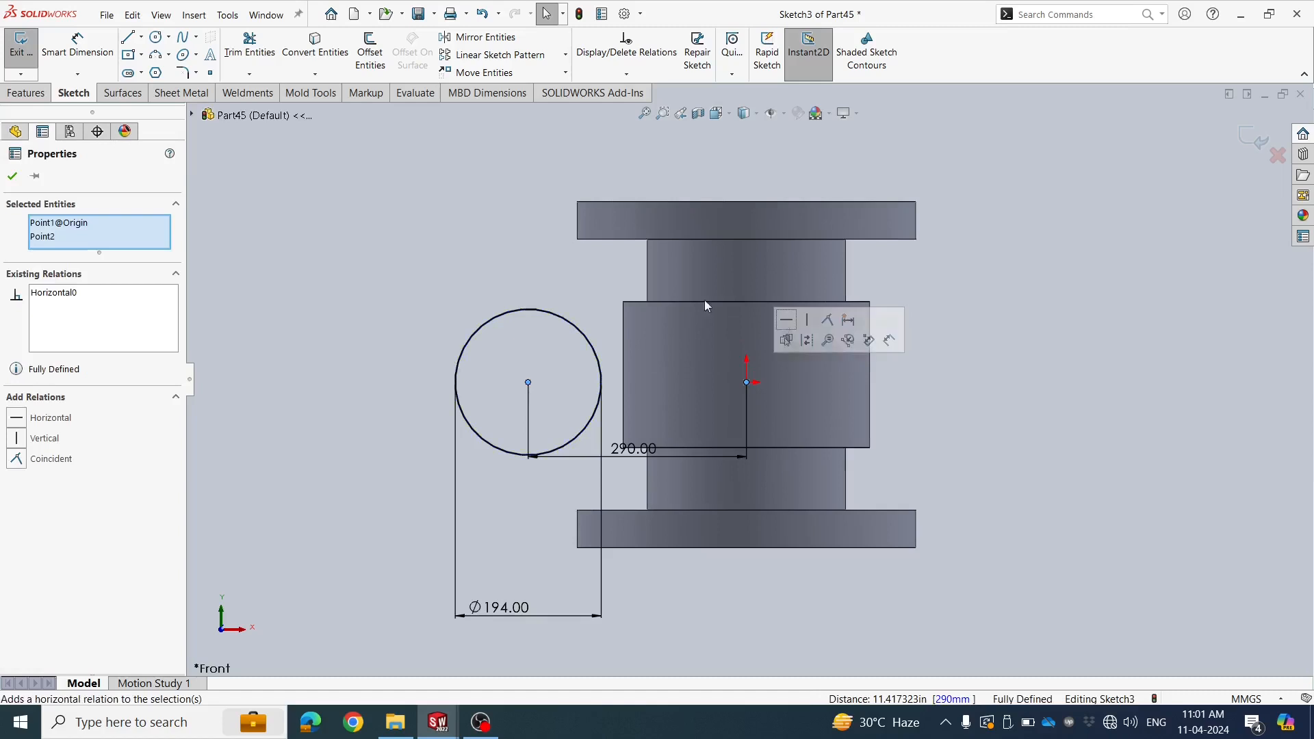
click(405, 221)
key(z)
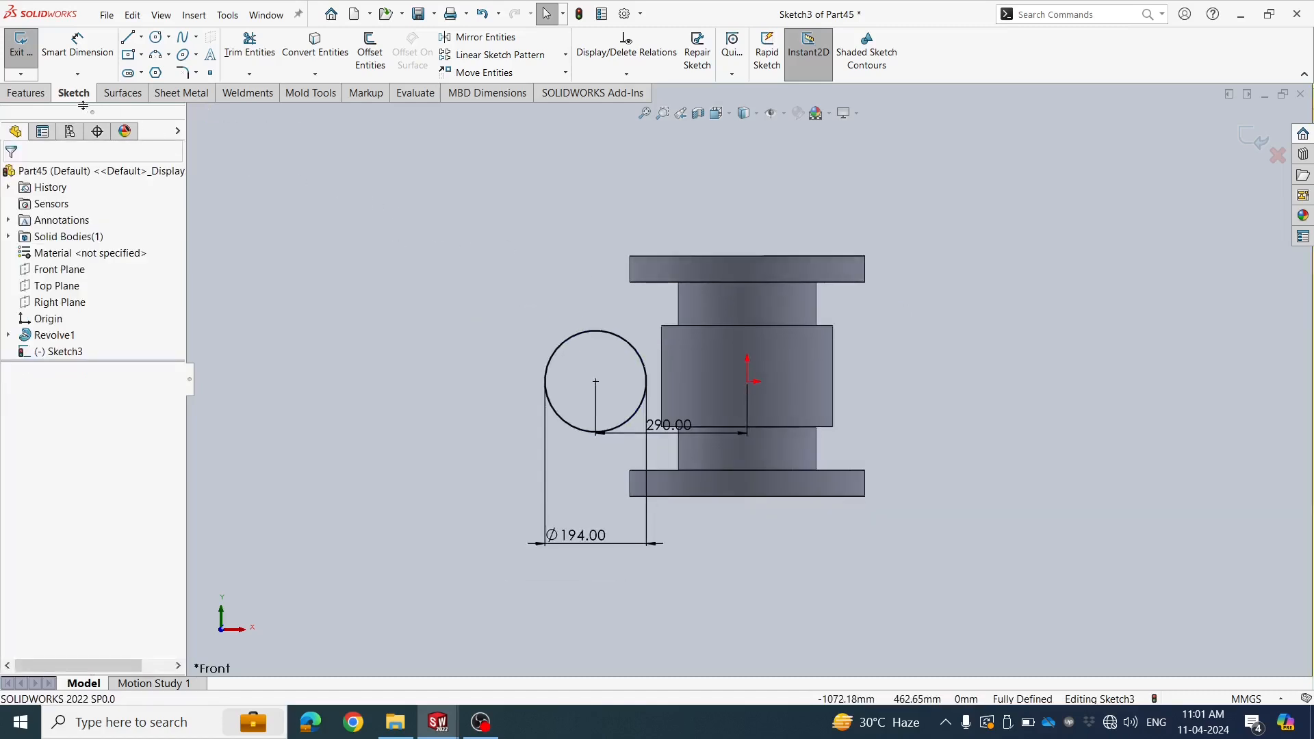
Extrude the circle into a cylinder with a Mid Plane end condition and a depth of 560 mm
click(25, 93)
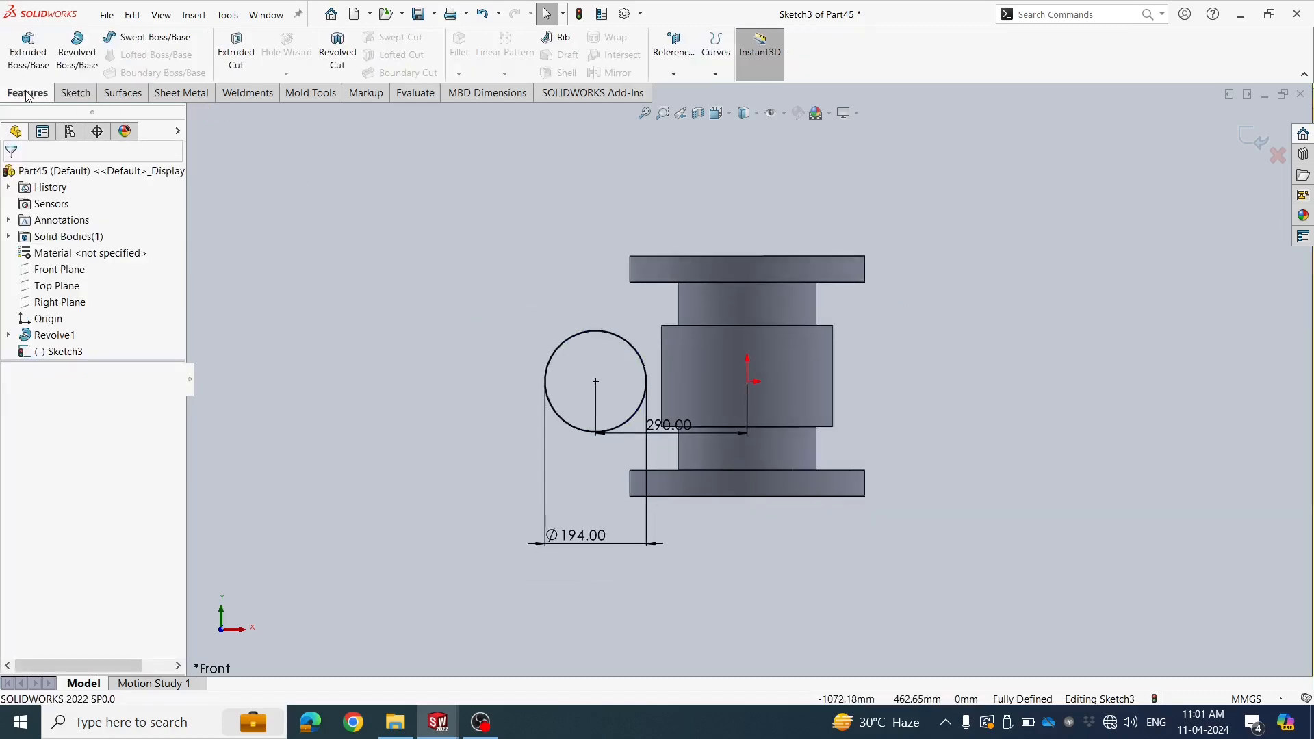
click(28, 52)
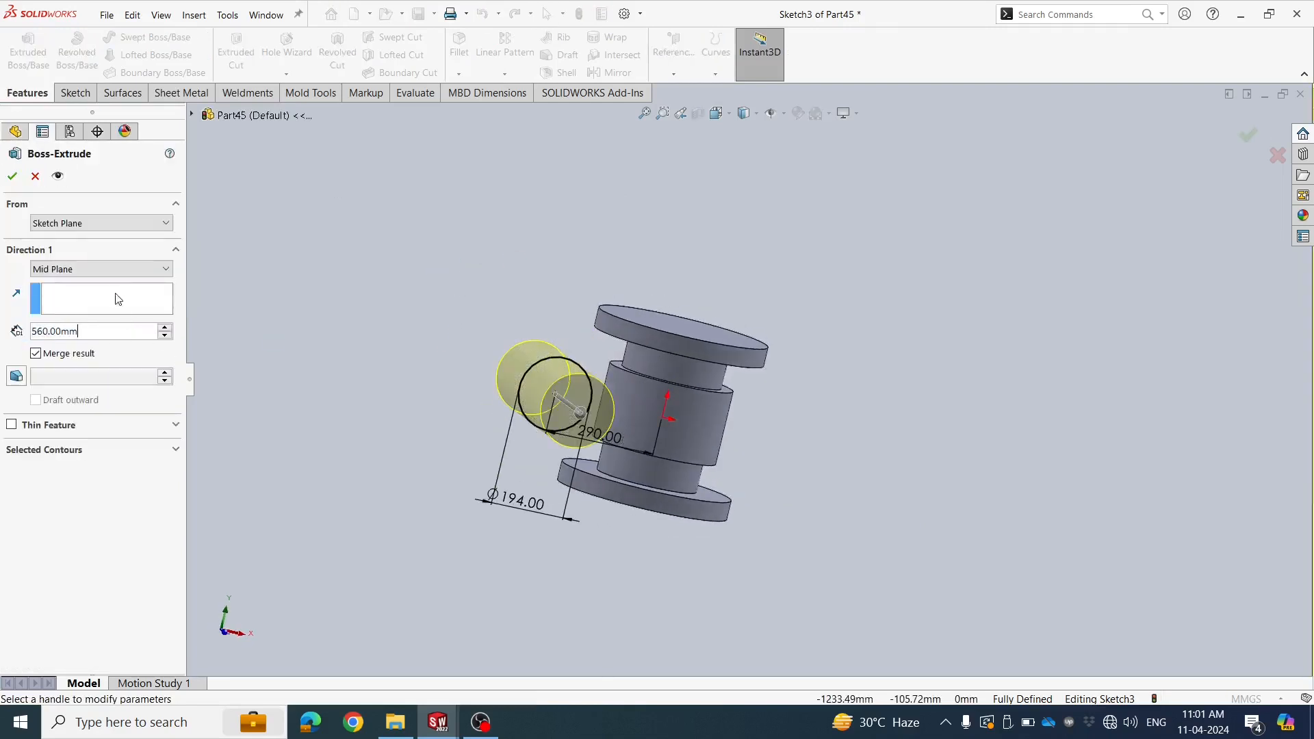
click(103, 269)
click(89, 354)
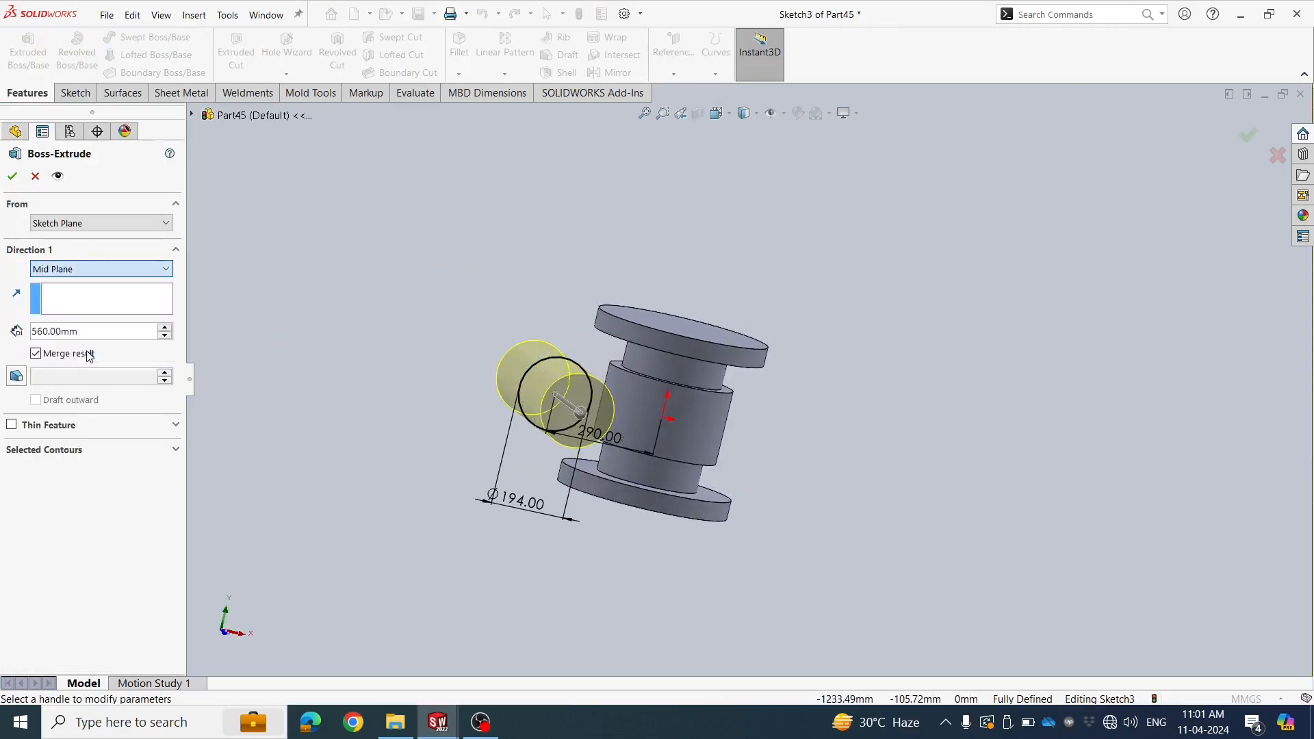
text(560)
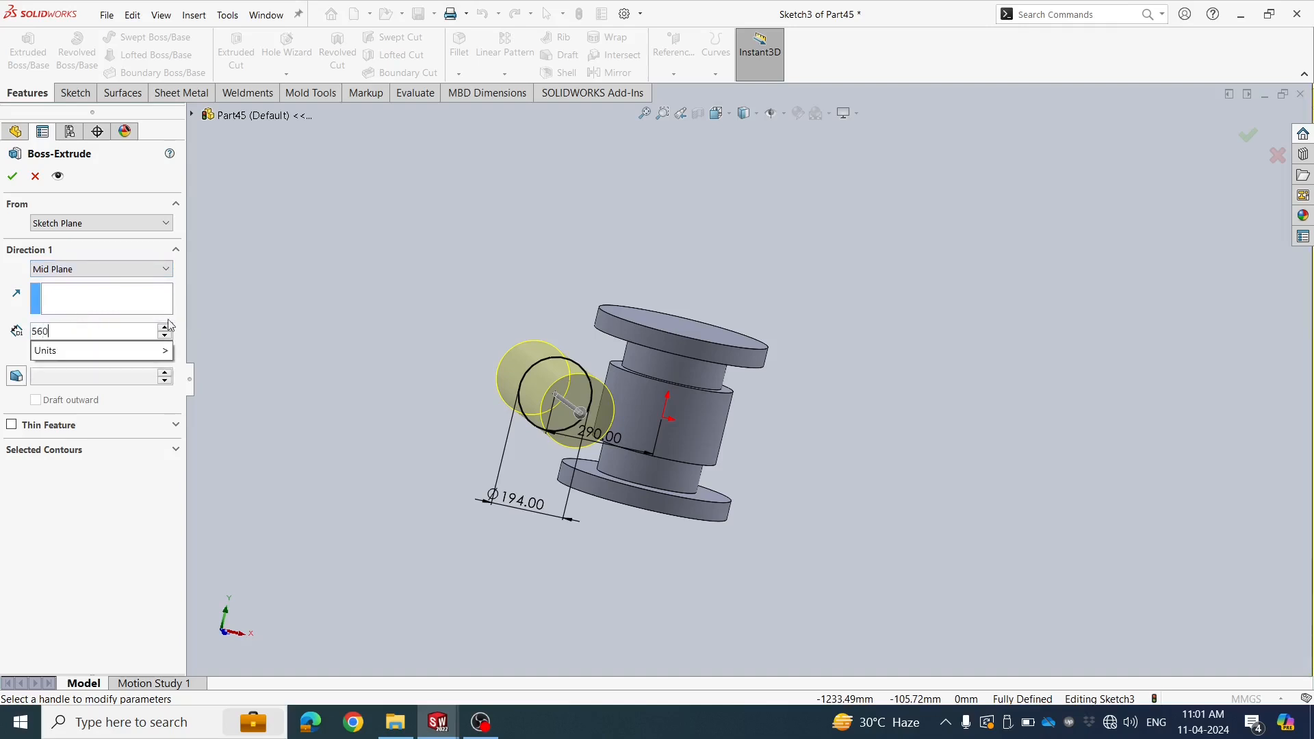
key(Return)
middle_drag(387, 343, 363, 418)
click(11, 176)
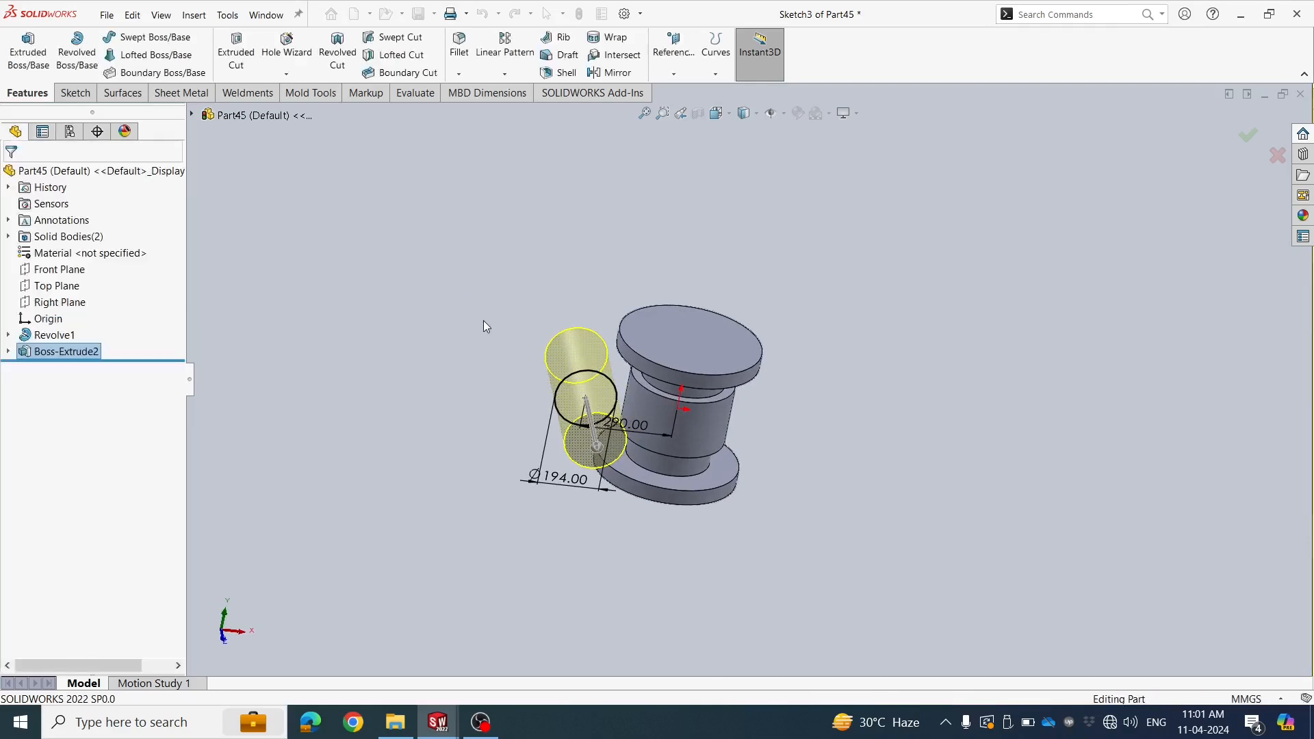
Start a new sketch on the front end face of the horizontal cylinder
scroll(487, 363, down, 2)
mouse_move(493, 397)
middle_down()
mouse_move(470, 241)
mouse_move(542, 381)
mouse_move(499, 380)
middle_up()
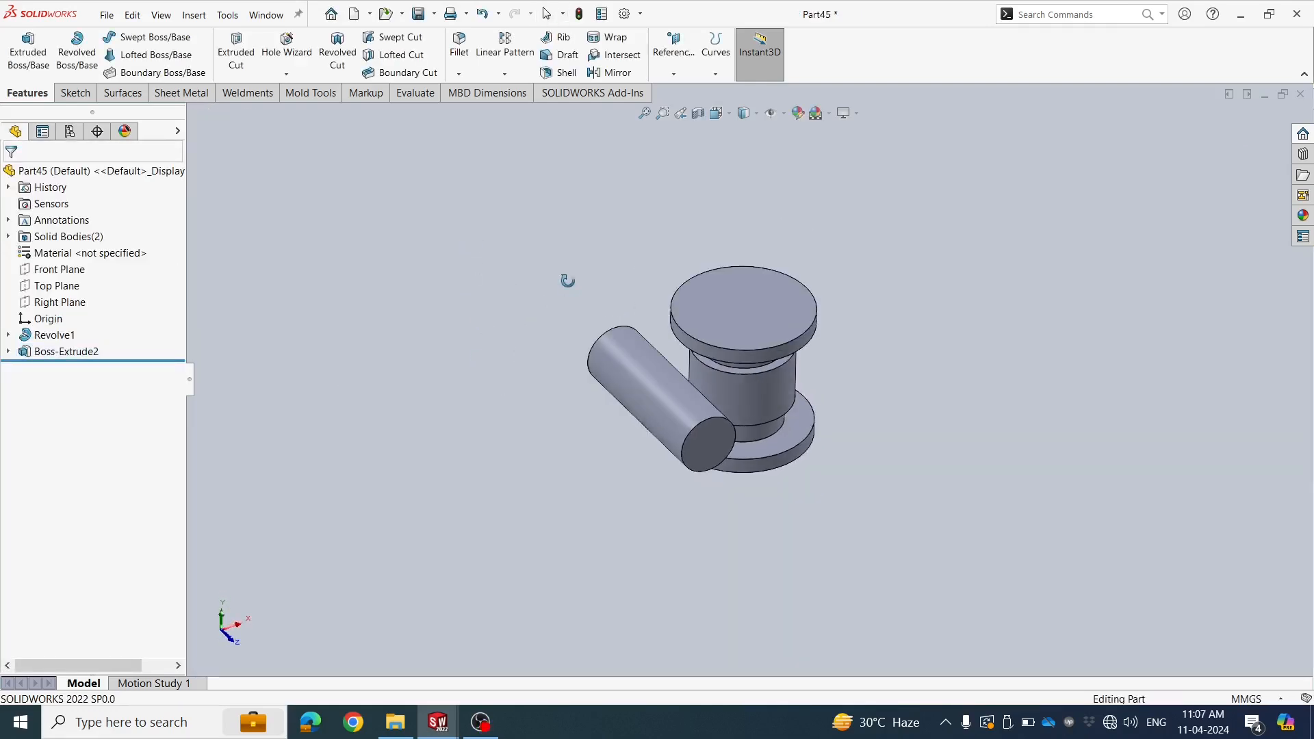
middle_drag(569, 281, 558, 253)
scroll(809, 427, down, 2)
middle_drag(690, 429, 642, 381)
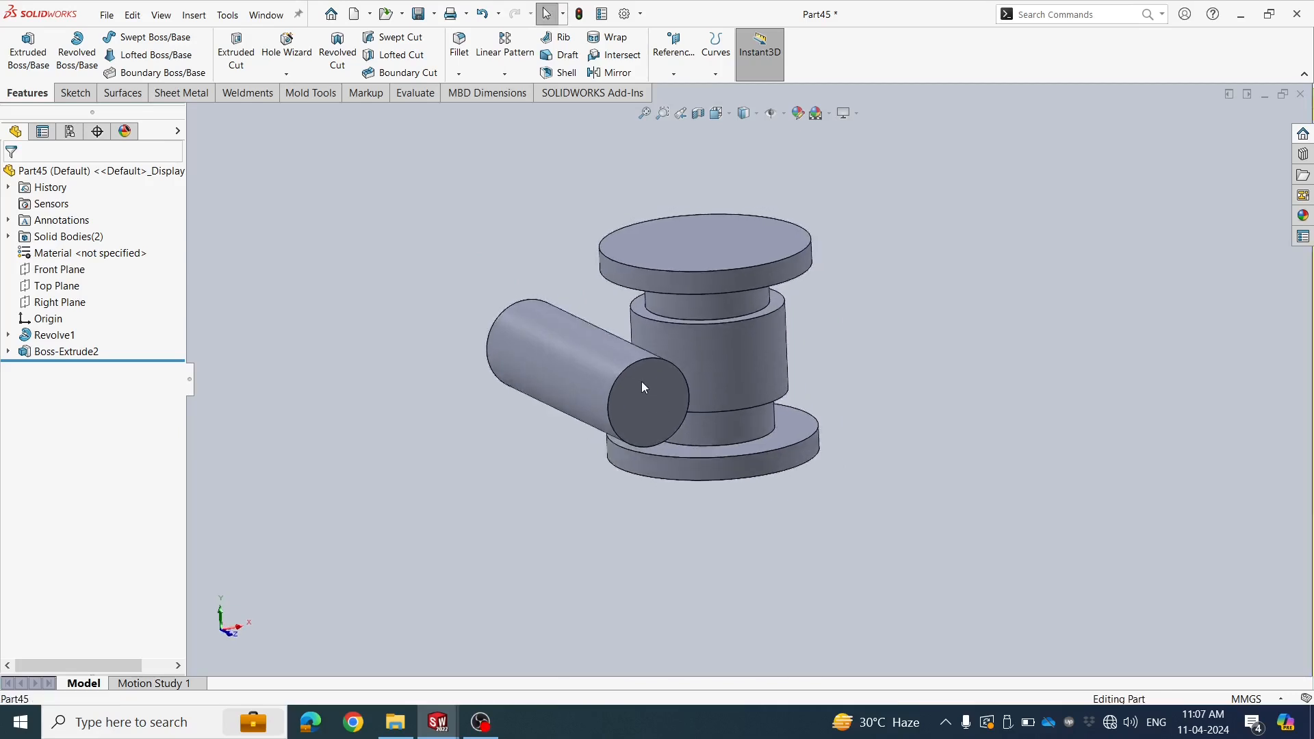
click(642, 387)
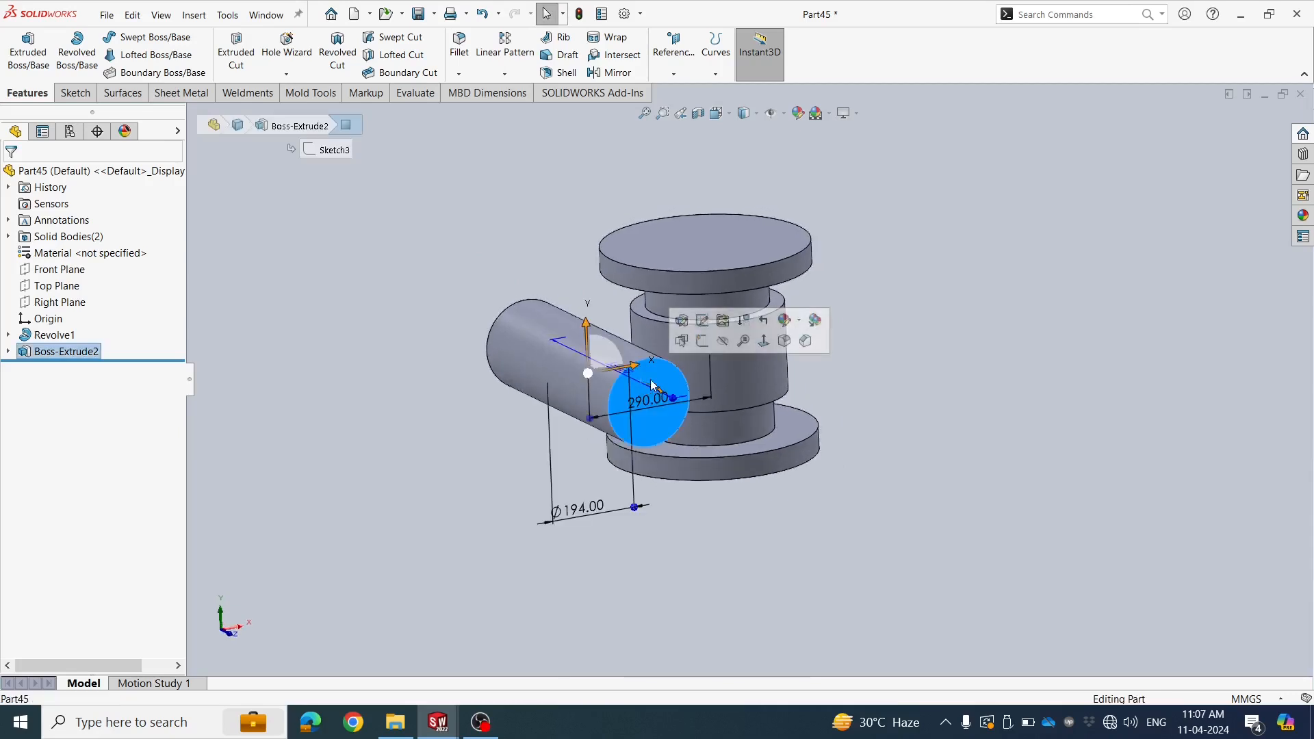
click(704, 342)
click(392, 255)
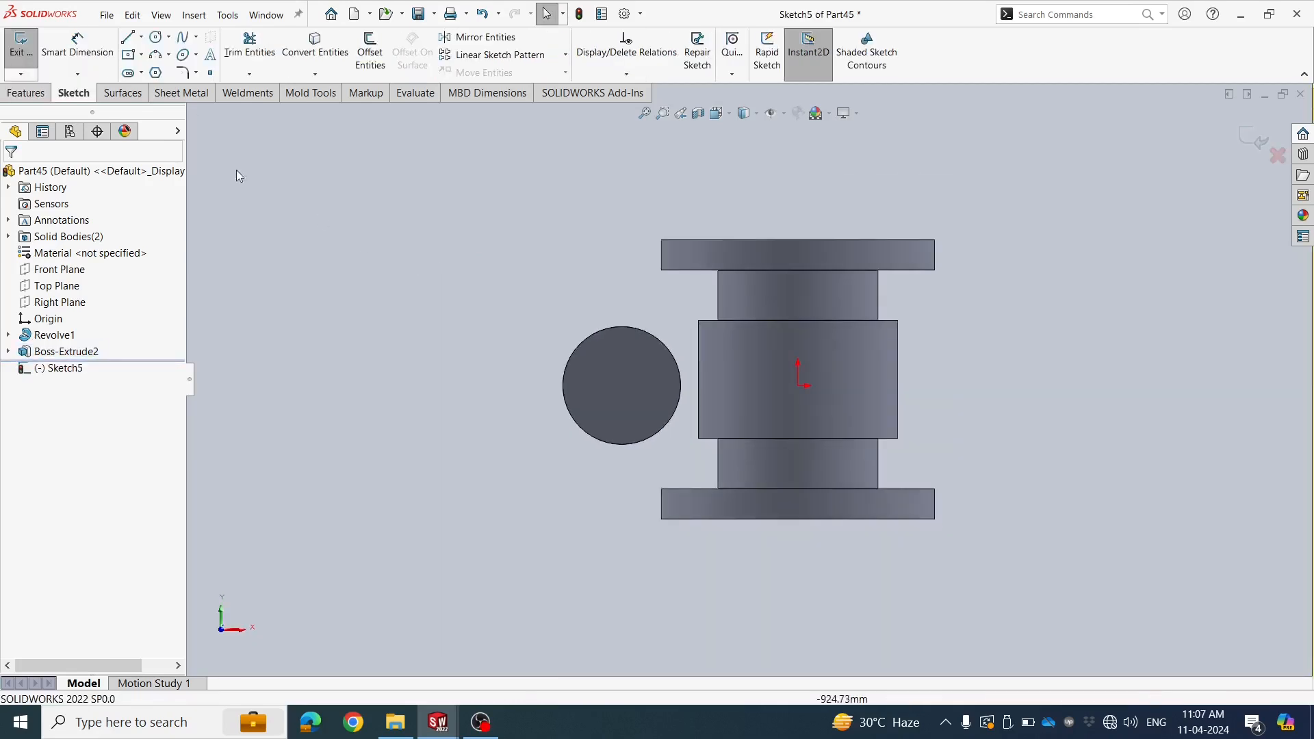
Sketch two circles concentric with the cylinder's end face, with radii of about 203 mm and 152 mm
click(156, 37)
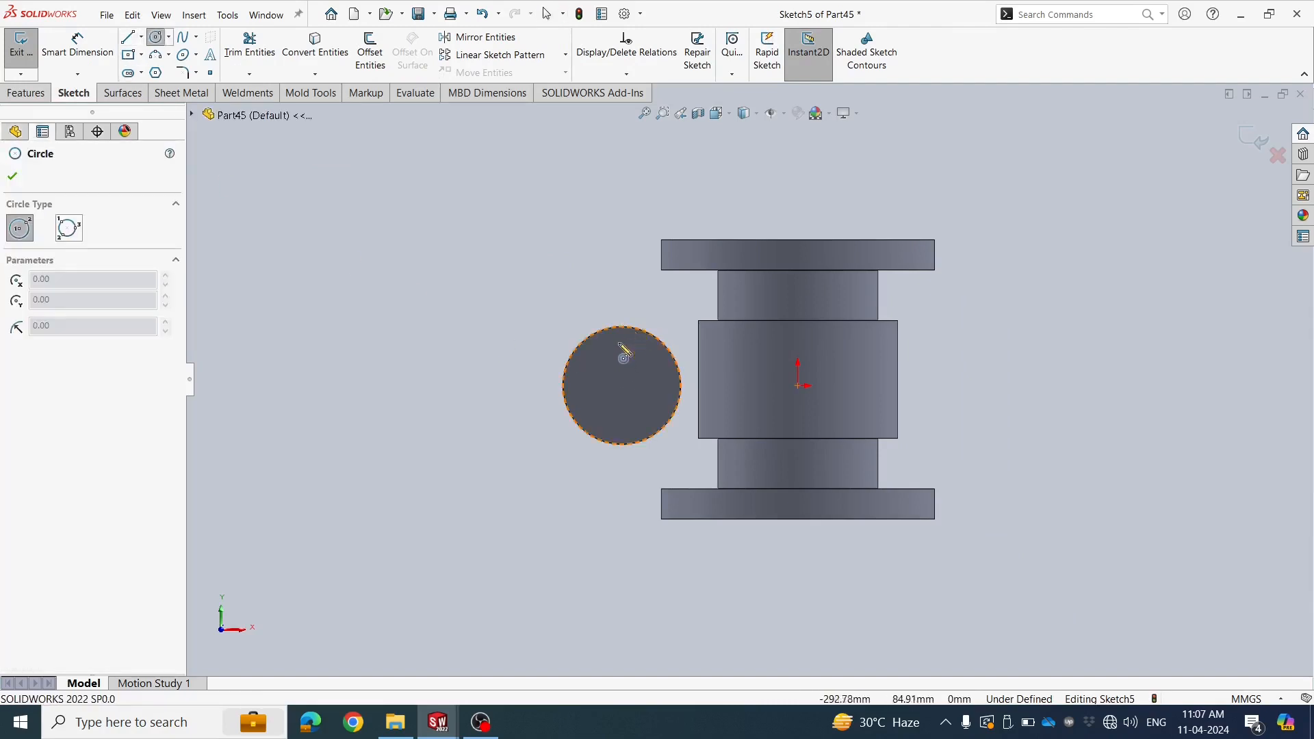
click(623, 386)
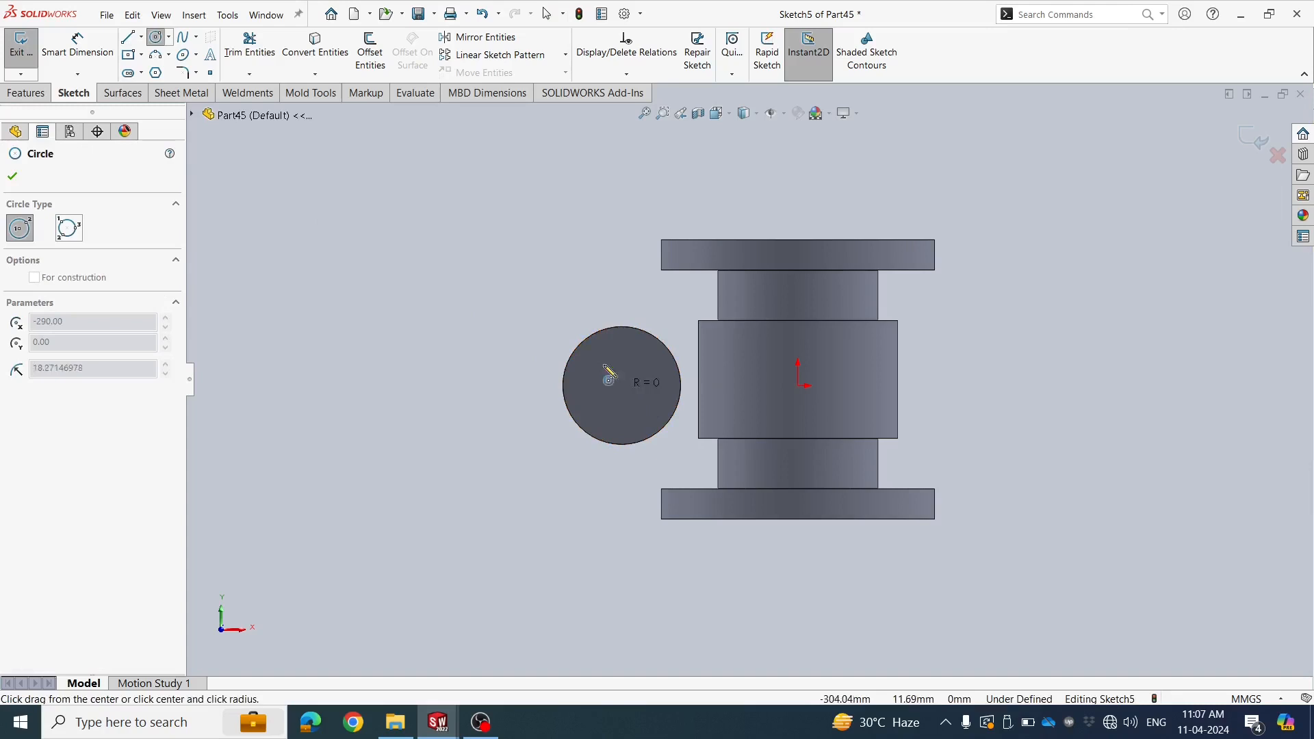
click(542, 292)
scroll(643, 397, down, 1)
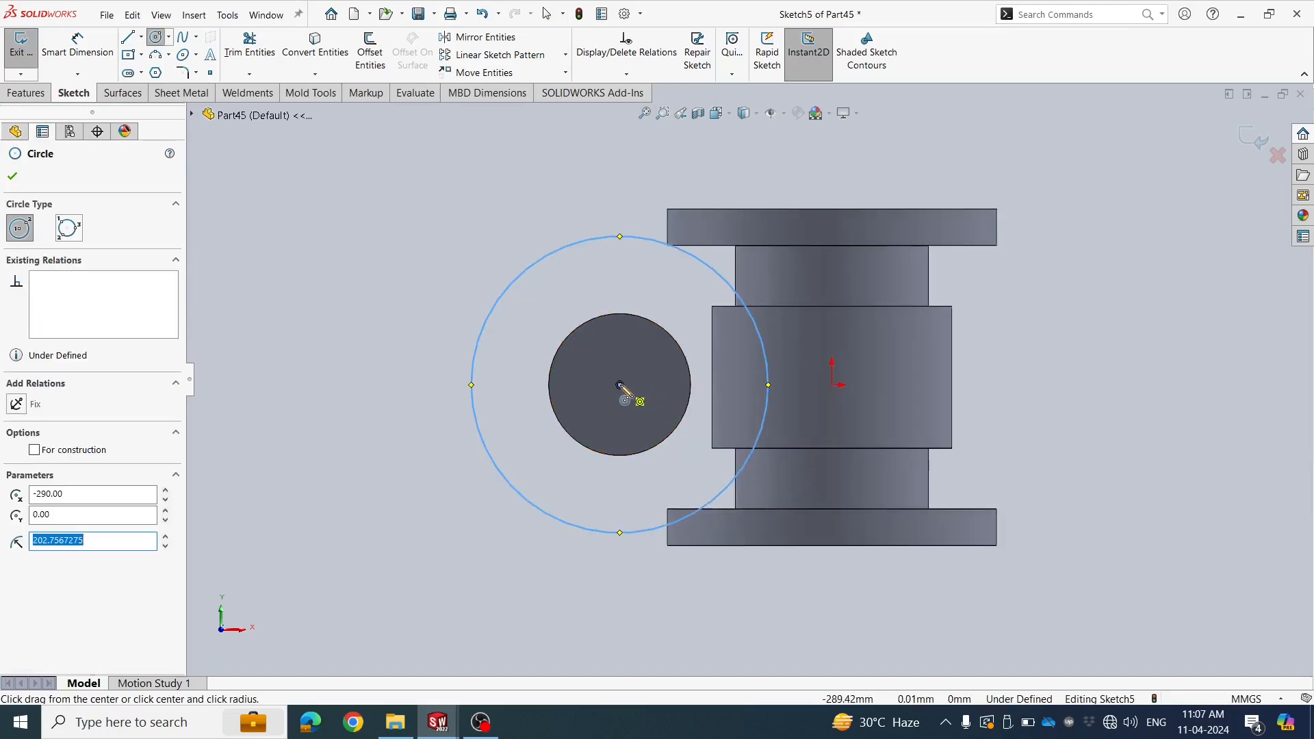
click(620, 385)
click(547, 296)
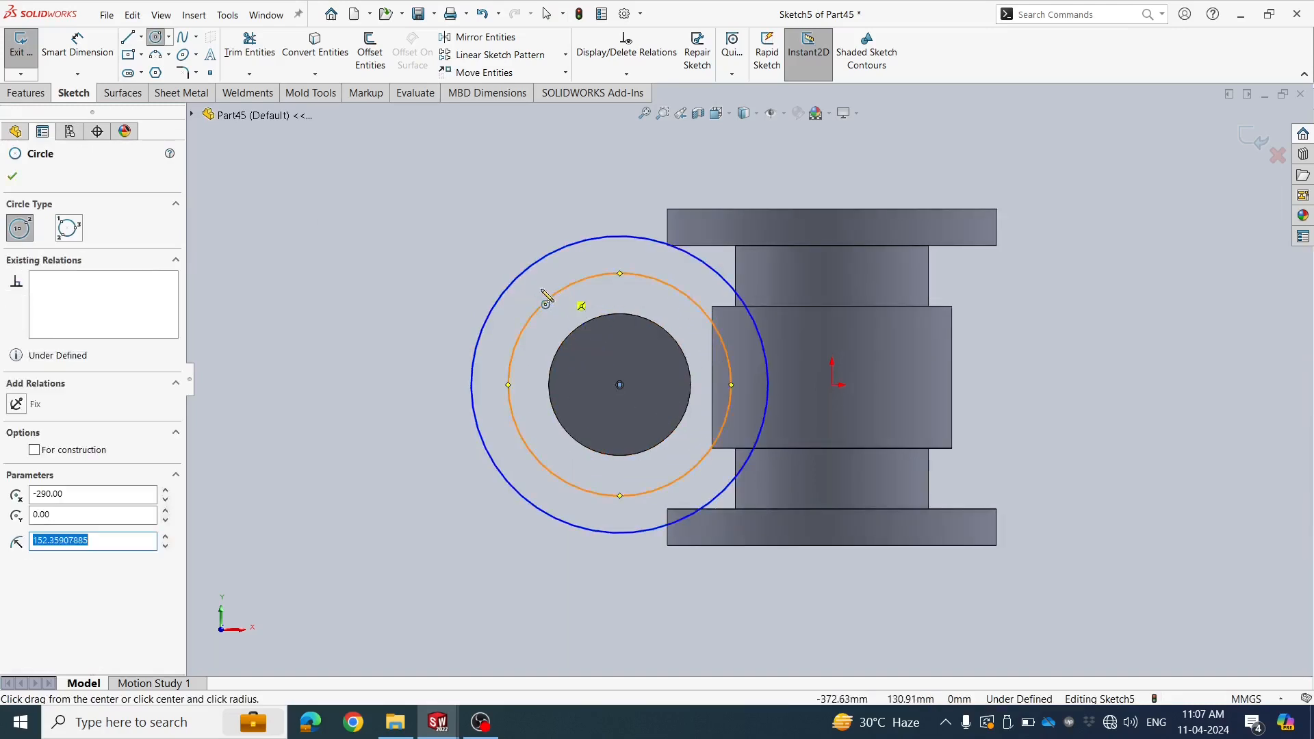
click(13, 177)
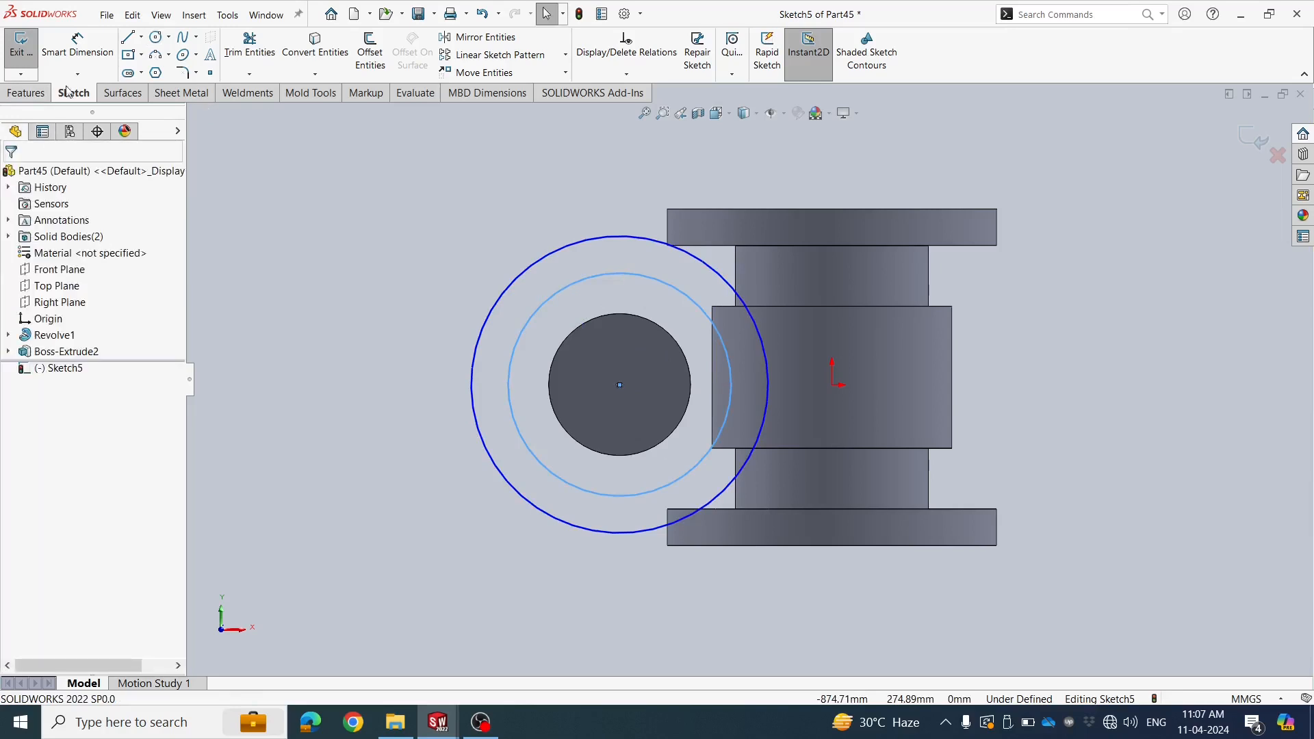
Dimension the outer concentric circle's diameter as 390 mm
click(77, 45)
click(514, 287)
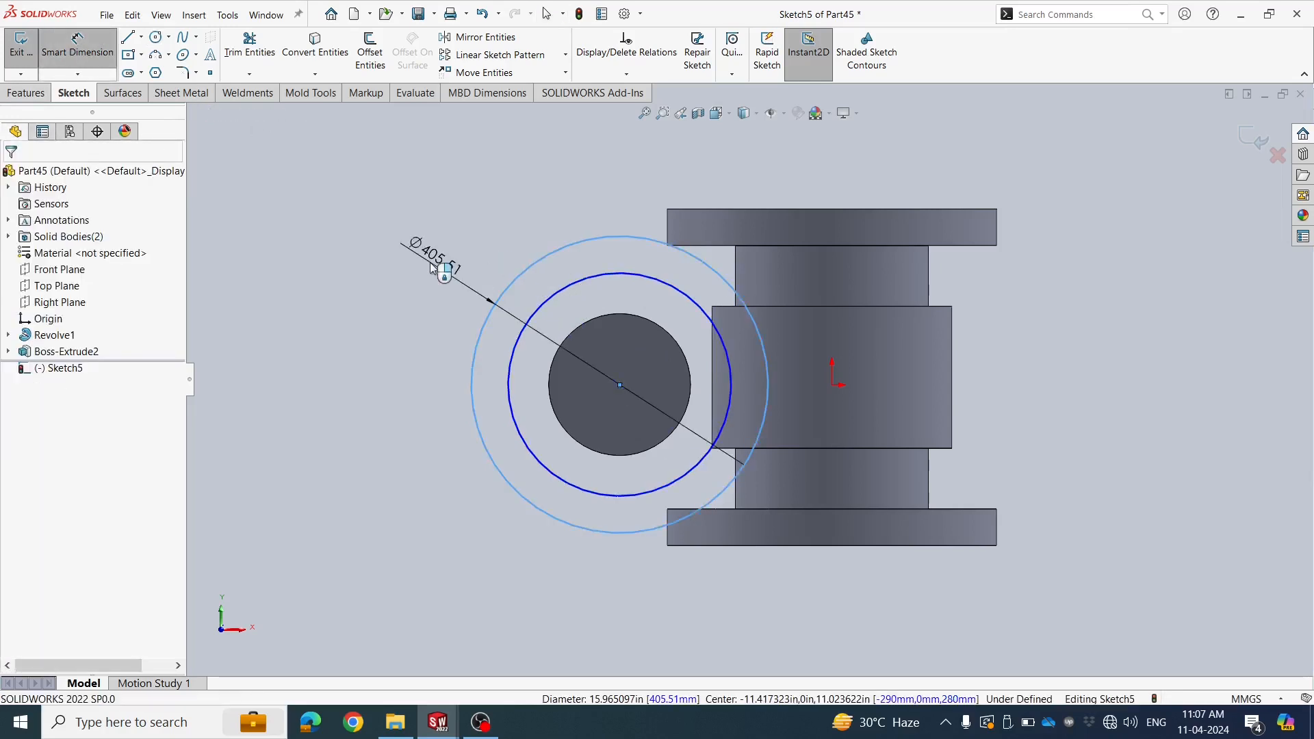
click(431, 265)
text(390)
key(Return)
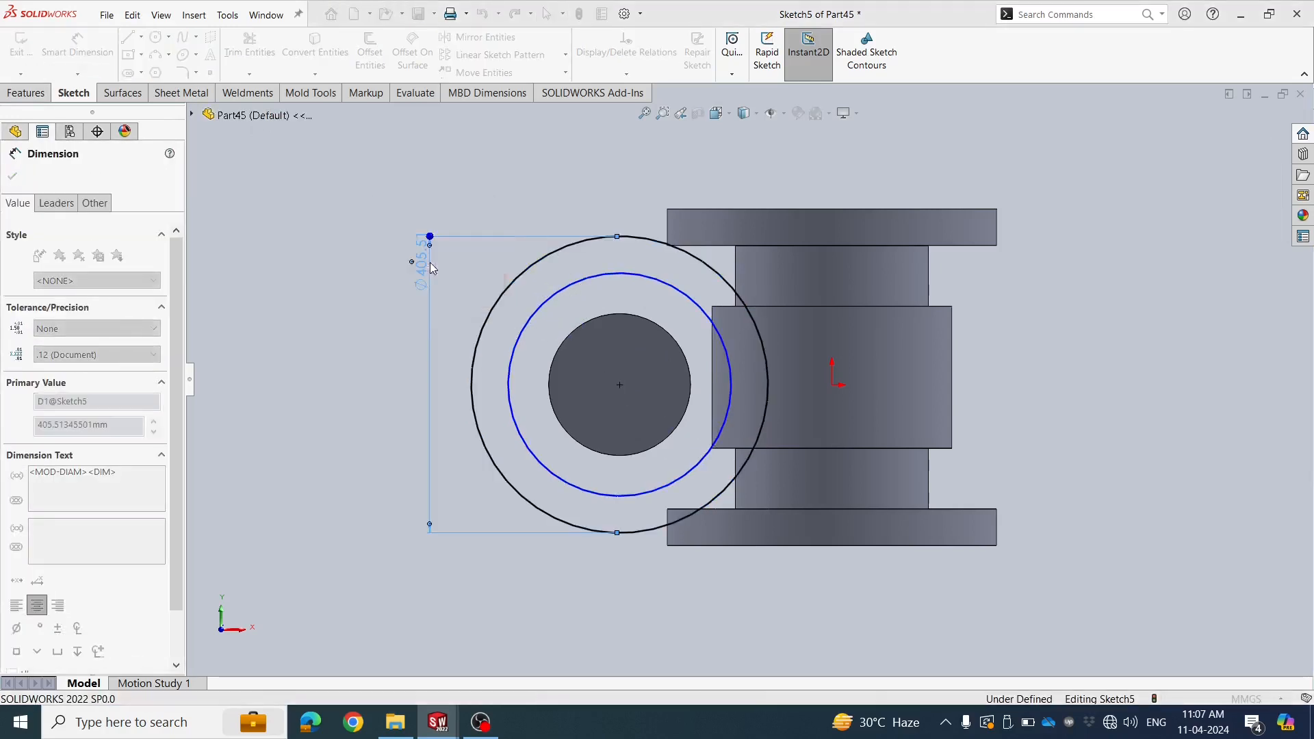
Dimension the inner concentric circle's diameter as 300 mm
click(510, 359)
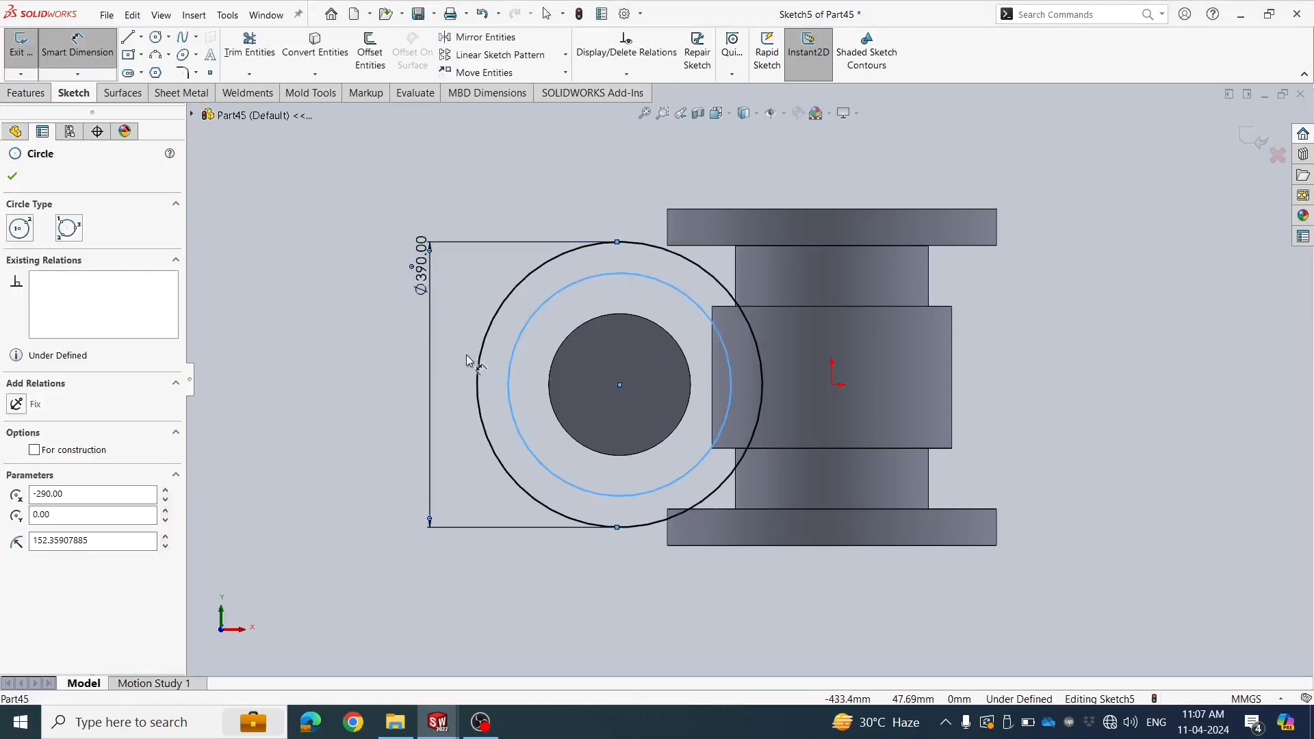
click(462, 356)
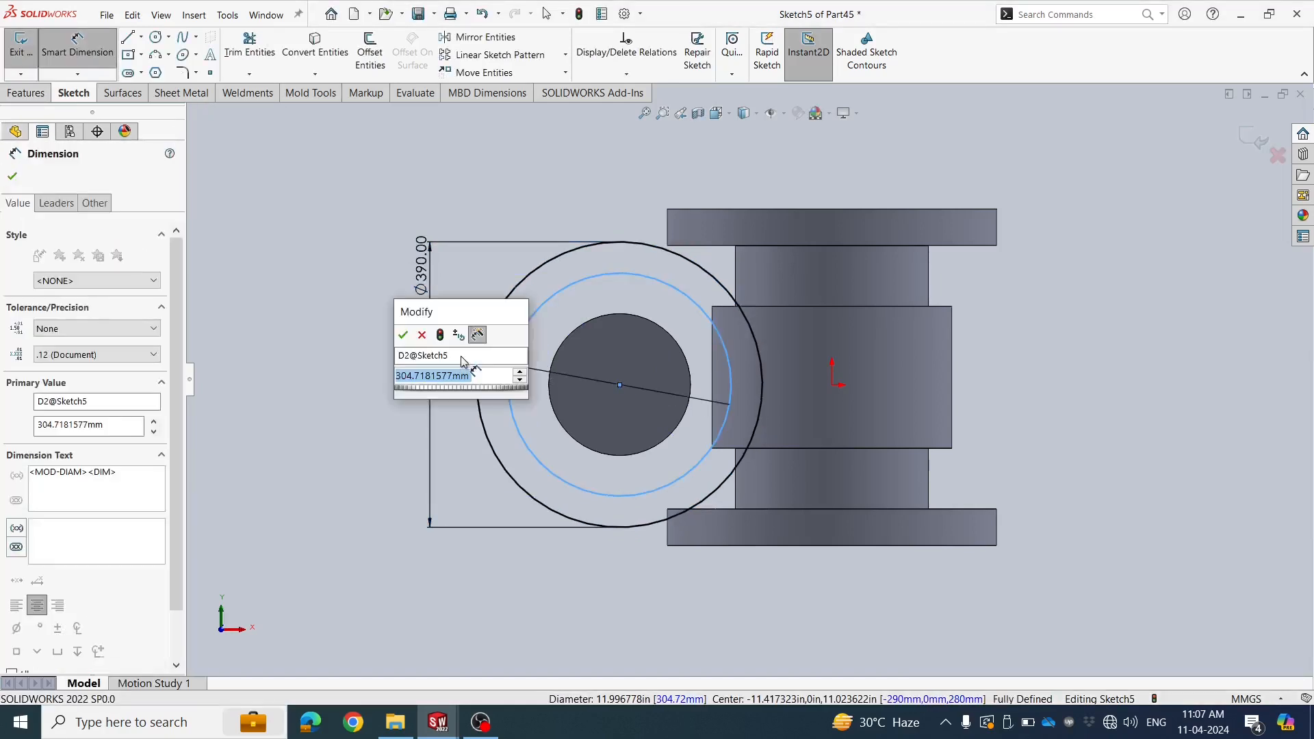
text(330)
key(Return)
key(Escape)
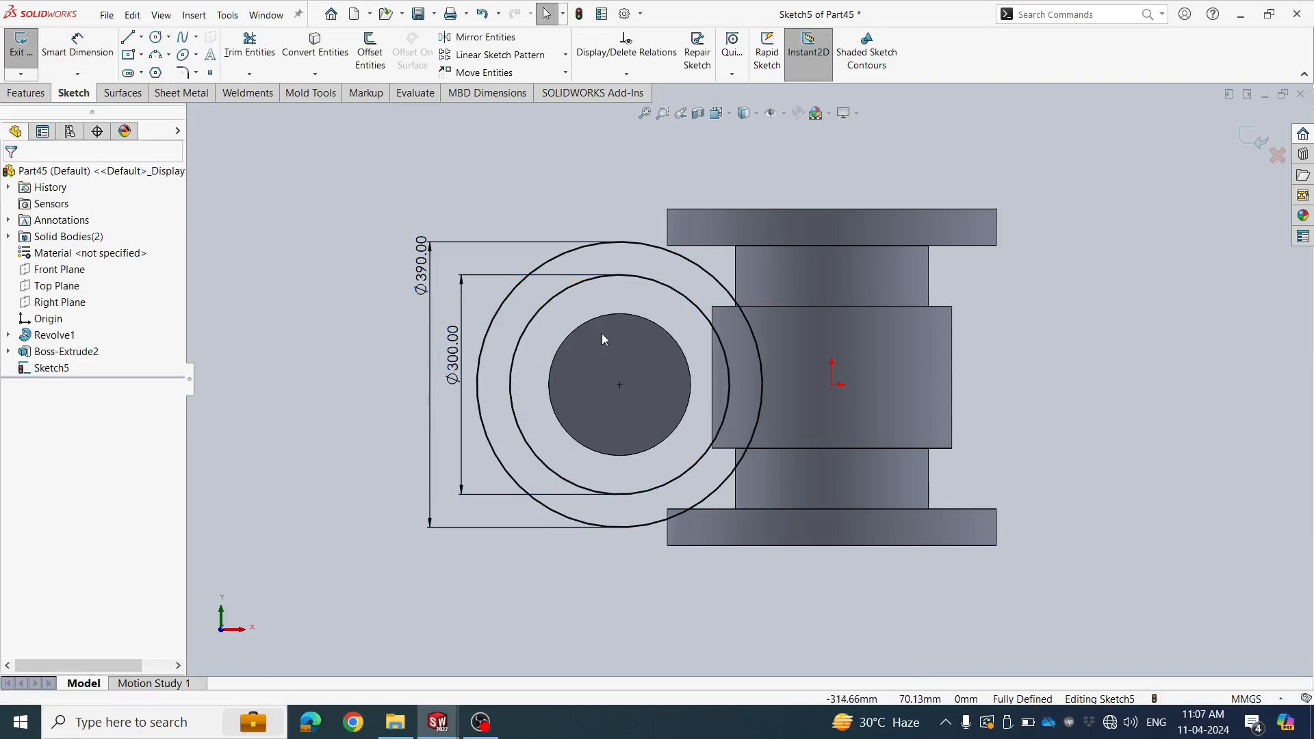
Convert the 300 mm circle to construction geometry so it serves as the bolt circle
scroll(564, 314, down, 2)
click(540, 306)
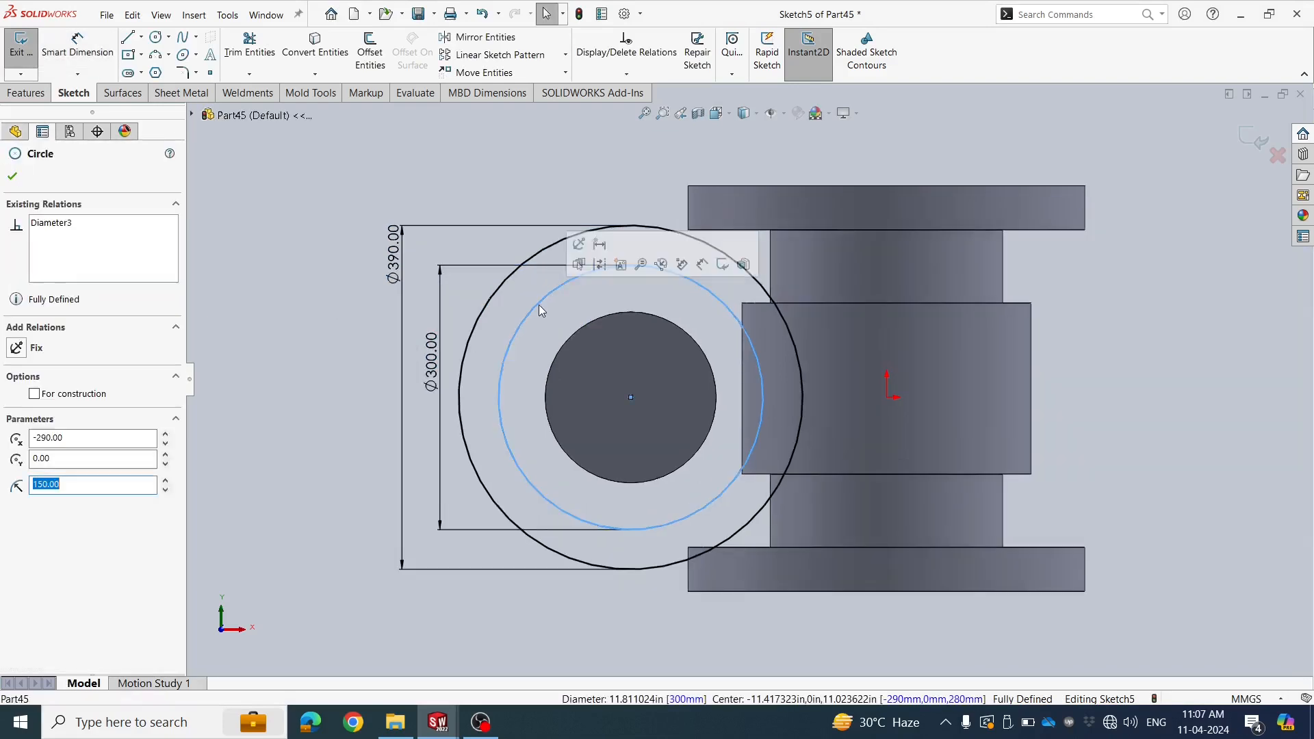
click(603, 266)
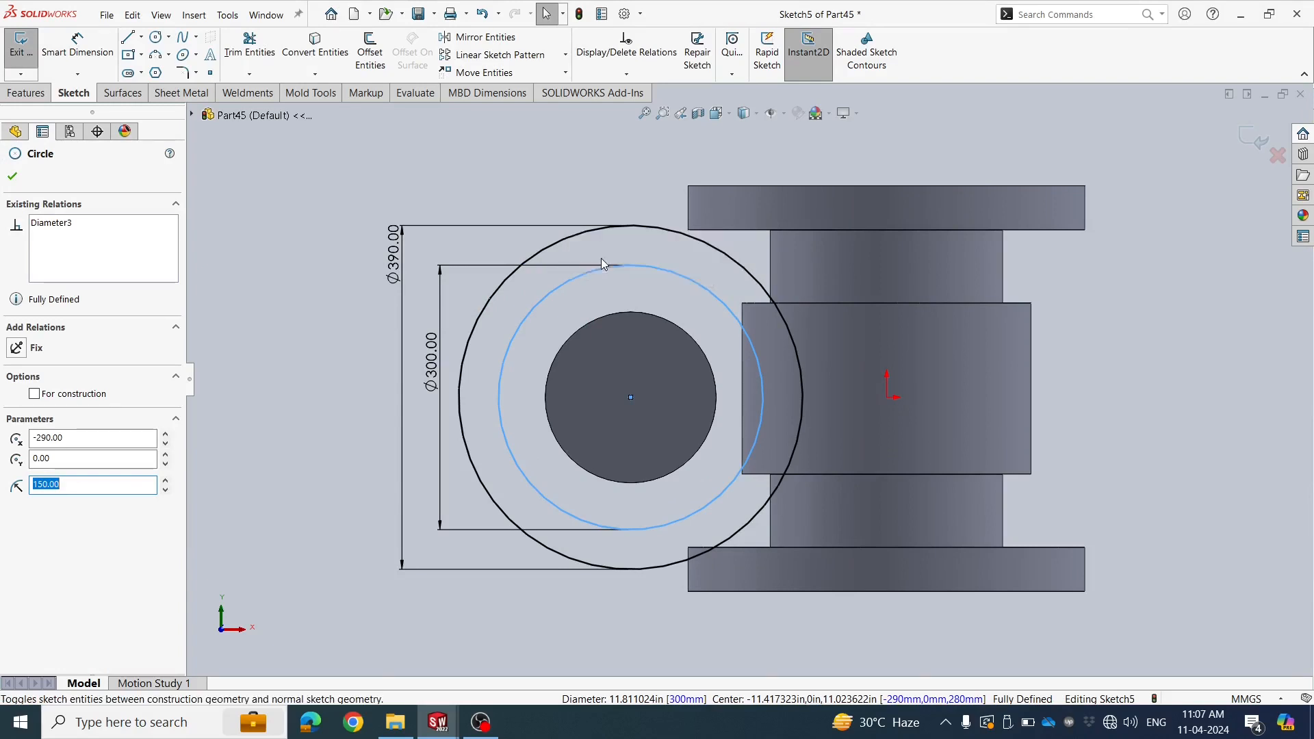
Sketch a bolt hole circle centred on the bolt circle's top quadrant and dimension its diameter as 20 mm
click(155, 39)
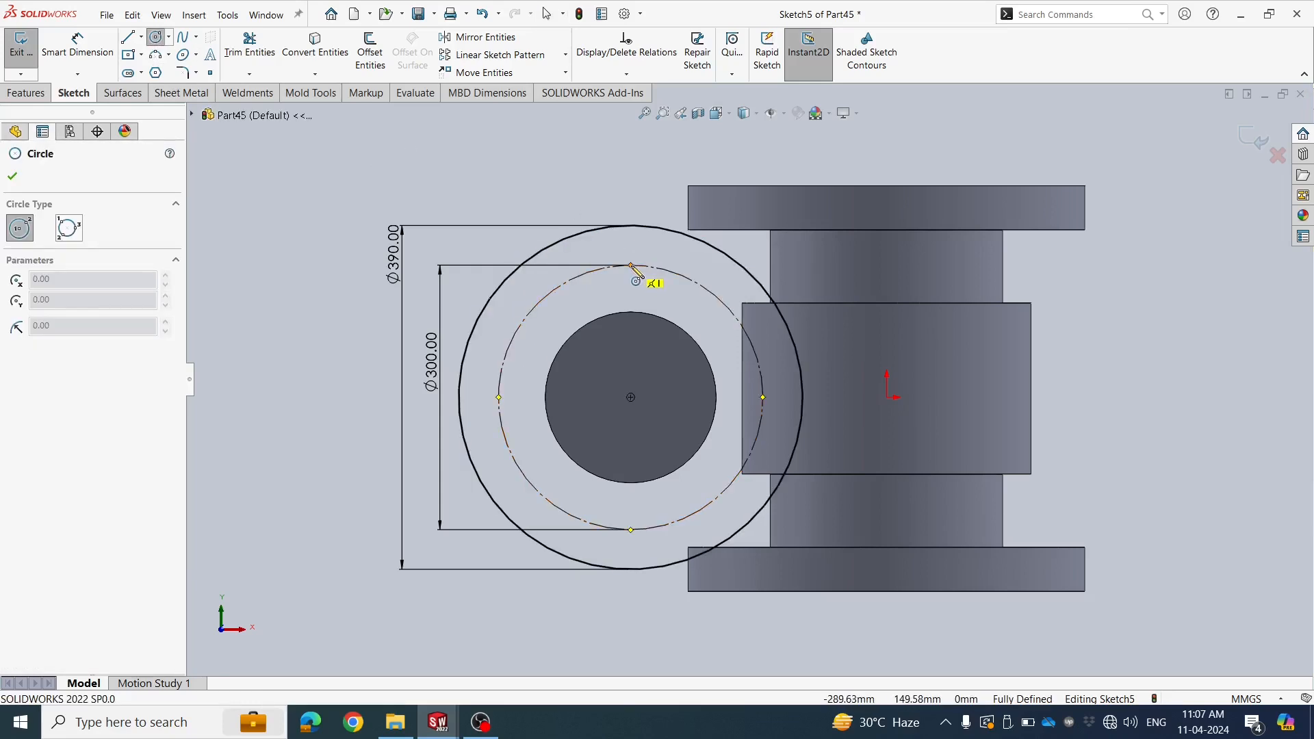
click(631, 264)
click(647, 281)
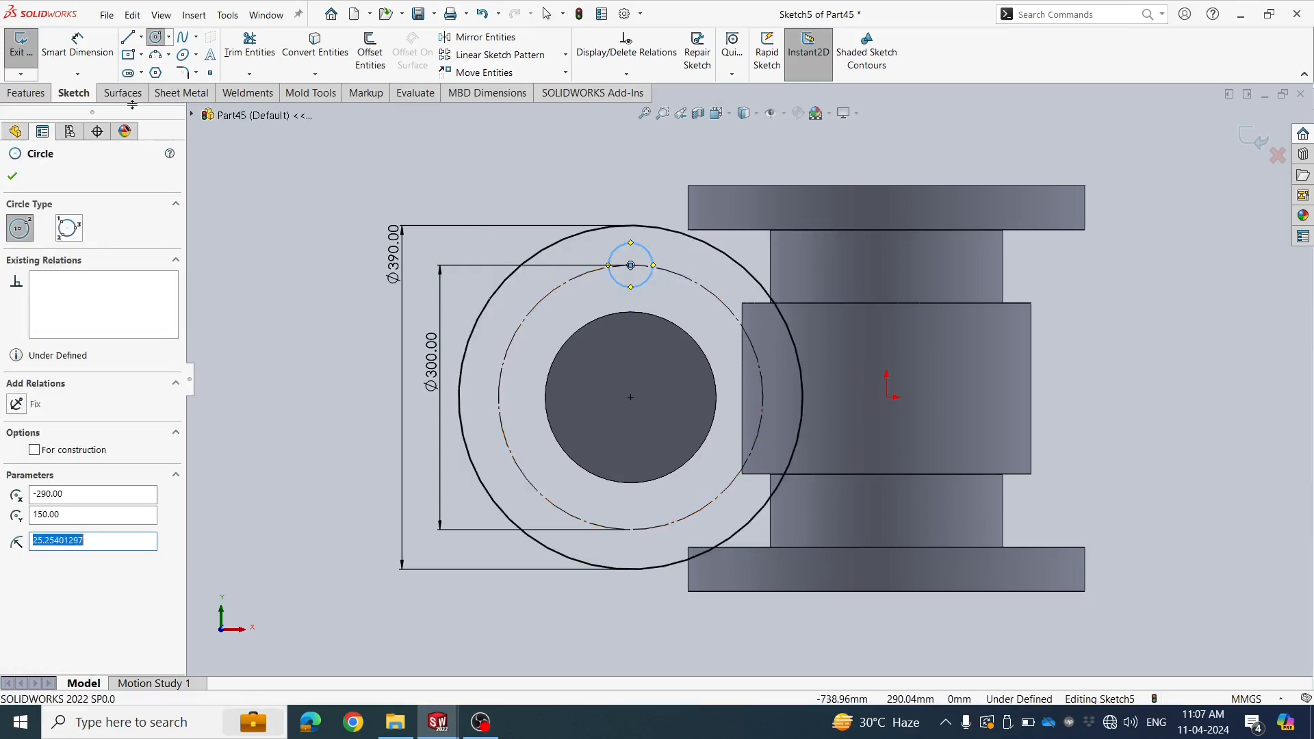
click(78, 44)
click(646, 255)
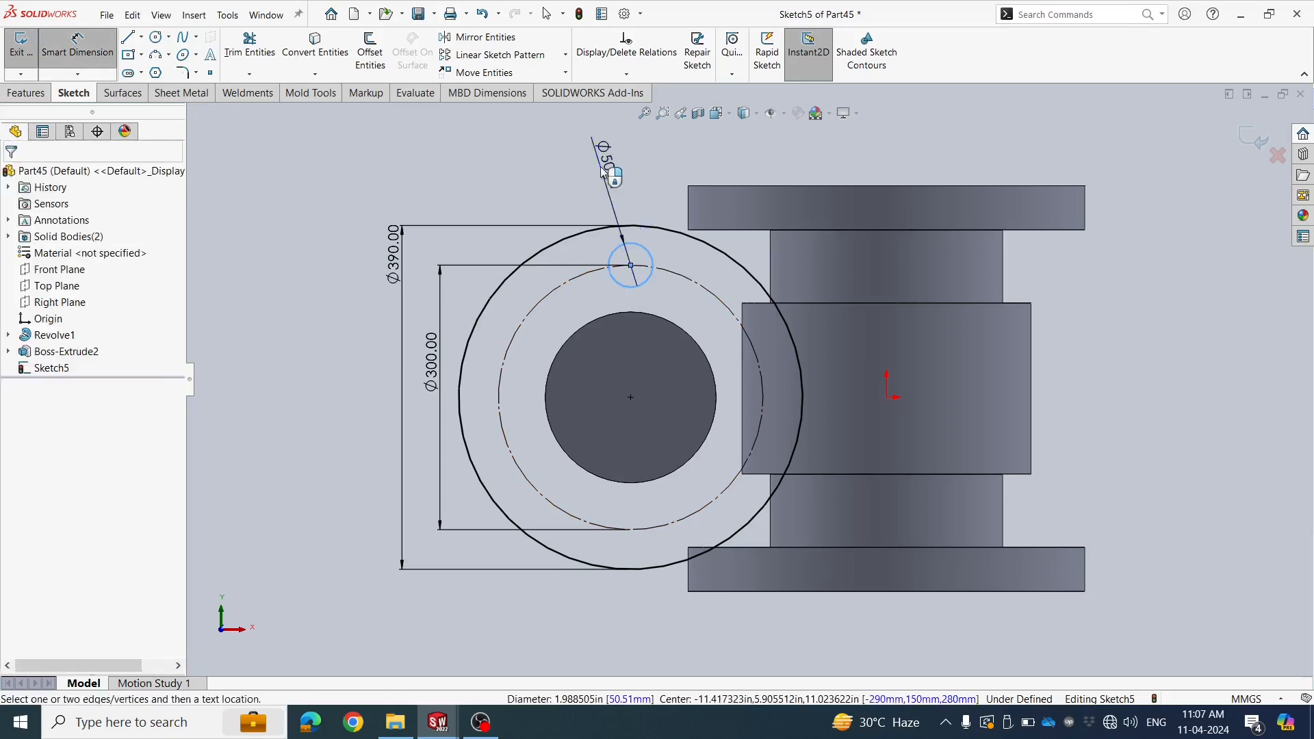
click(603, 171)
text(20)
key(Return)
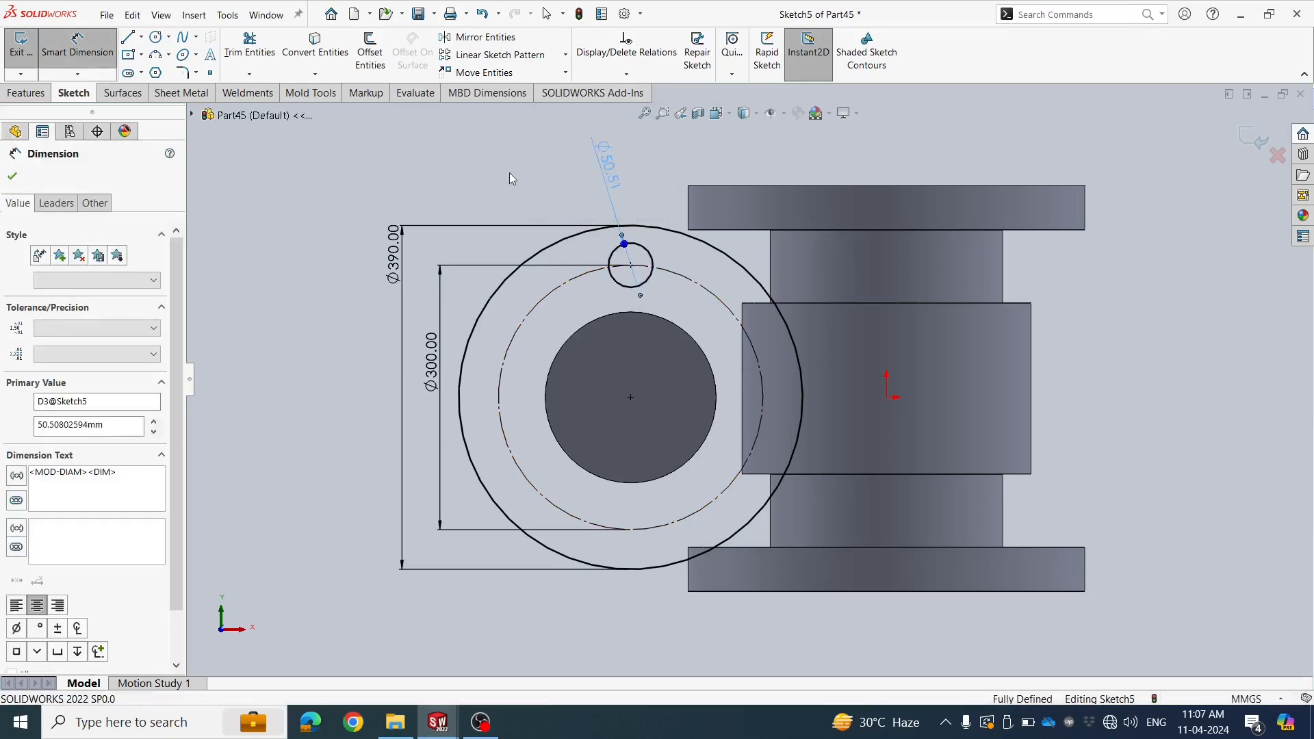
key(Escape)
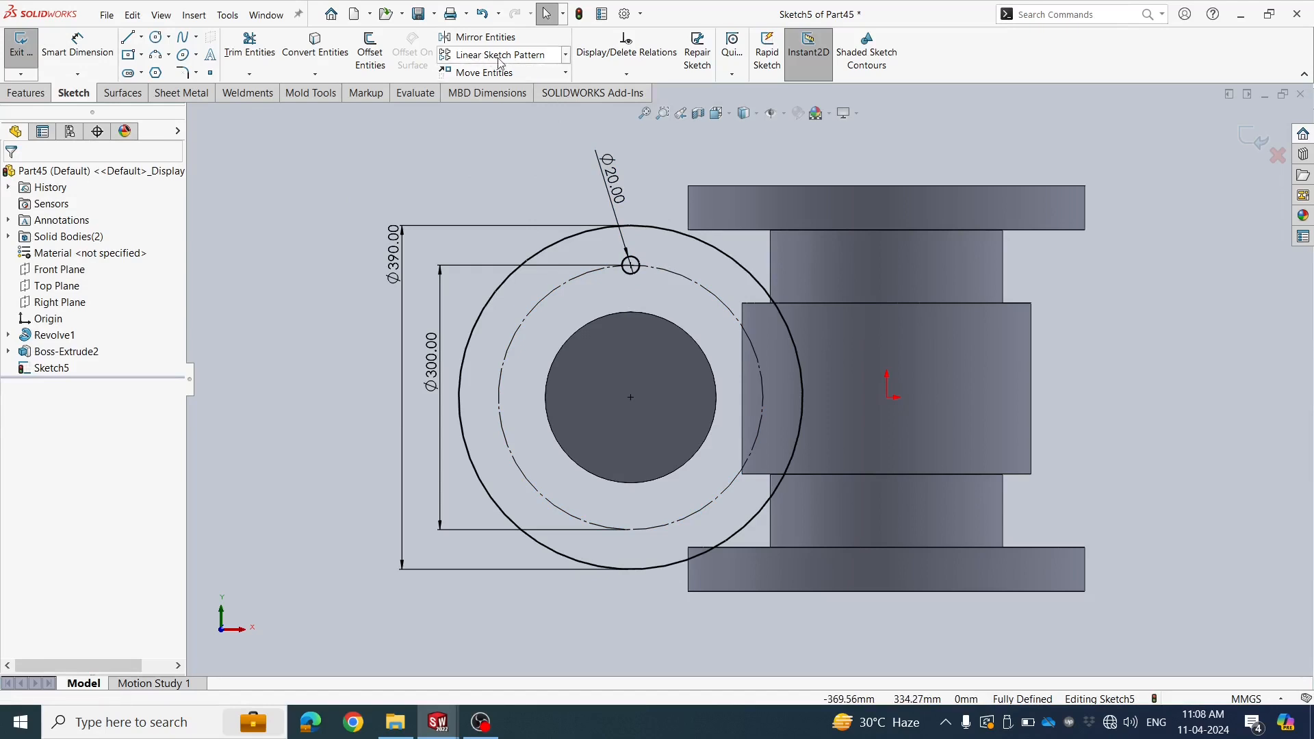
Create a circular sketch pattern of the 20 mm hole around the cylinder's centre with 8 equally spaced instances over 360 degrees
click(566, 59)
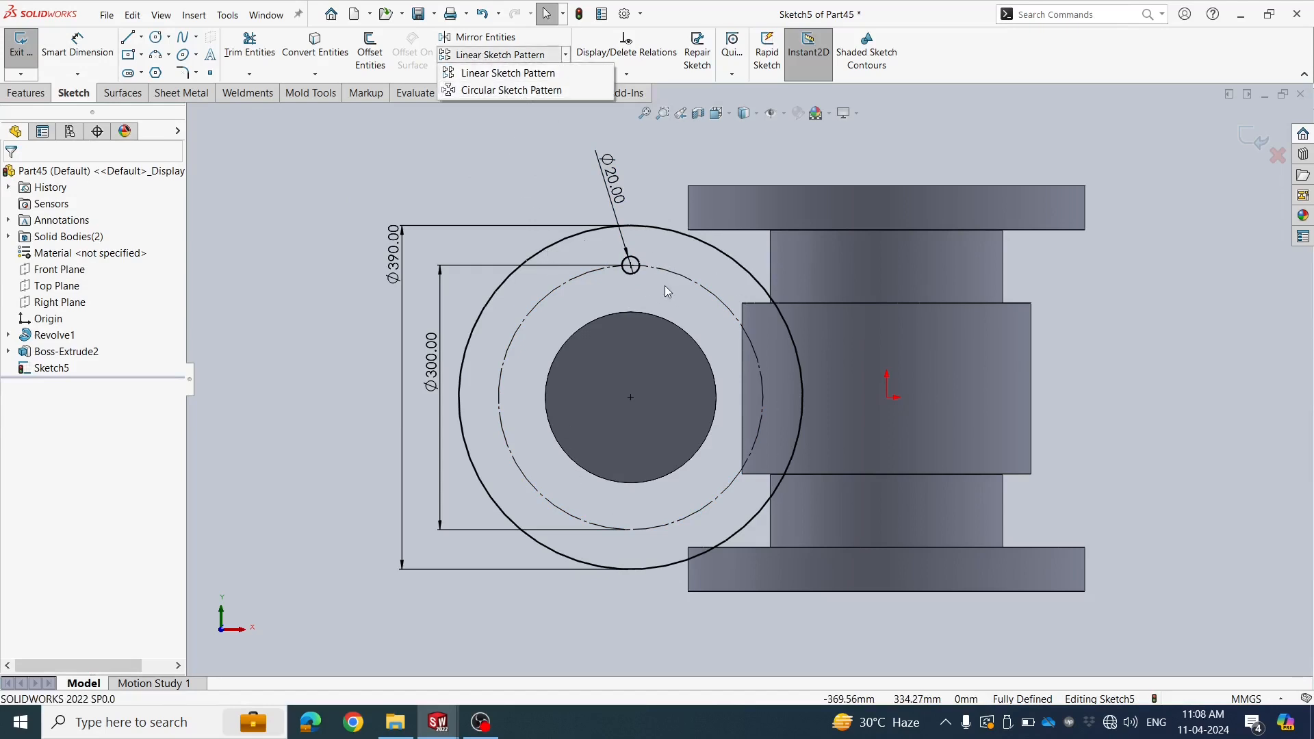
click(482, 91)
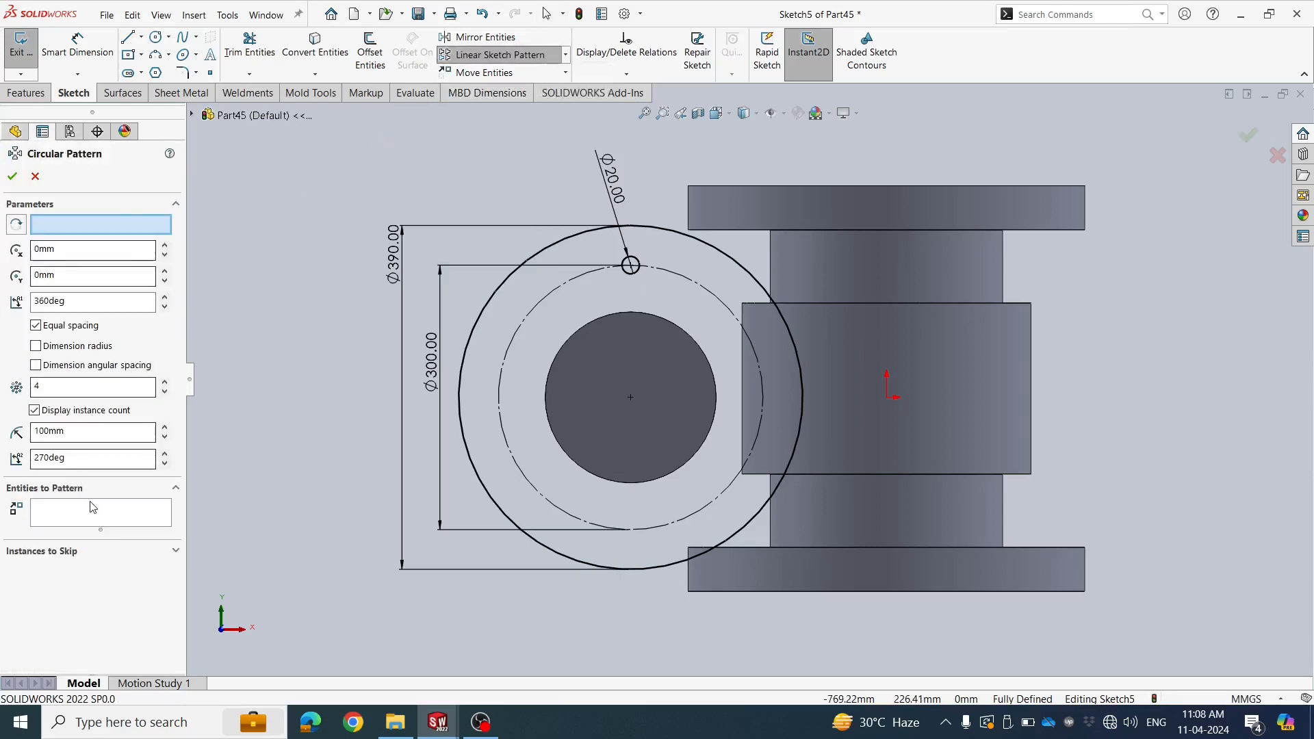
click(94, 507)
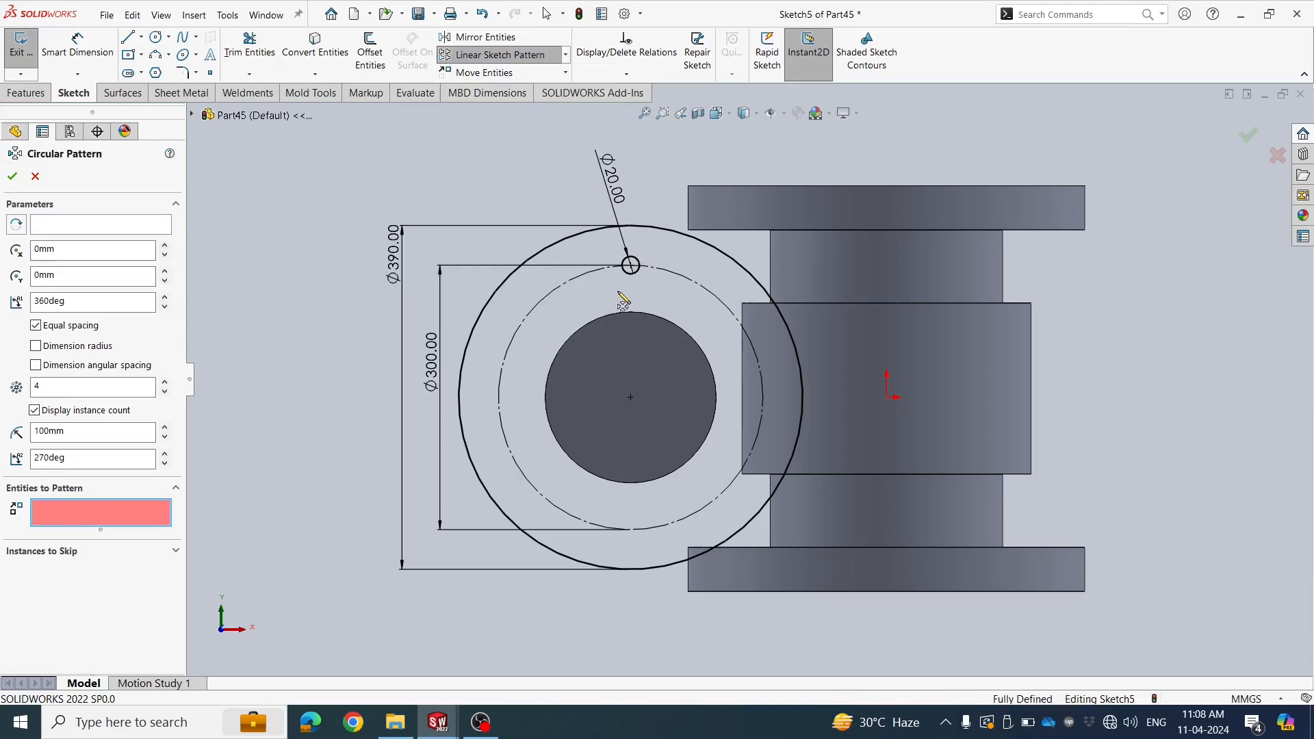
click(631, 274)
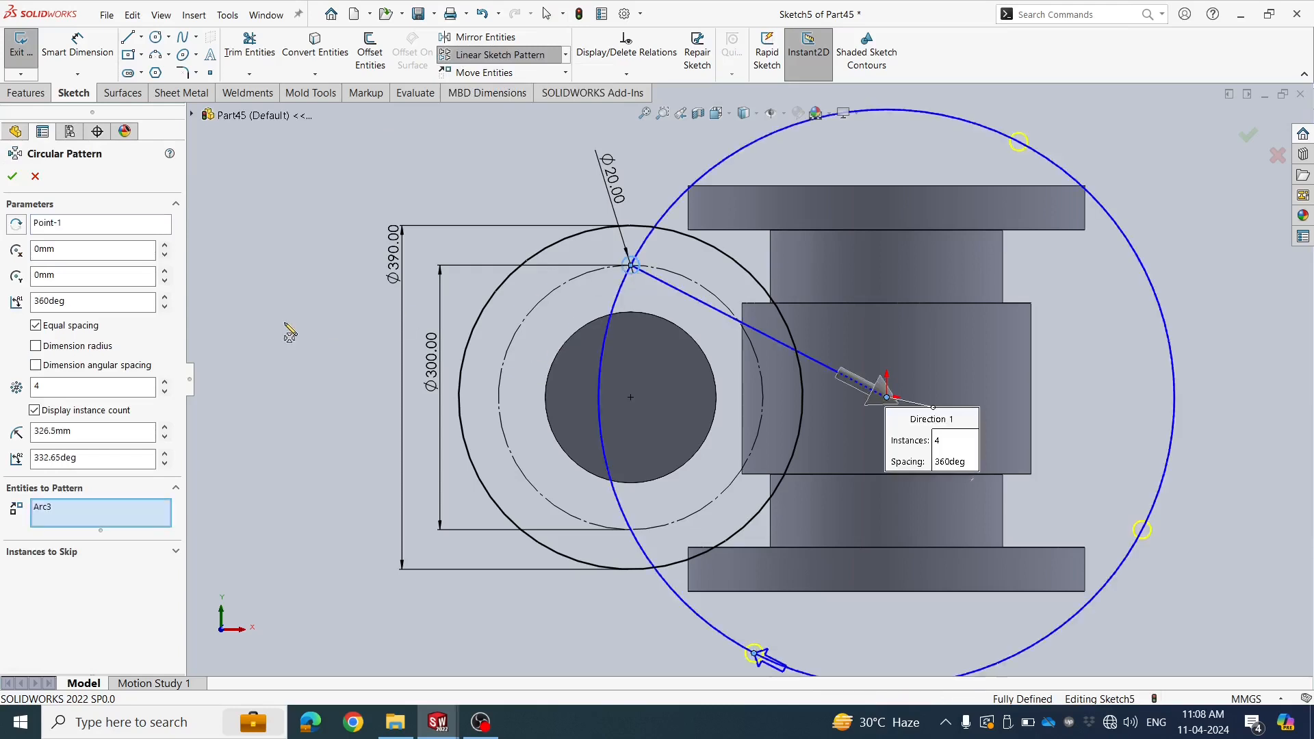
click(71, 228)
right_click(87, 226)
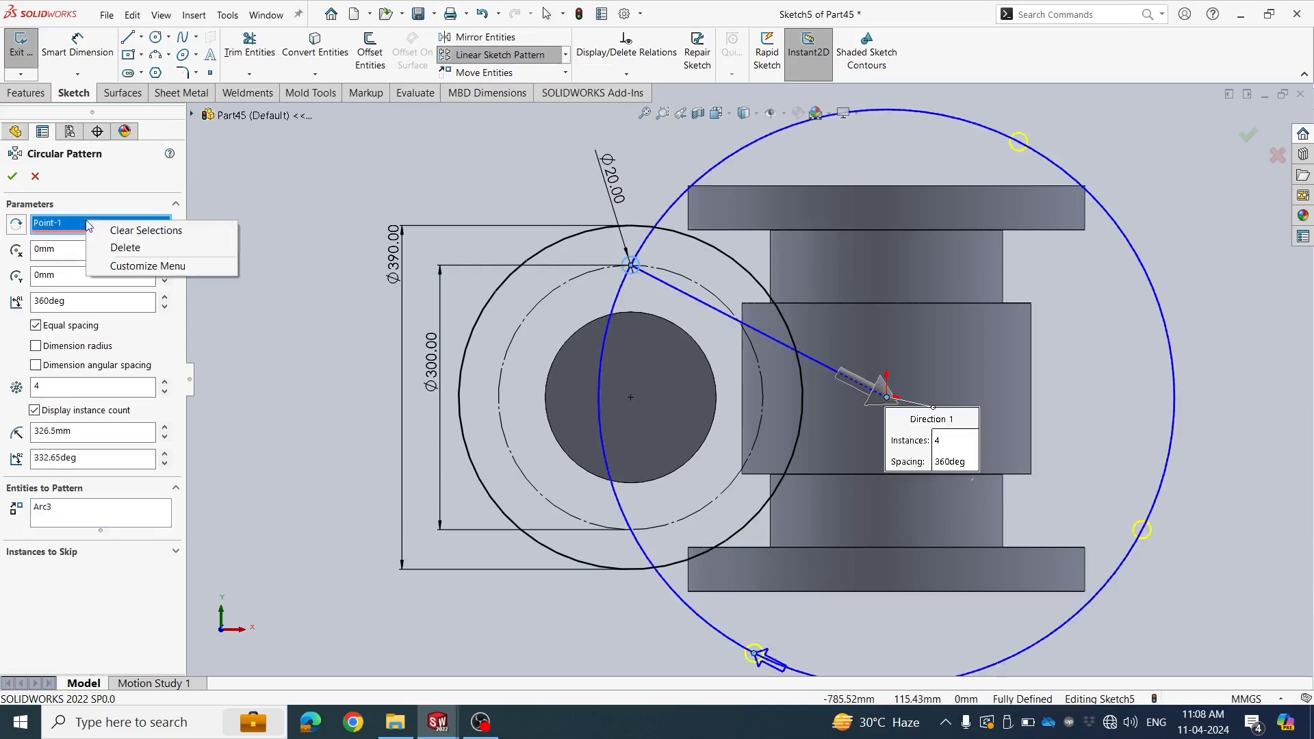
click(119, 248)
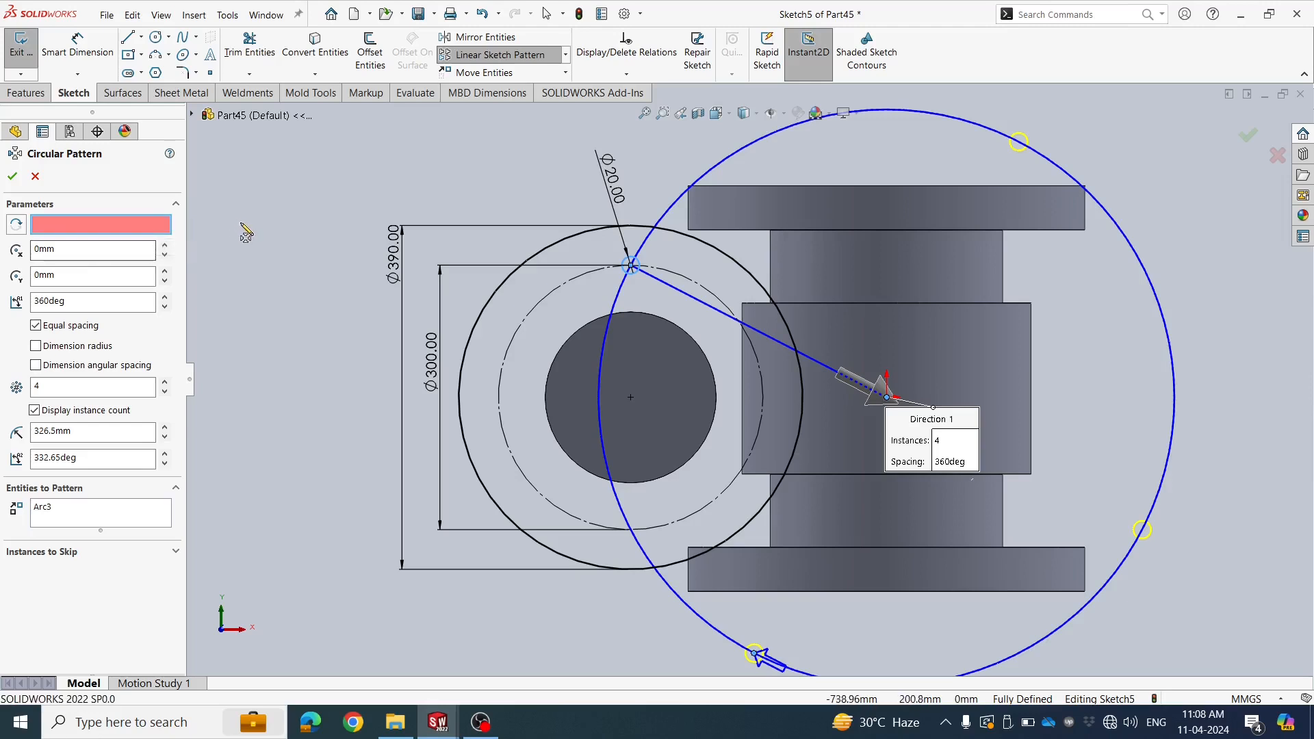
click(631, 398)
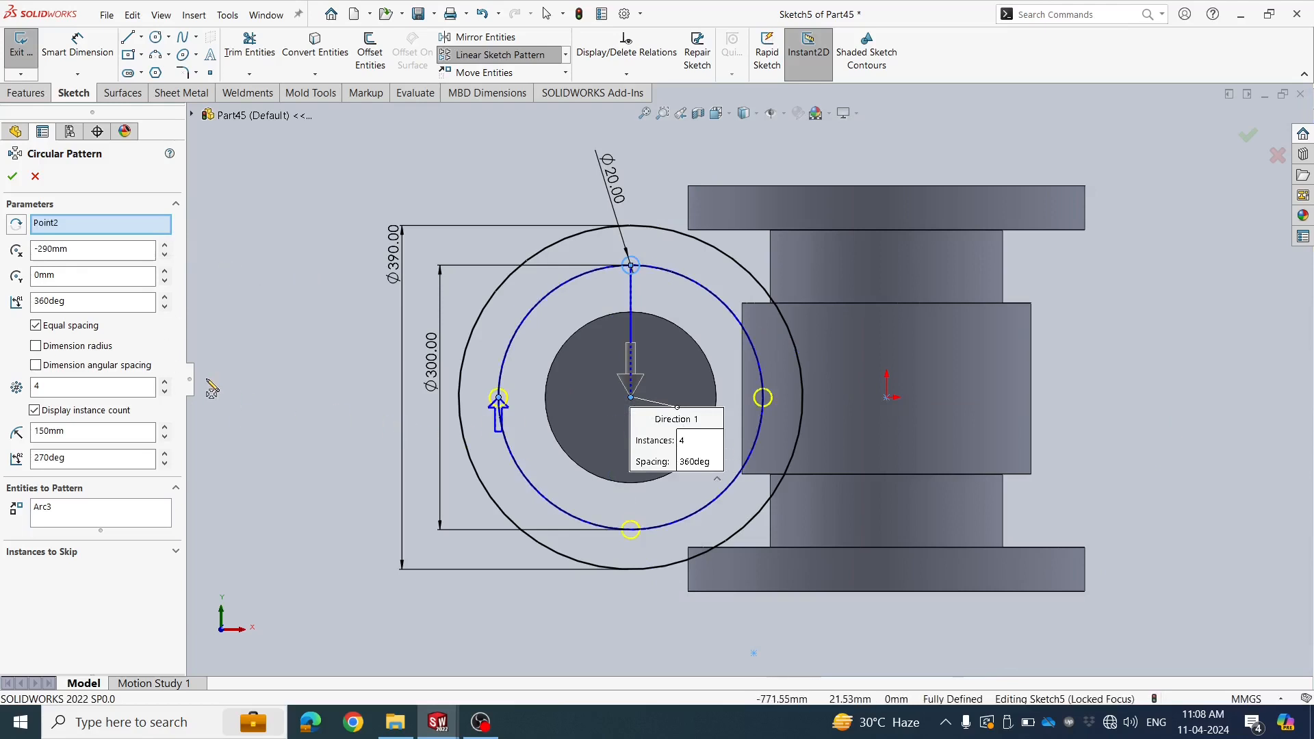
click(164, 383)
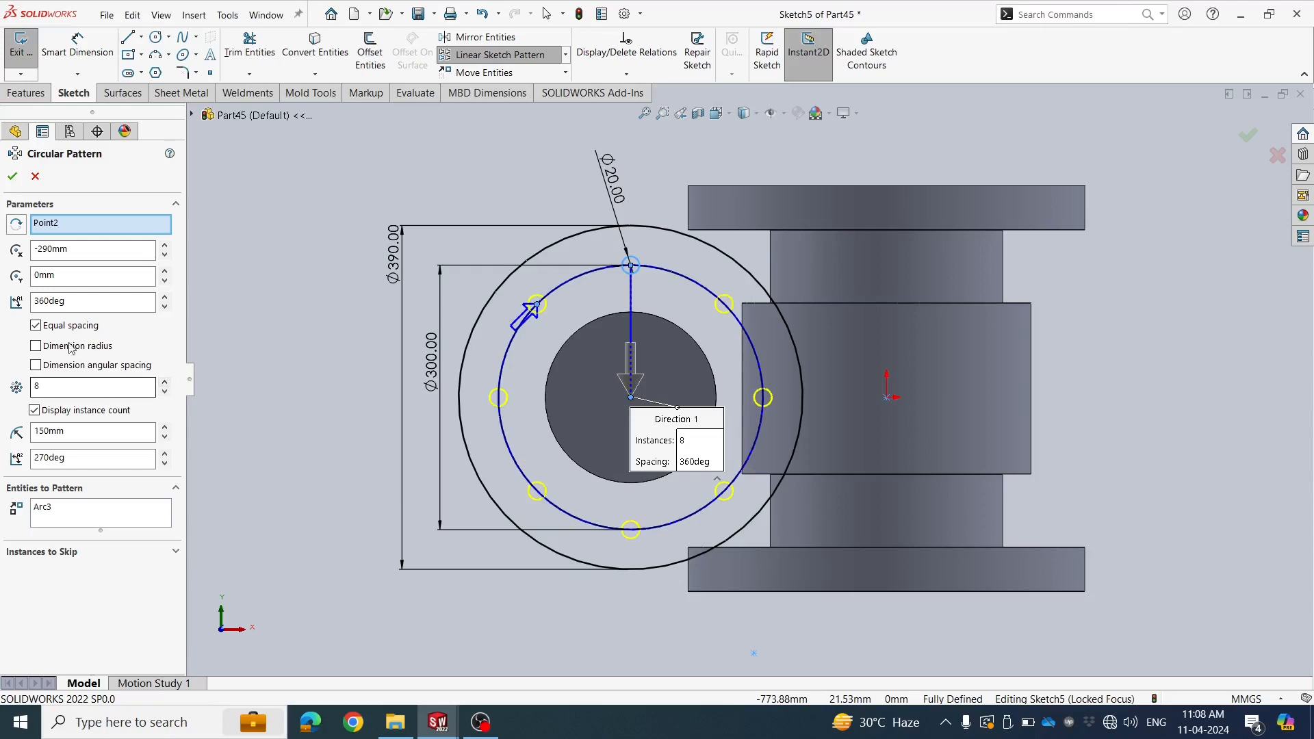
click(11, 177)
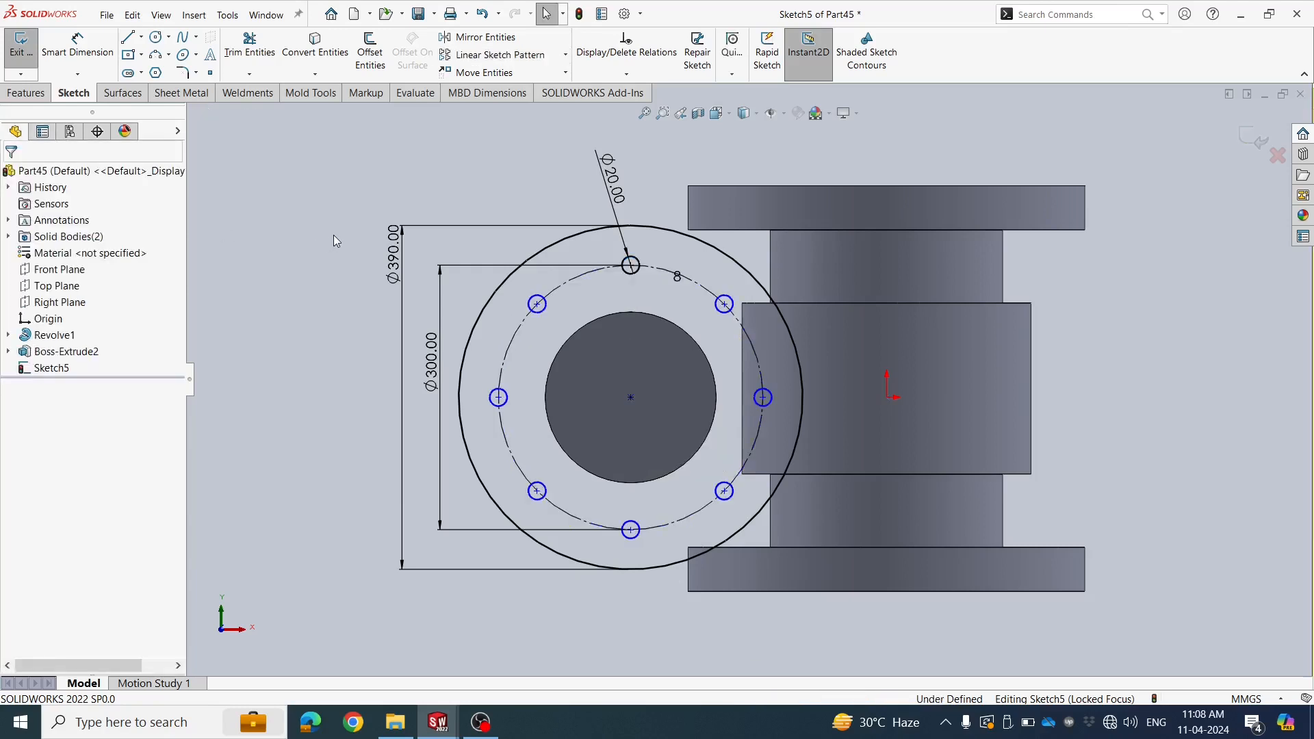
Move a patterned hole circle and the pattern's centre point off the cylinder's centre to separate the two centre points
scroll(757, 437, down, 2)
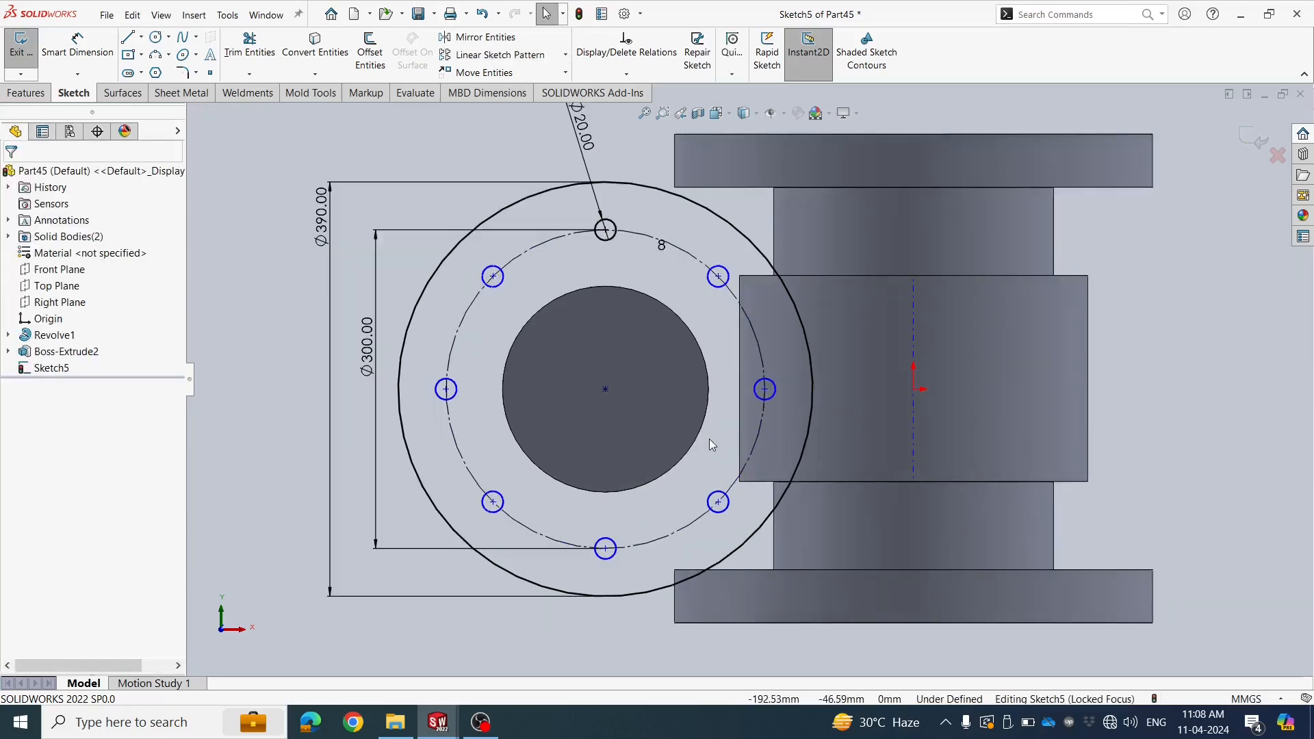
mouse_move(446, 393)
mouse_down()
mouse_move(433, 404)
mouse_move(419, 390)
mouse_move(434, 390)
mouse_up()
click(294, 385)
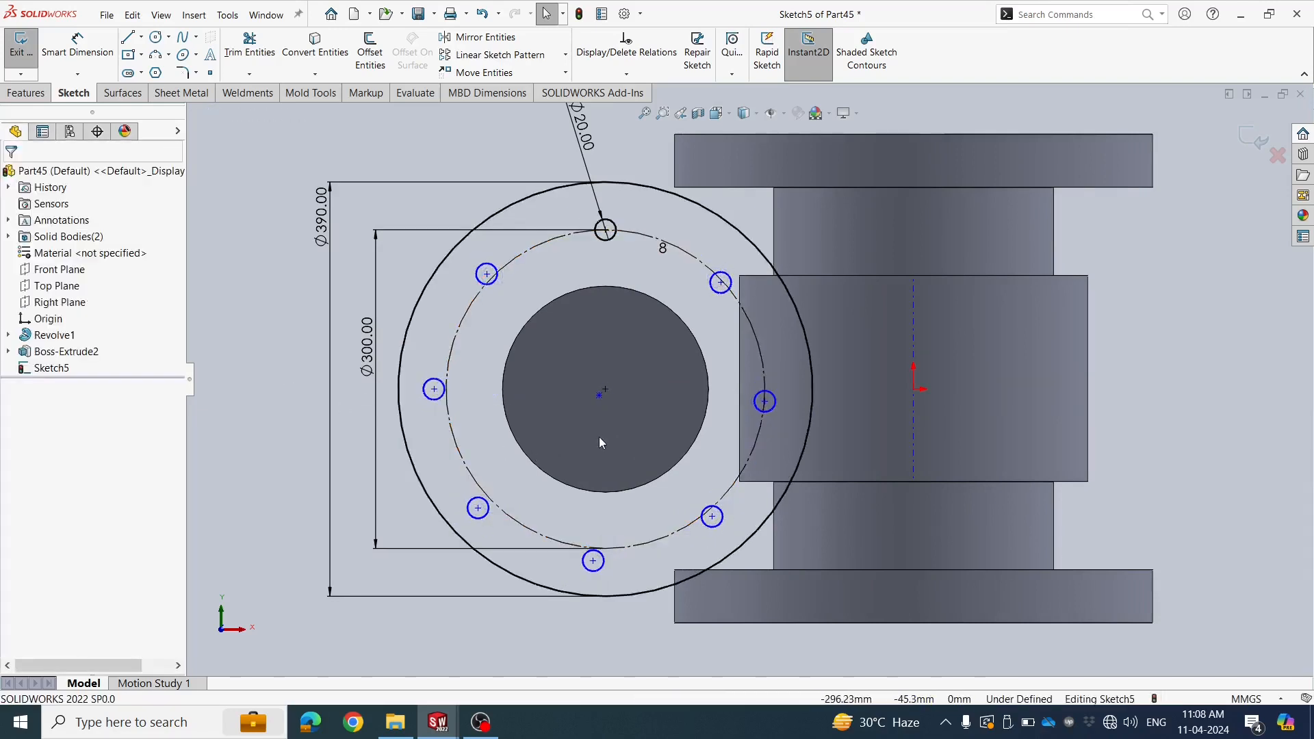
click(607, 404)
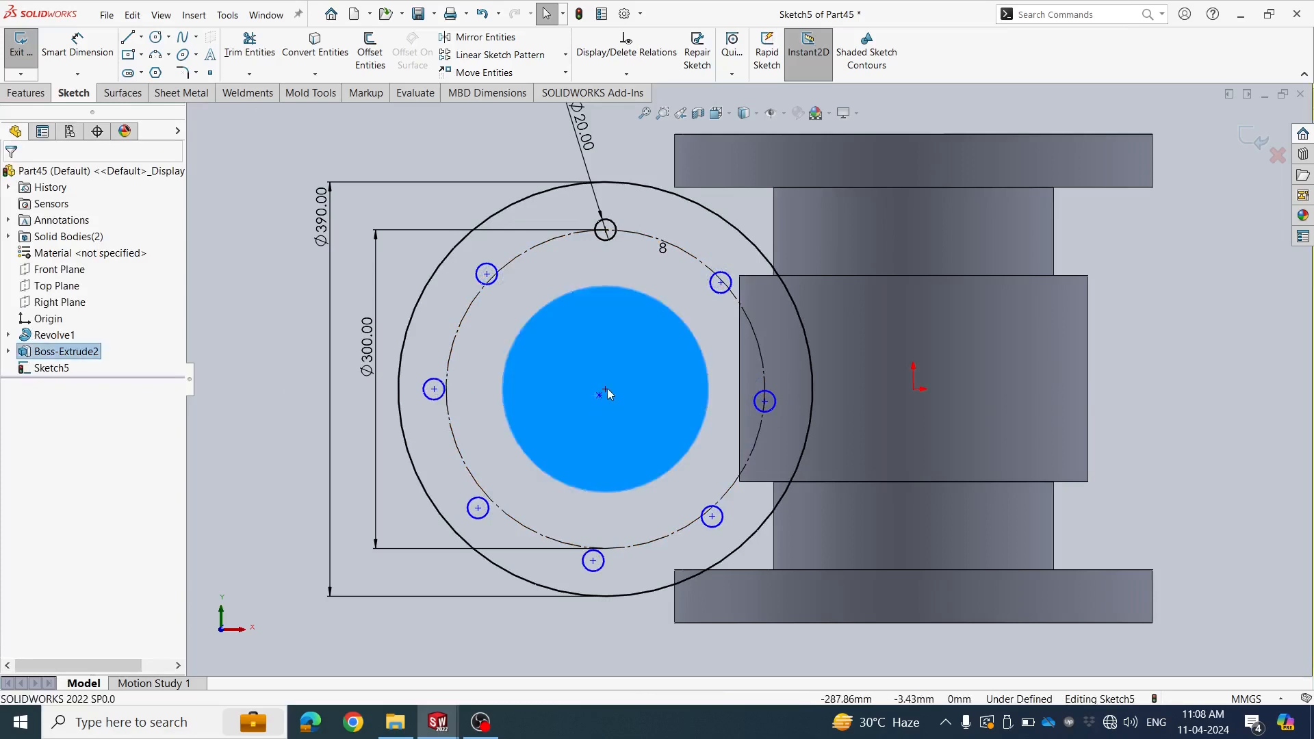
click(607, 389)
scroll(605, 405, down, 2)
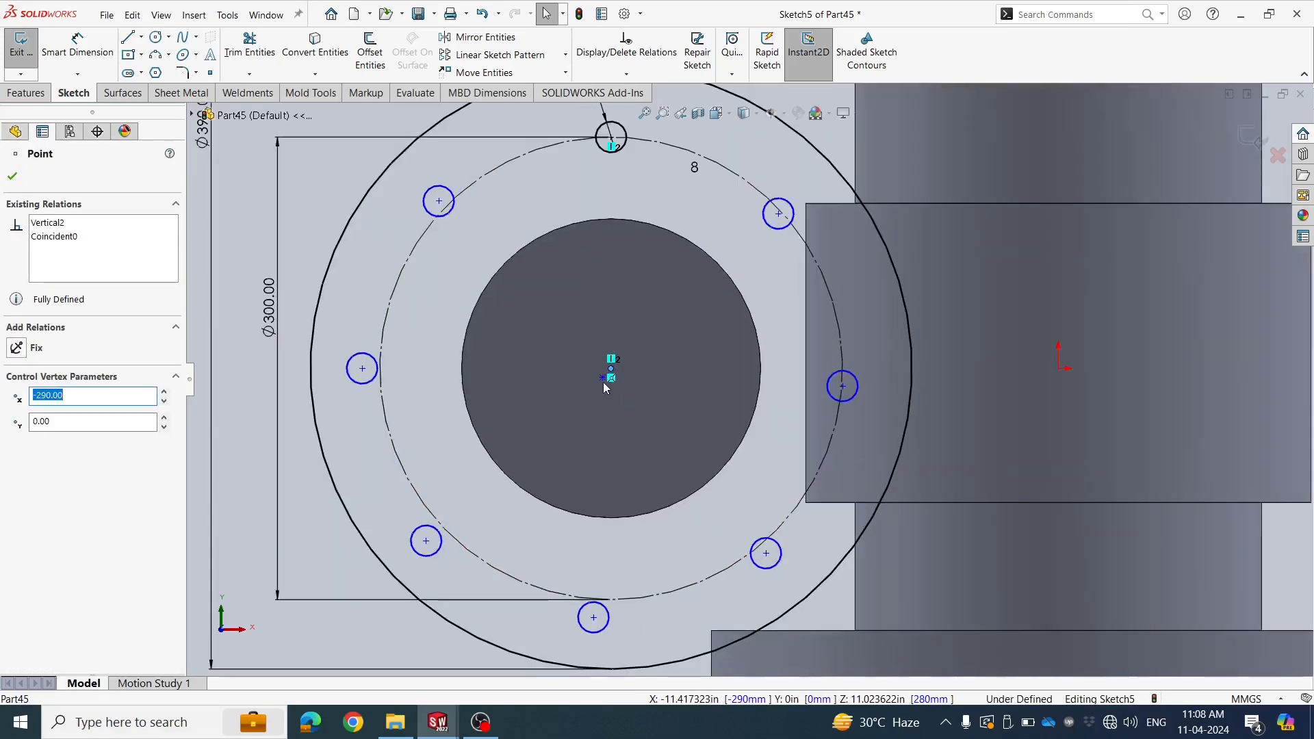
drag(603, 383, 602, 379)
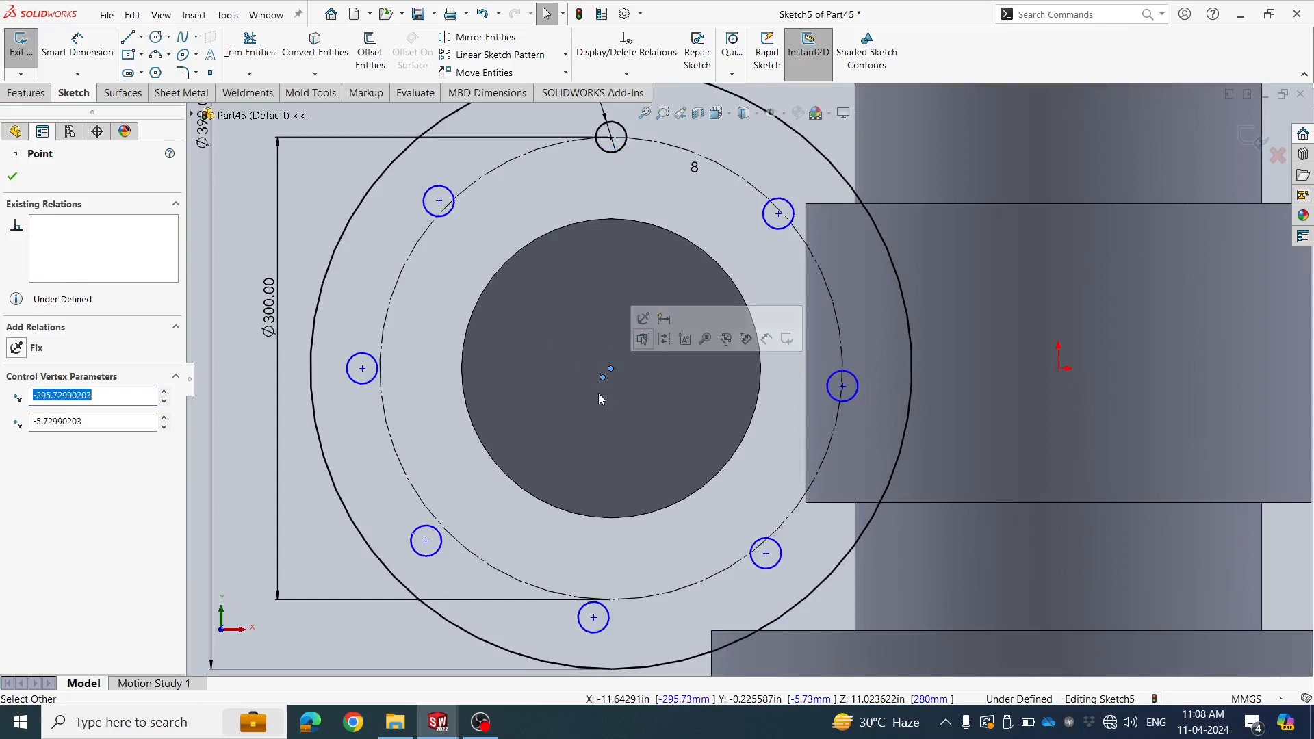
scroll(600, 398, up, 4)
scroll(685, 389, down, 3)
drag(685, 376, 664, 405)
key(Escape)
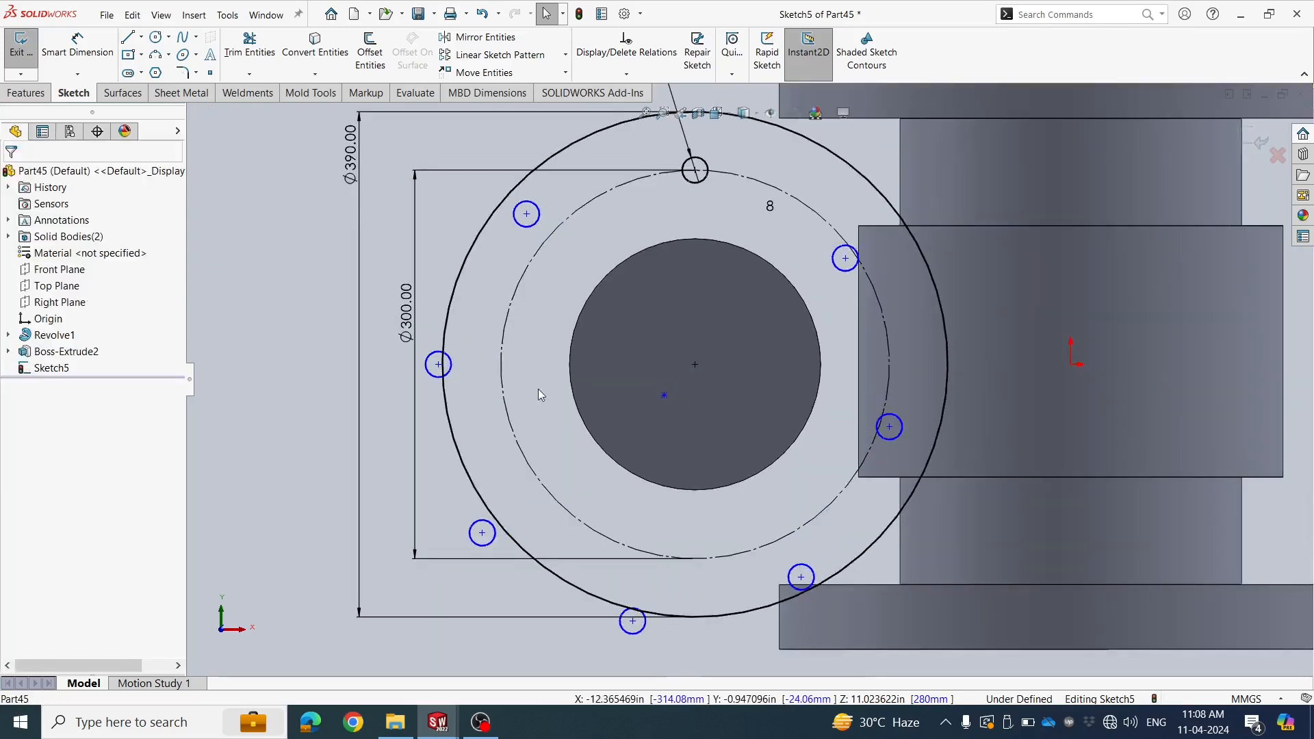
Make the hole pattern's centre point coincident with the centre of the concentric circles
click(664, 396)
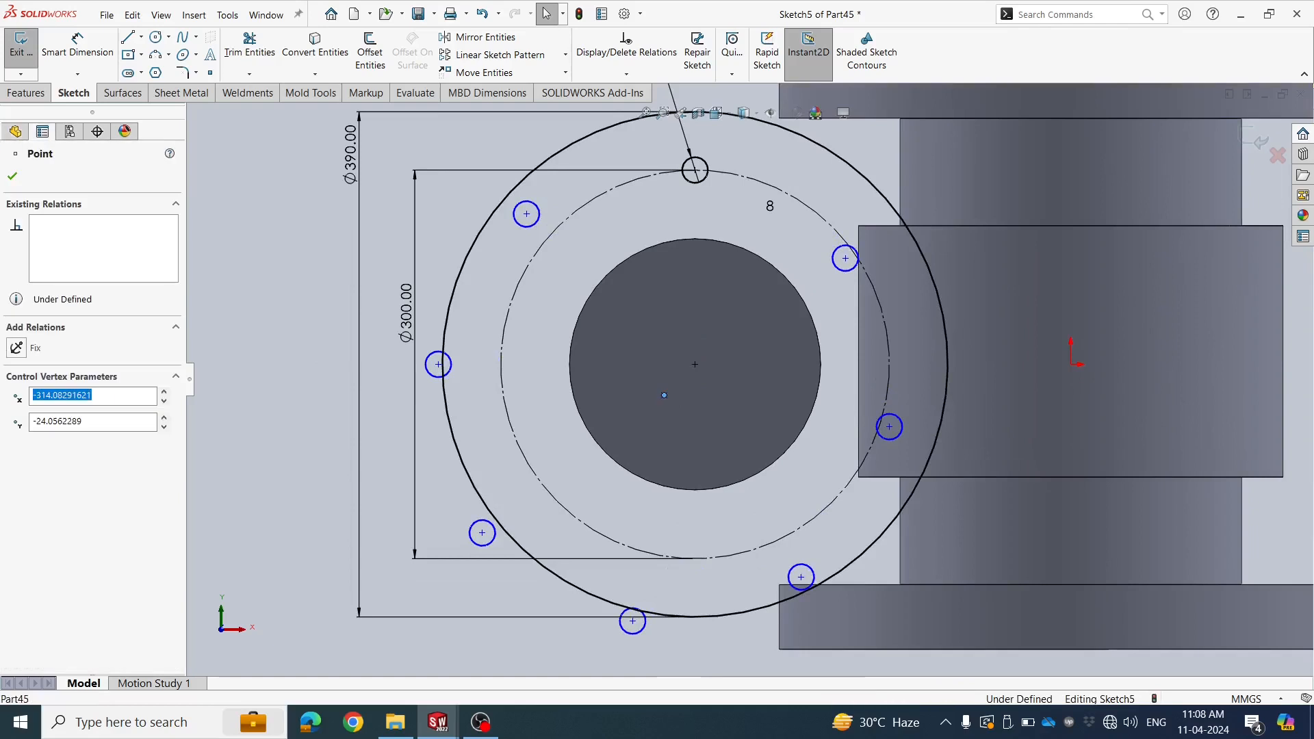
ctrl+click(696, 364)
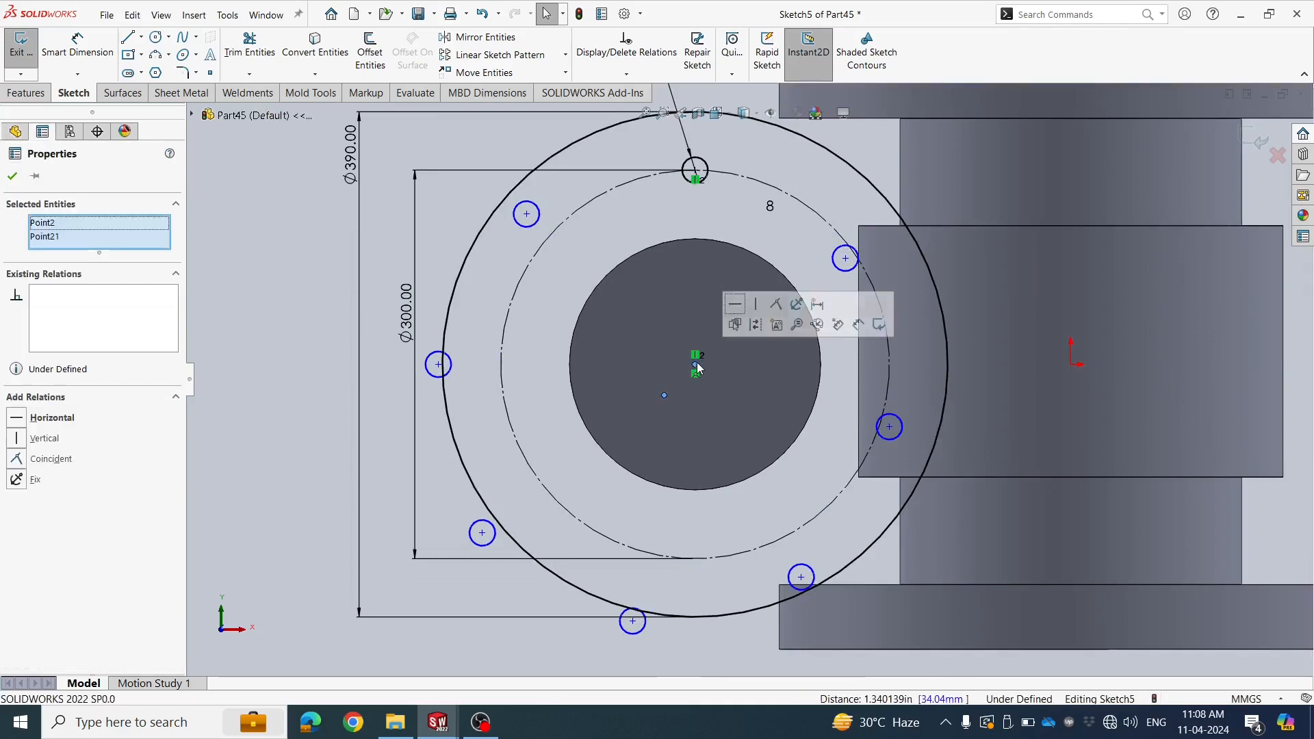
click(777, 307)
click(300, 305)
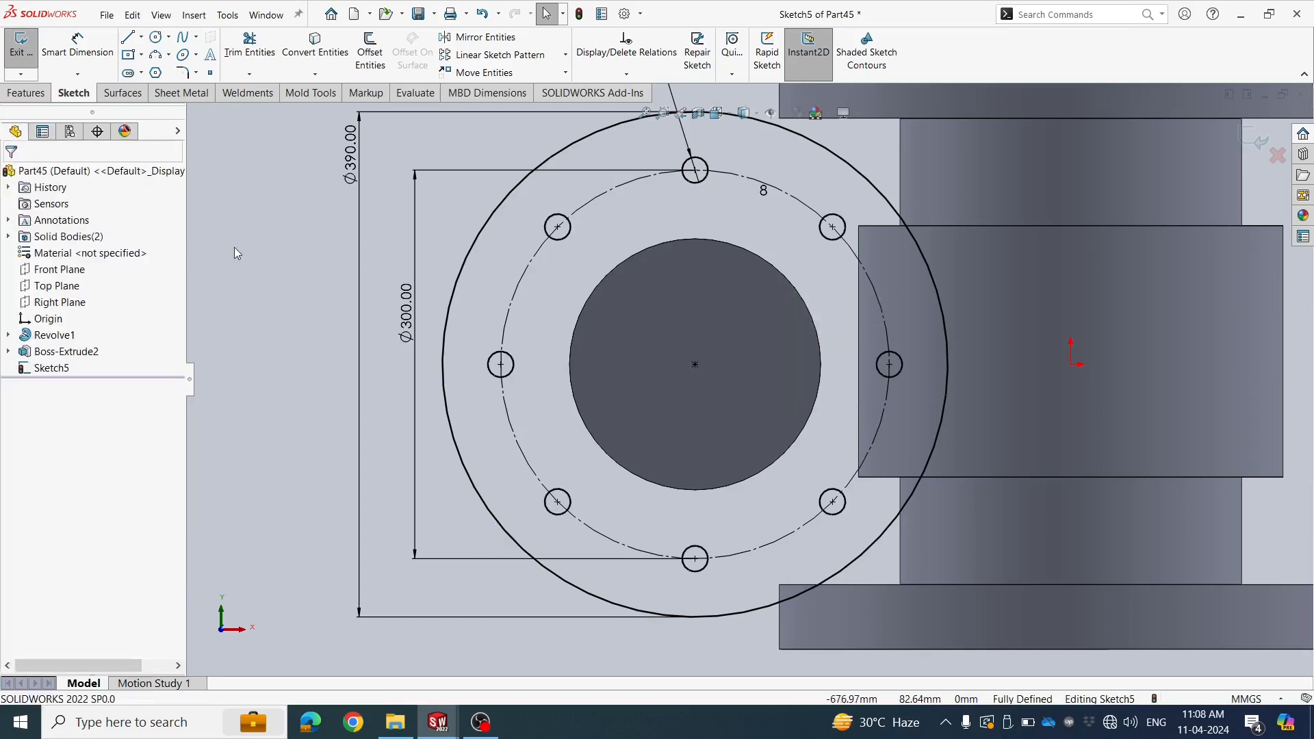
Set the diameter of the flange sketch's outer circle to 380 mm
scroll(768, 368, up, 4)
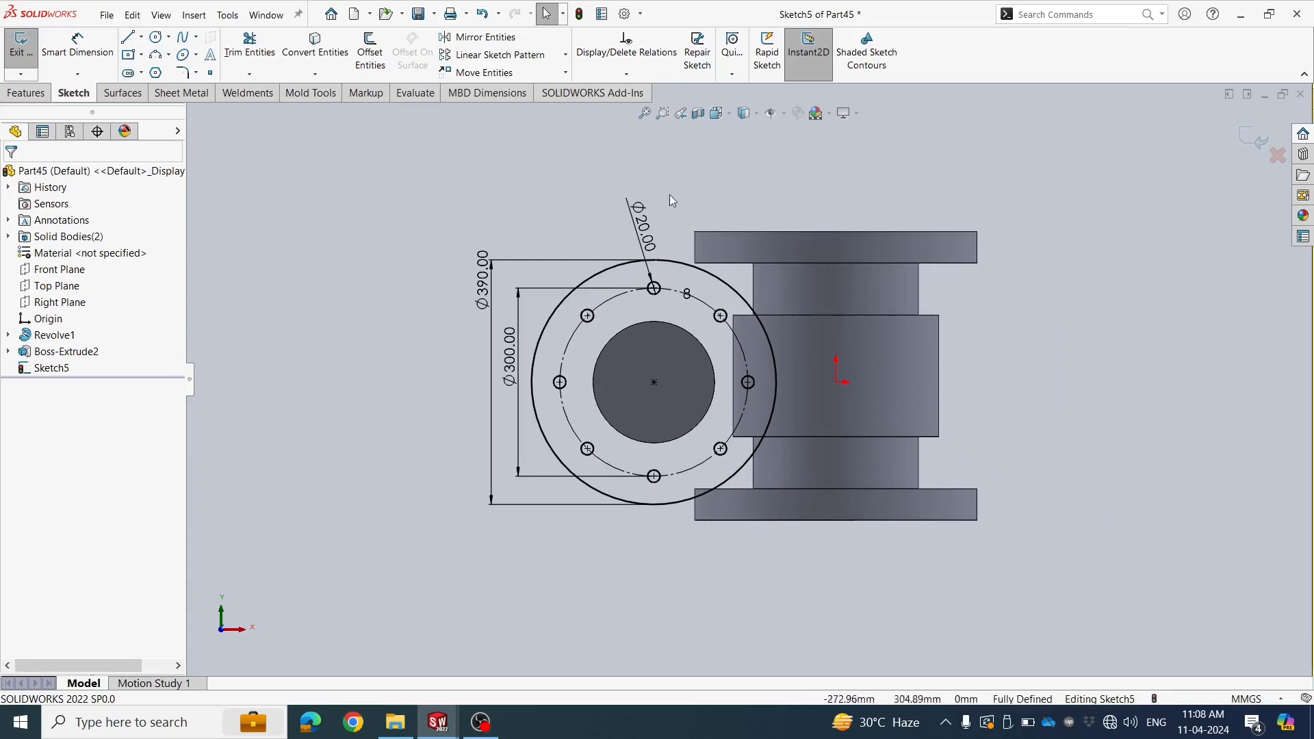
scroll(753, 370, up, 1)
scroll(987, 357, down, 1)
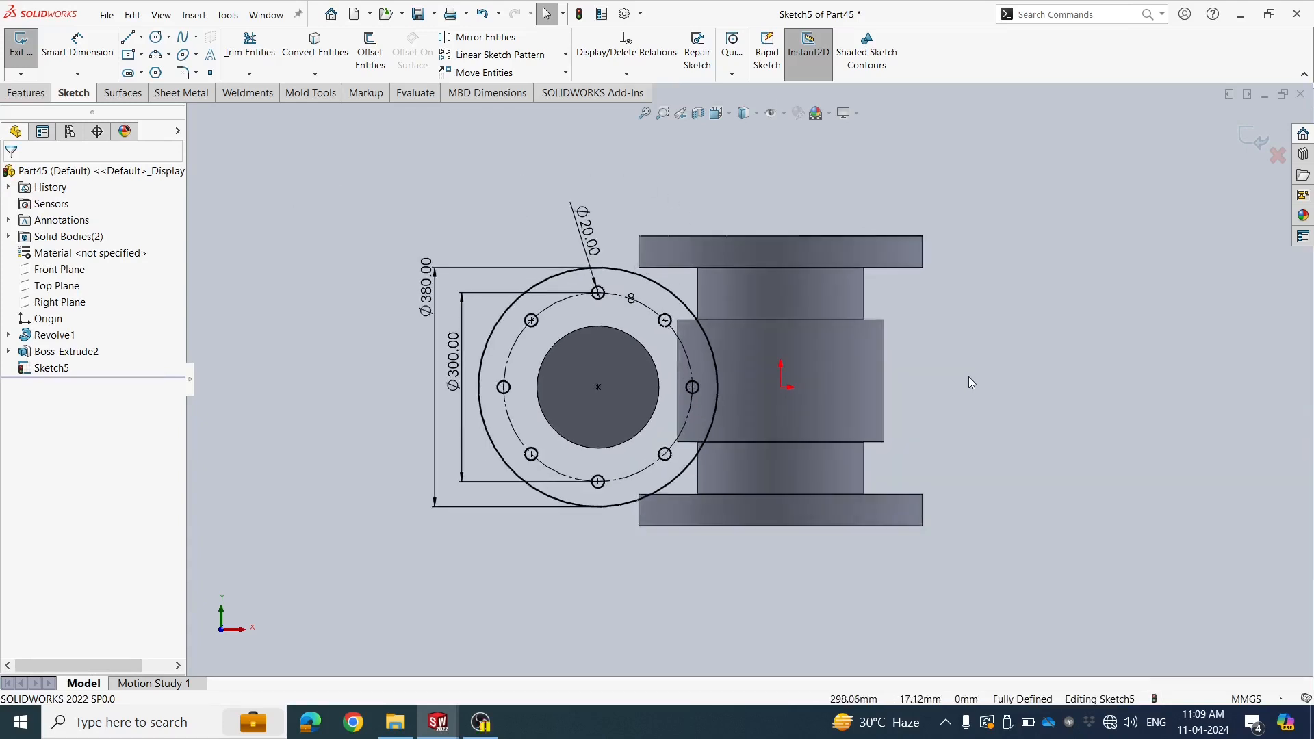
Extrude the flange sketch with its bolt holes as a 40 mm Blind boss, reversed toward the cylinder
scroll(746, 376, up, 1)
click(27, 94)
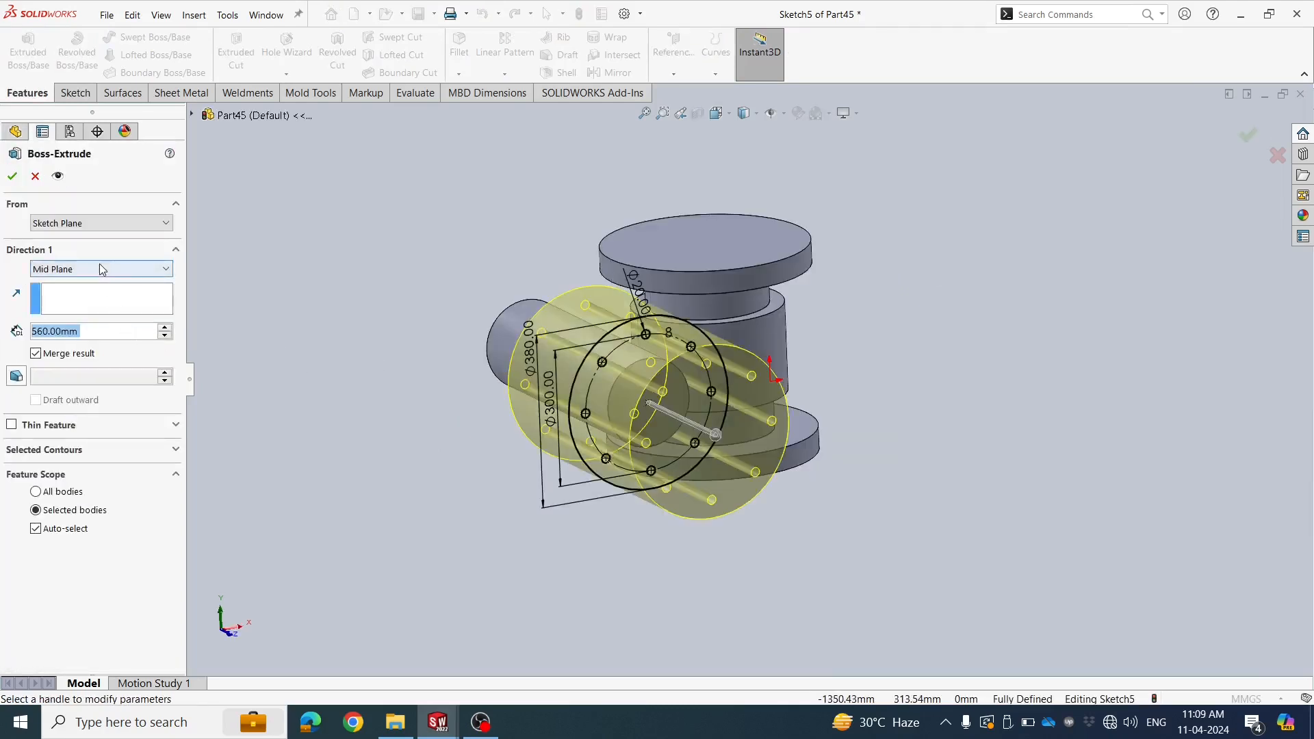
click(100, 268)
click(95, 284)
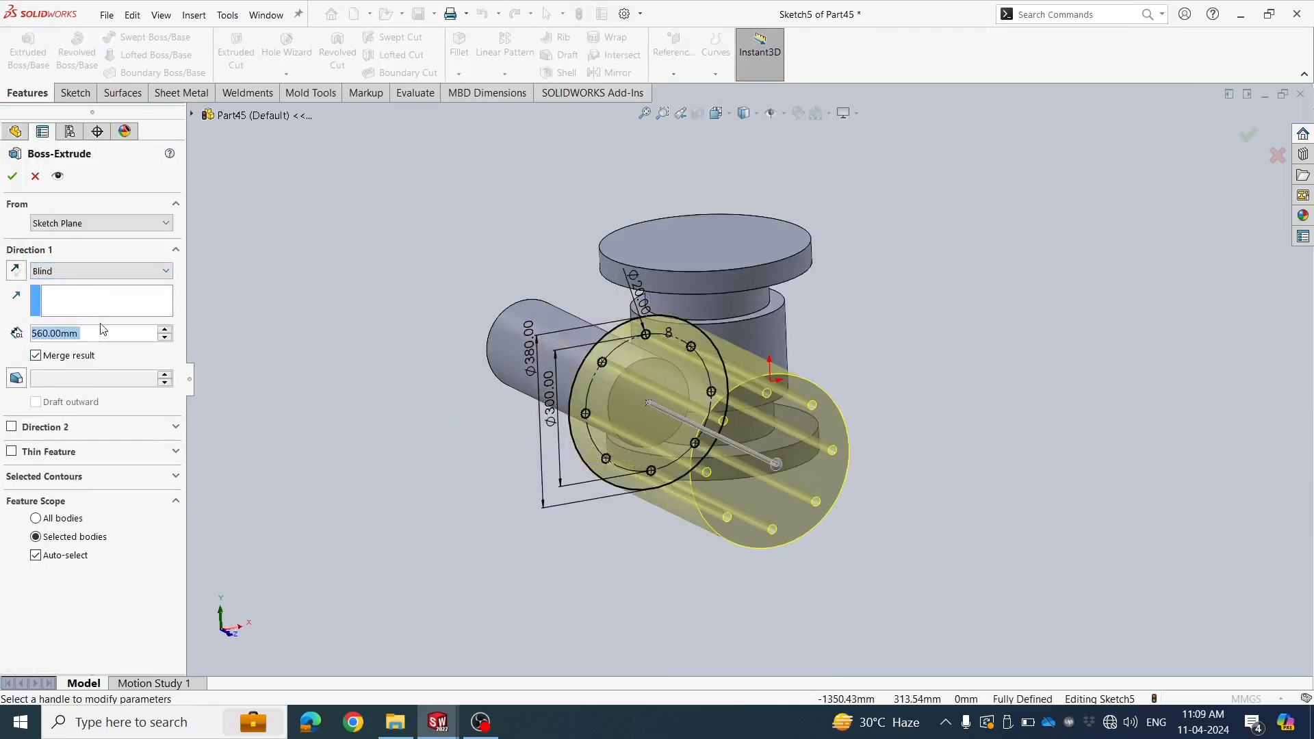
text(40)
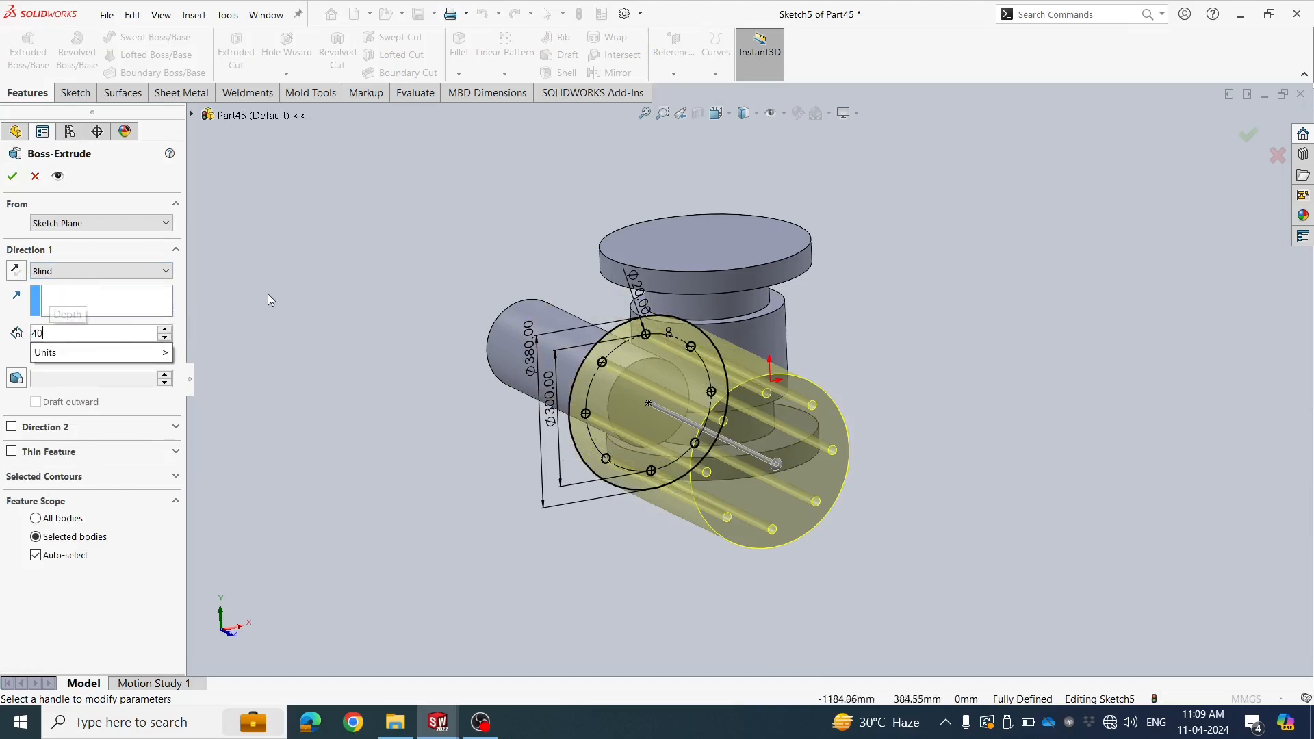
key(Return)
middle_drag(326, 363, 331, 373)
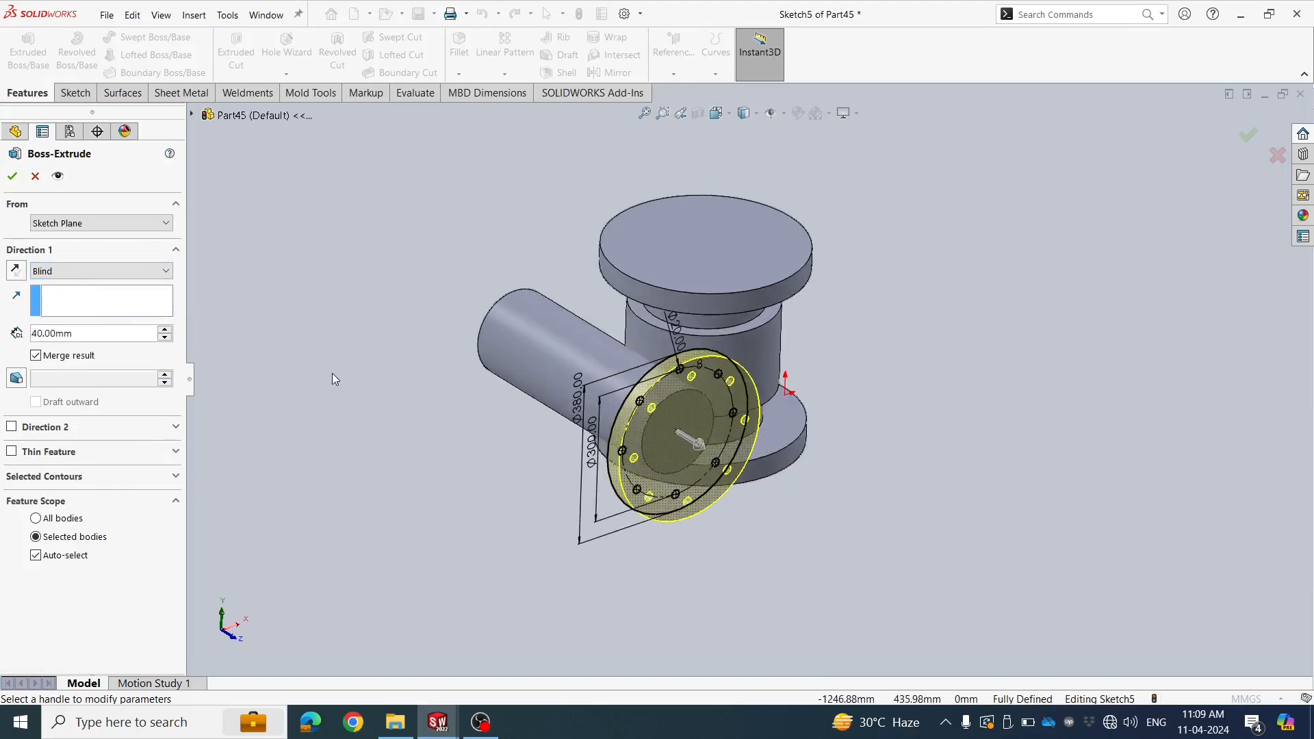
click(15, 270)
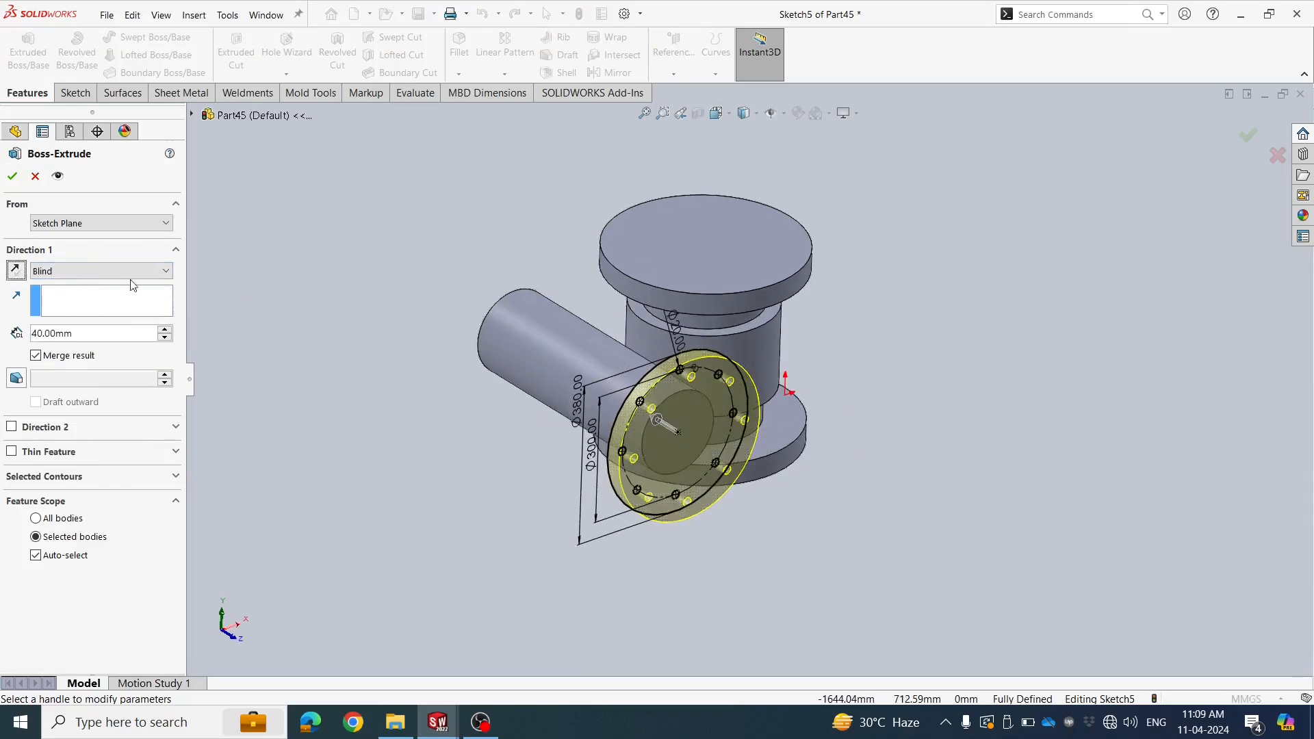
click(13, 176)
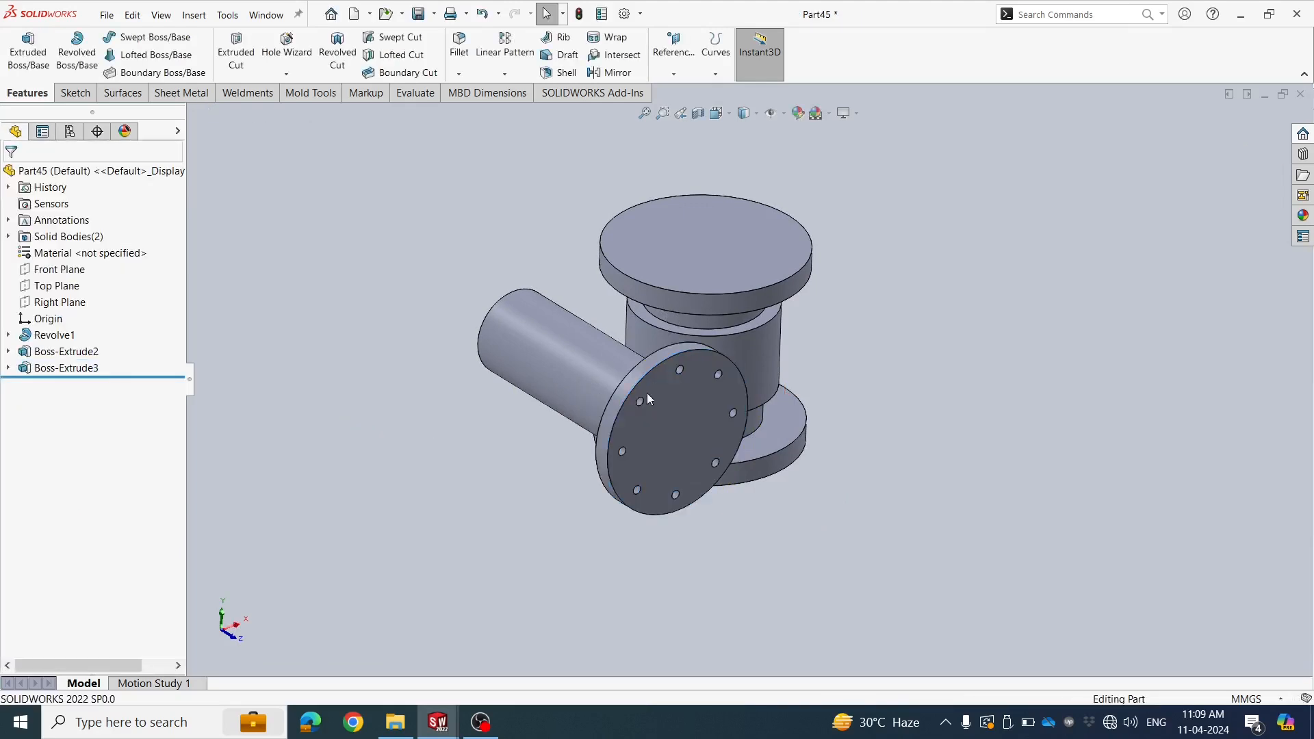
Mirror the drilled end flange feature about the Front Plane to the cylinder's opposite end
middle_drag(657, 416, 630, 332)
scroll(679, 375, down, 2)
scroll(620, 405, up, 2)
middle_drag(620, 405, 569, 358)
scroll(623, 397, up, 2)
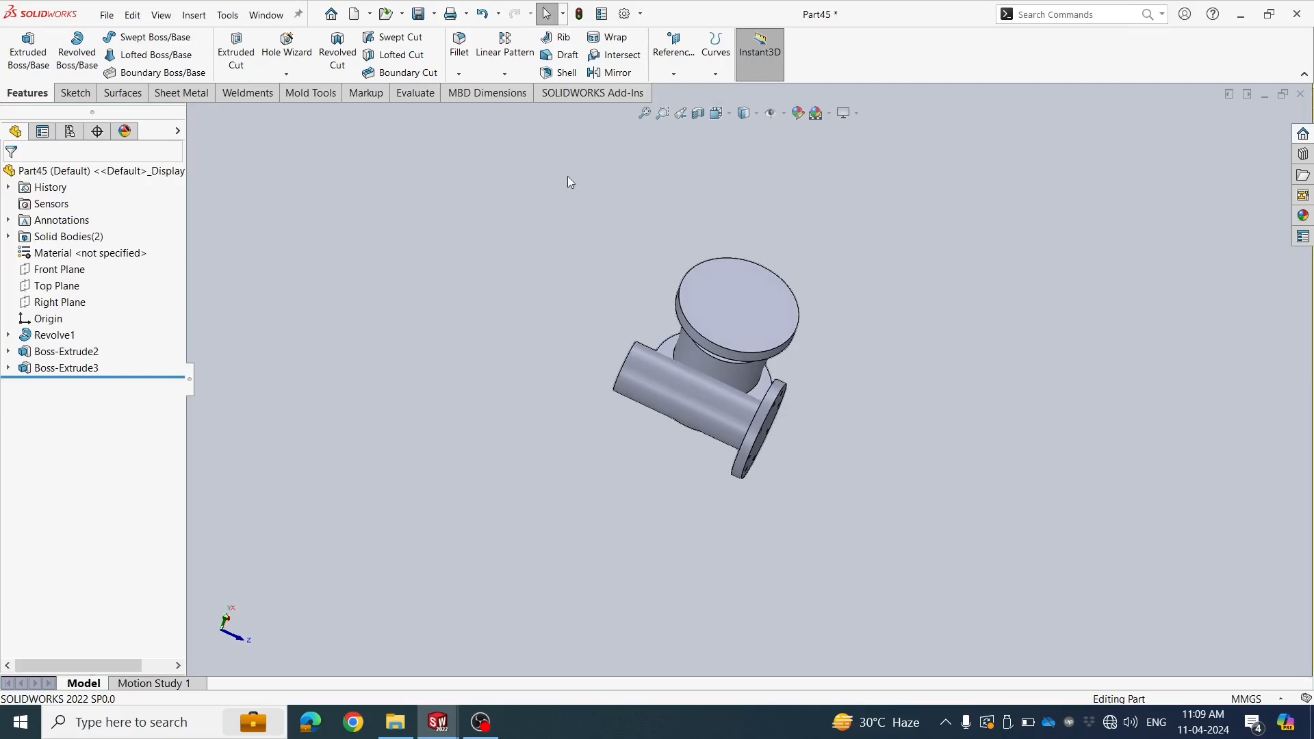
click(596, 73)
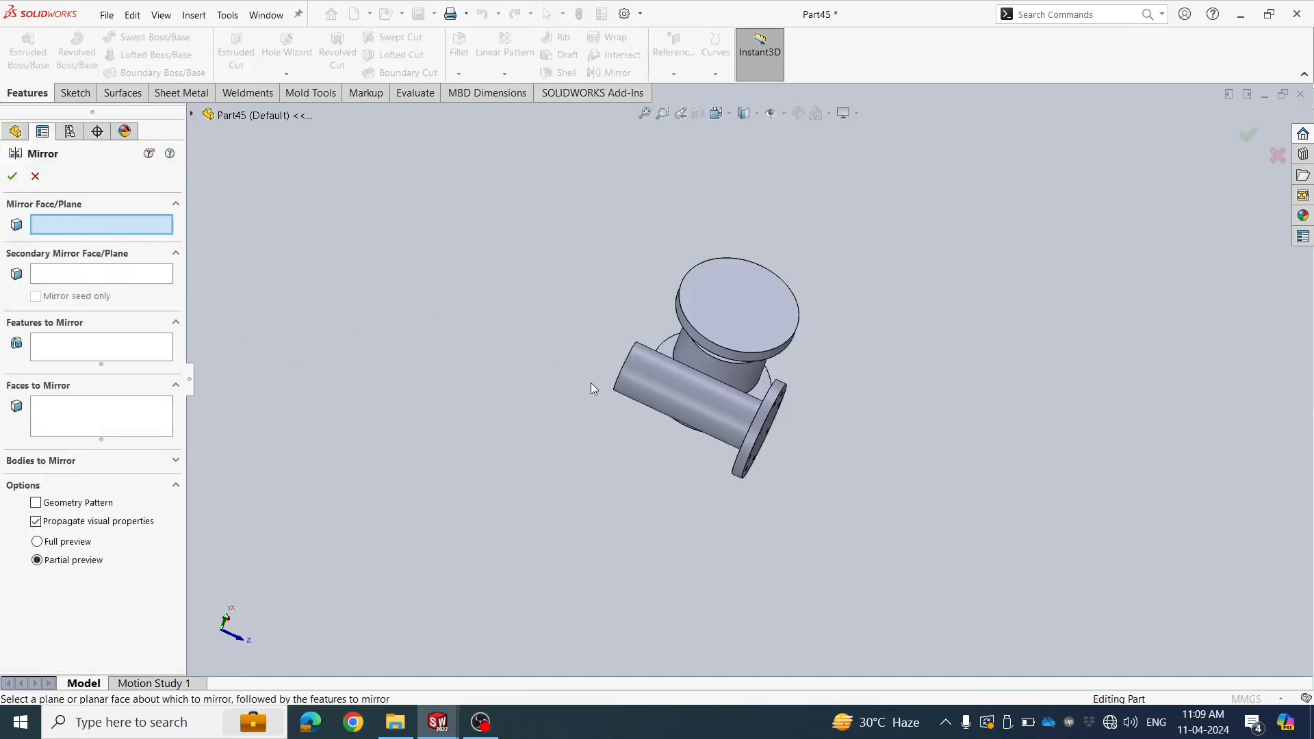
middle_drag(590, 383, 722, 397)
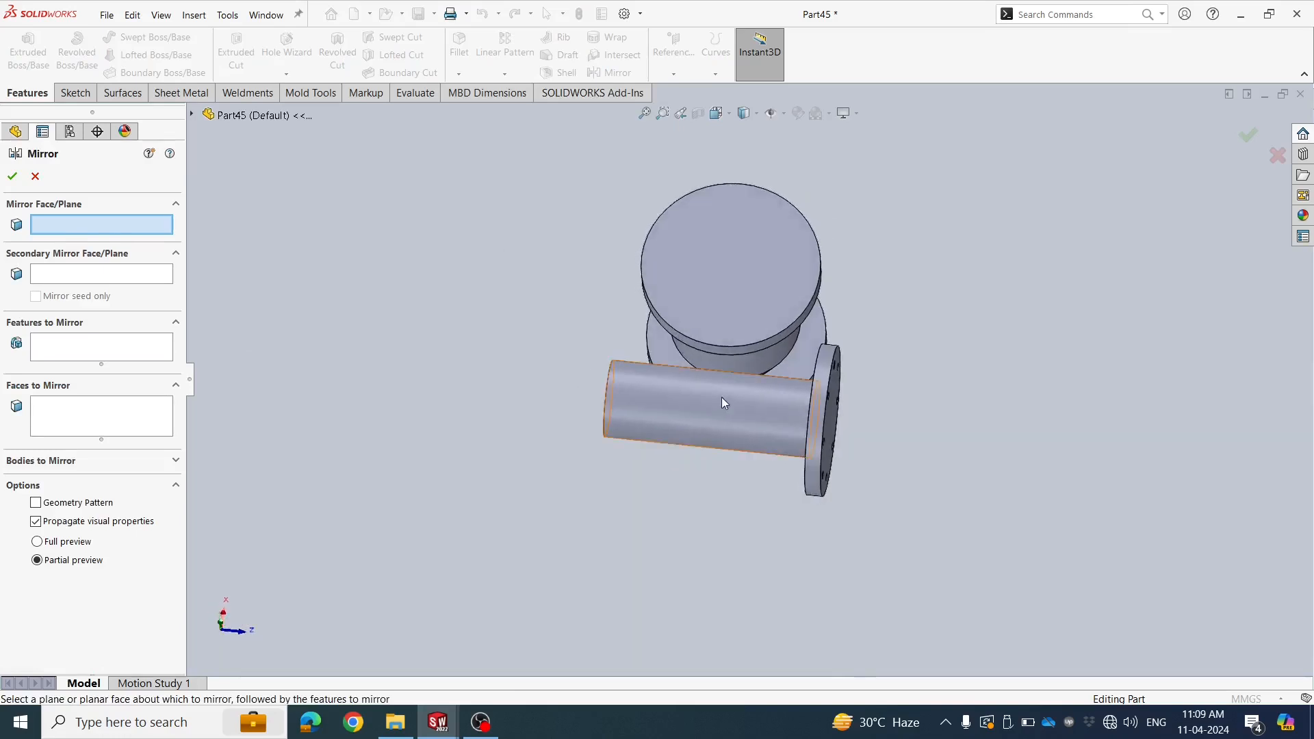
click(192, 115)
click(258, 214)
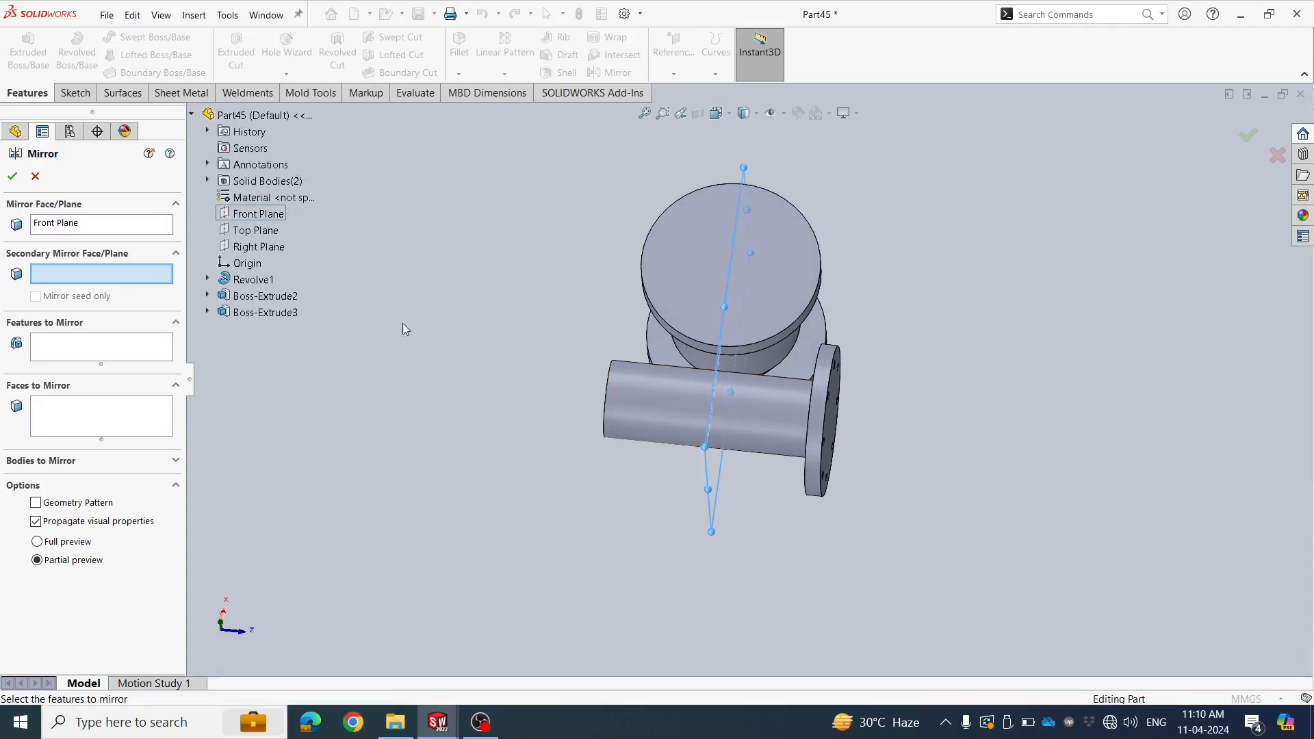
middle_drag(434, 358, 261, 393)
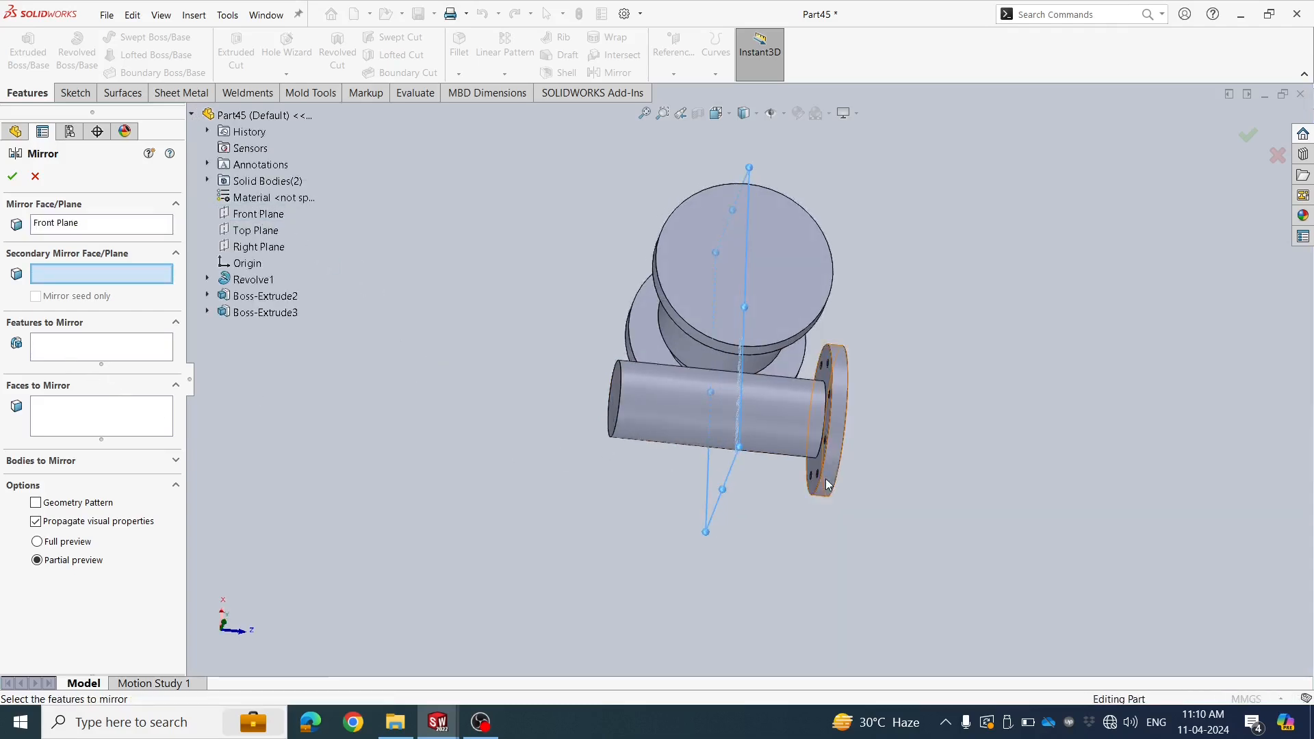
click(82, 346)
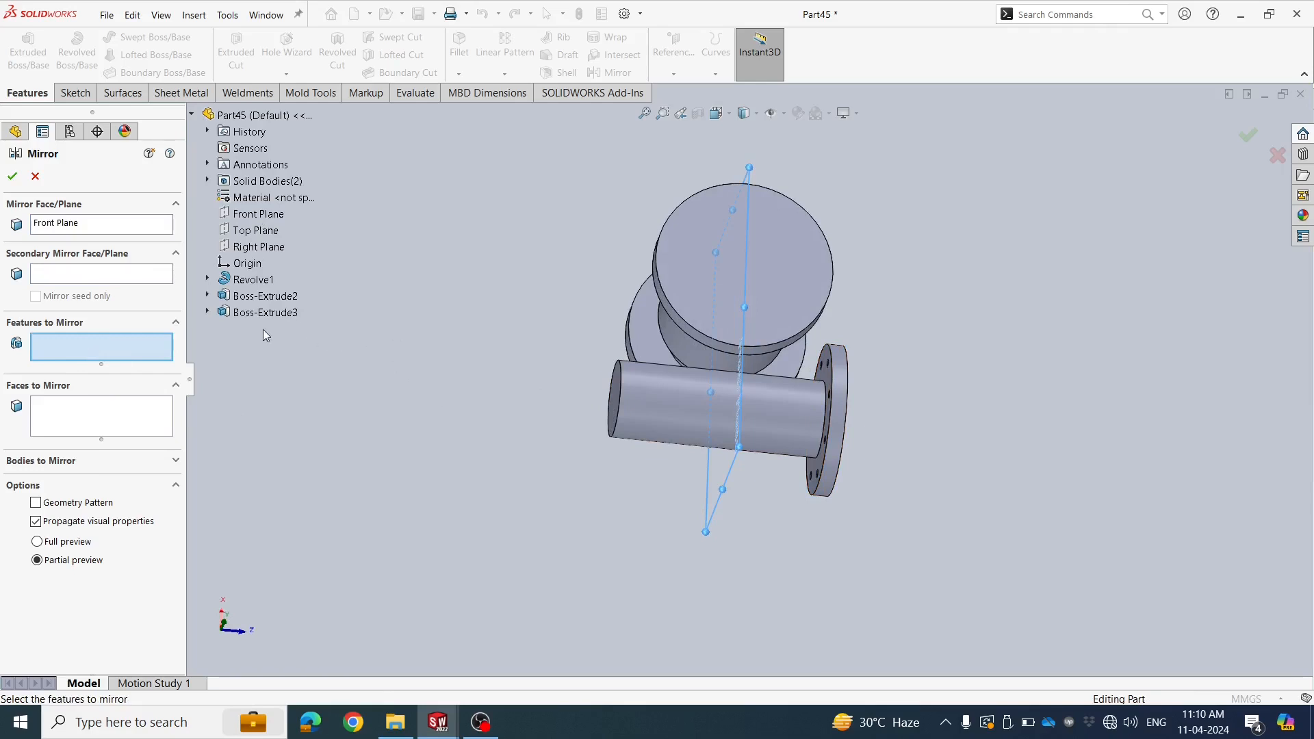
click(253, 314)
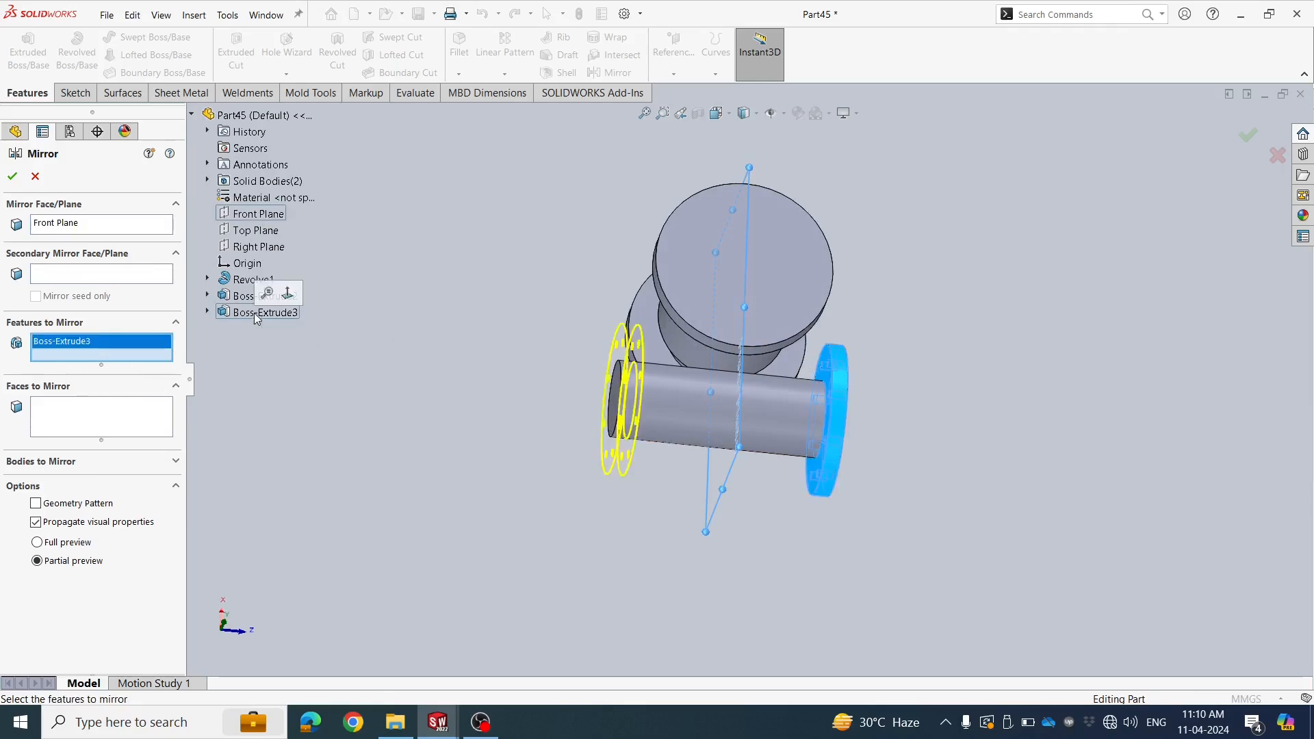
click(13, 179)
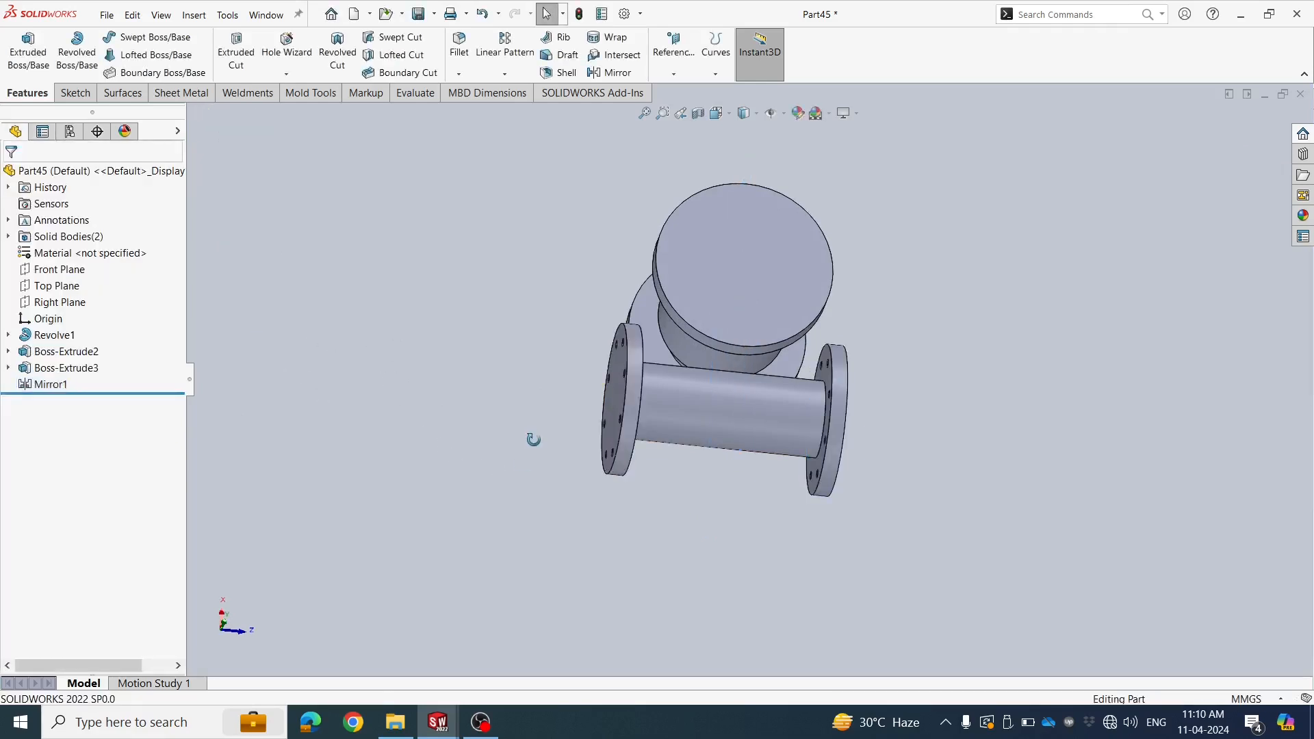
Start a sketch on the Right Plane and draw a circle about 220 mm in diameter centred on the origin
middle_drag(533, 439, 638, 477)
middle_drag(414, 399, 703, 389)
scroll(790, 338, down, 3)
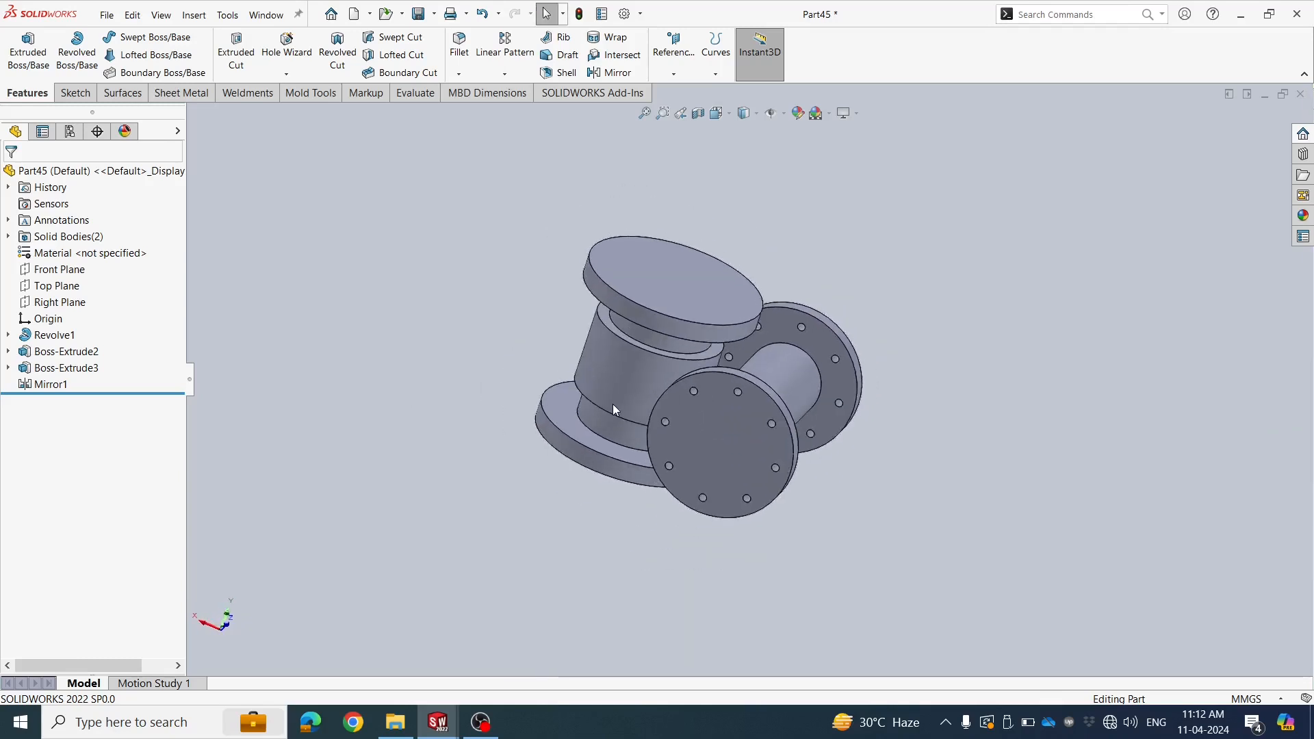
click(60, 286)
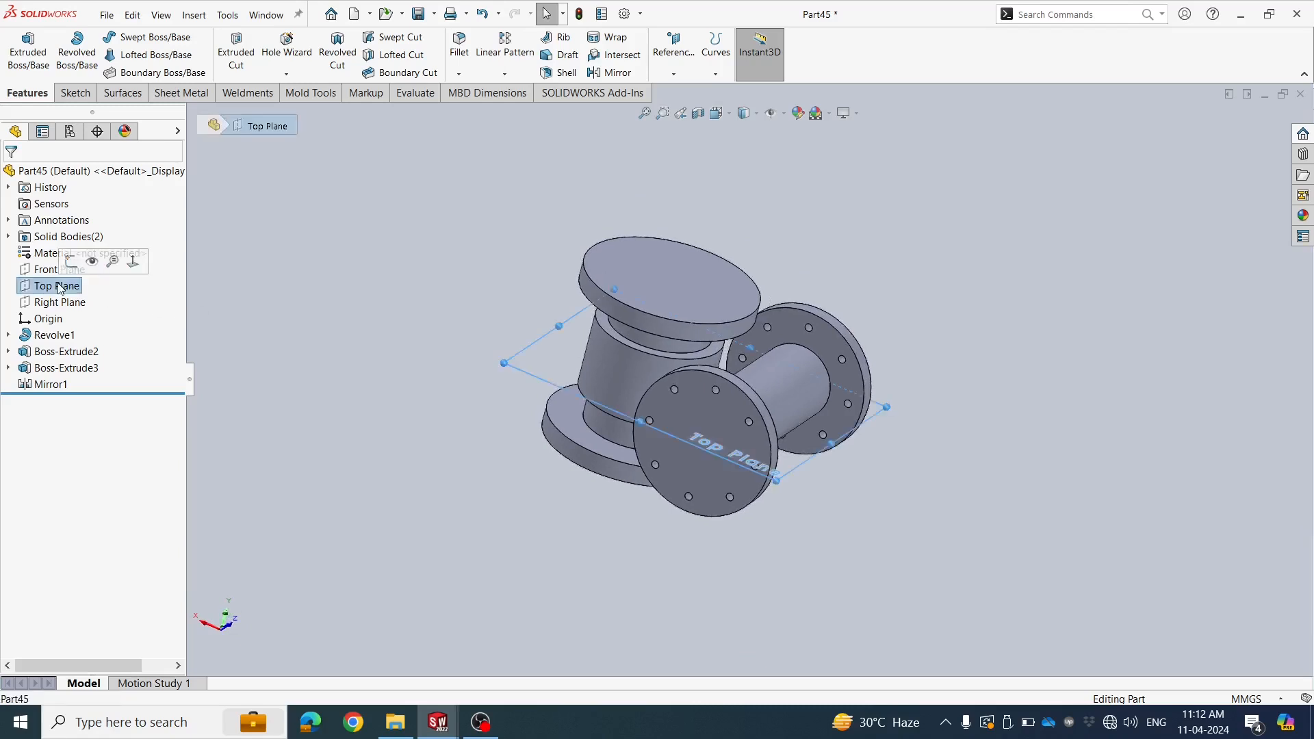
click(49, 304)
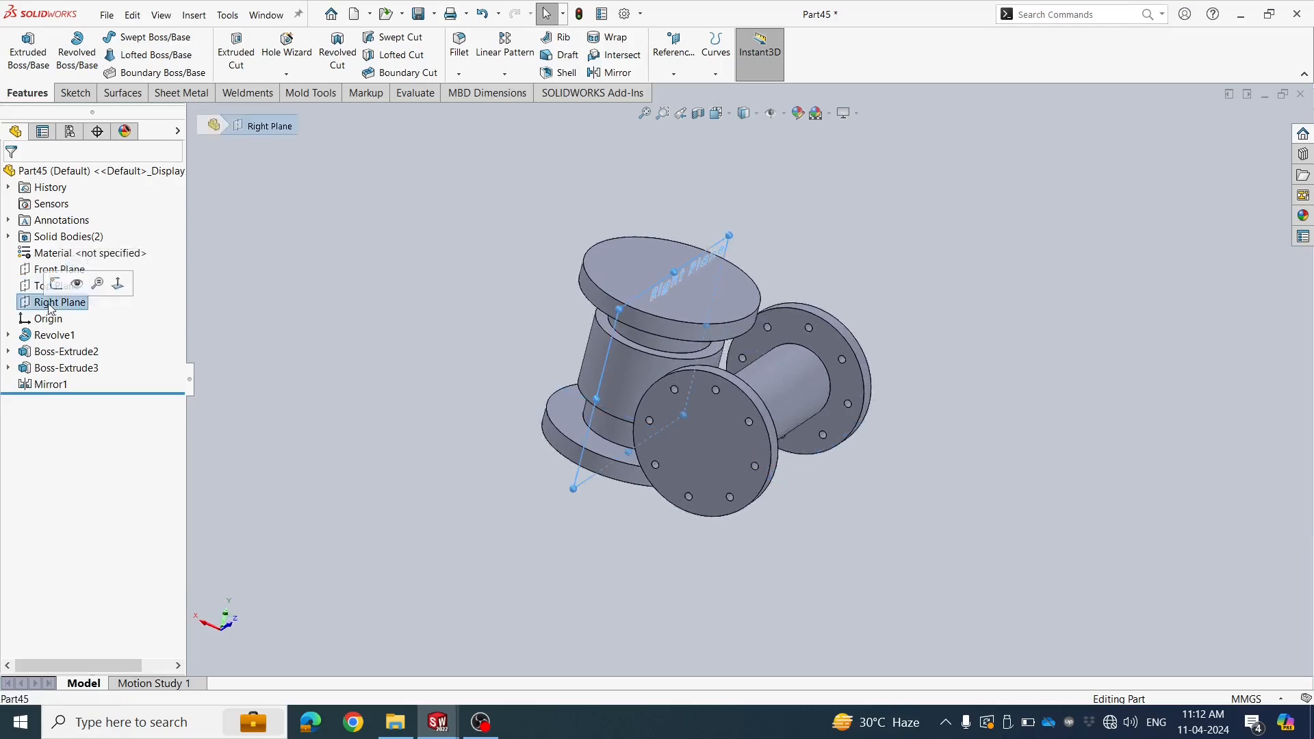
click(75, 92)
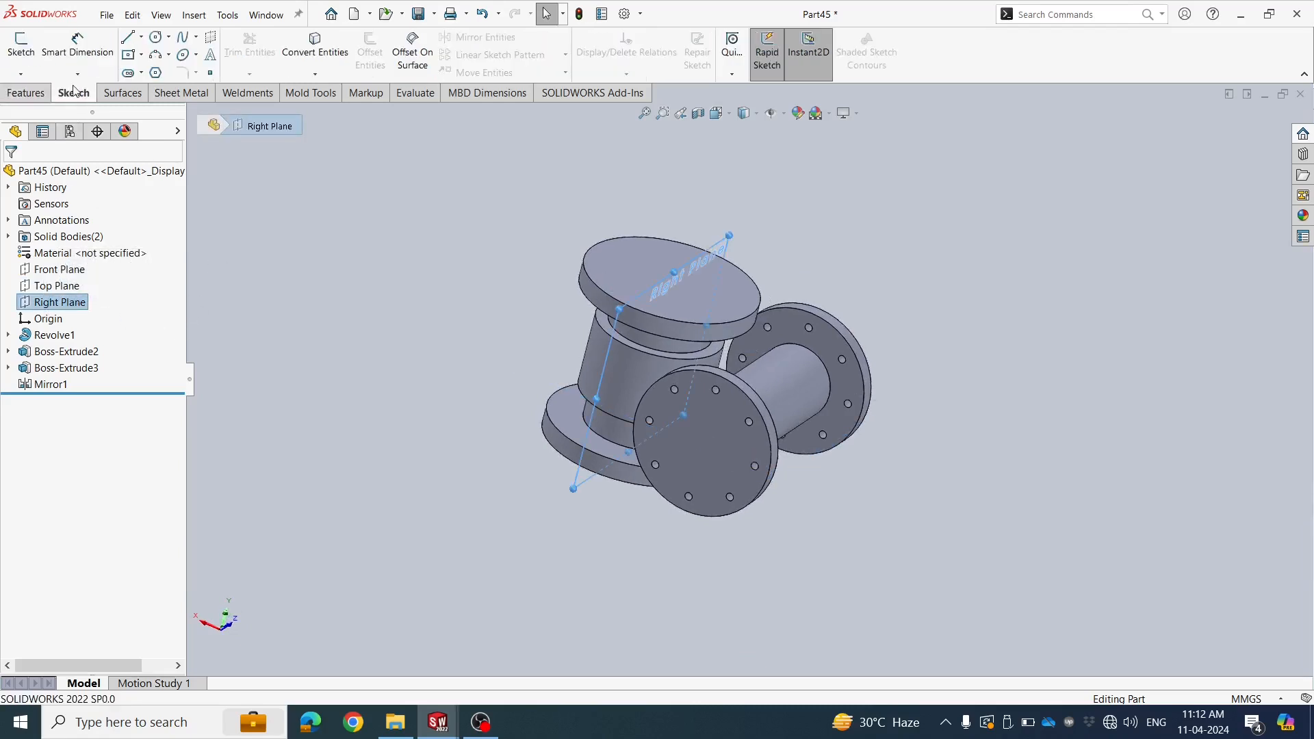
click(24, 53)
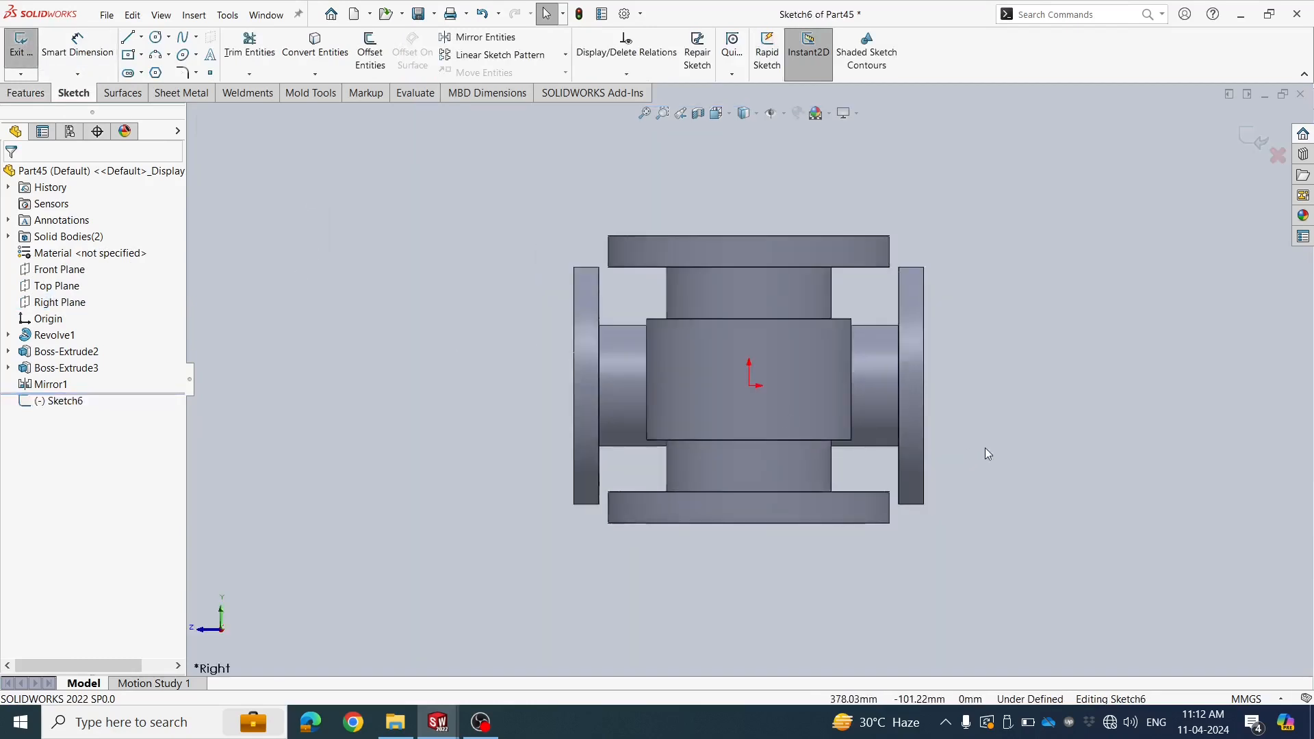
scroll(988, 454, down, 2)
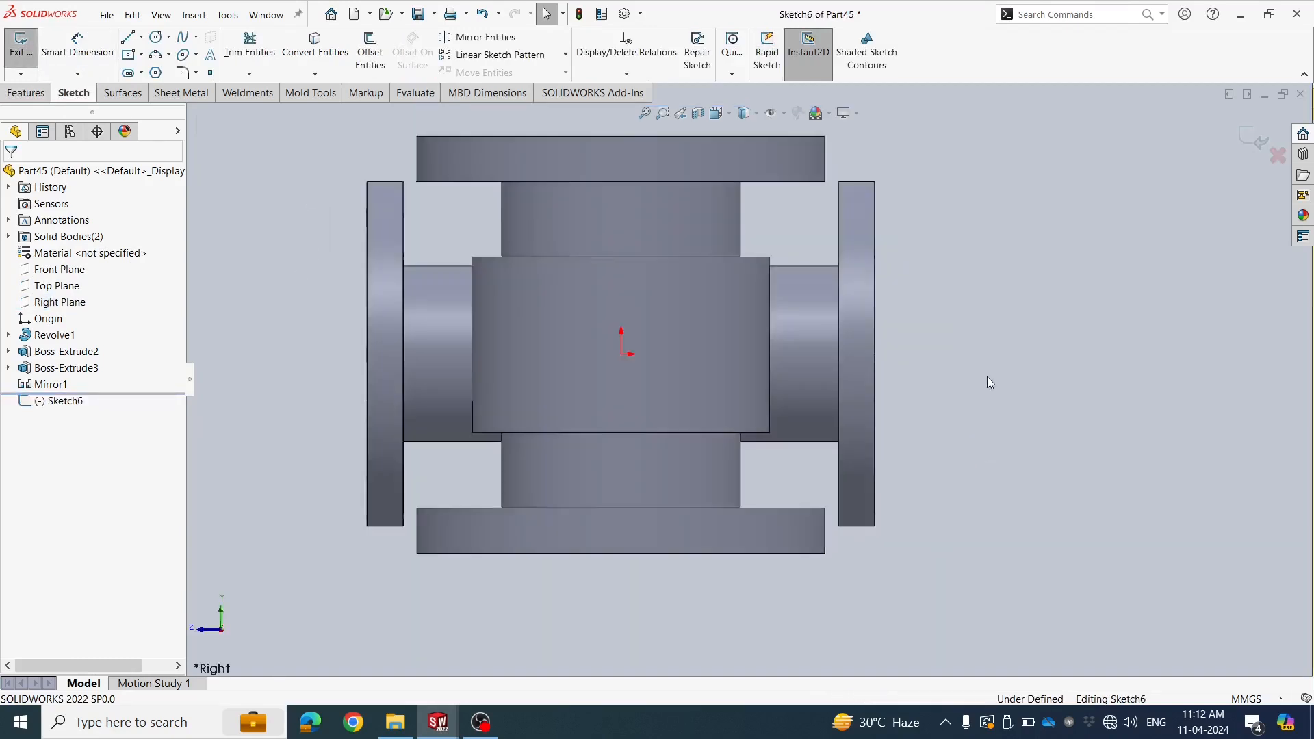
click(154, 38)
scroll(500, 377, up, 1)
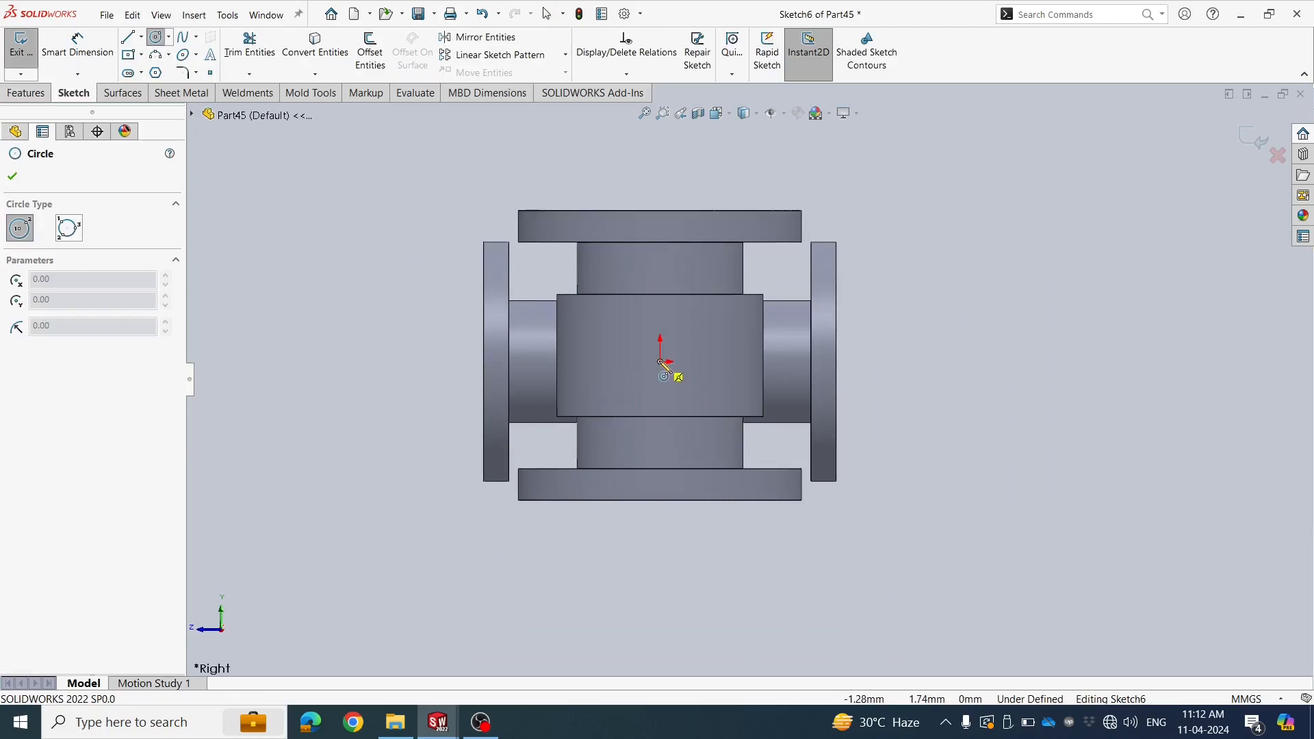
click(660, 362)
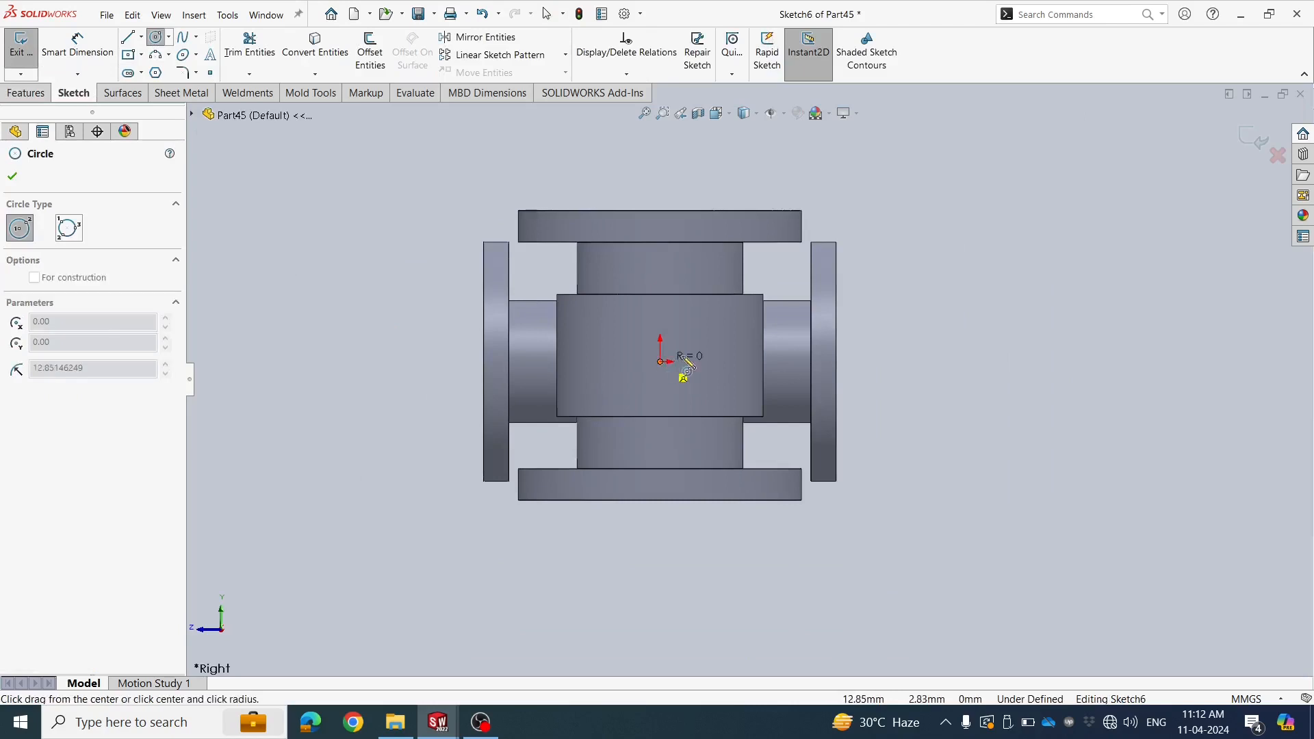
click(729, 358)
Dimension the circle's diameter and set it to 194 mm
click(78, 45)
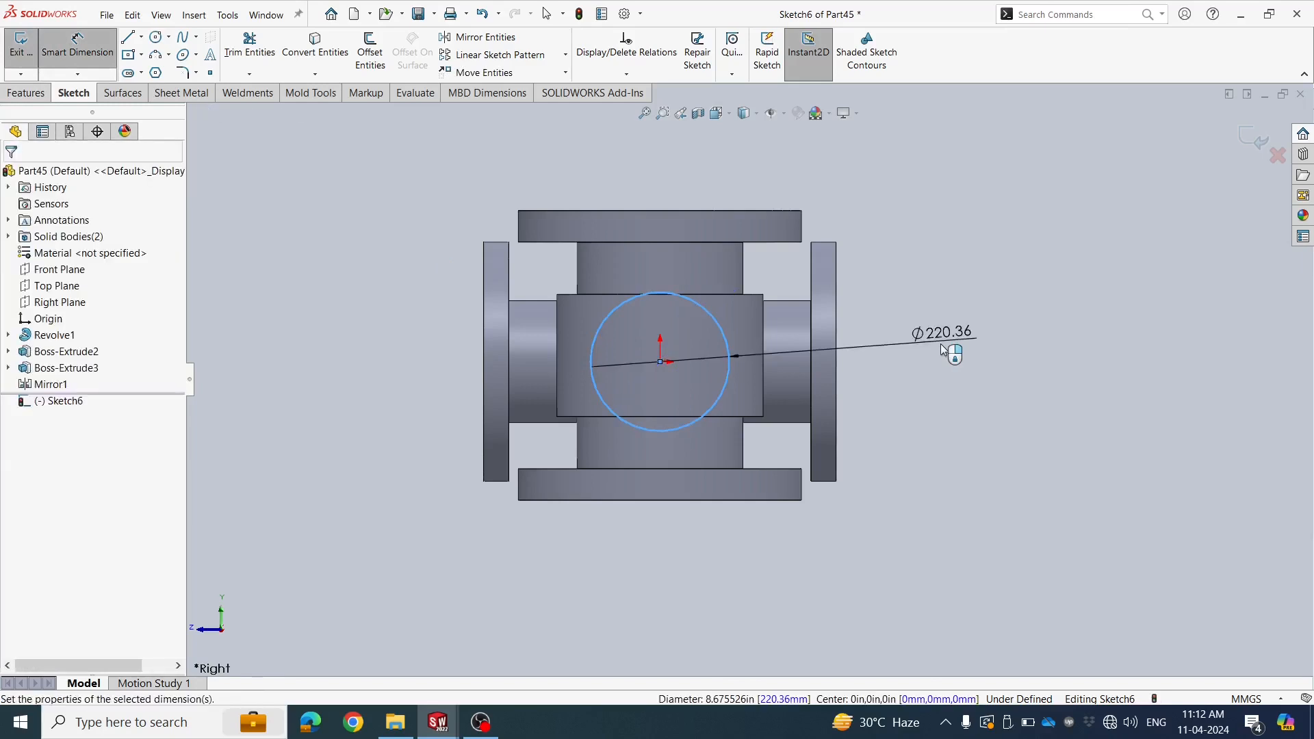
click(942, 349)
key(Return)
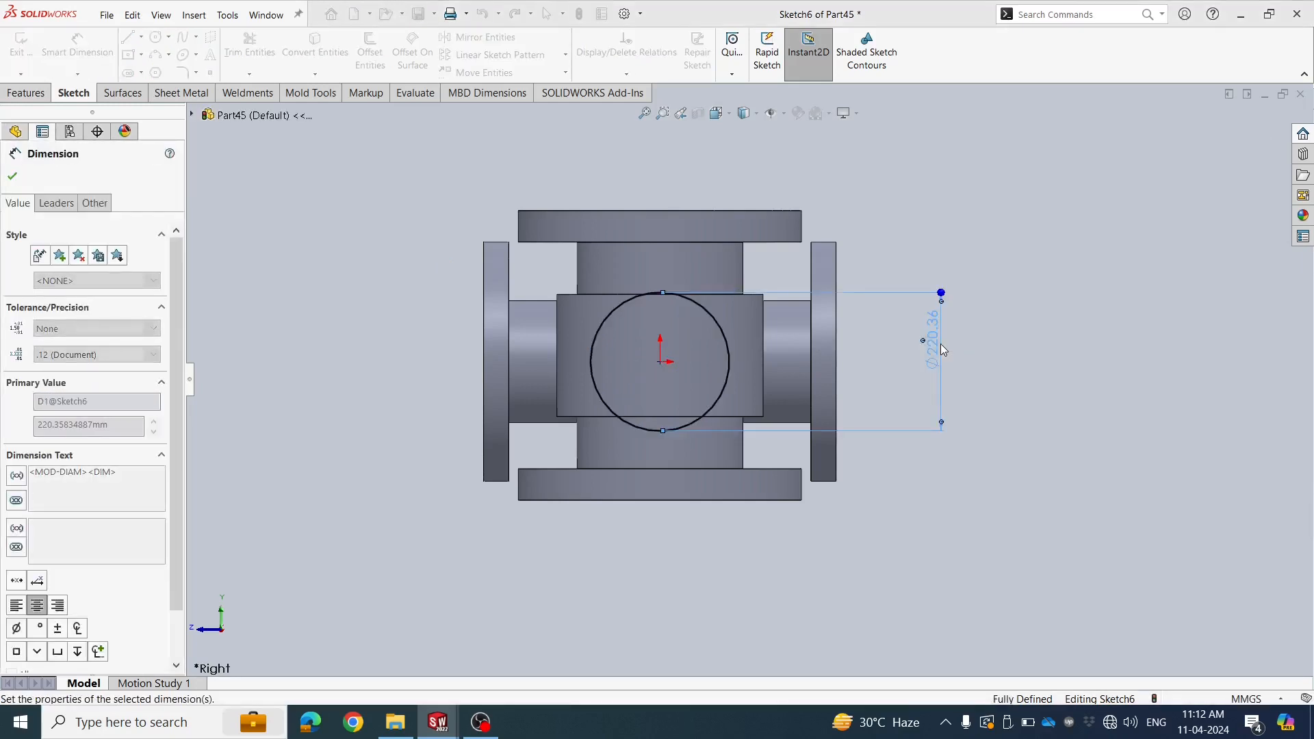
scroll(861, 373, up, 1)
click(859, 372)
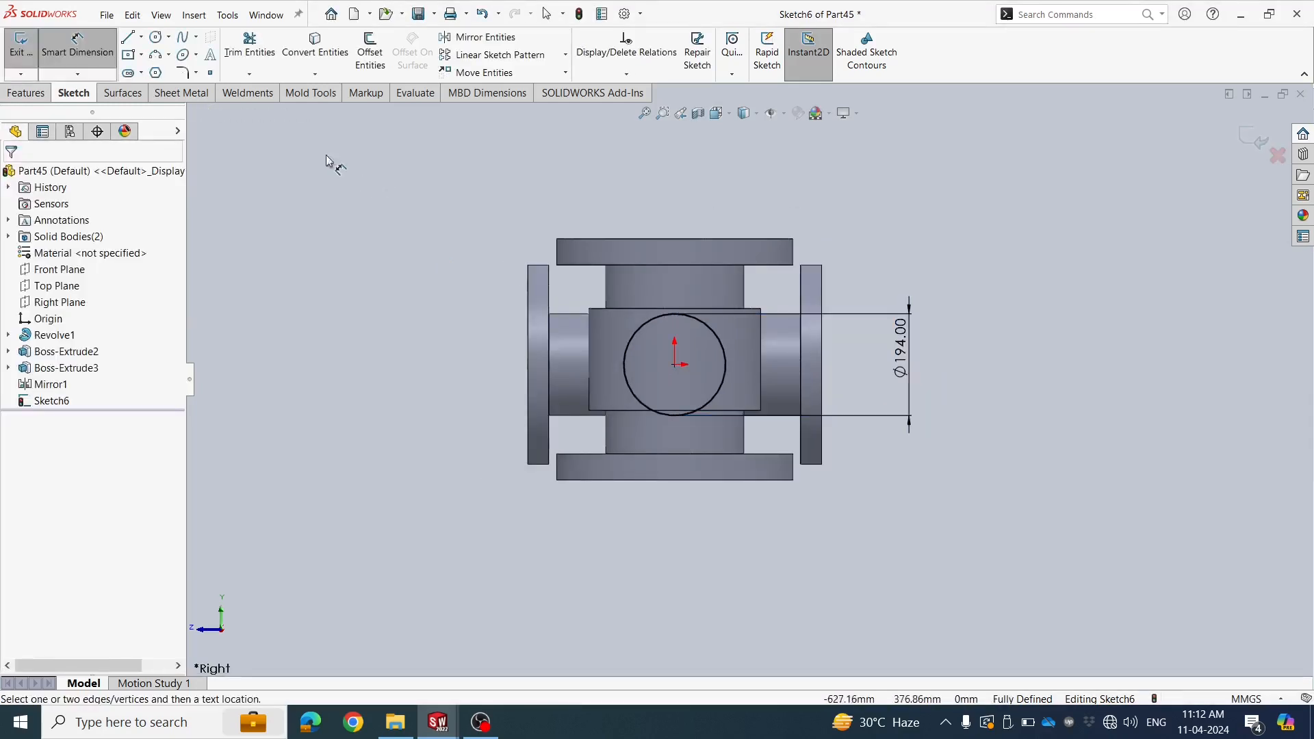
Set up a boss extrusion of the 194 mm circle with a 40 mm Offset From Surface, referencing the horizontal cylinder's outer face
click(41, 99)
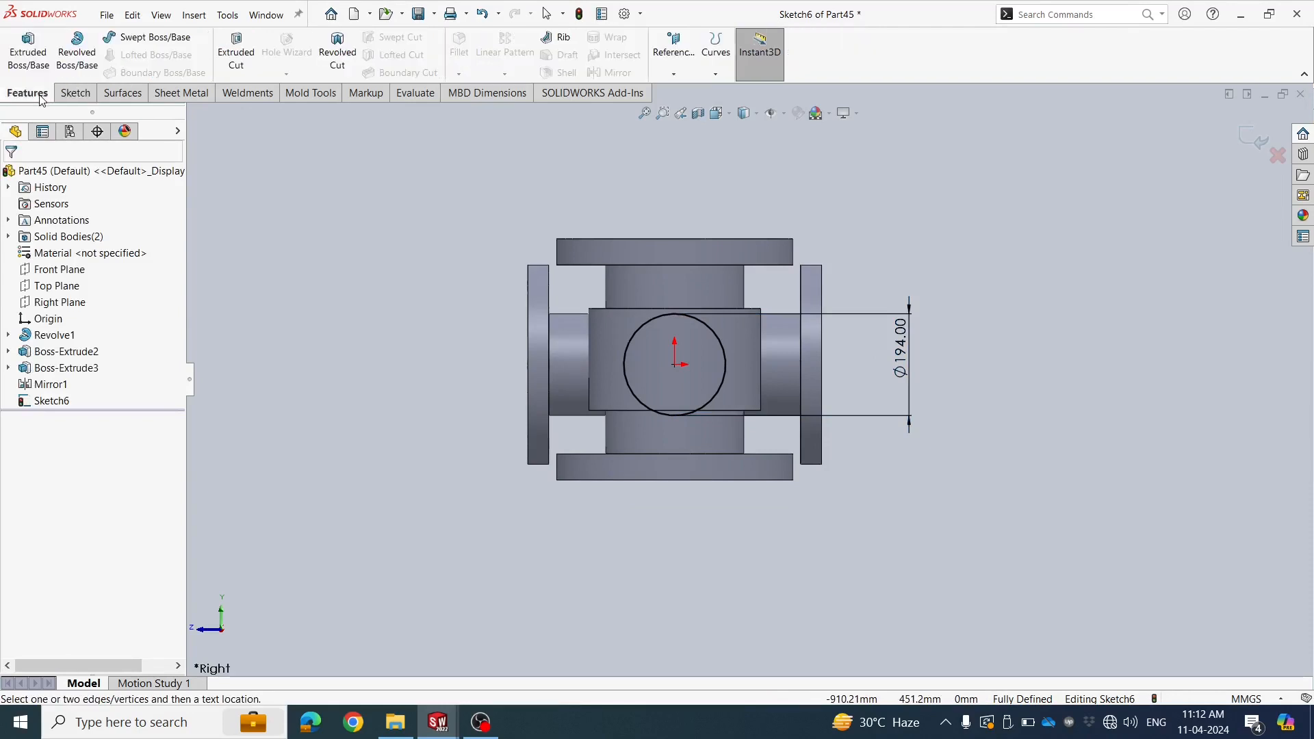
click(29, 51)
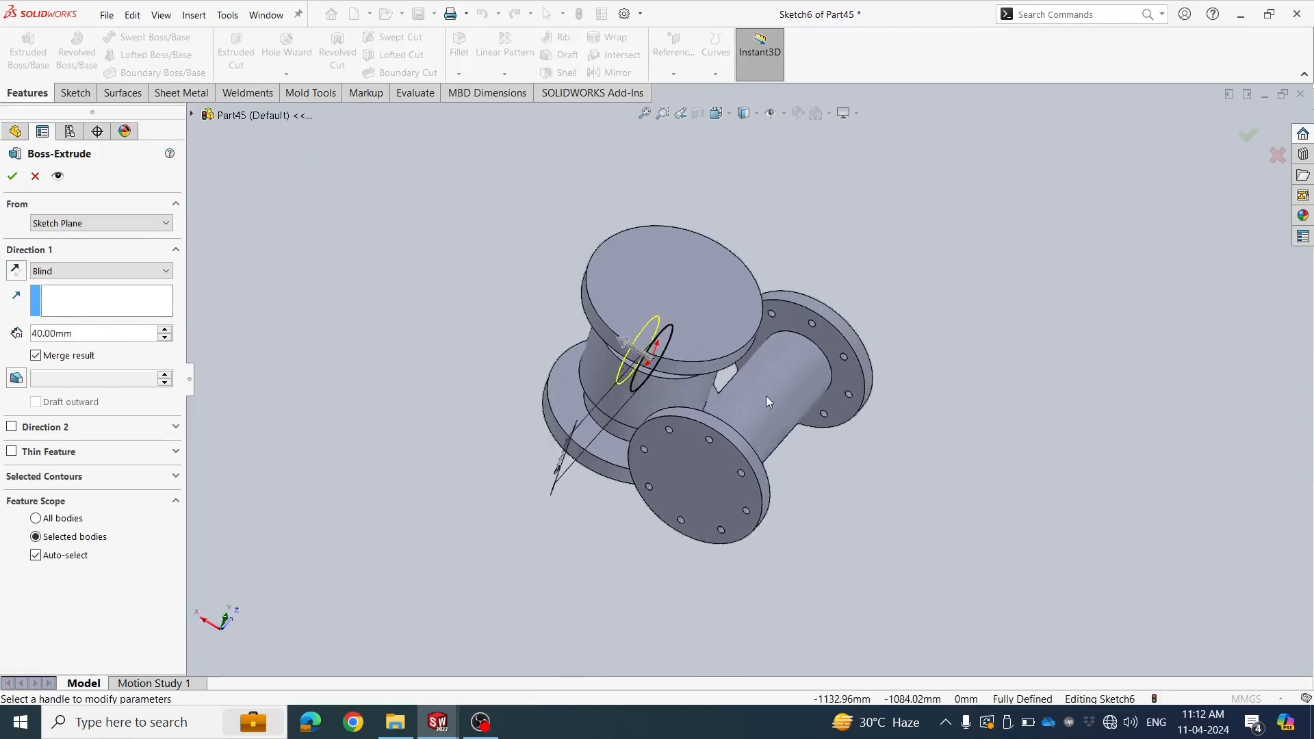
scroll(766, 396, down, 2)
click(121, 273)
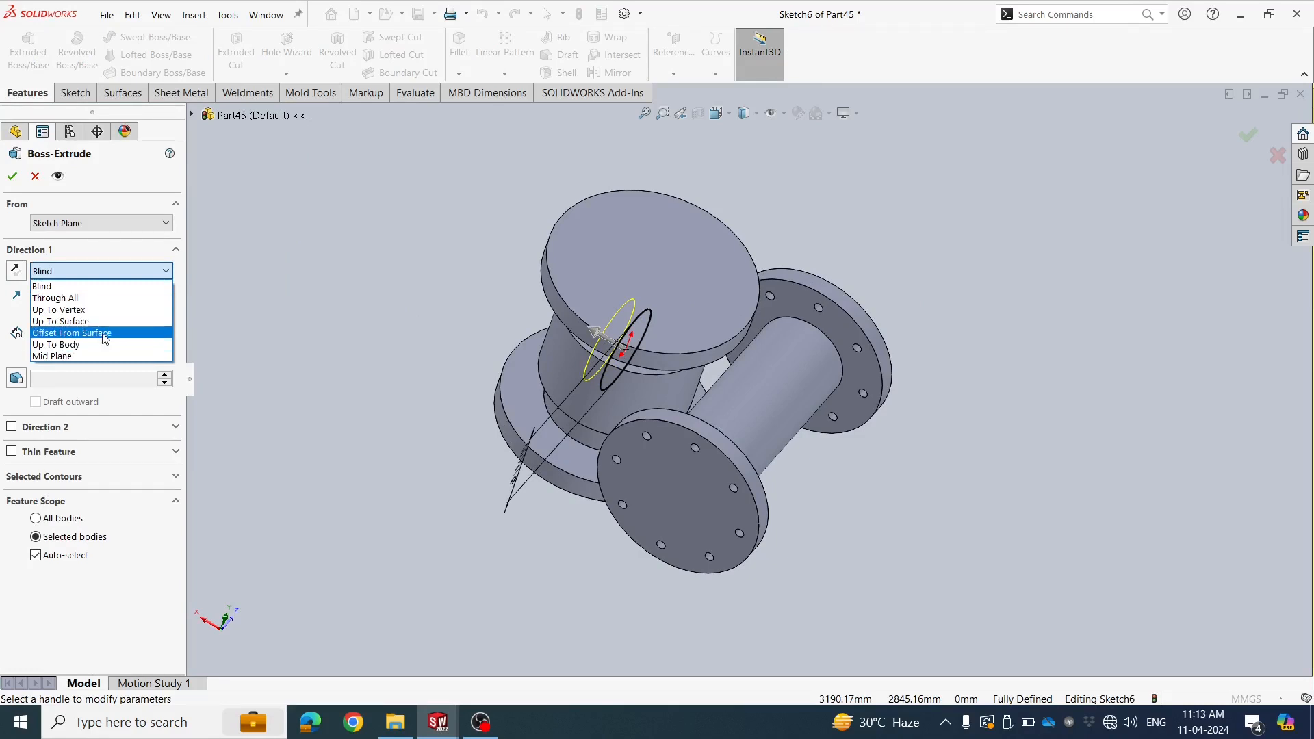
click(102, 334)
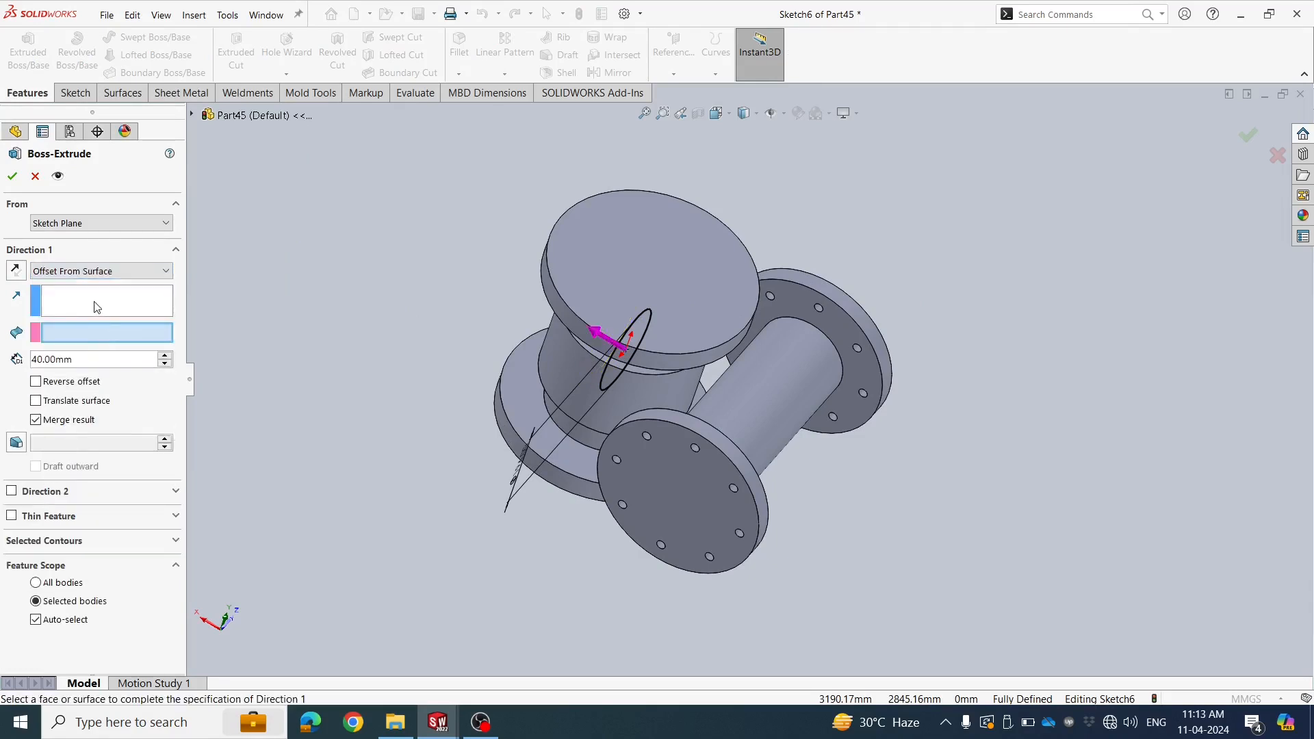
middle_drag(392, 352, 370, 319)
click(127, 337)
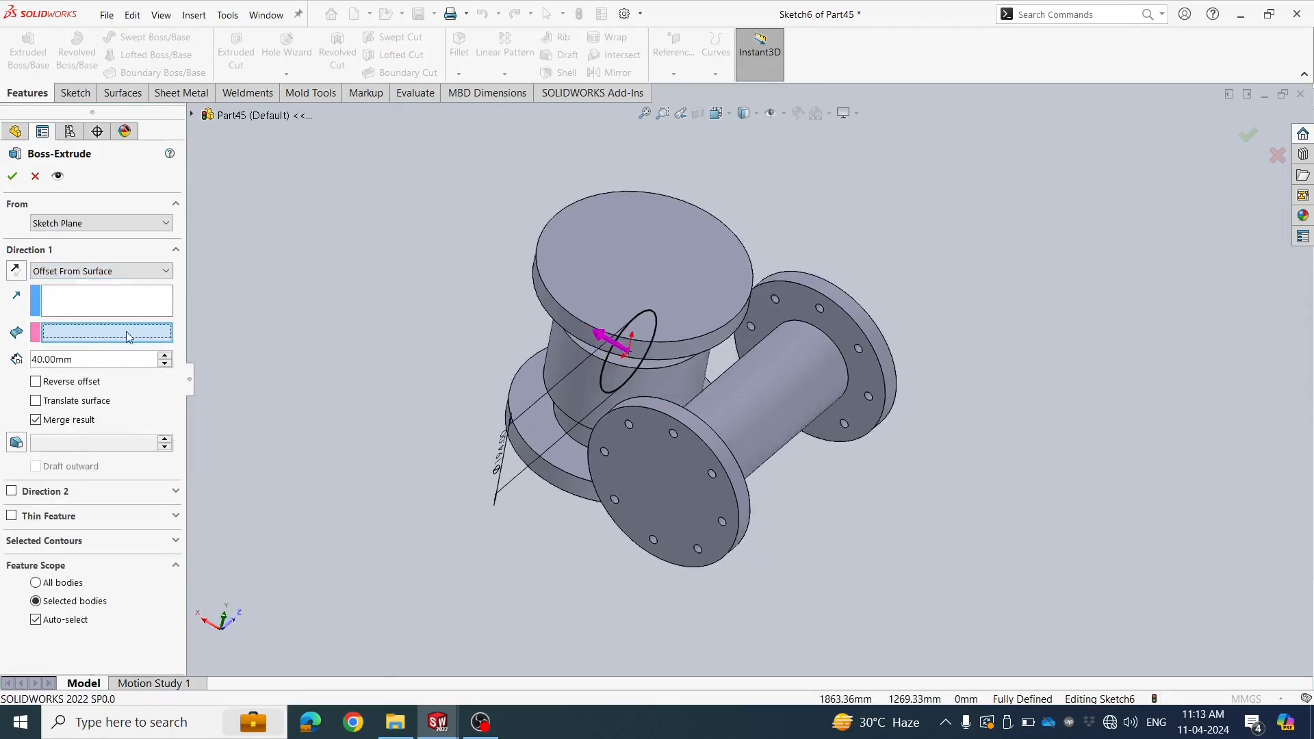
click(741, 406)
middle_drag(753, 409, 715, 421)
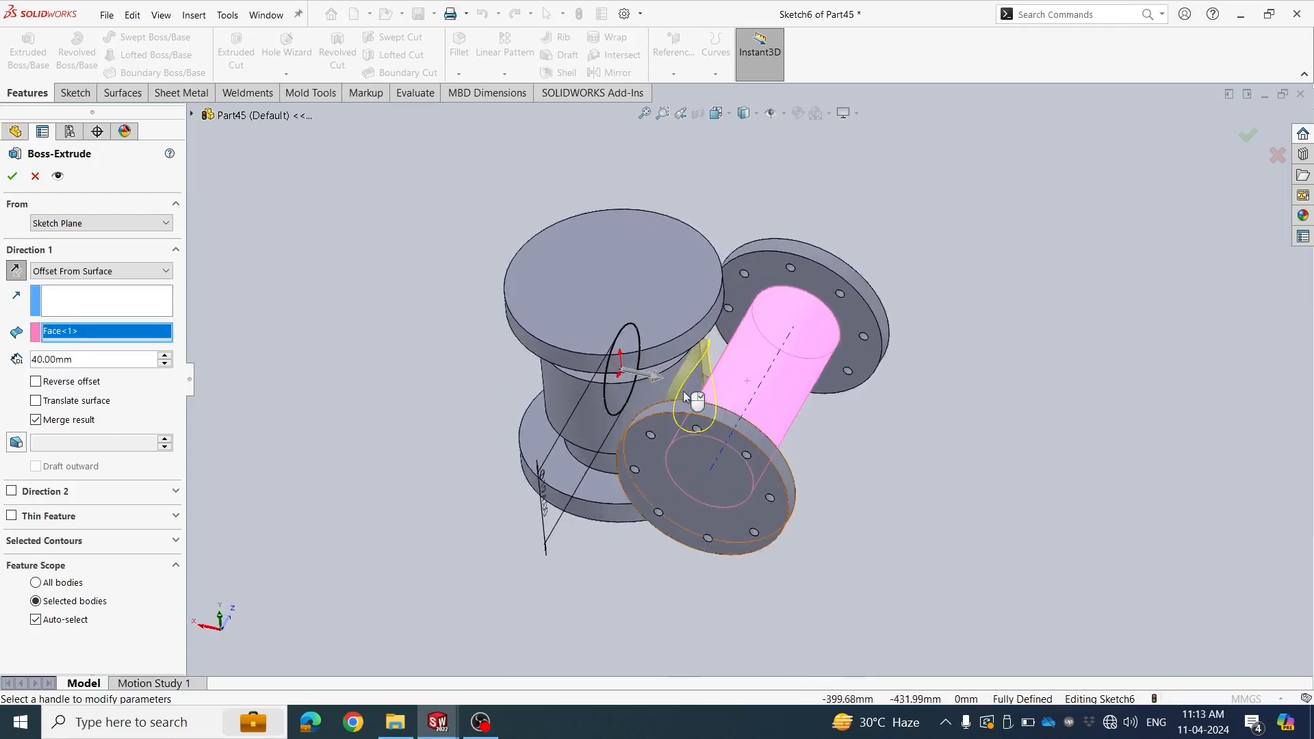
Change the boss extrusion's end condition to Up To Surface, ending at the horizontal cylinder's outer face, and finish it
click(65, 274)
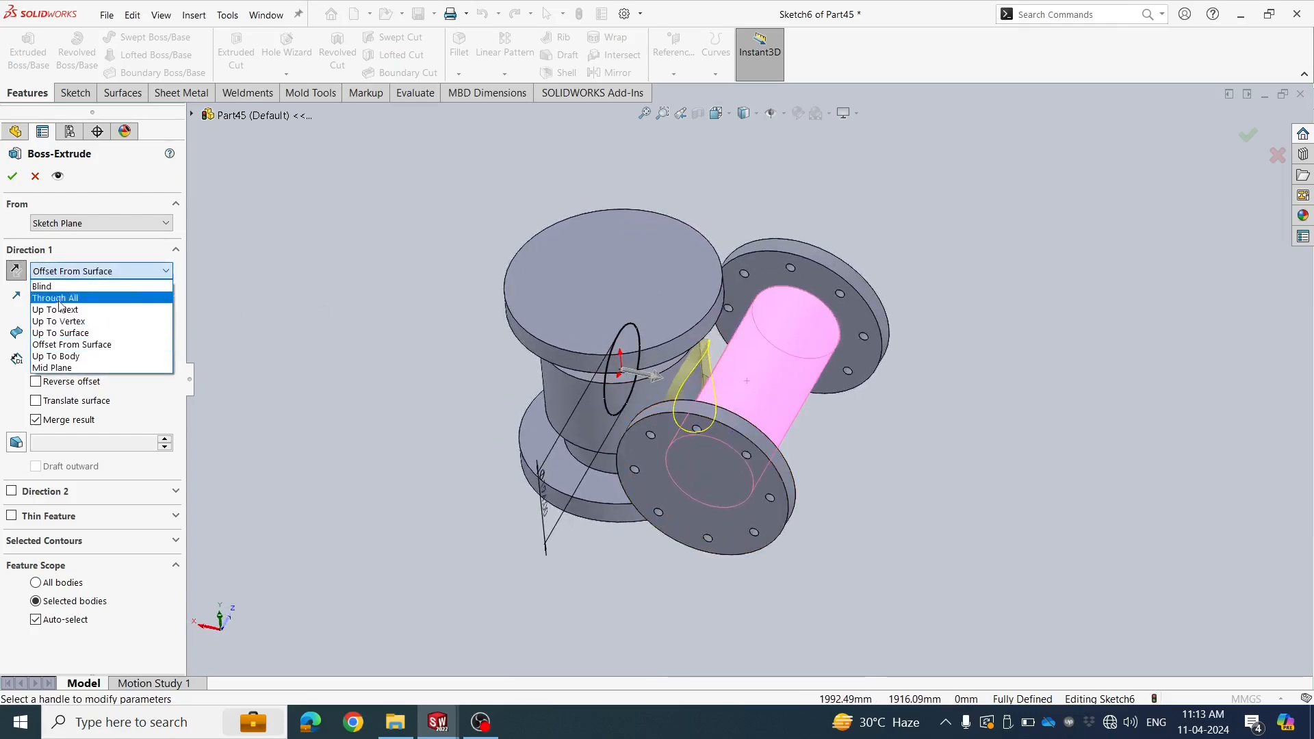
click(72, 344)
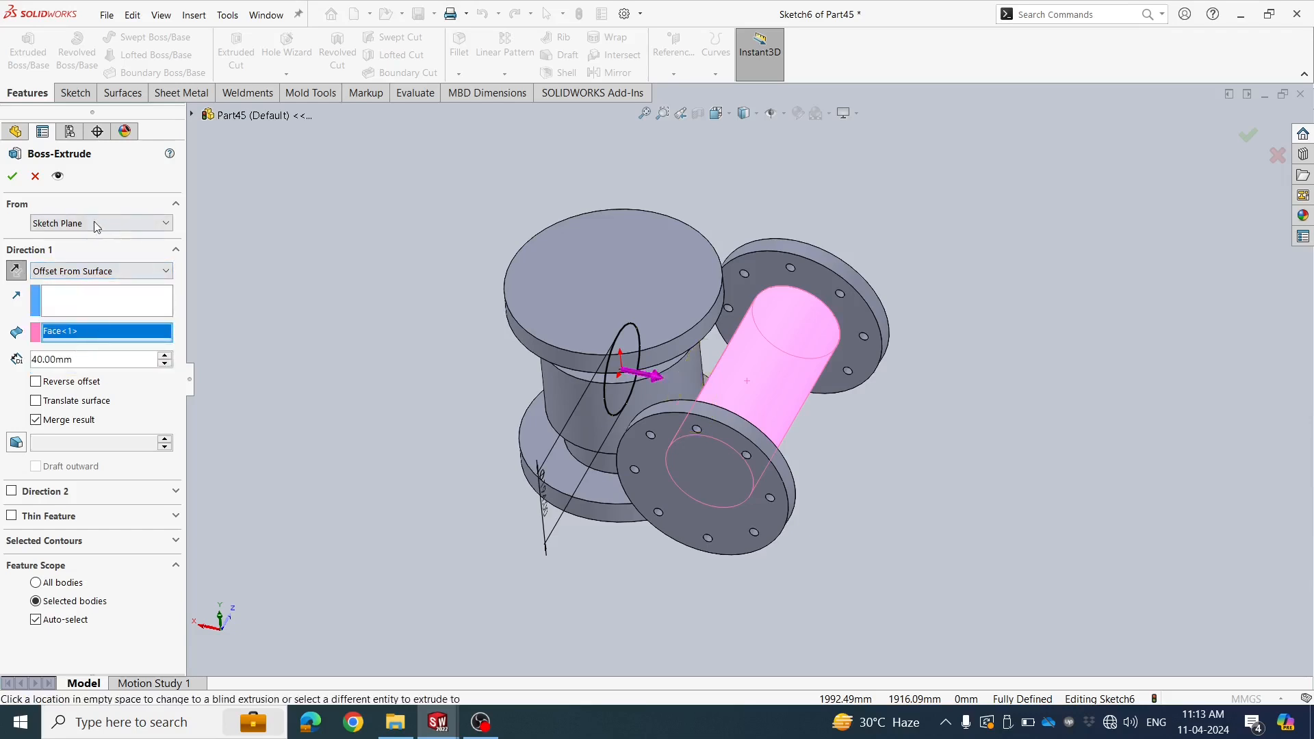
click(95, 226)
click(80, 240)
click(65, 223)
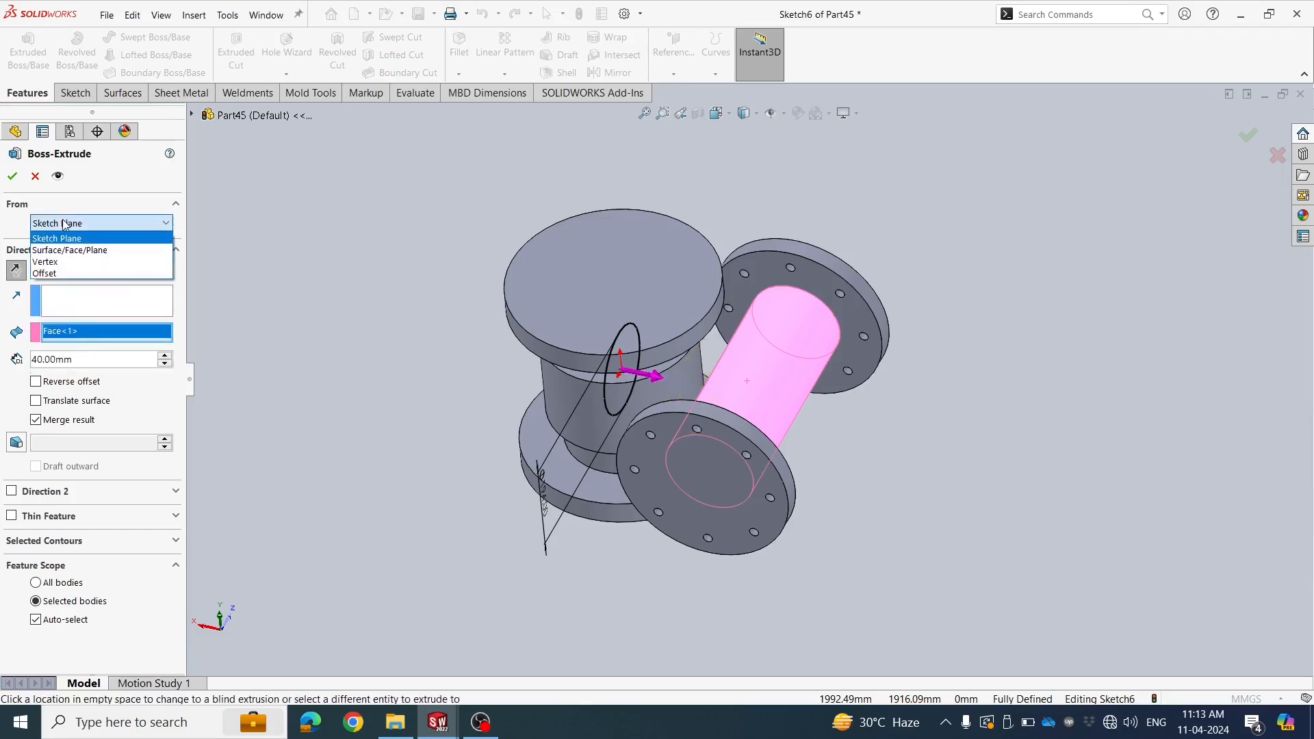
click(64, 223)
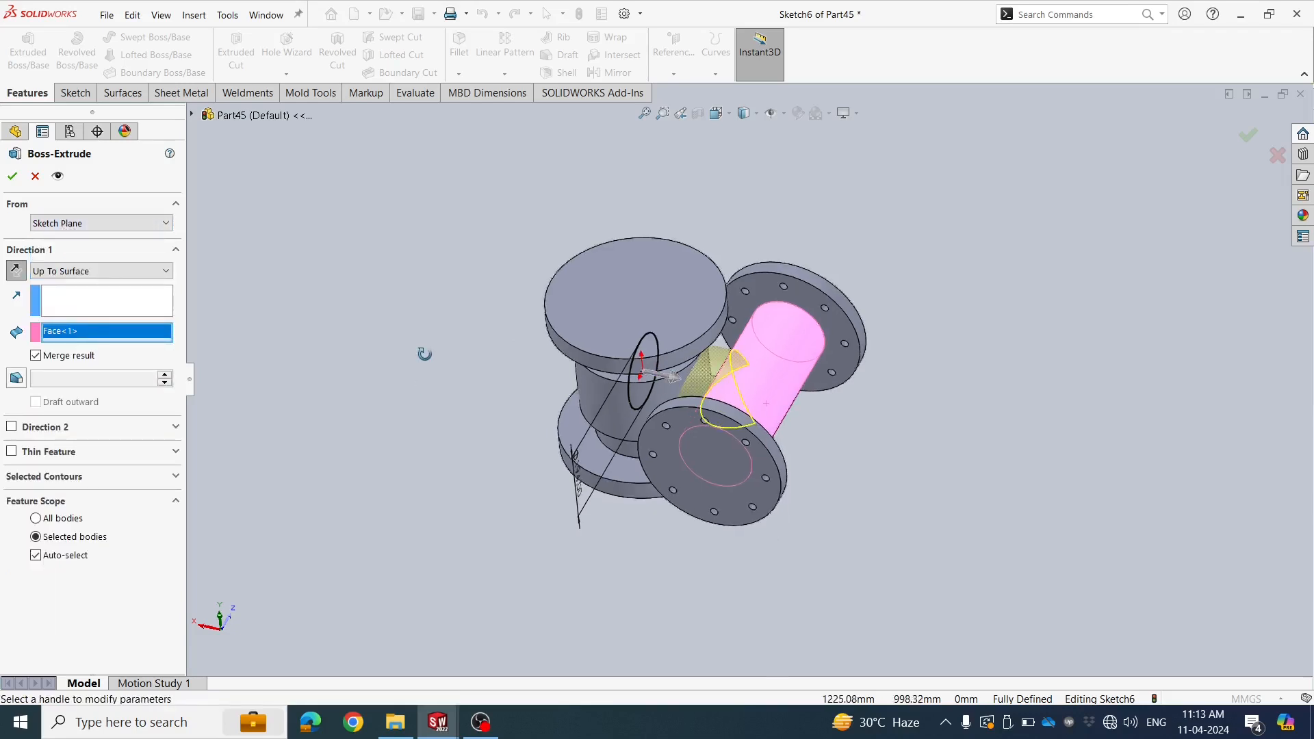
middle_drag(425, 352, 729, 394)
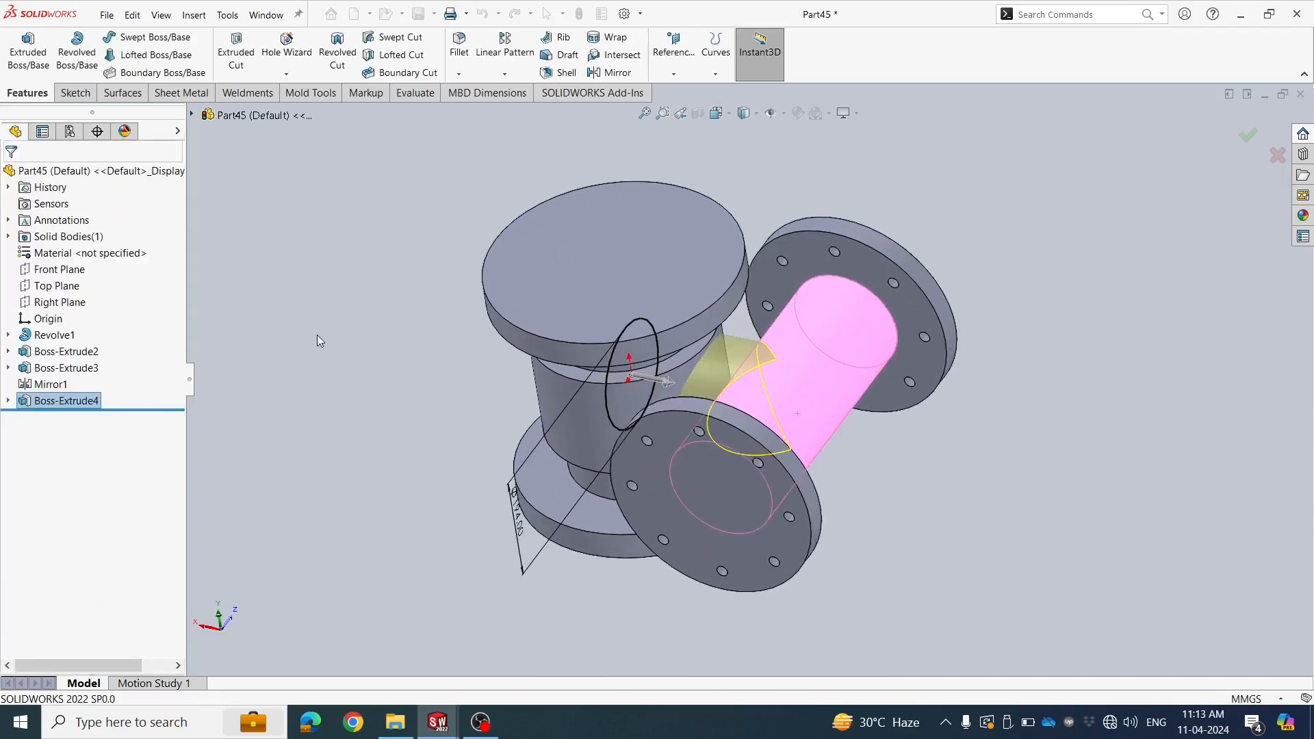
scroll(688, 399, up, 1)
mouse_move(746, 405)
middle_down()
mouse_move(840, 273)
mouse_move(815, 350)
mouse_move(741, 419)
mouse_move(736, 373)
mouse_move(757, 424)
mouse_move(770, 401)
mouse_move(756, 469)
mouse_move(835, 503)
mouse_move(738, 430)
middle_up()
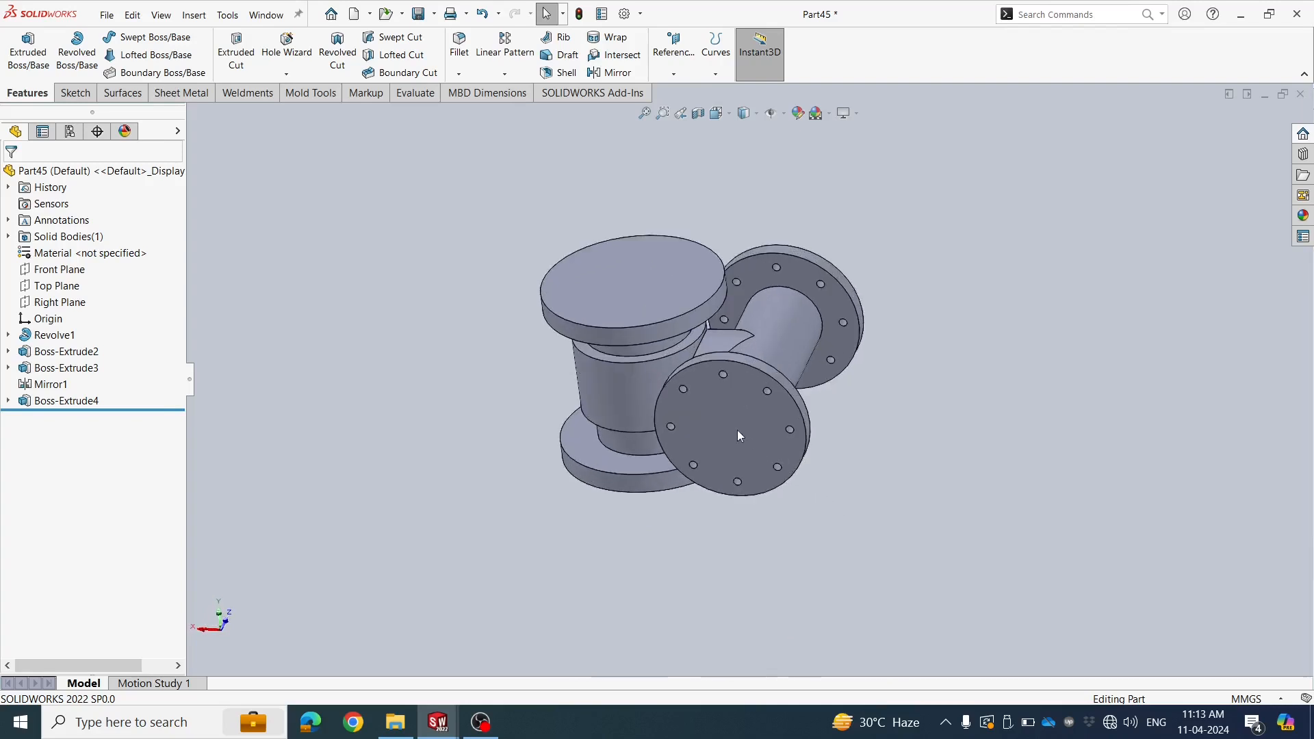
Start a sketch on the Front Plane and draw a circle about 190 mm in diameter centred on the drilled flange
click(723, 420)
key(Escape)
click(54, 271)
click(73, 247)
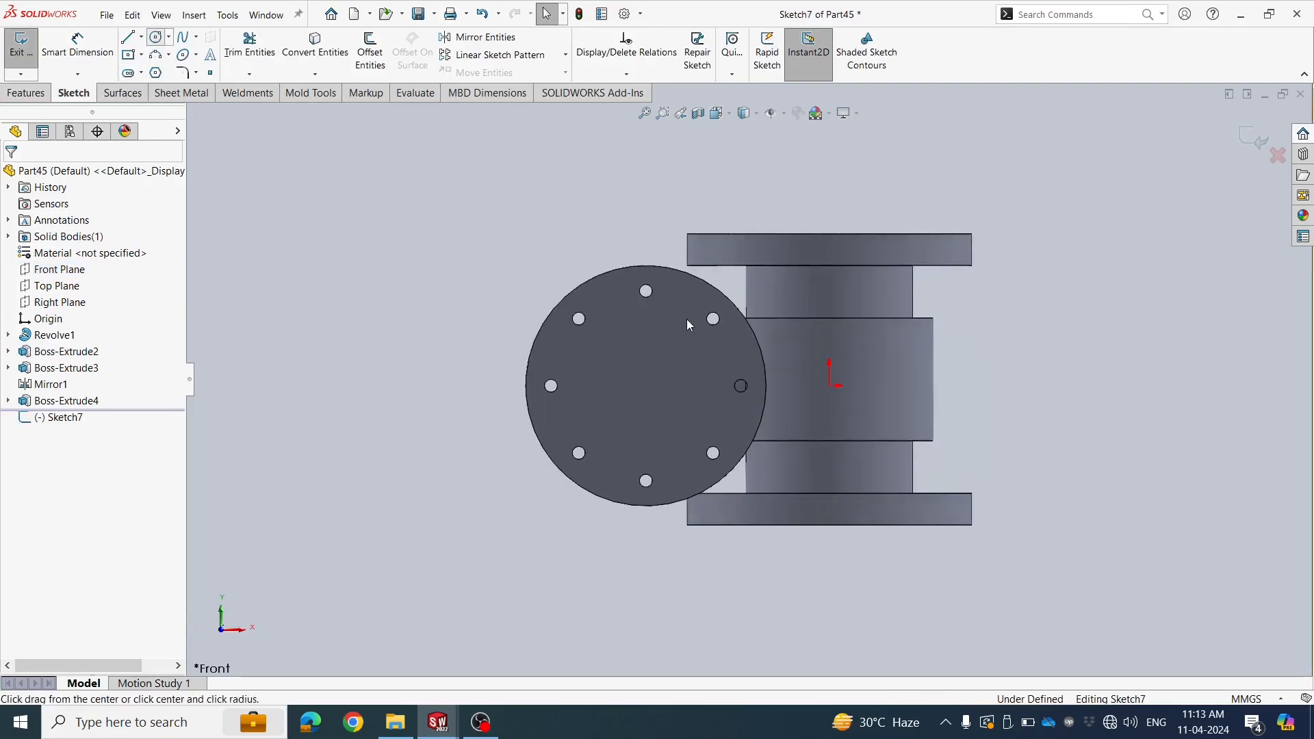
key(c)
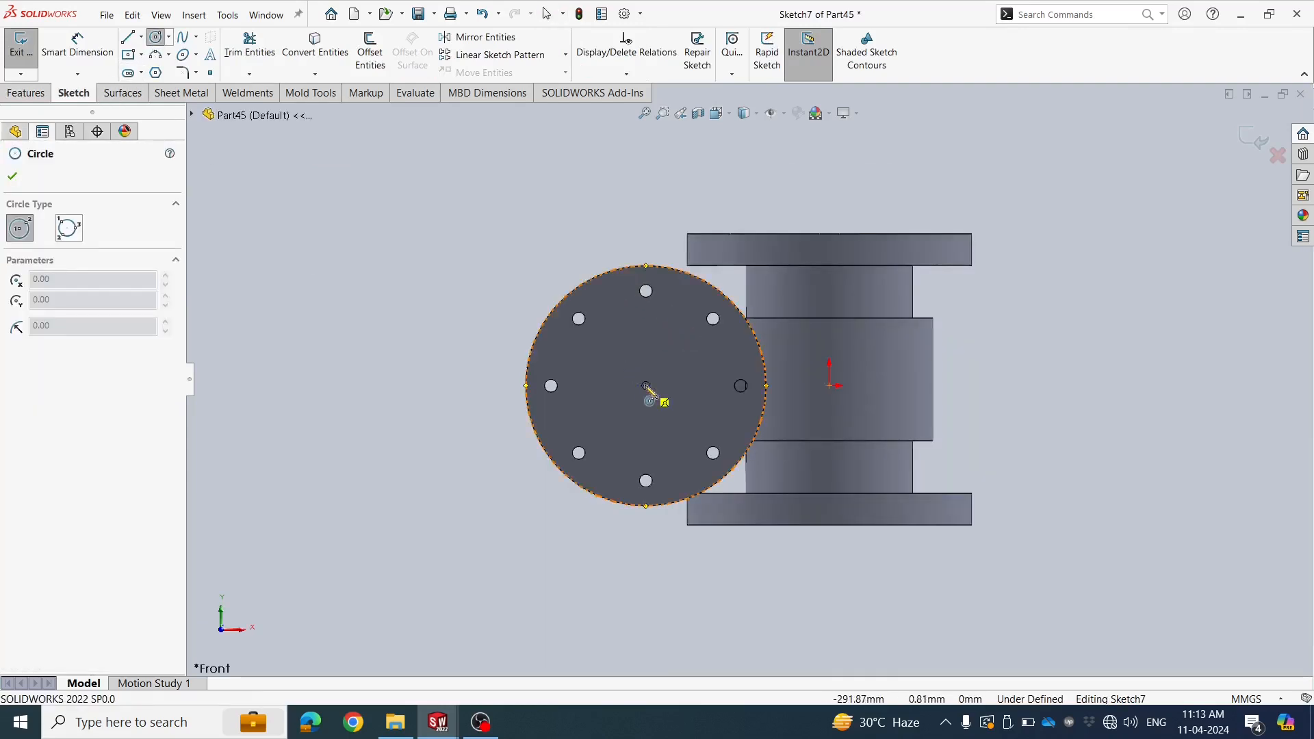
click(645, 385)
click(649, 331)
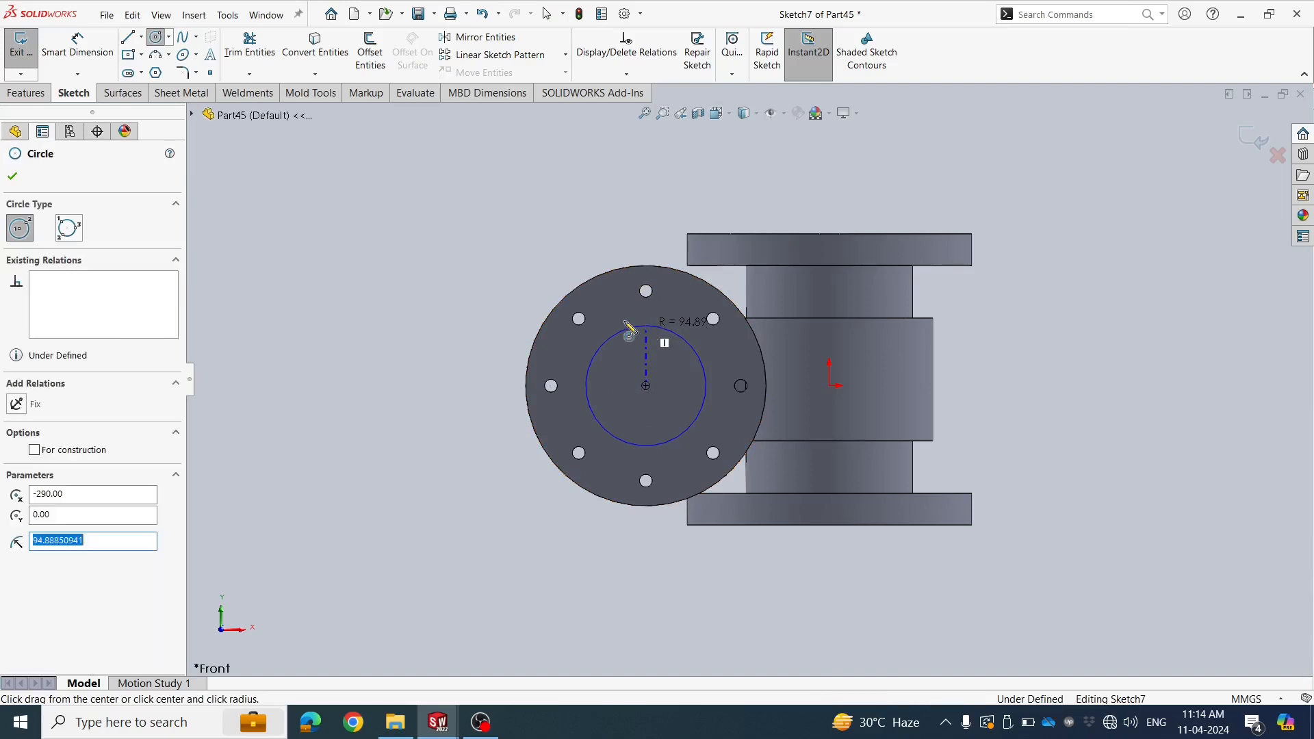
Dimension the flange-centred circle's diameter and set it to 190 mm
key(d)
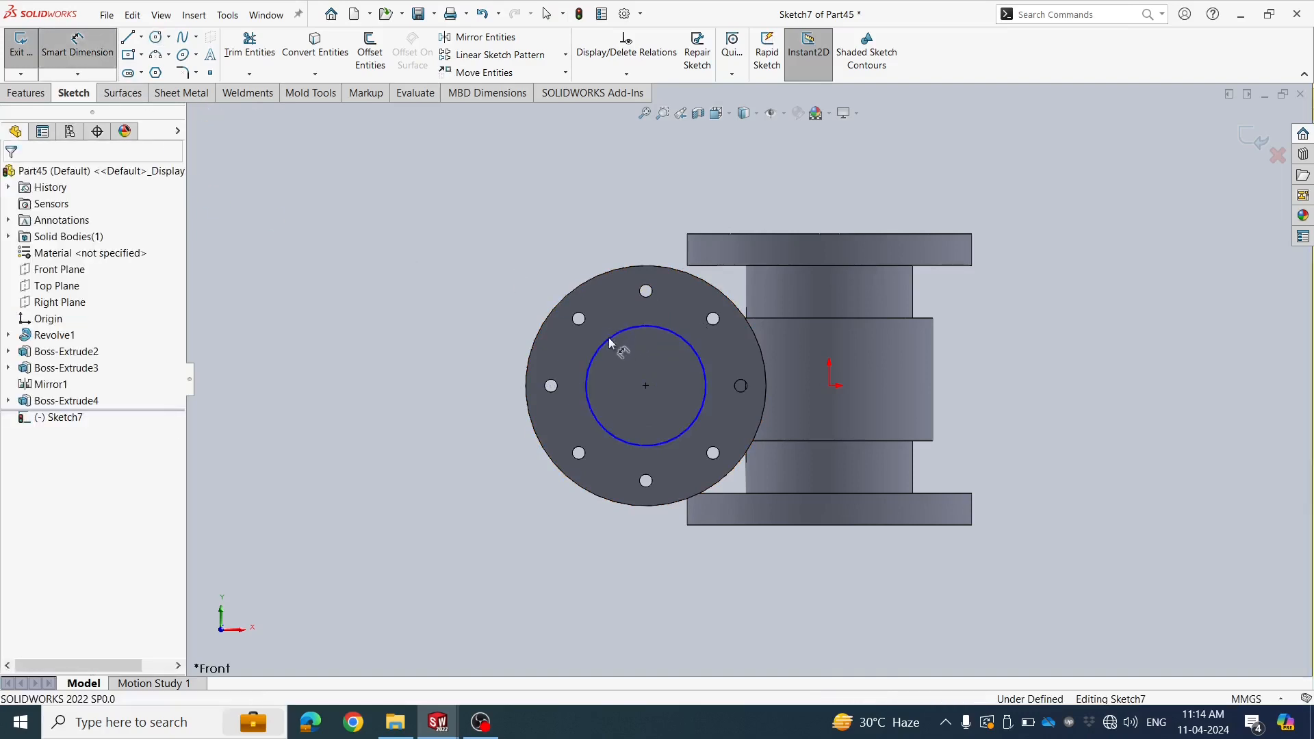
click(611, 342)
click(483, 317)
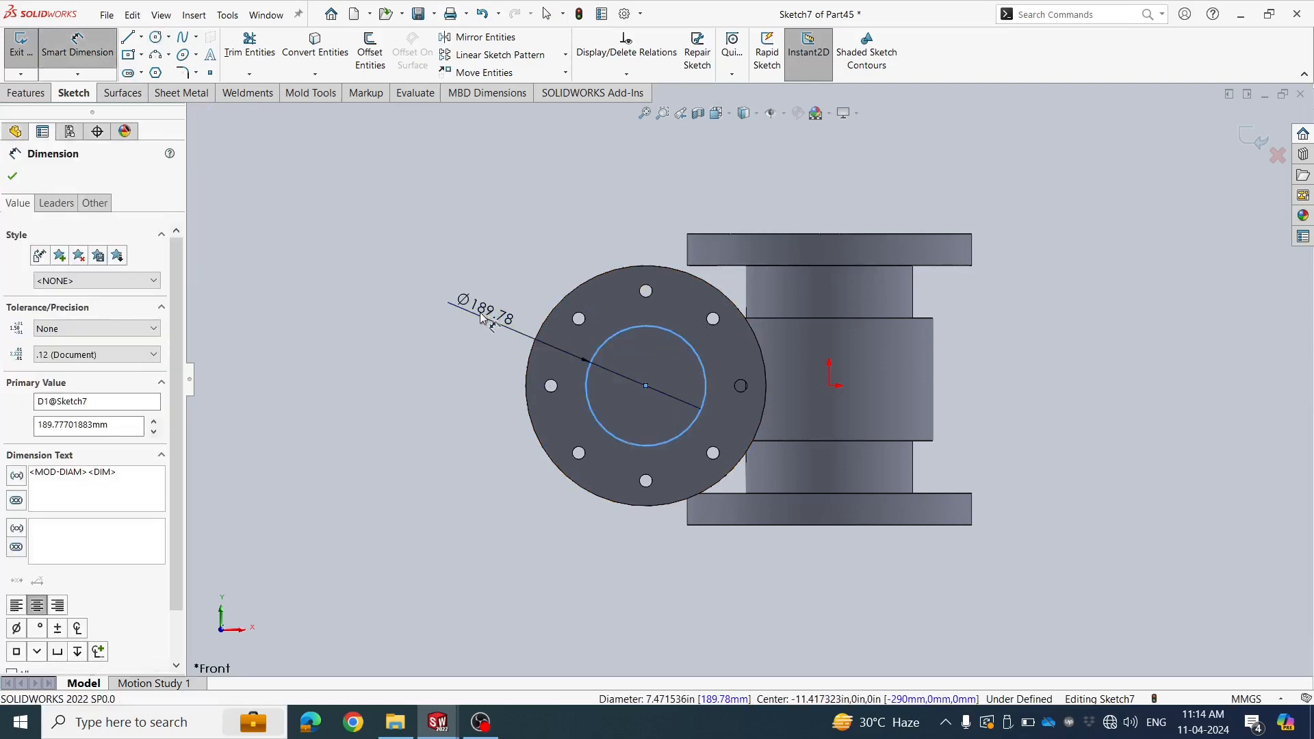
key(Return)
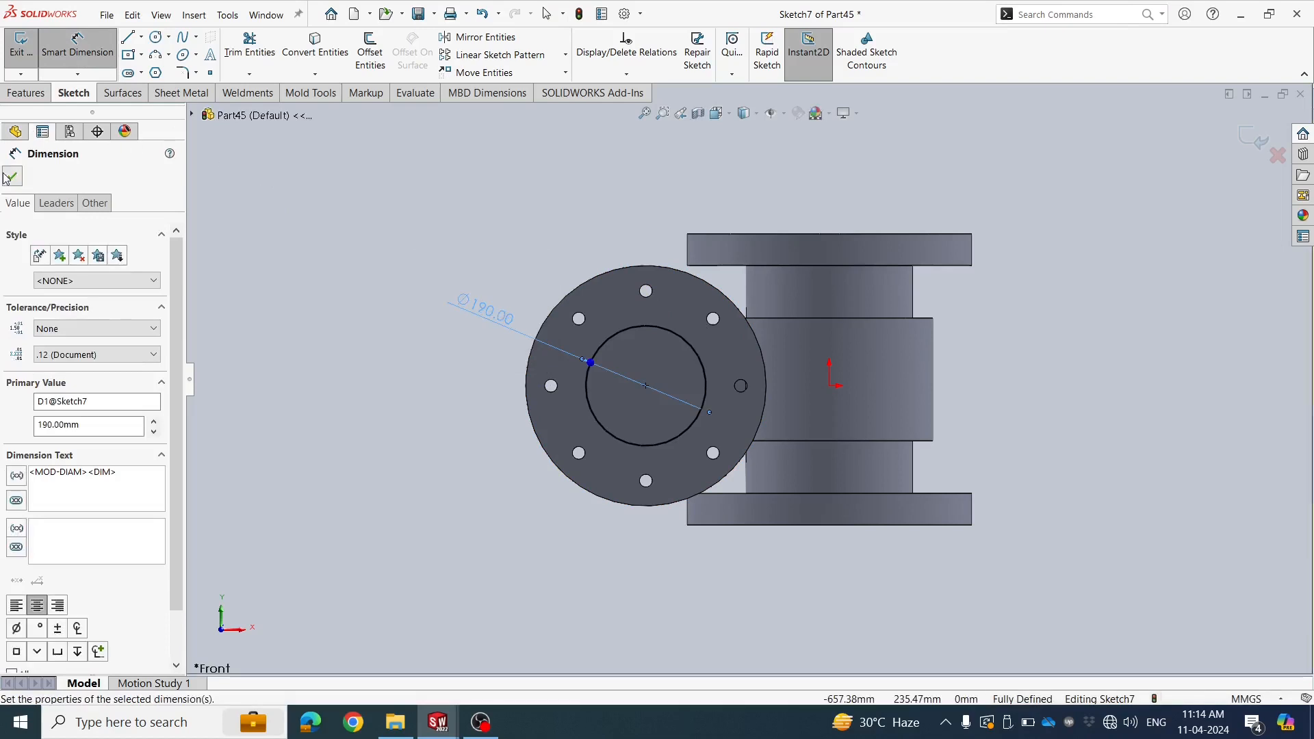
click(11, 176)
Extrude-cut the 190 mm circle with Through All - Both to bore through the horizontal cylinder and its flanges
click(28, 95)
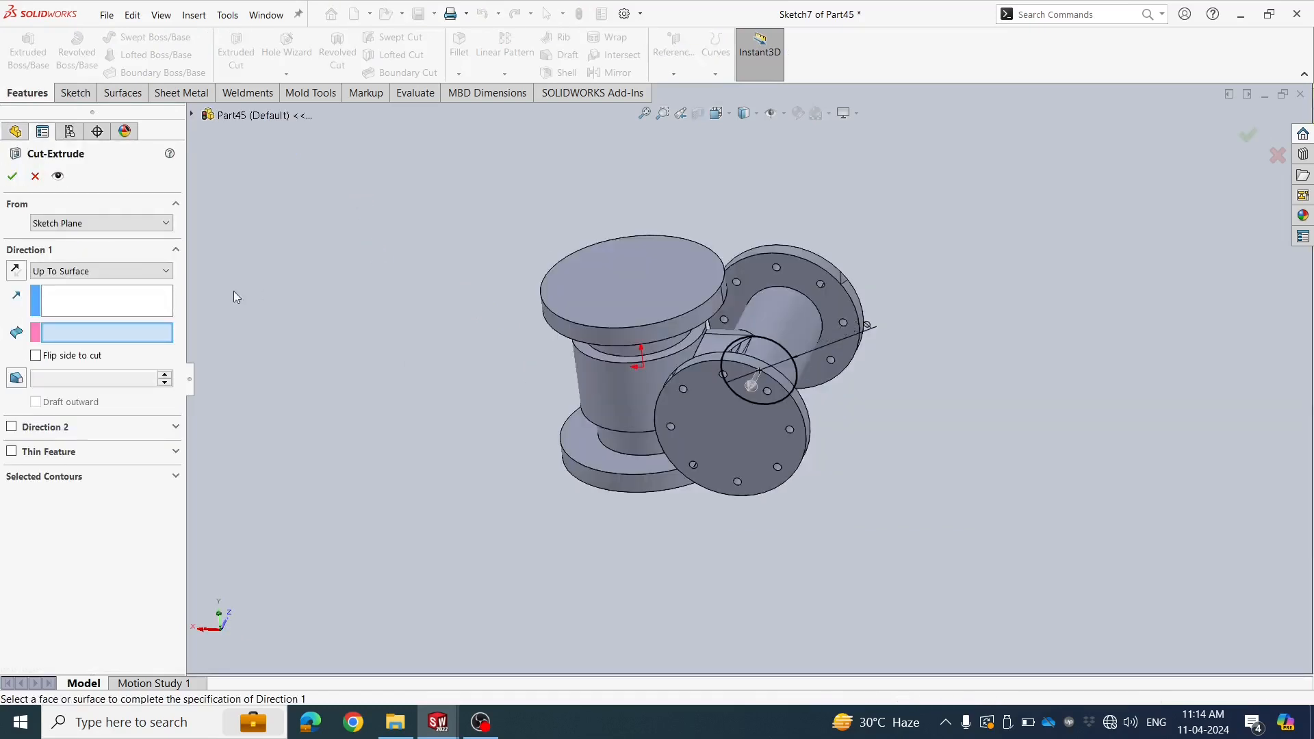
click(97, 271)
click(93, 305)
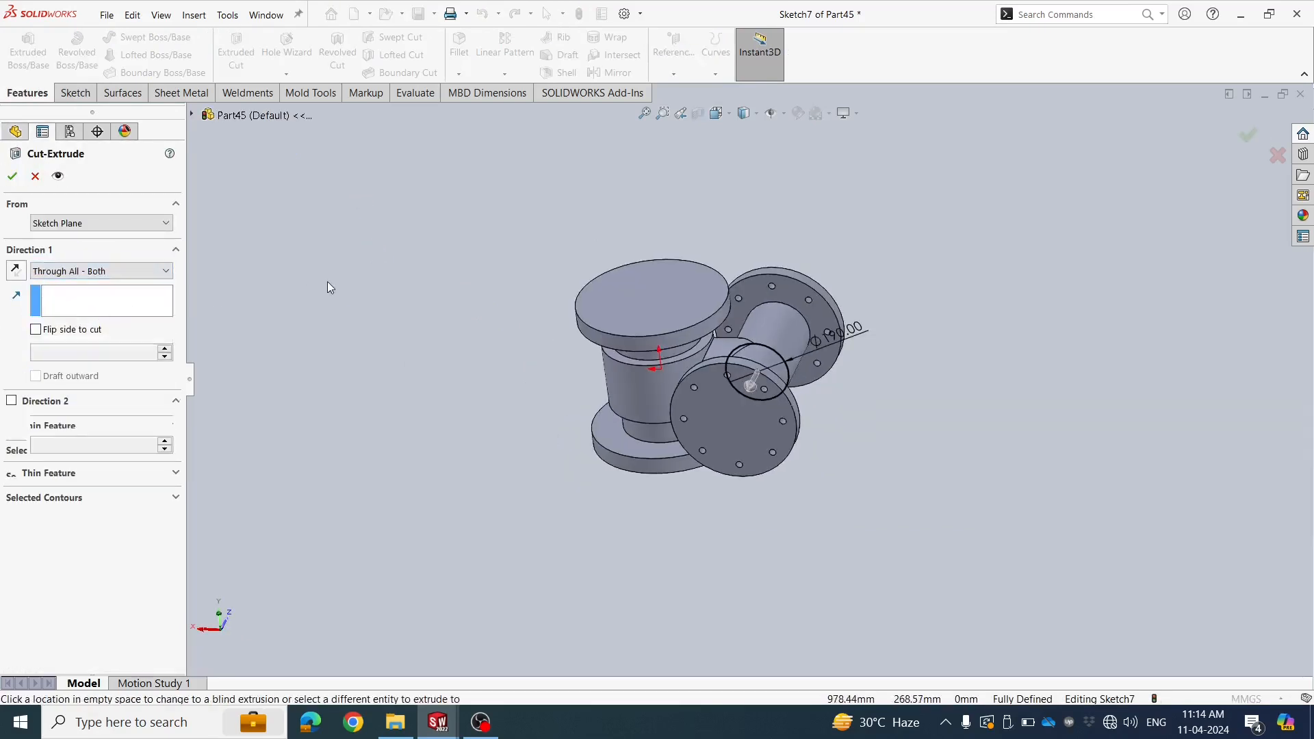
click(12, 178)
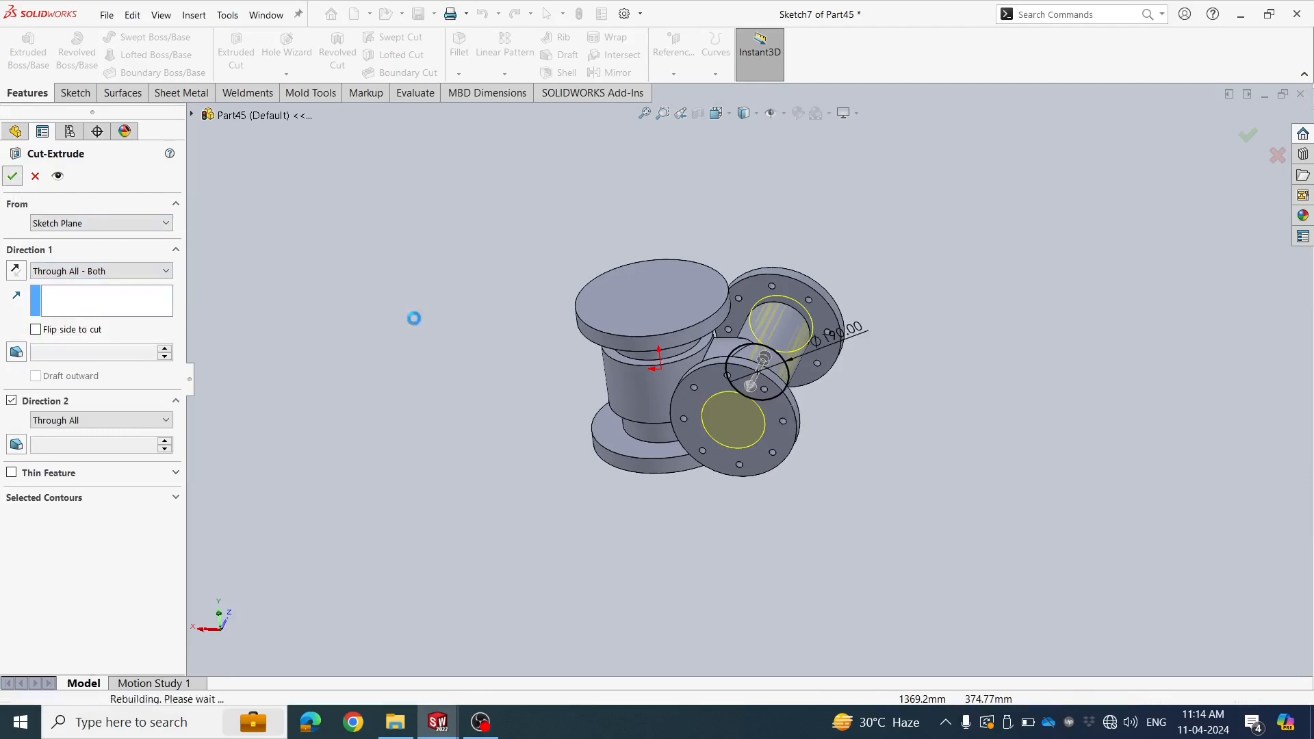
middle_drag(713, 419, 719, 375)
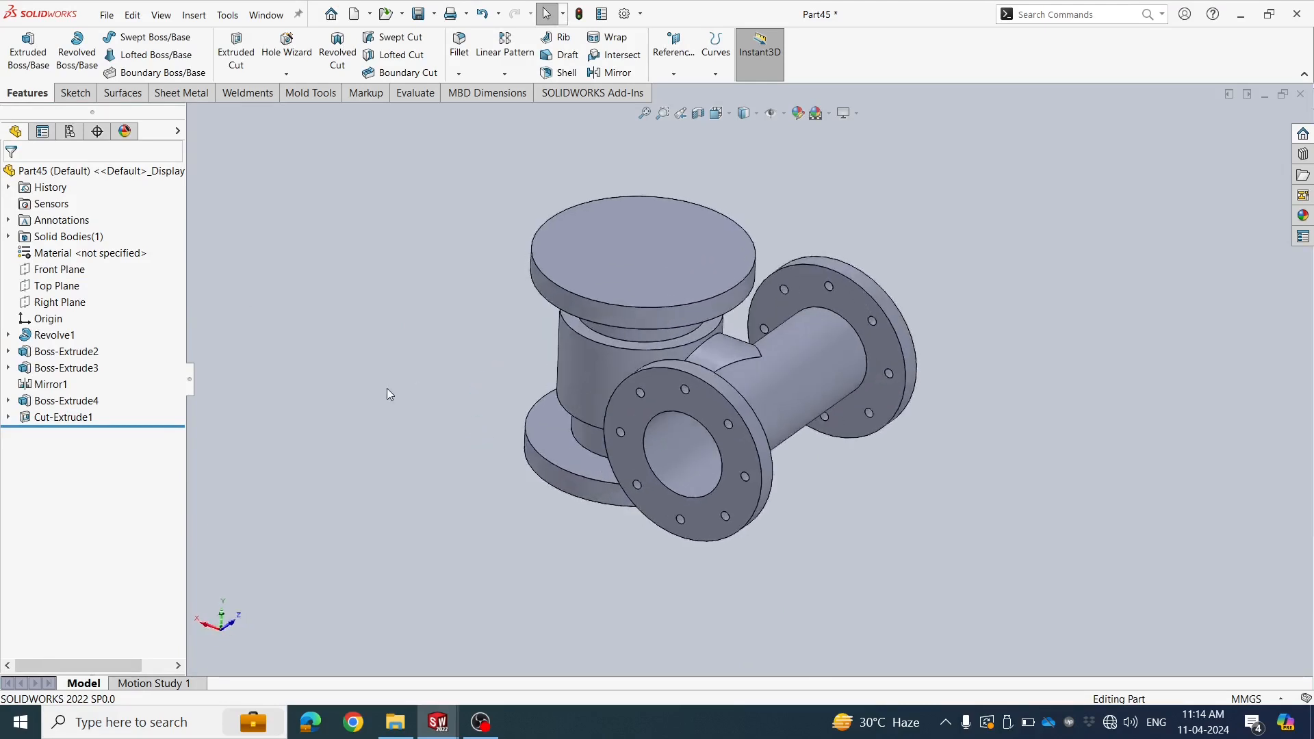
Start a sketch on the Right Plane and draw a circle about 221 mm in diameter centred on the origin
click(53, 303)
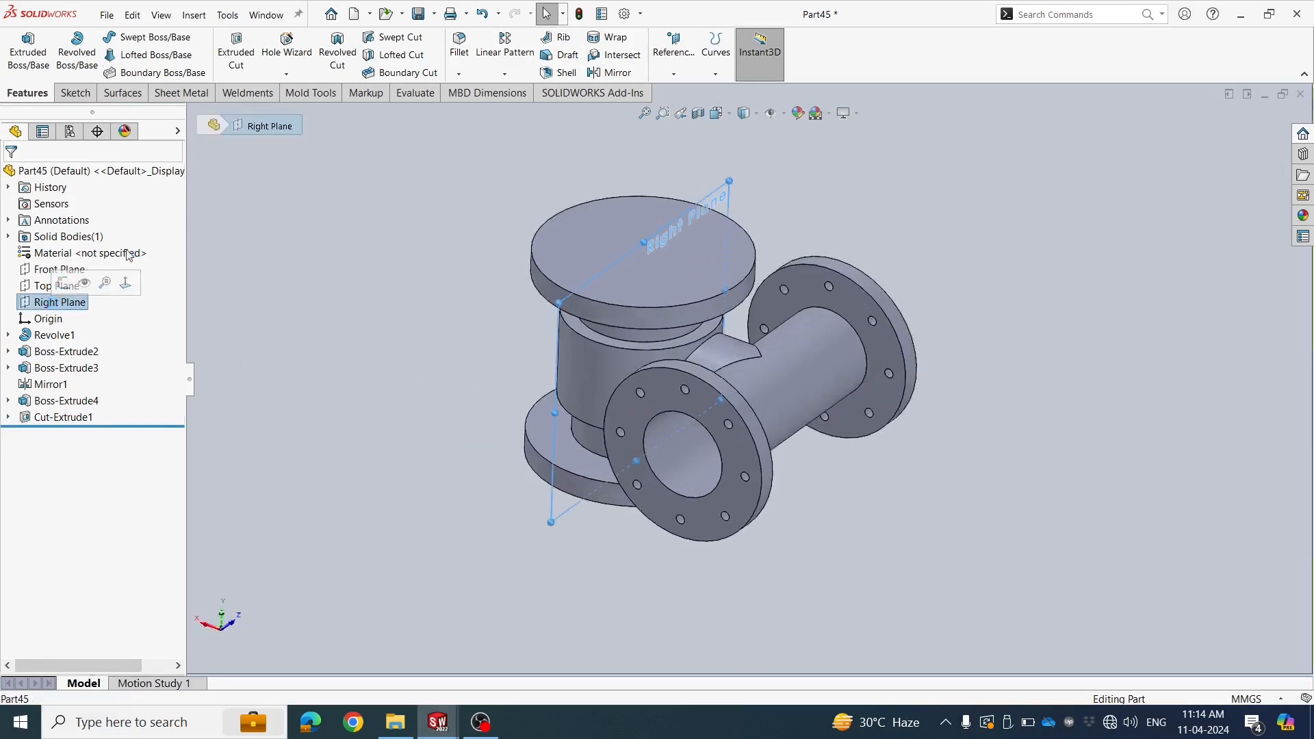
click(64, 284)
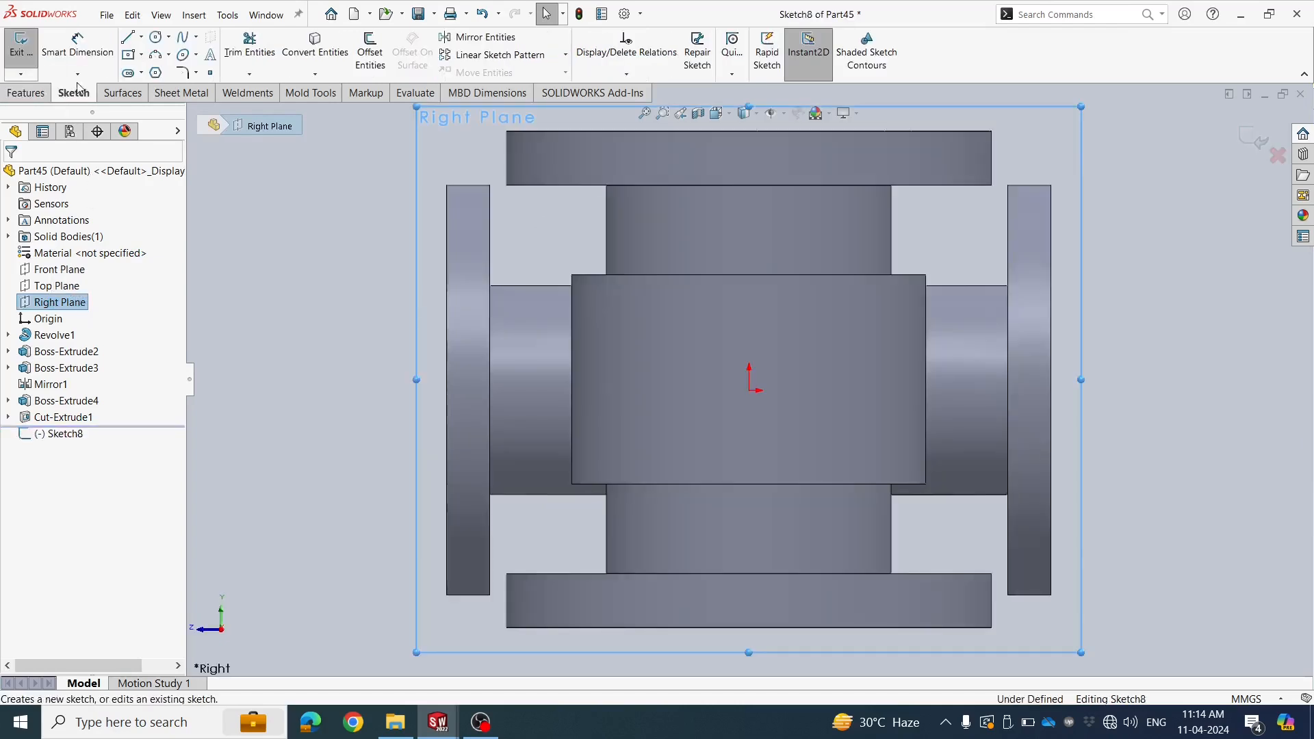
click(156, 39)
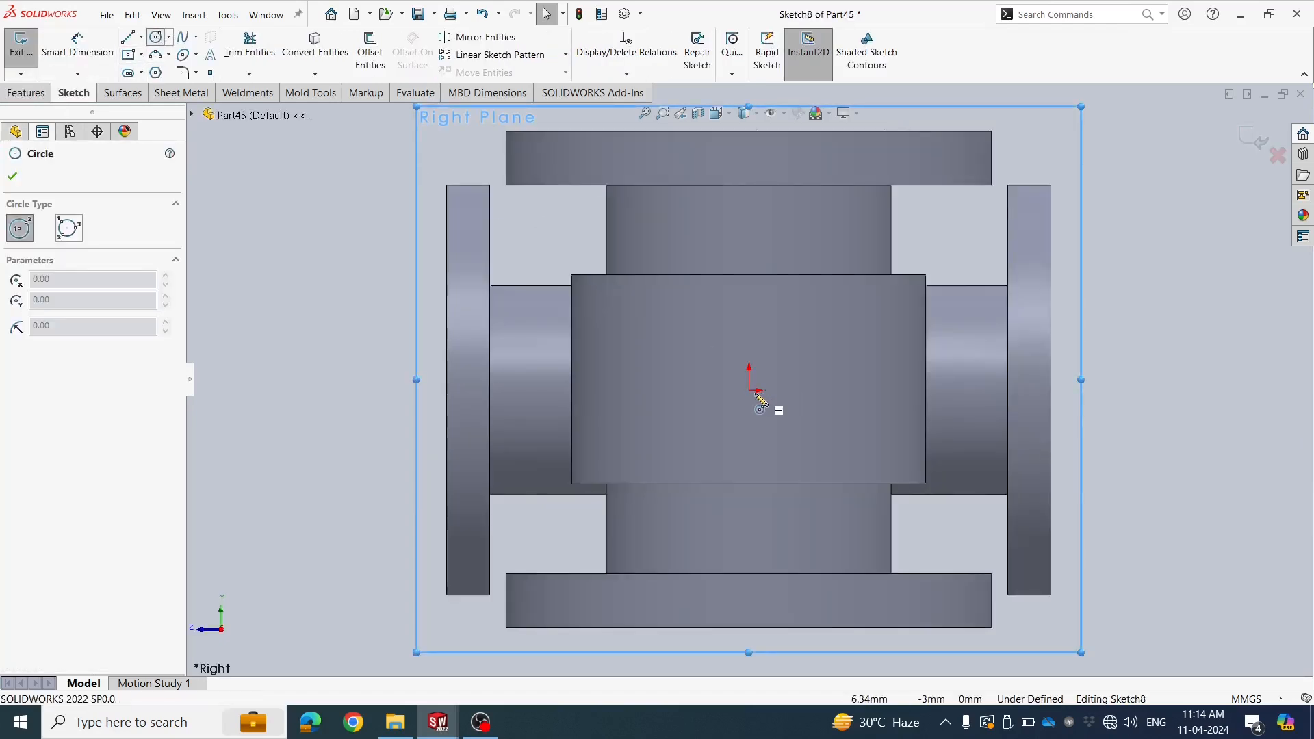
click(750, 391)
click(851, 332)
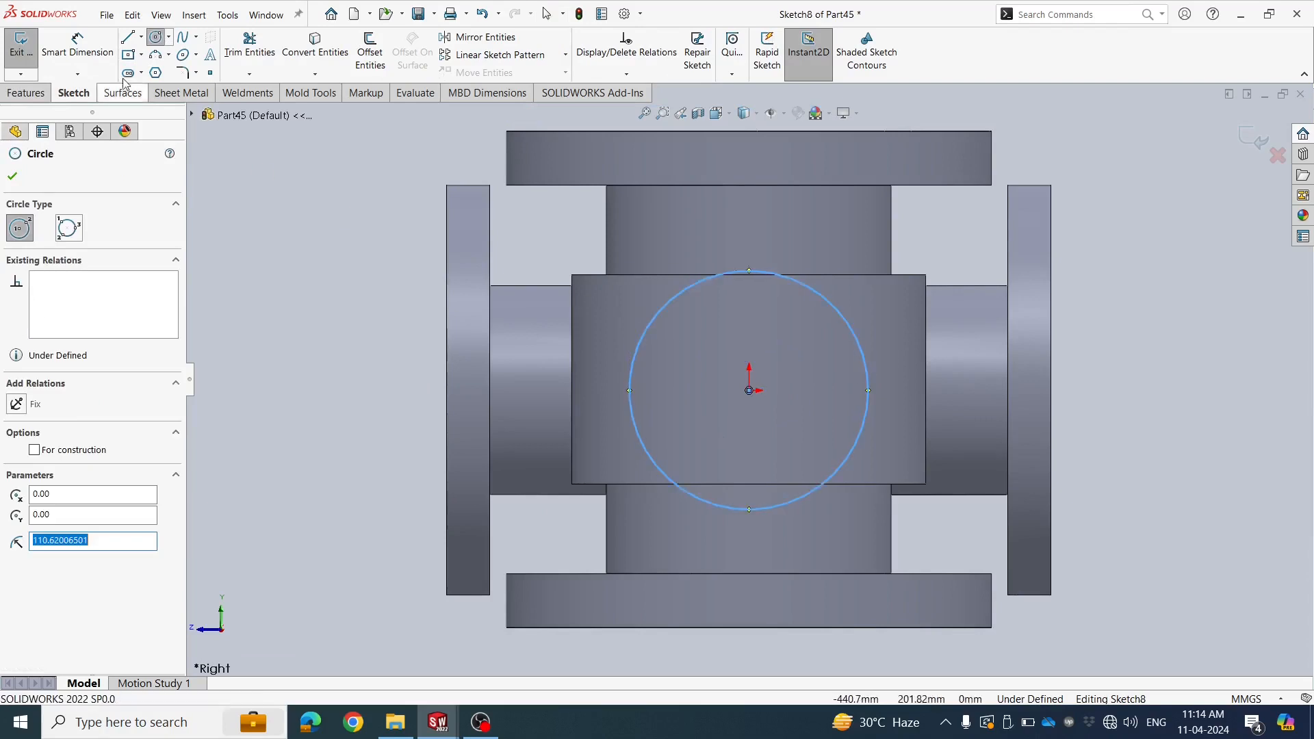
key(Escape)
Dimension the origin-centred circle's diameter and set it to 190 mm
click(864, 359)
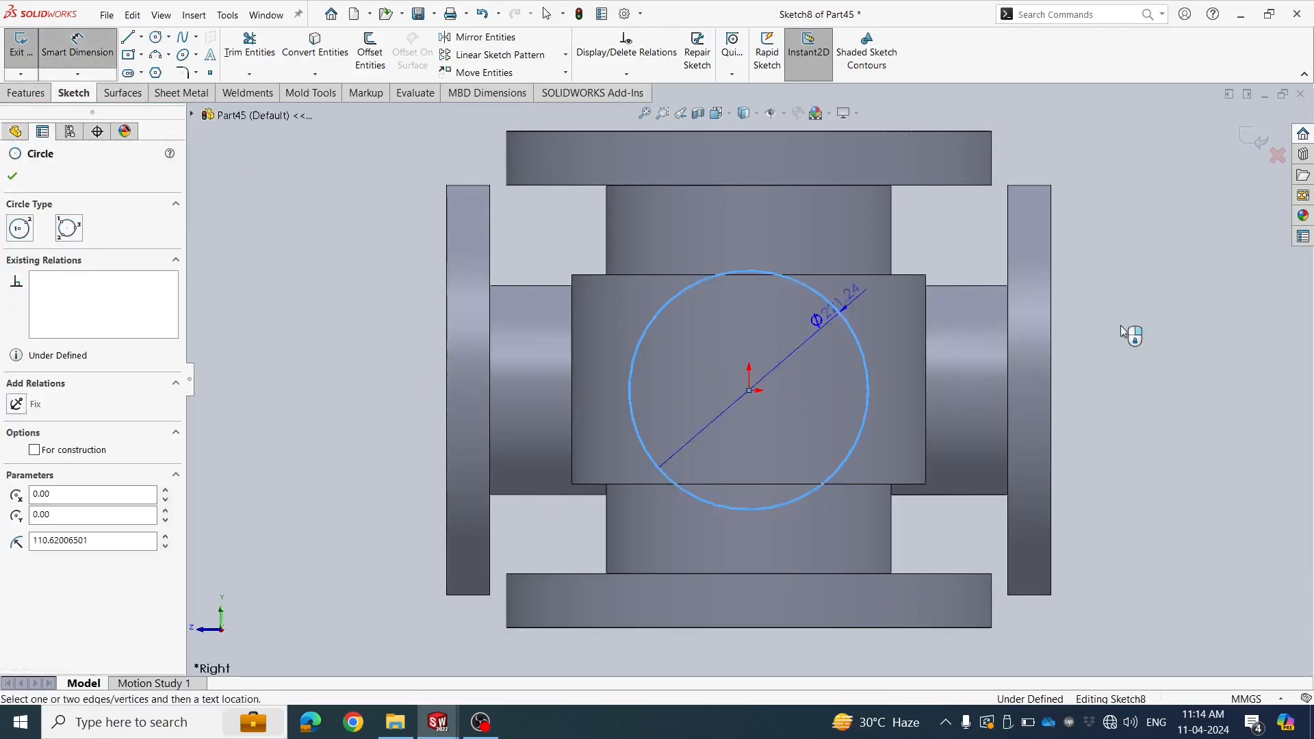
click(1123, 331)
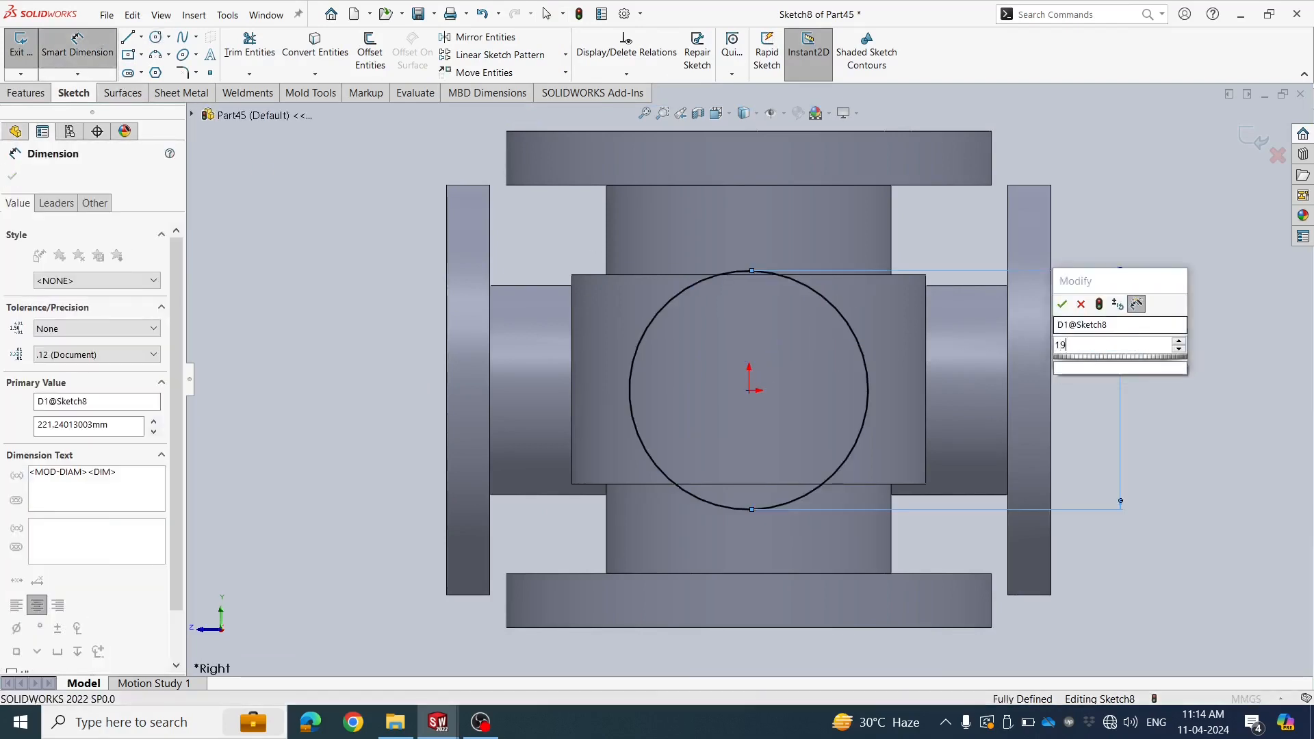
text(190)
key(Return)
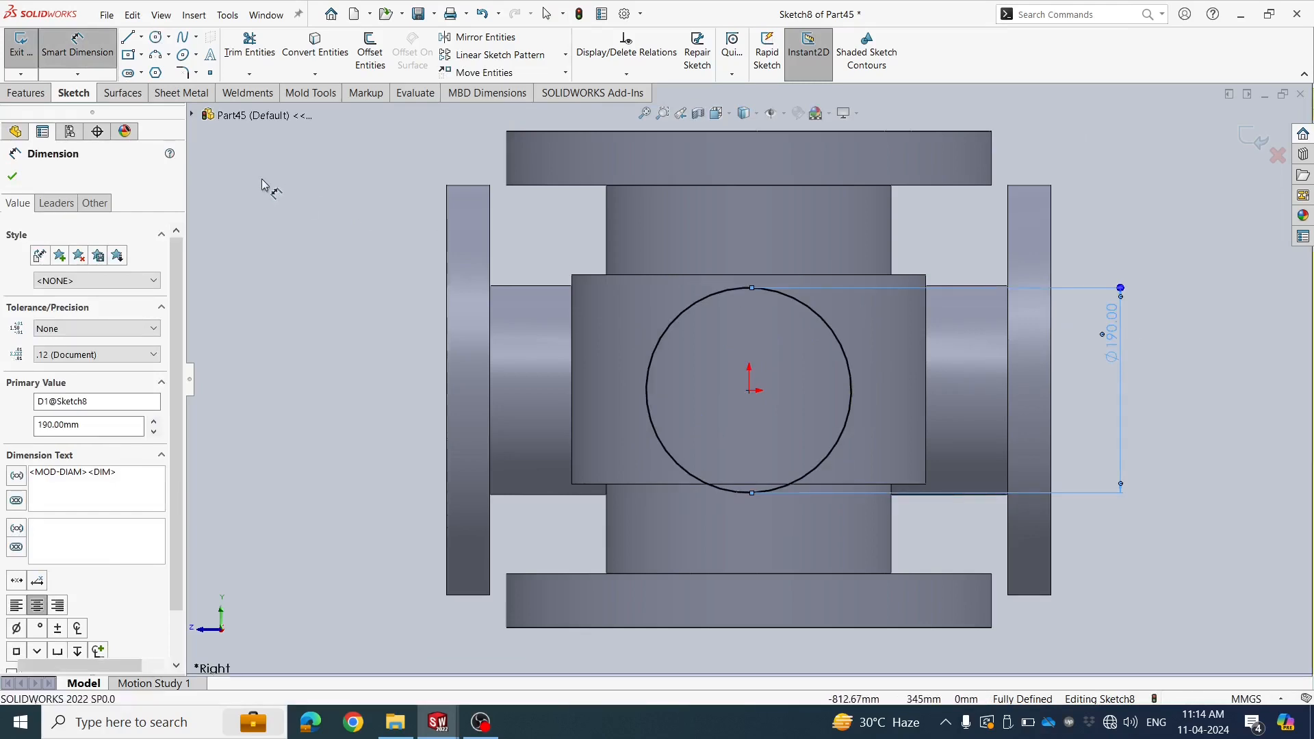
key(Escape)
key(f)
Extrude-cut the 190 mm origin-centred circle with Up To Surface, ending at the horizontal cylinder's outer face
click(28, 93)
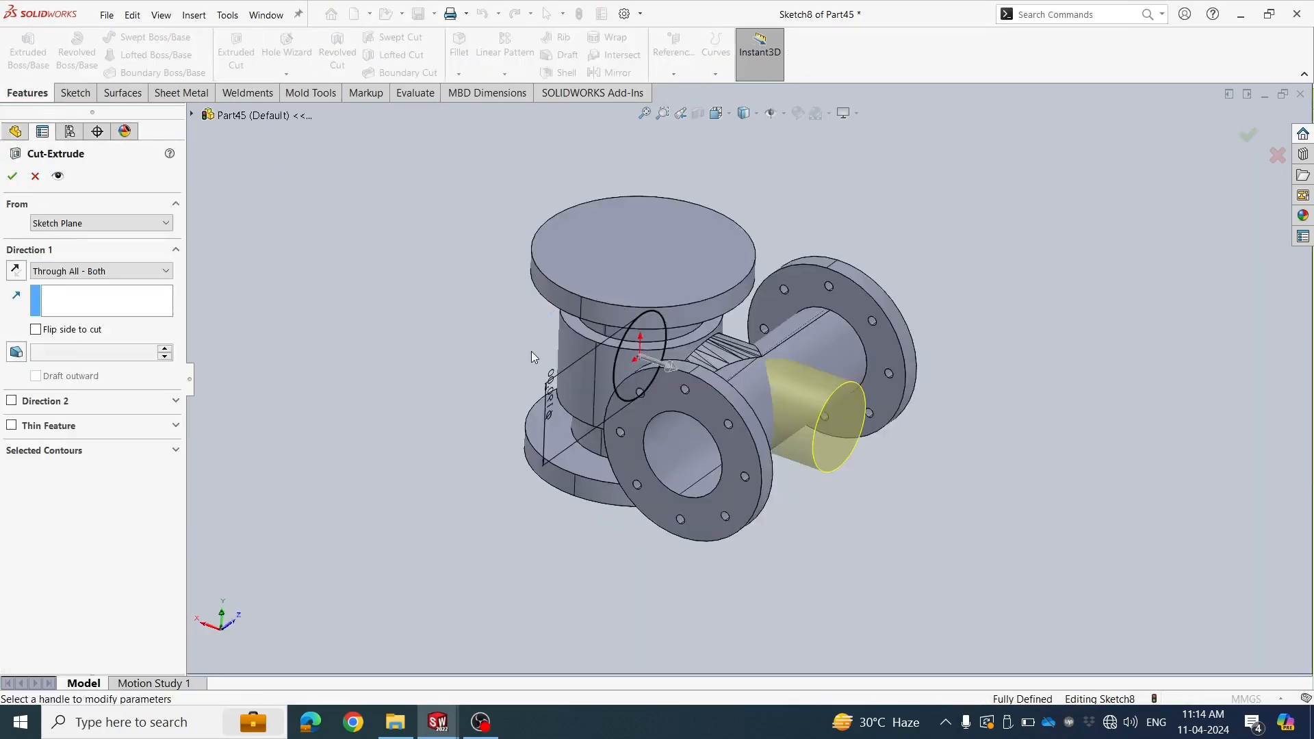
click(77, 271)
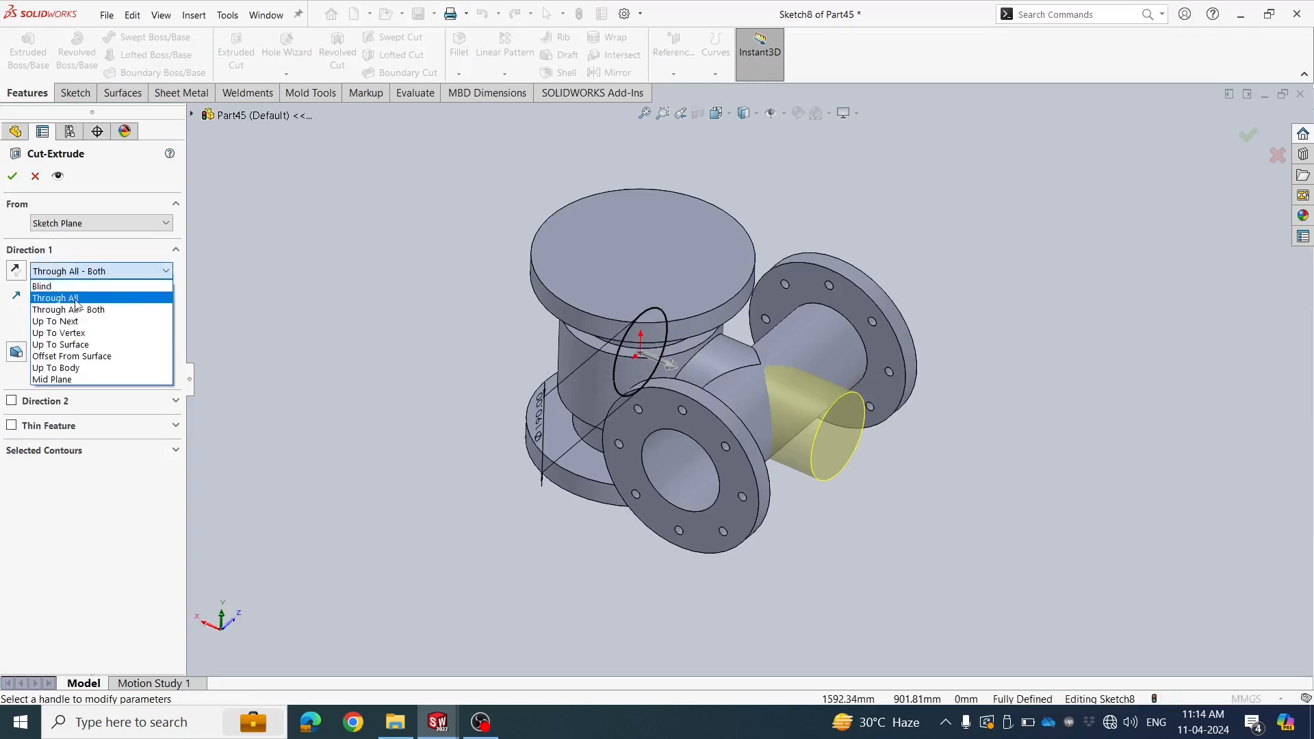
click(74, 345)
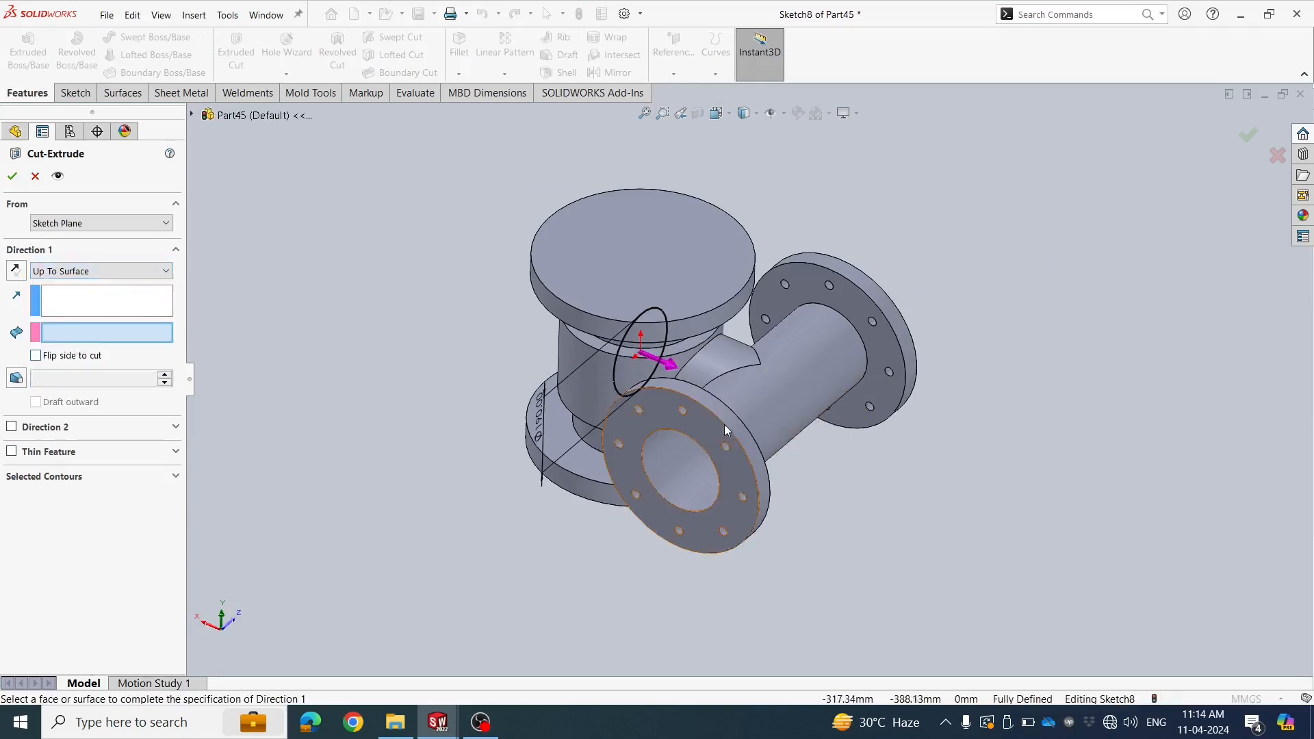
click(755, 395)
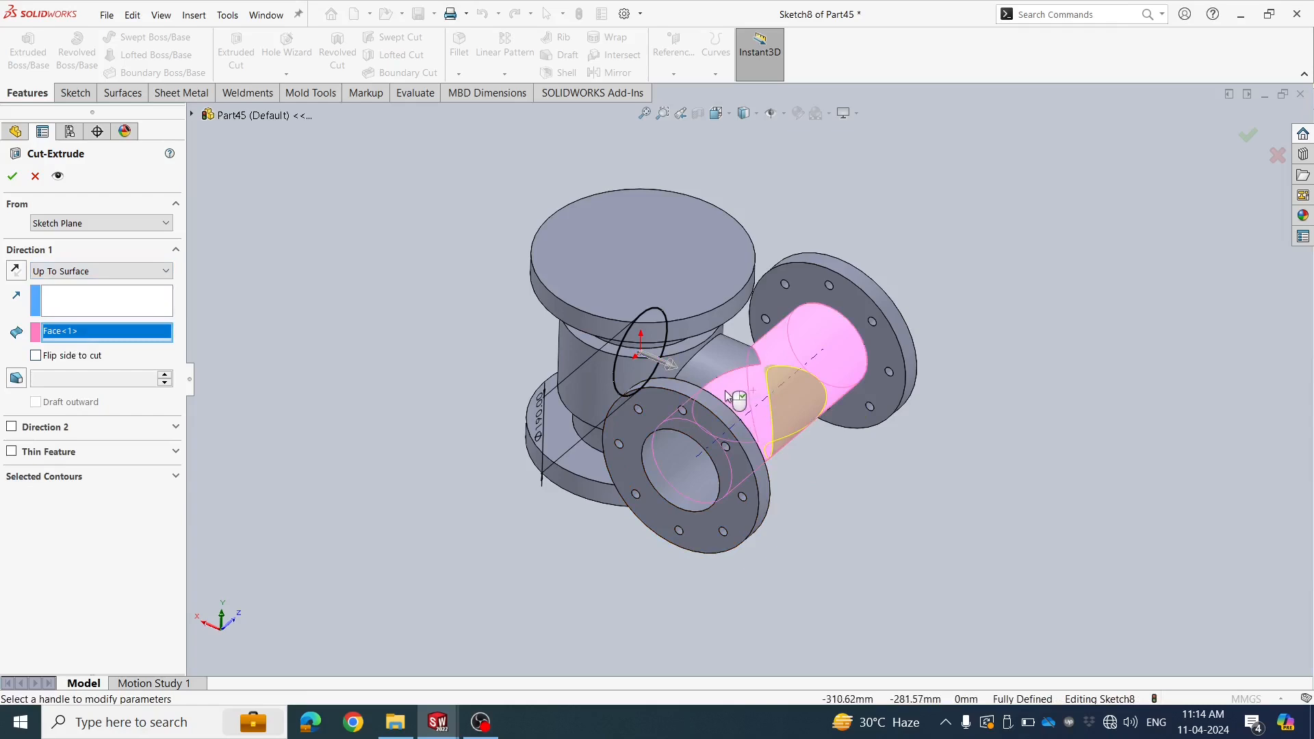
middle_drag(727, 396, 713, 468)
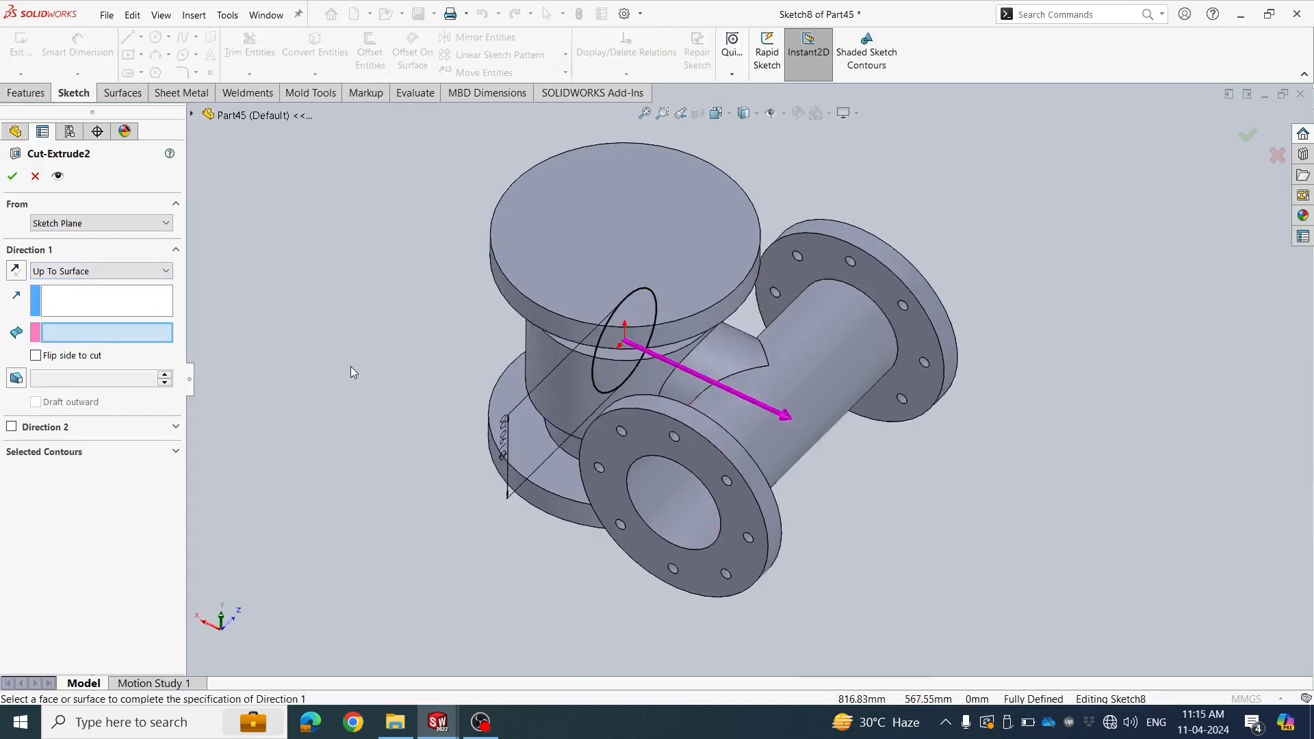
Edit the bore cut through the connecting boss and change its end condition to Blind
scroll(350, 367, up, 3)
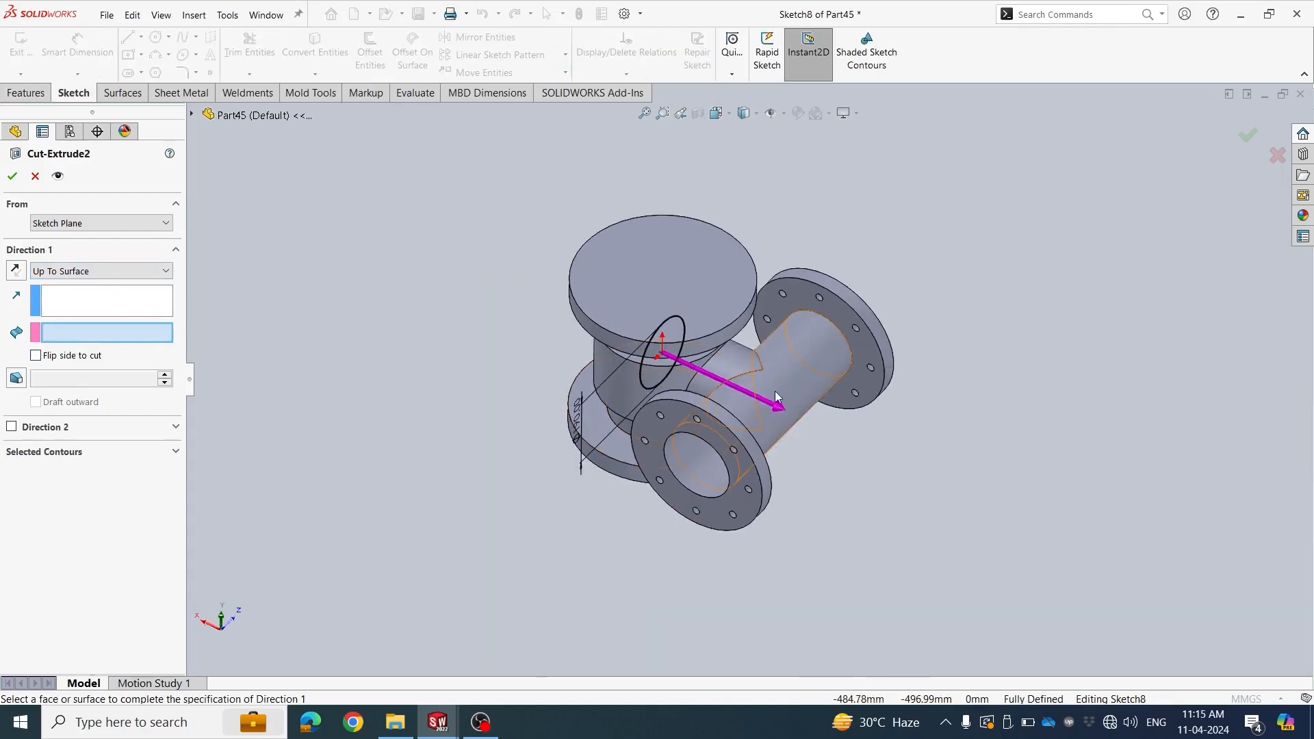
scroll(413, 305, down, 2)
click(103, 274)
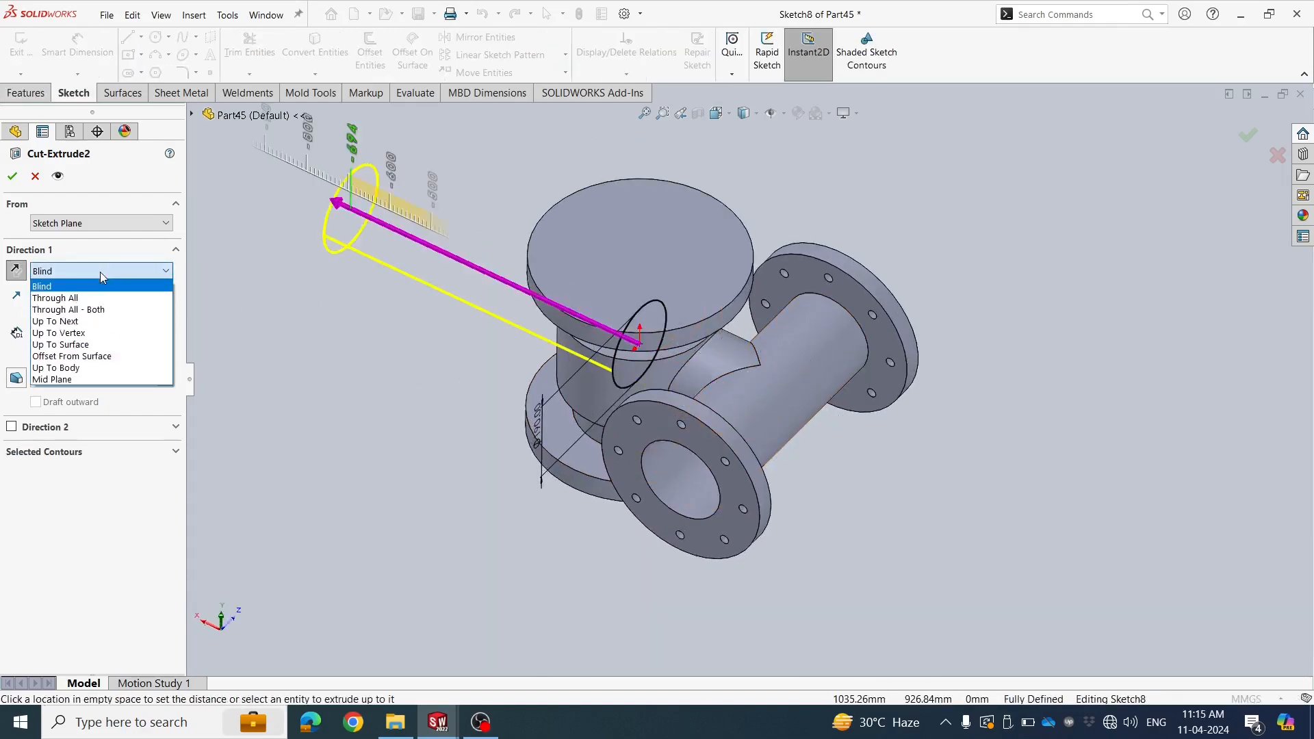
click(74, 287)
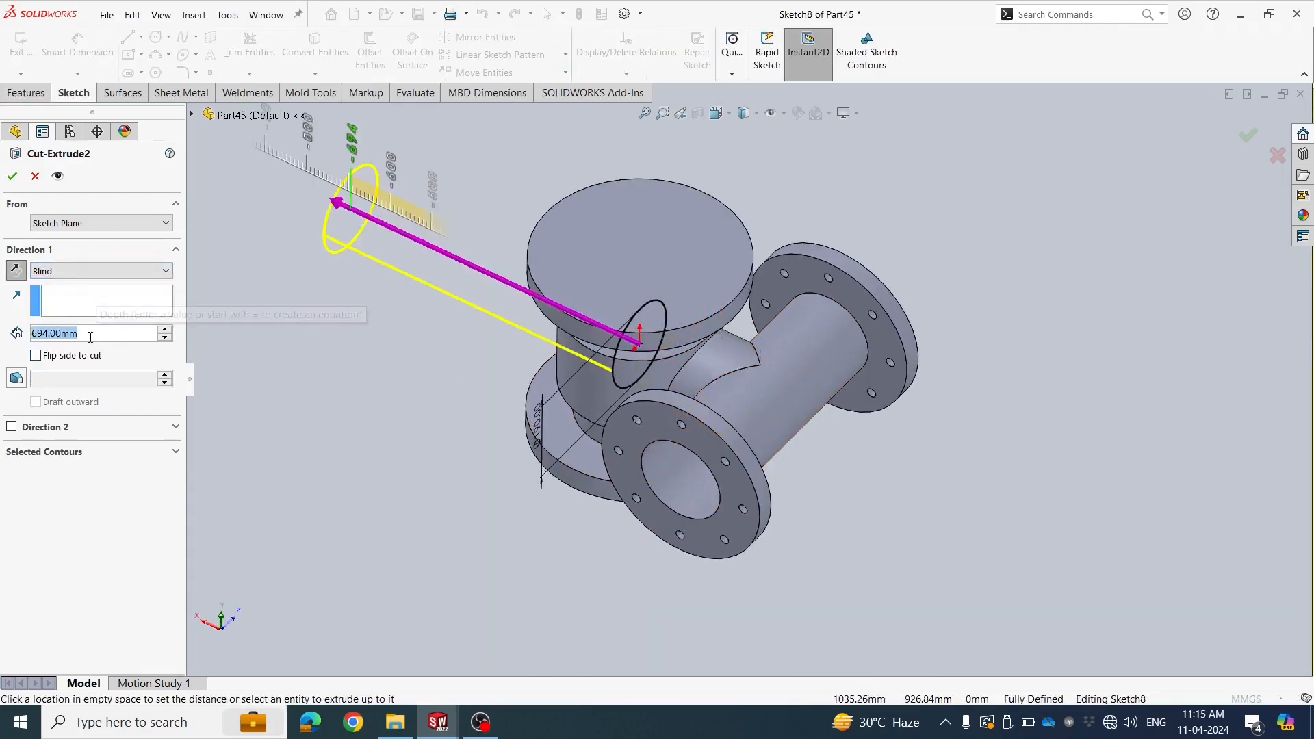
text(1)
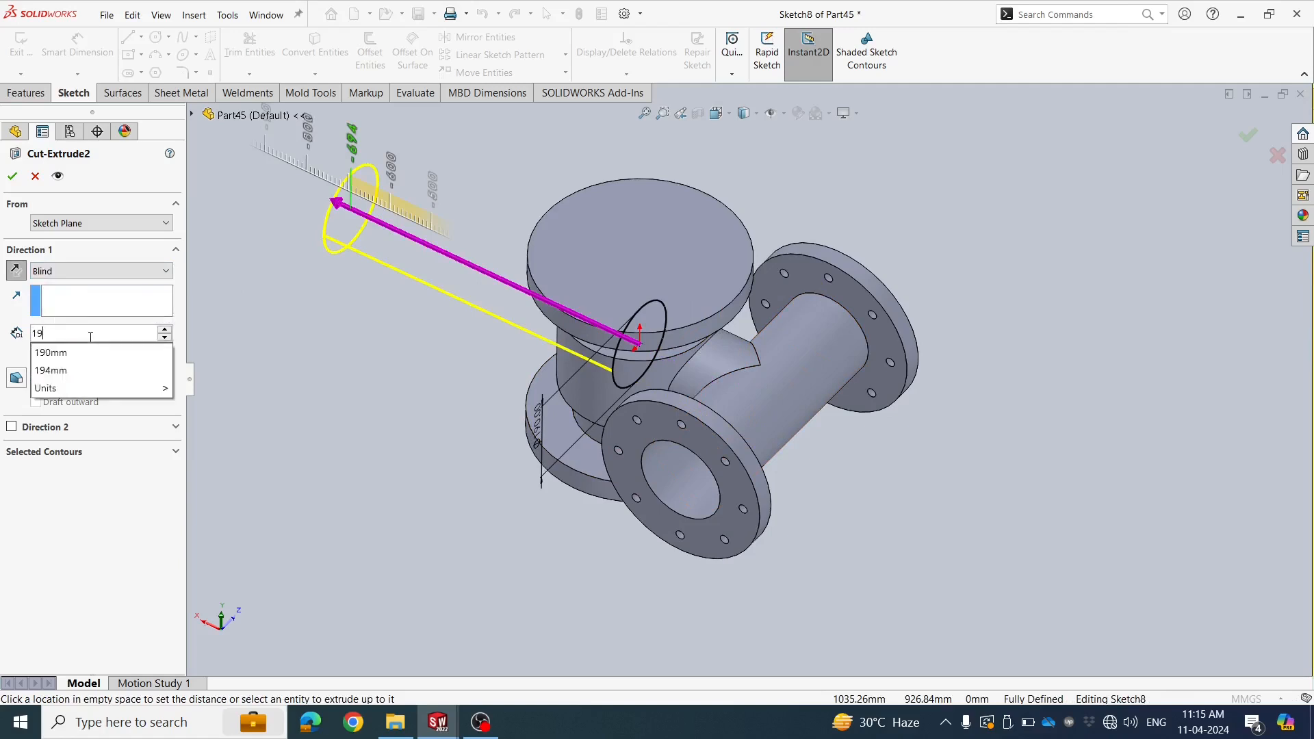
text(9)
click(247, 315)
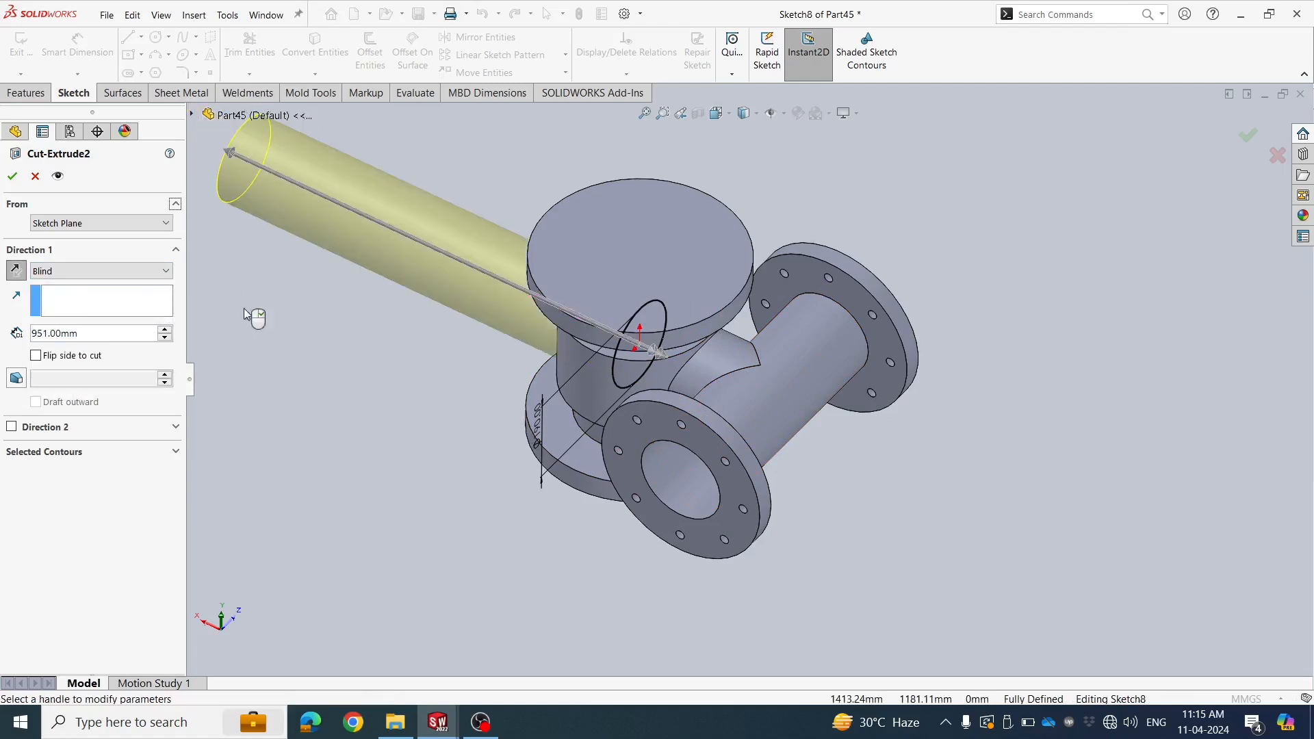
Reverse the cut's direction towards the horizontal cylinder and apply a blind depth of 300 mm
click(15, 272)
scroll(764, 351, up, 1)
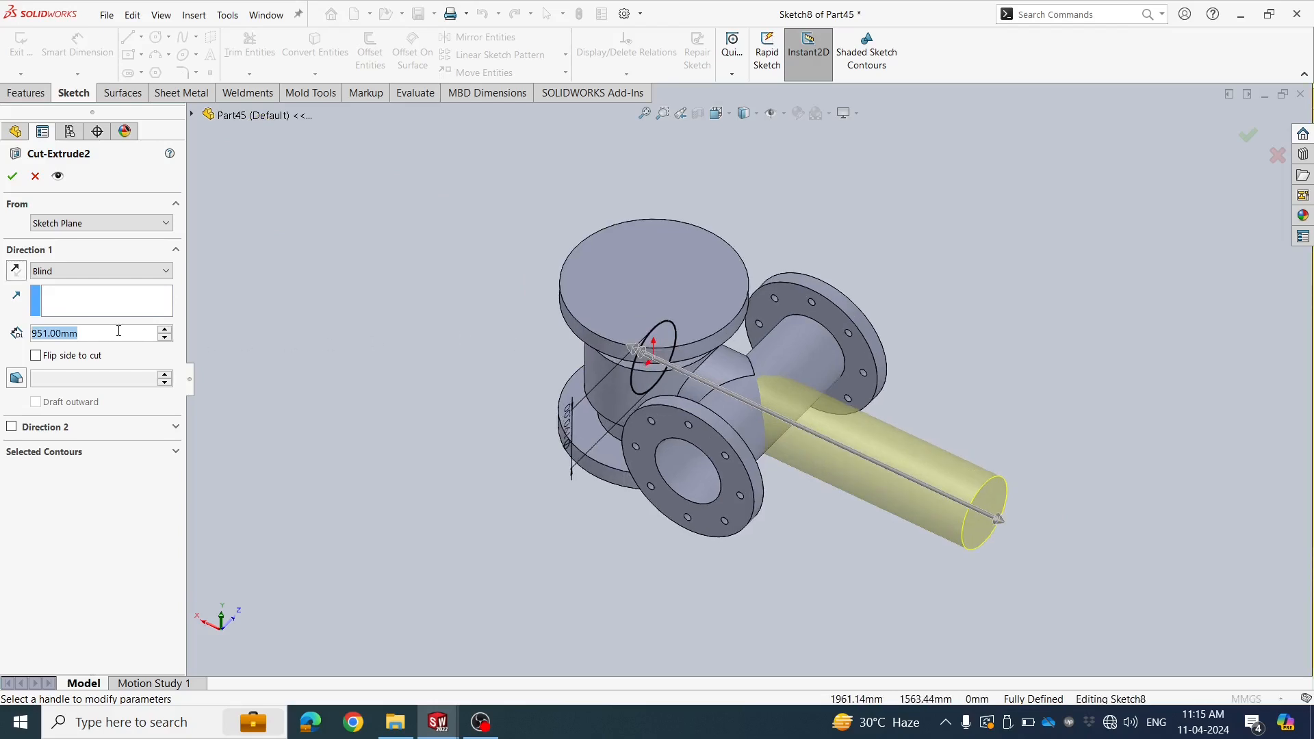
text(150)
click(276, 259)
scroll(466, 359, down, 1)
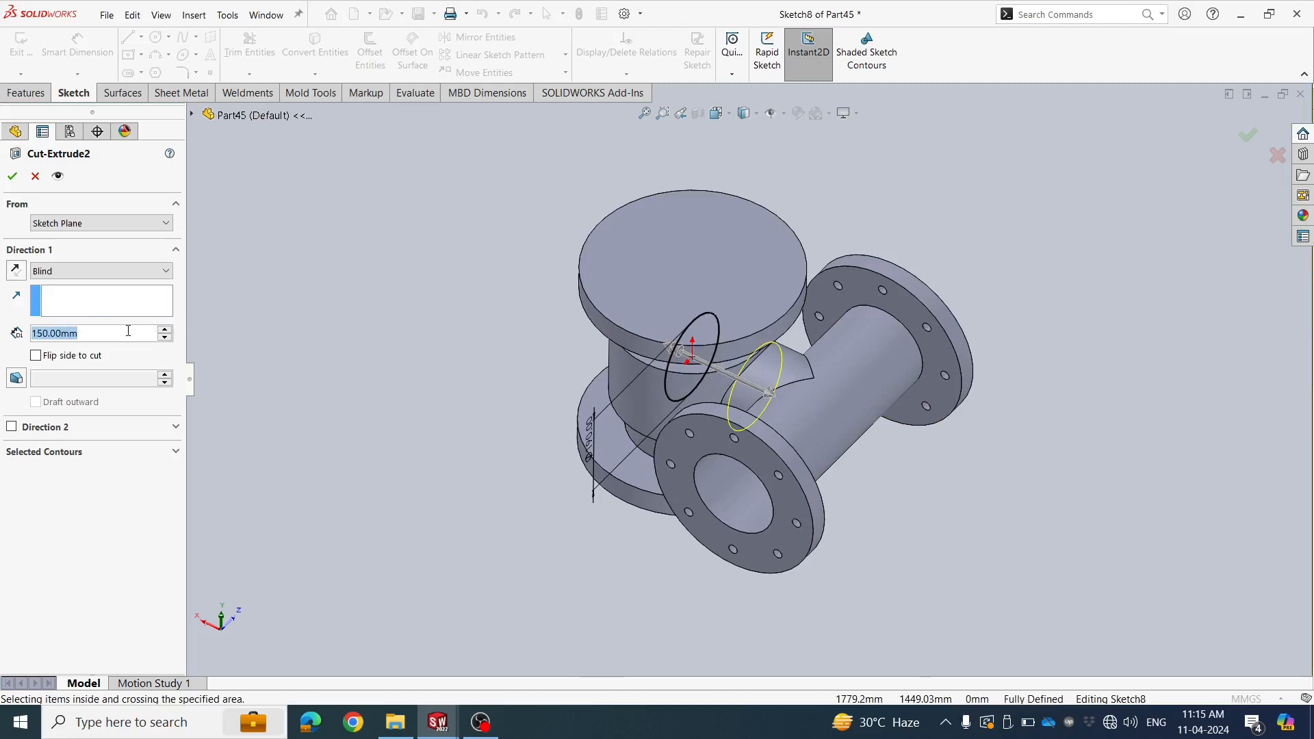
text(300)
click(312, 290)
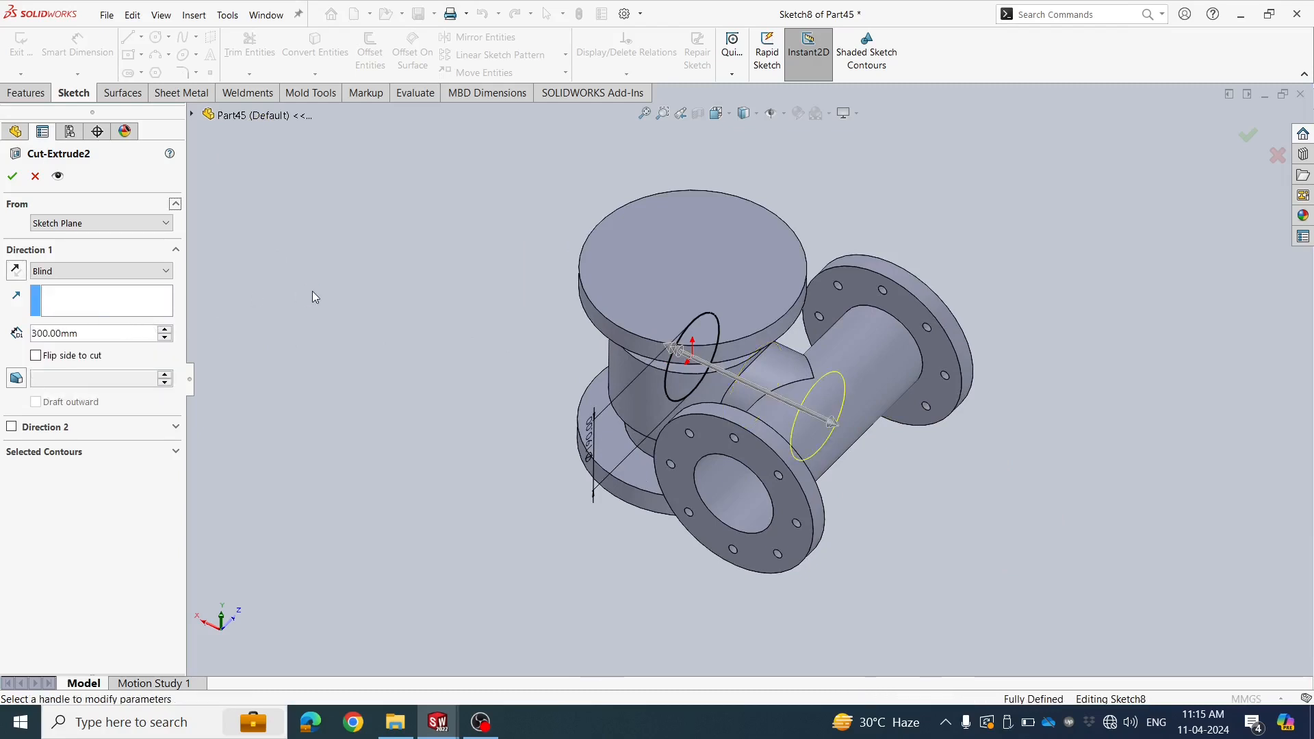
click(13, 177)
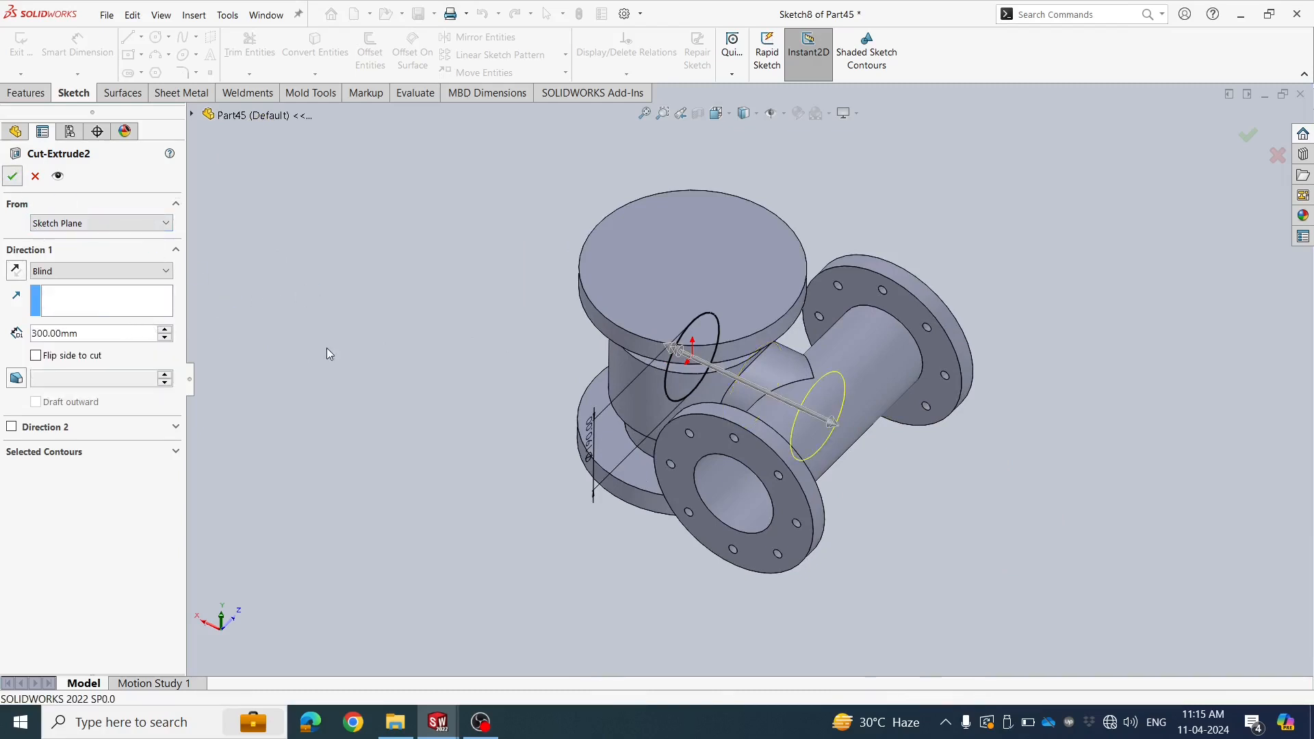
Start a sketch on the vertical body's upper flange face and draw a circle about 364 mm in diameter centred on the origin
mouse_move(712, 383)
middle_down()
mouse_move(754, 406)
mouse_move(741, 392)
mouse_move(765, 574)
mouse_move(713, 495)
mouse_move(695, 498)
mouse_move(750, 574)
mouse_move(785, 469)
mouse_move(757, 502)
mouse_move(768, 396)
mouse_move(738, 420)
mouse_move(649, 261)
middle_up()
click(649, 261)
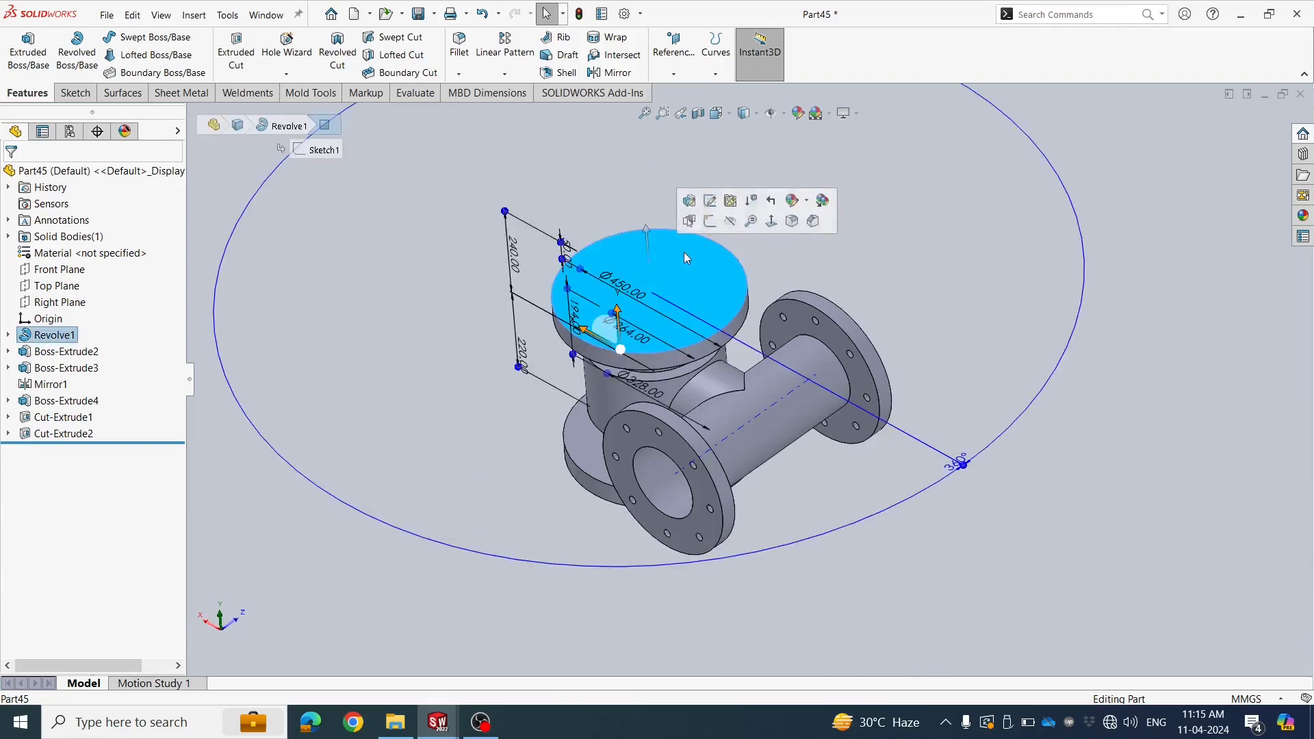
click(710, 221)
click(390, 302)
scroll(890, 371, down, 2)
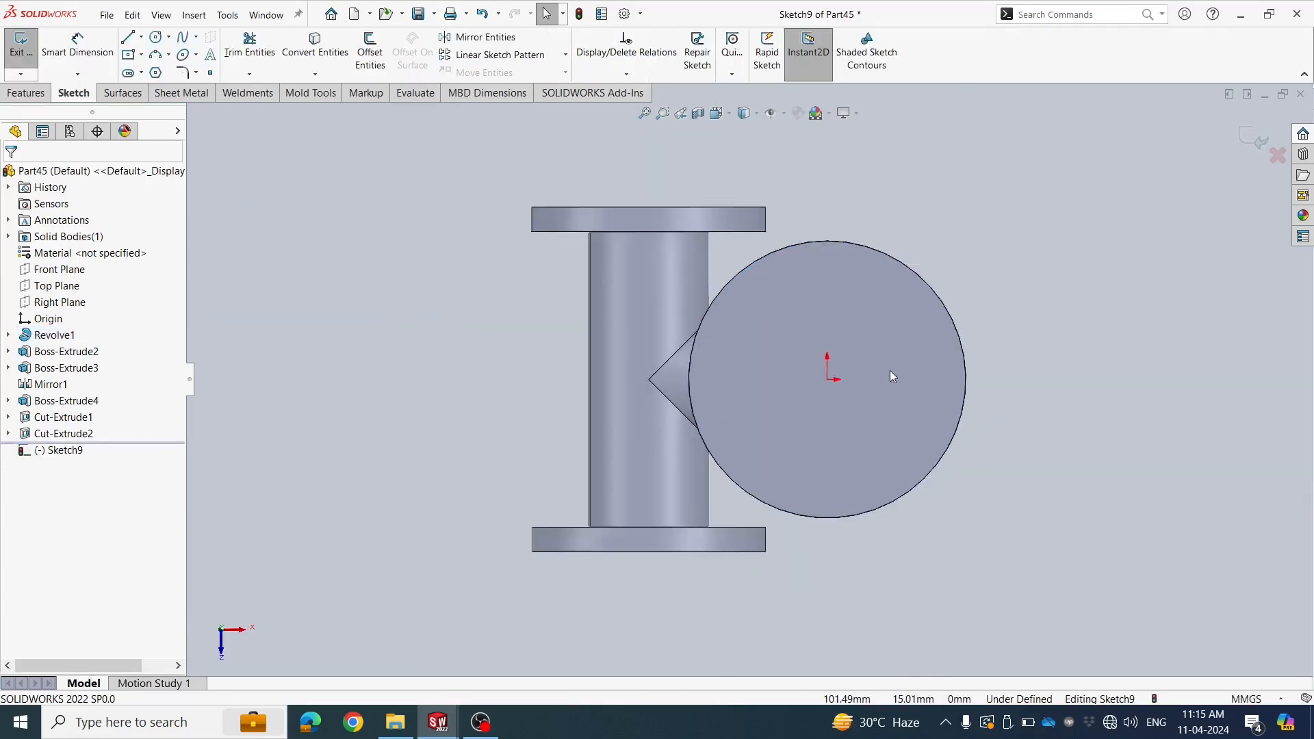
scroll(1039, 384, up, 2)
scroll(1029, 396, down, 3)
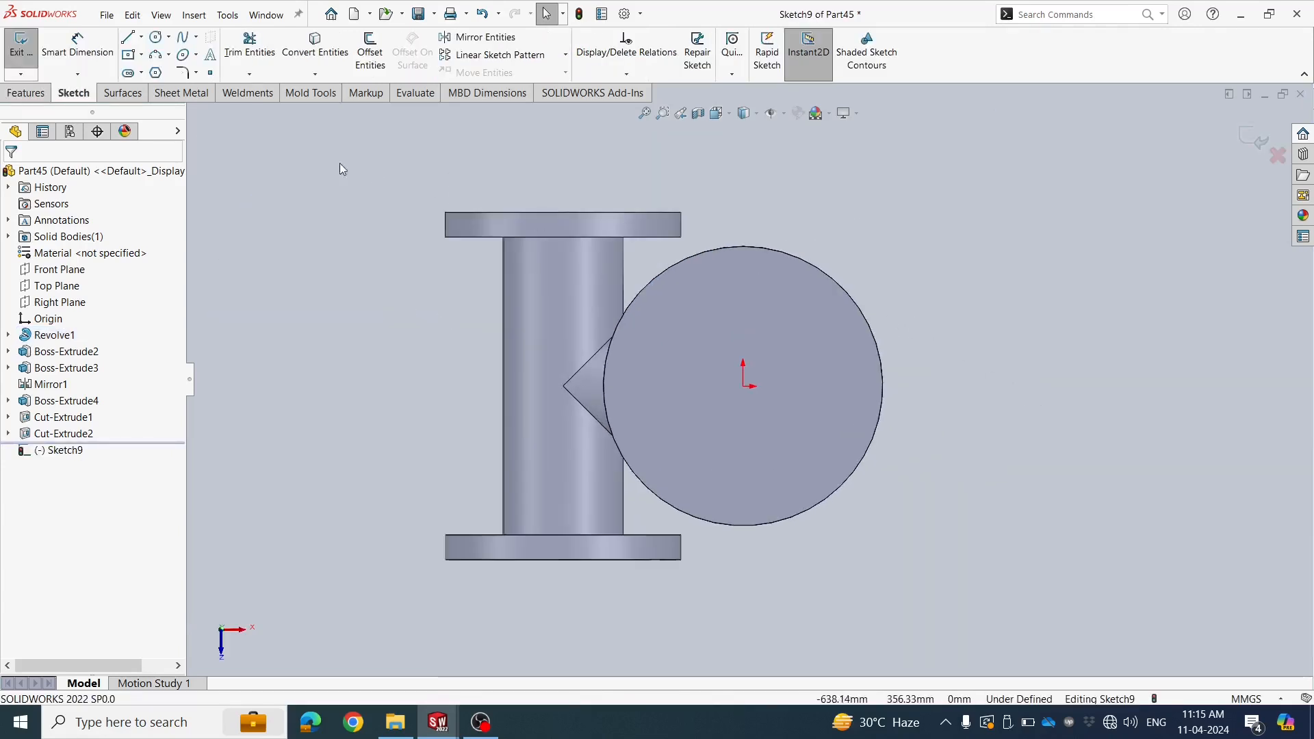
click(156, 37)
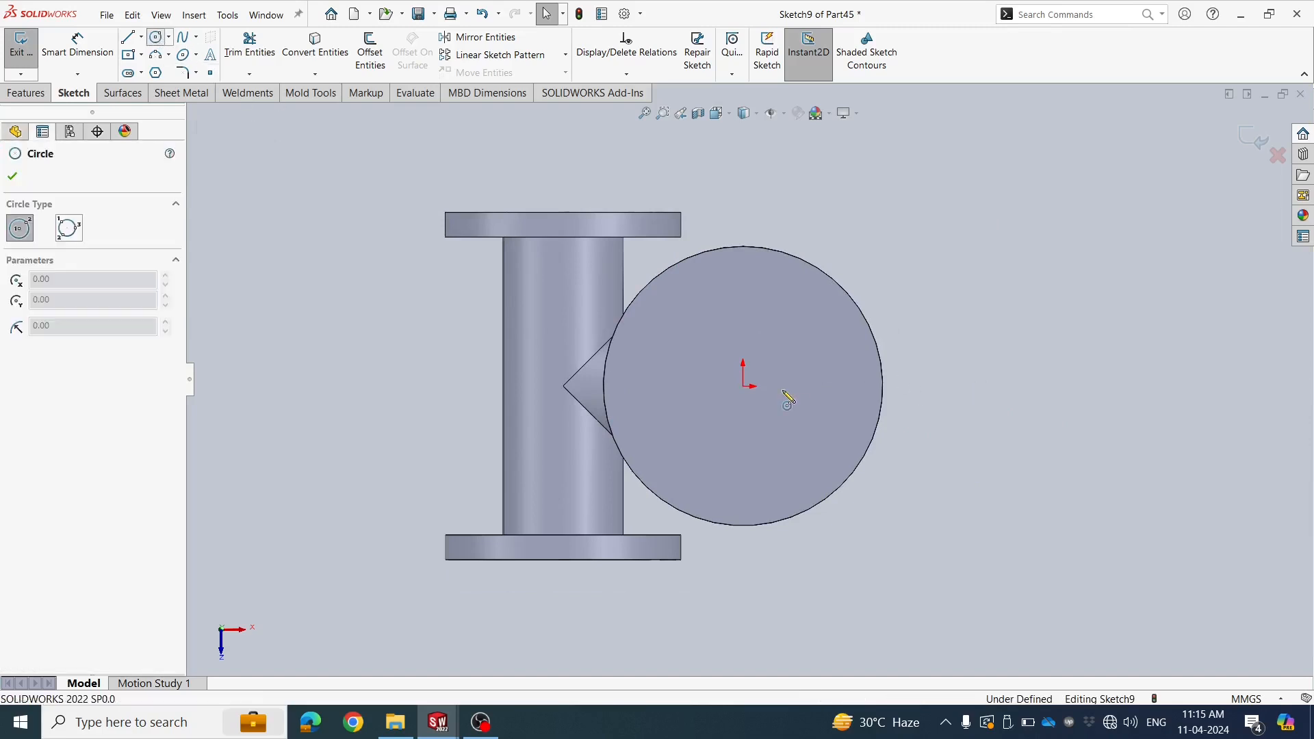
click(743, 386)
click(743, 273)
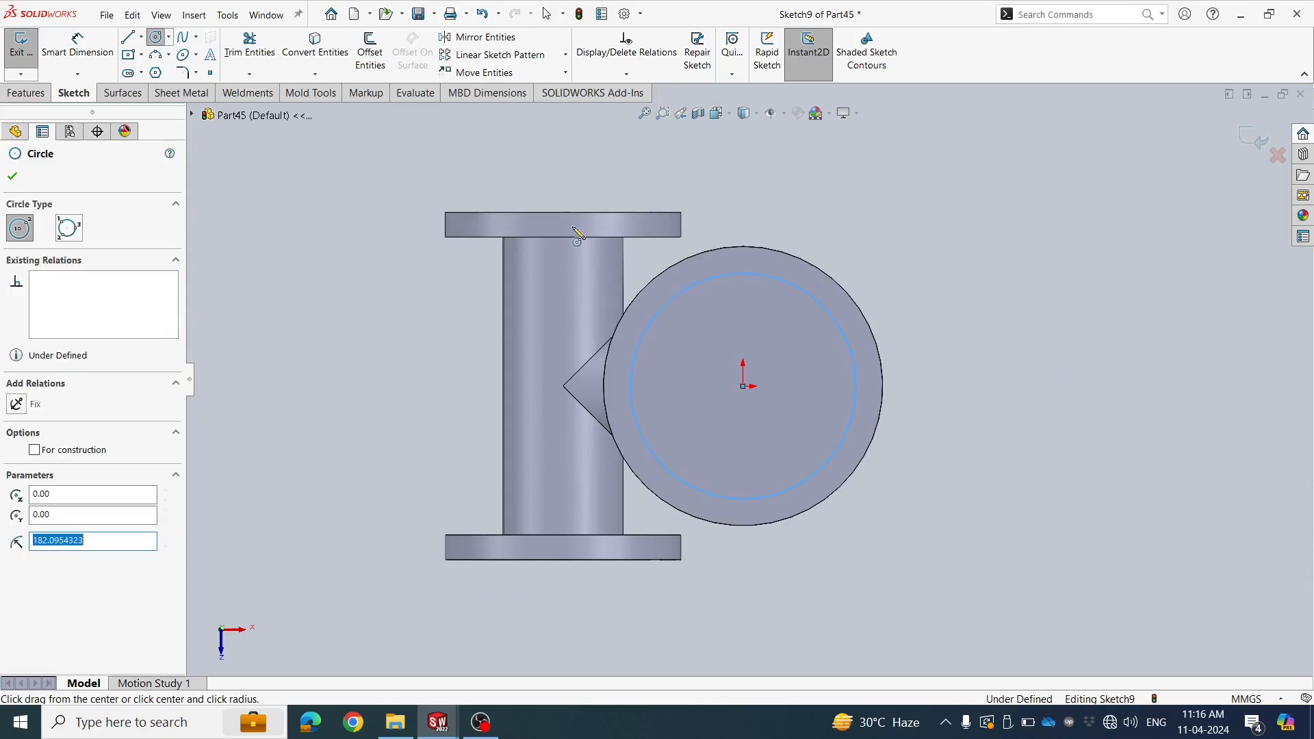
Dimension the flange circle's diameter and set it to 300 mm
click(63, 65)
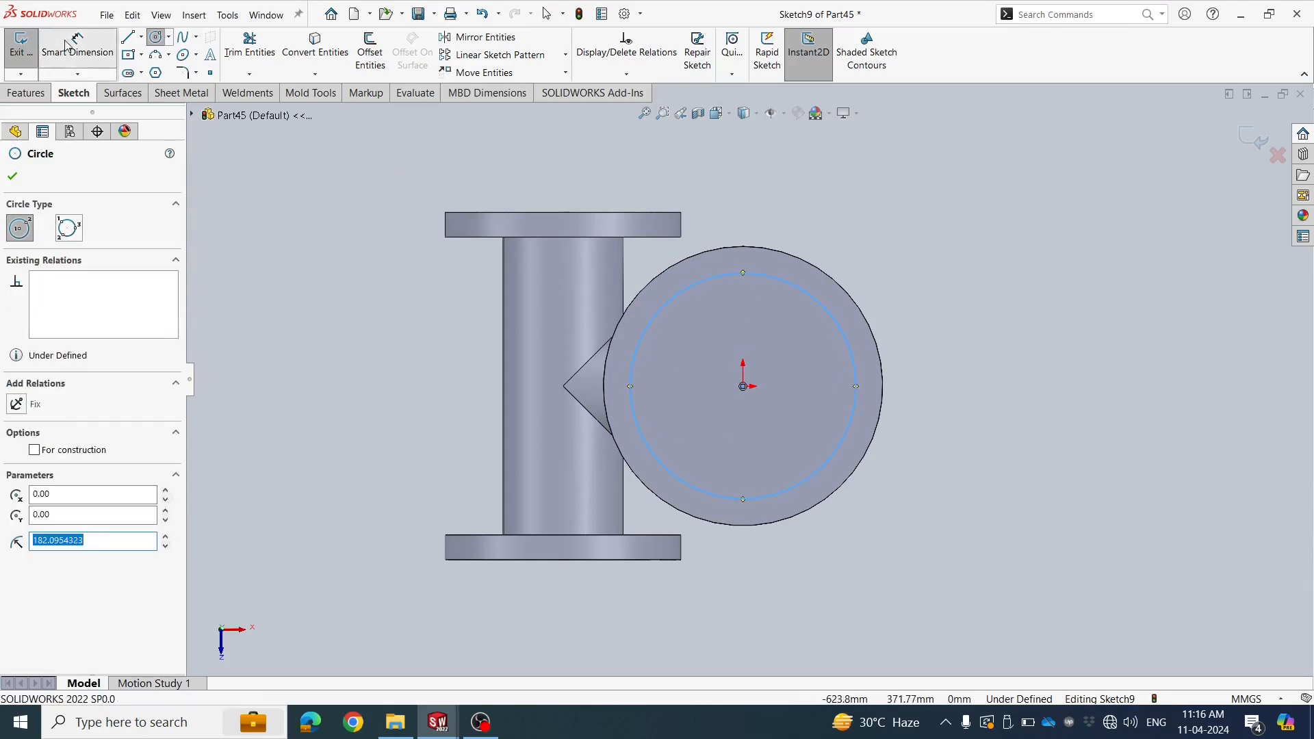
click(770, 277)
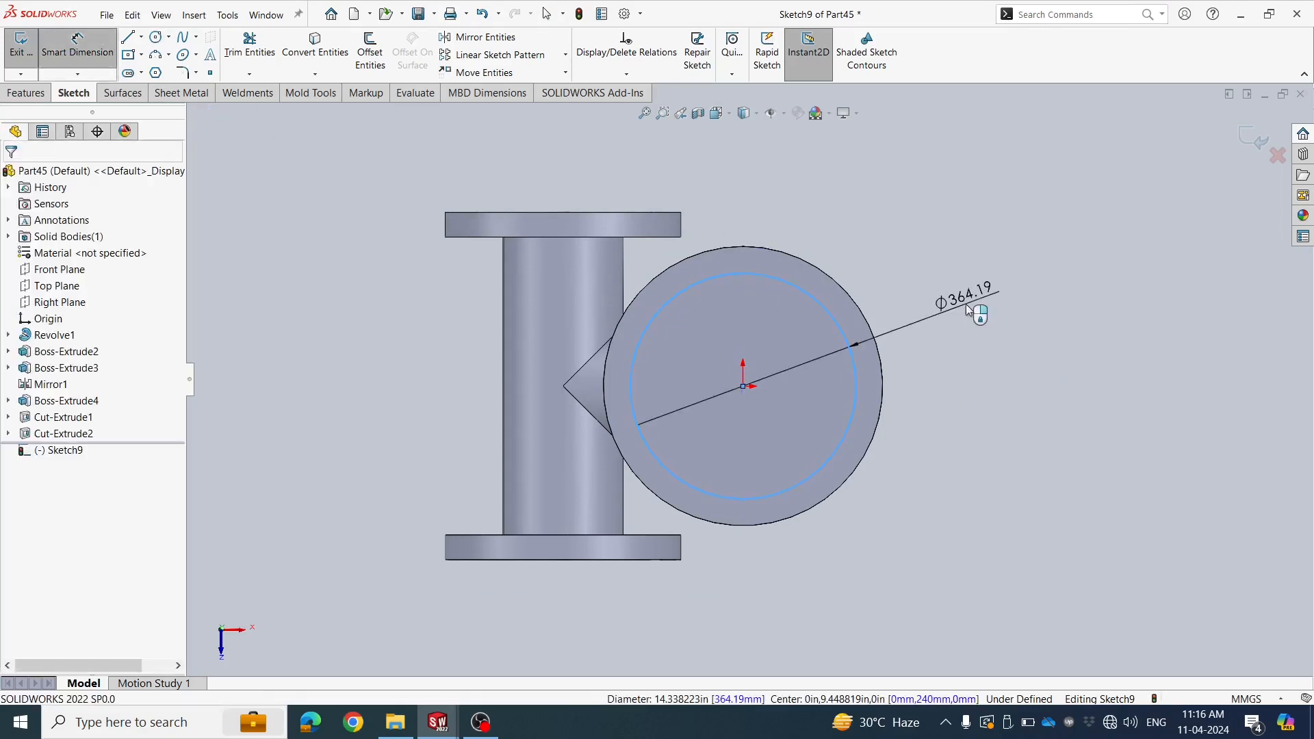
click(966, 304)
key(Return)
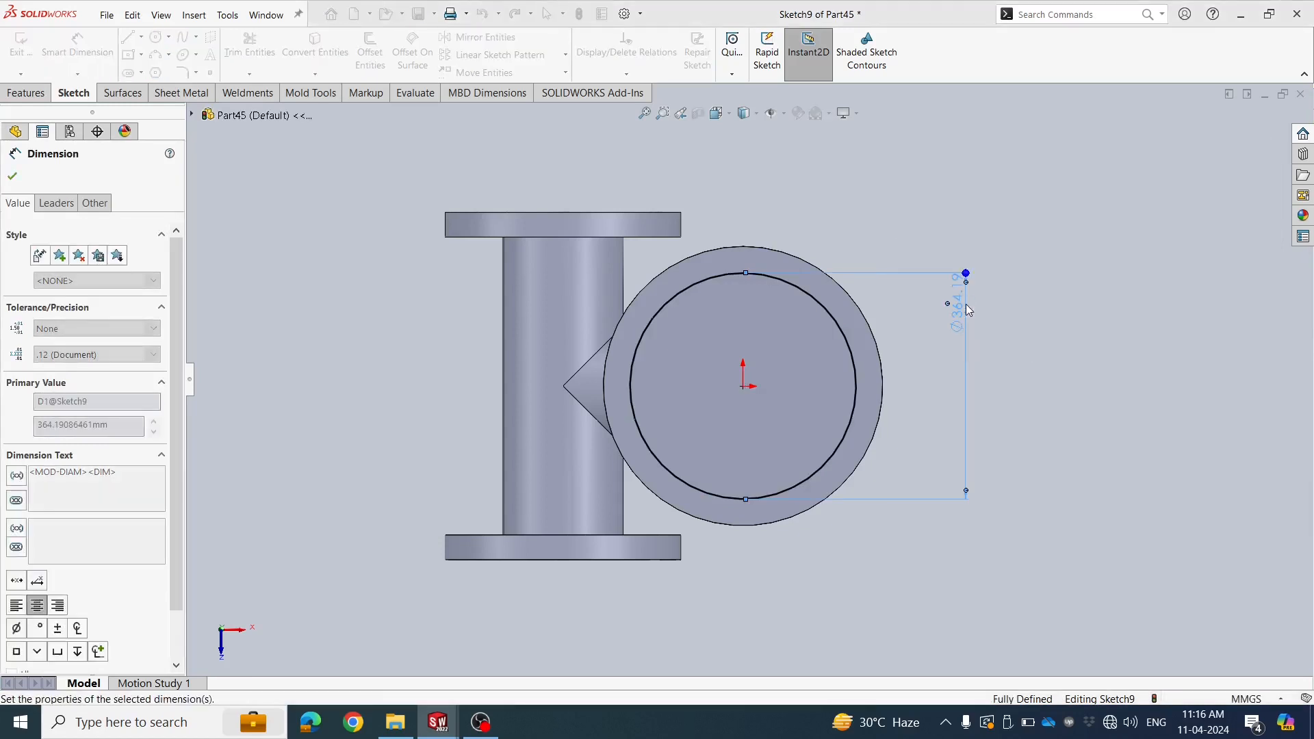
click(925, 352)
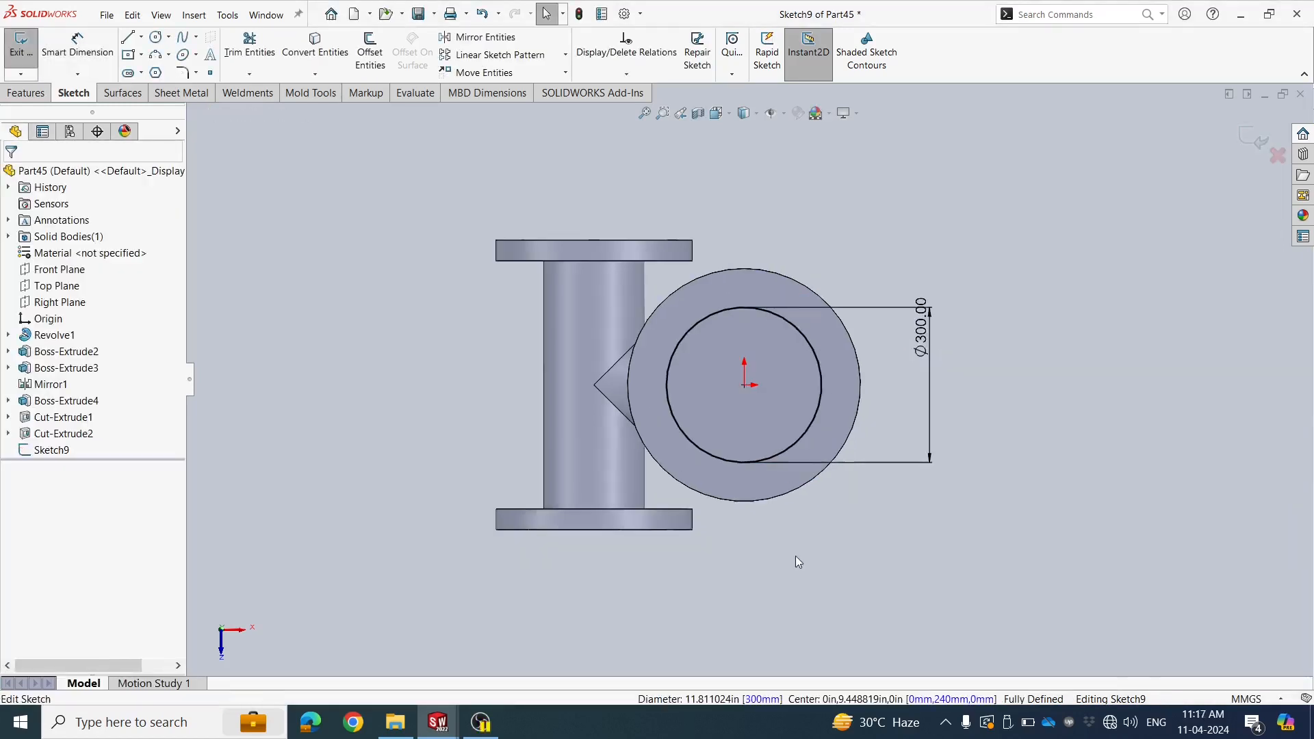
Change the flange circle's diameter dimension to 370 mm
scroll(986, 454, up, 1)
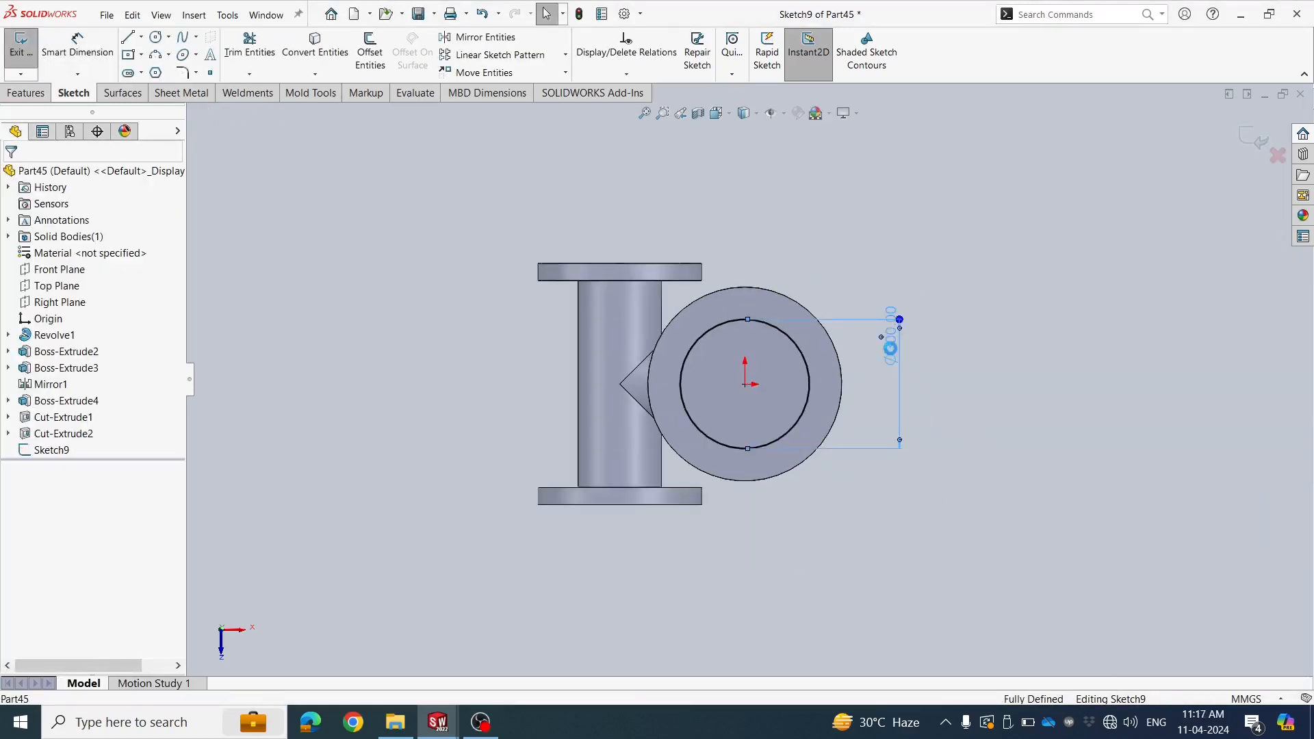
double_click(891, 354)
text(300)
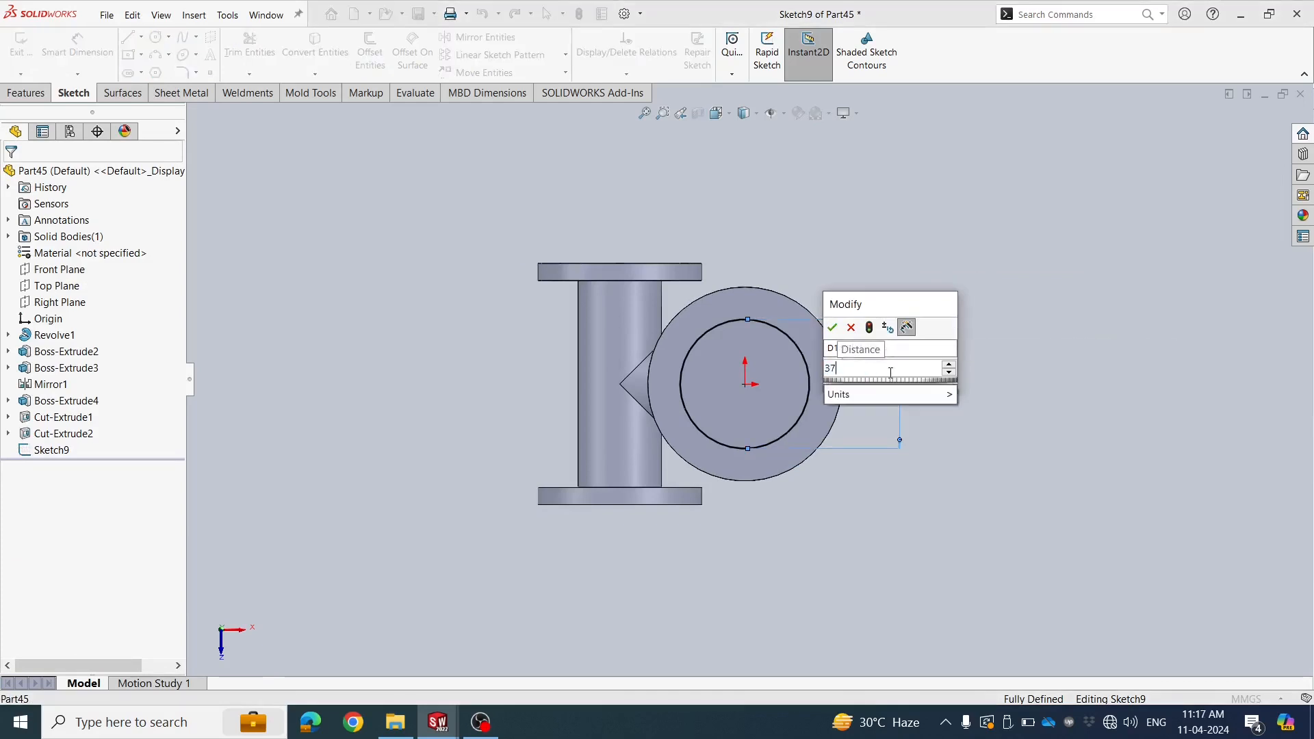
key(Return)
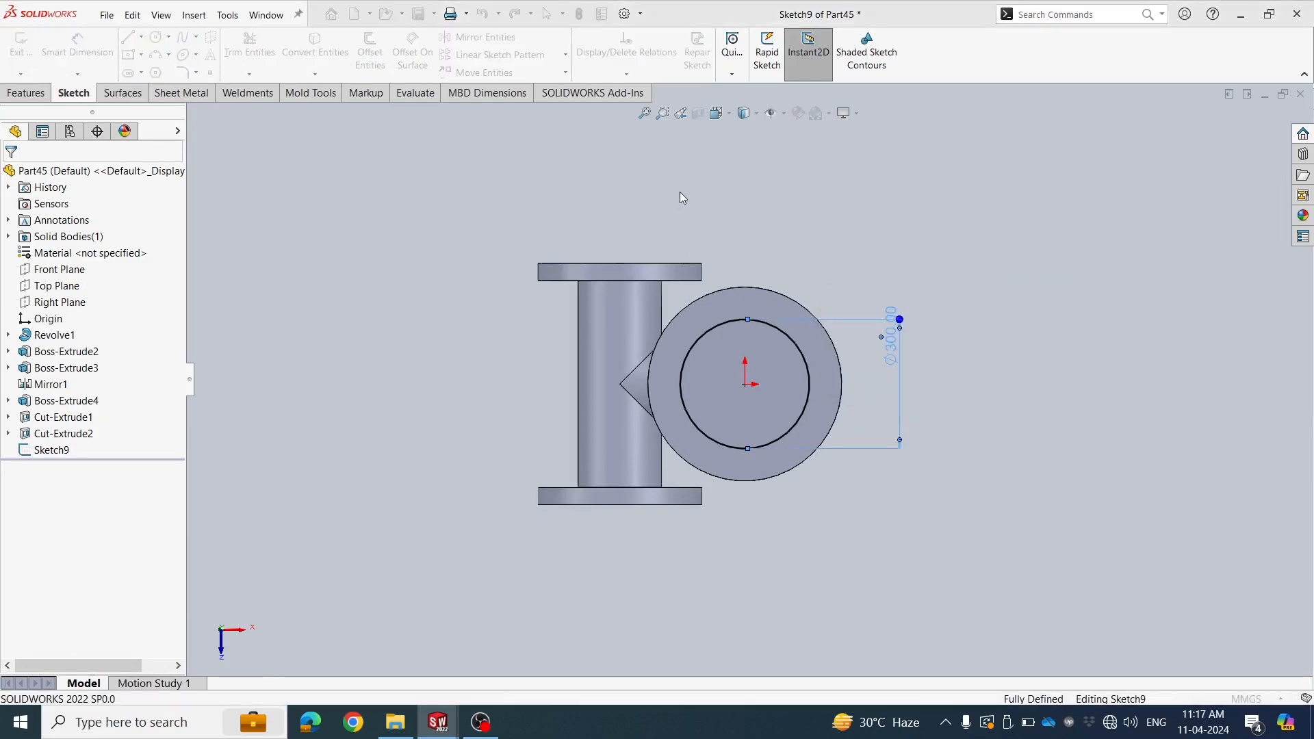
click(849, 421)
scroll(848, 421, down, 1)
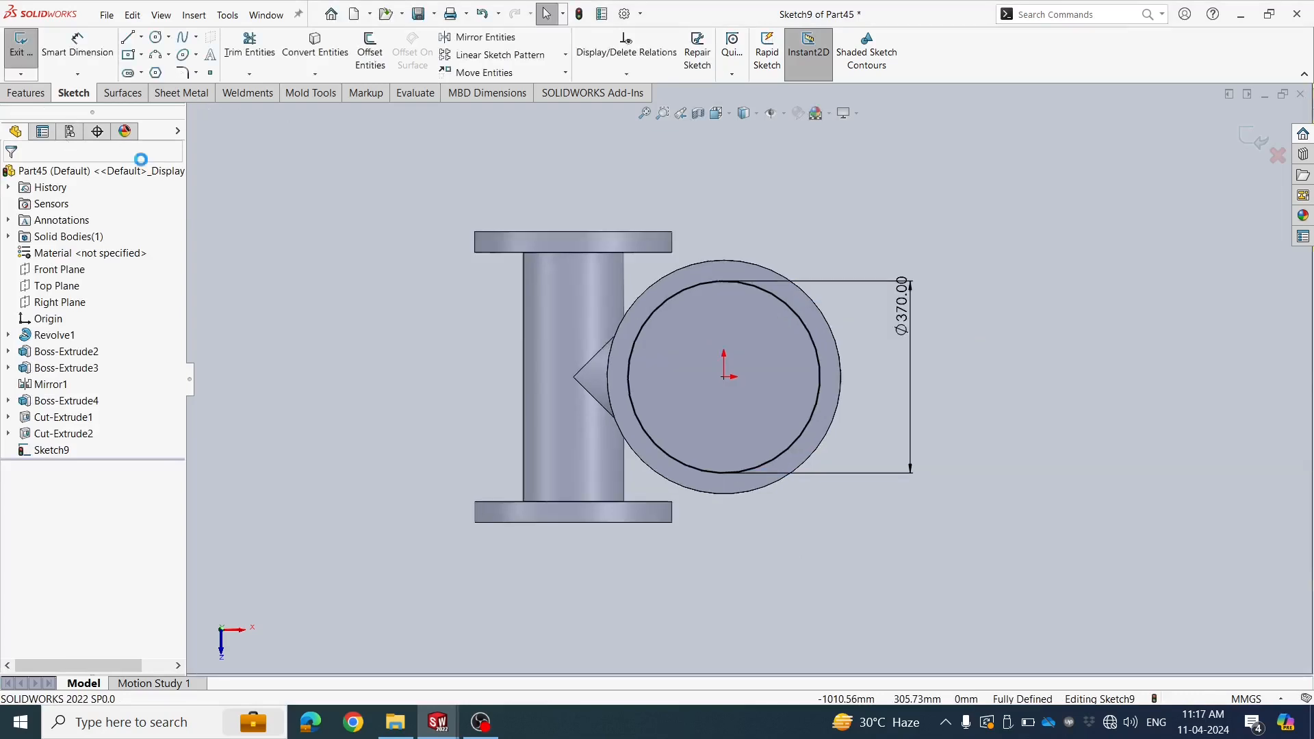
Convert the 370 mm circle to construction geometry and draw a circle about 64 mm in diameter centred on its upper quadrant point
click(766, 290)
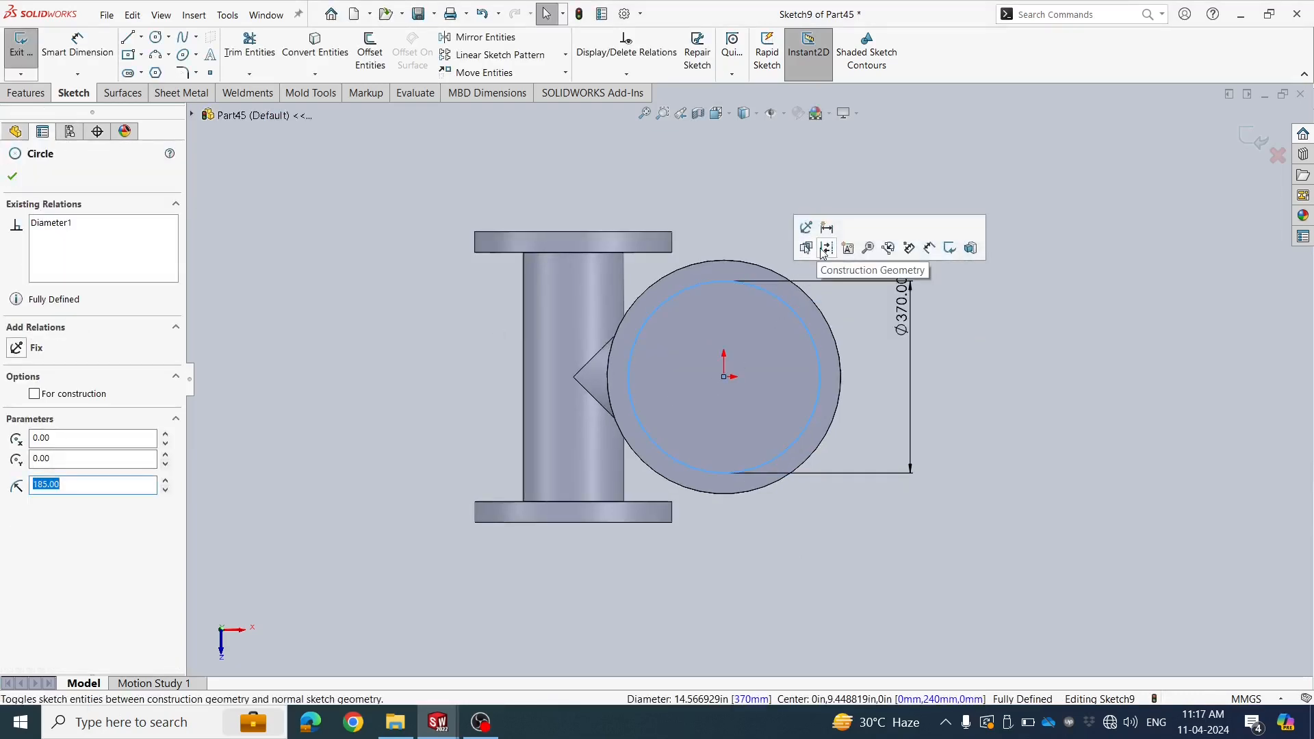
click(824, 249)
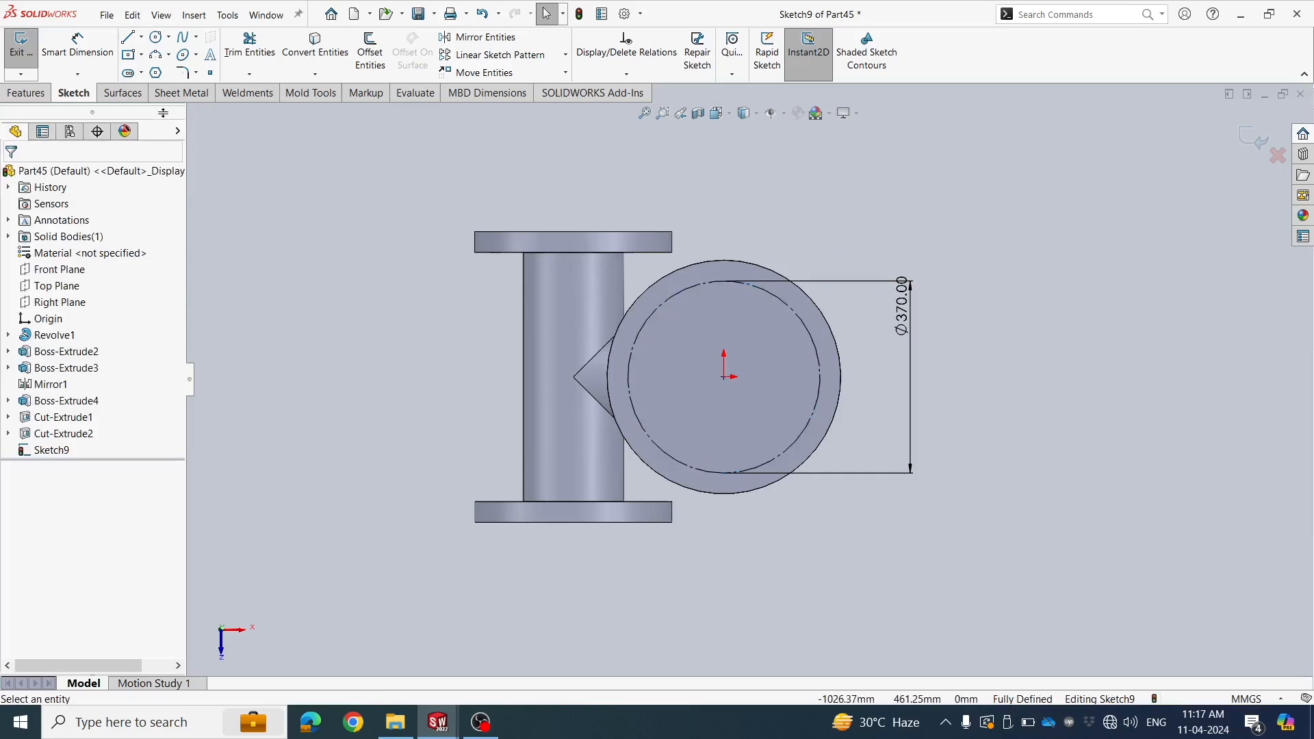
click(724, 280)
click(740, 288)
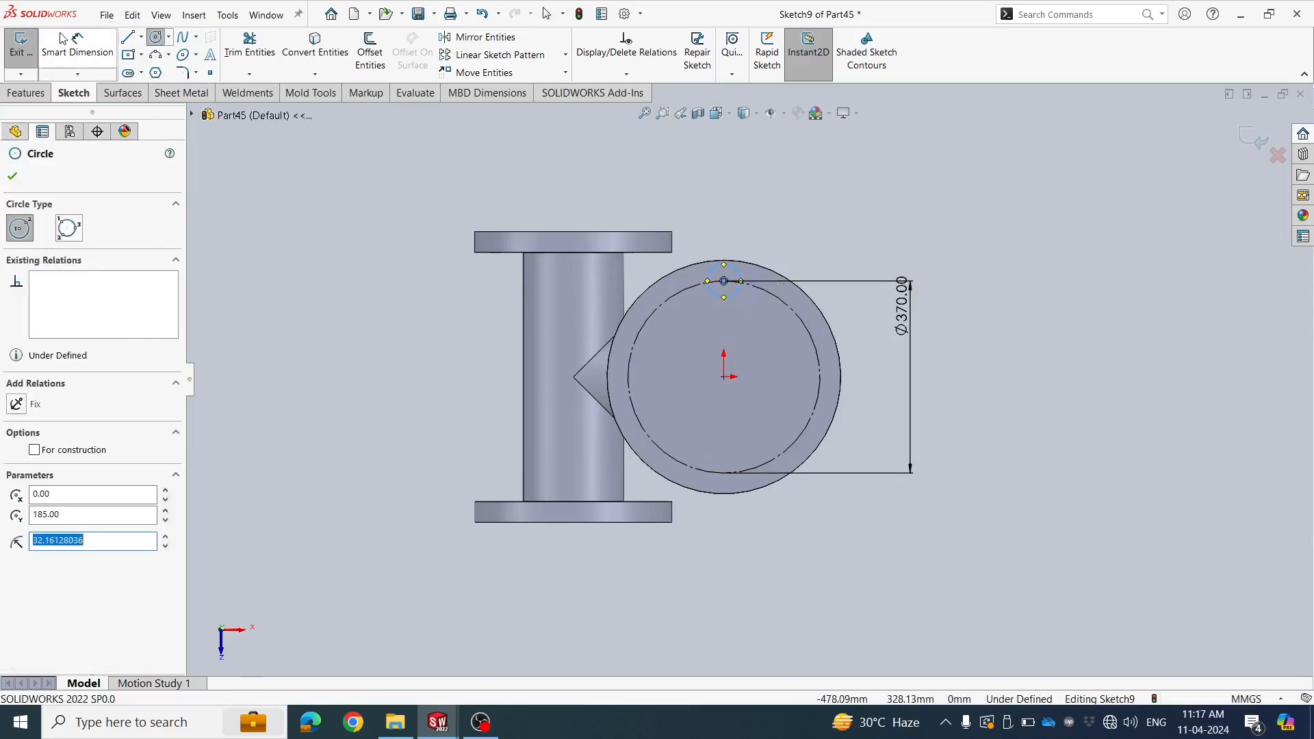
Dimension the small bolt-hole circle's diameter and set it to 20 mm
click(78, 51)
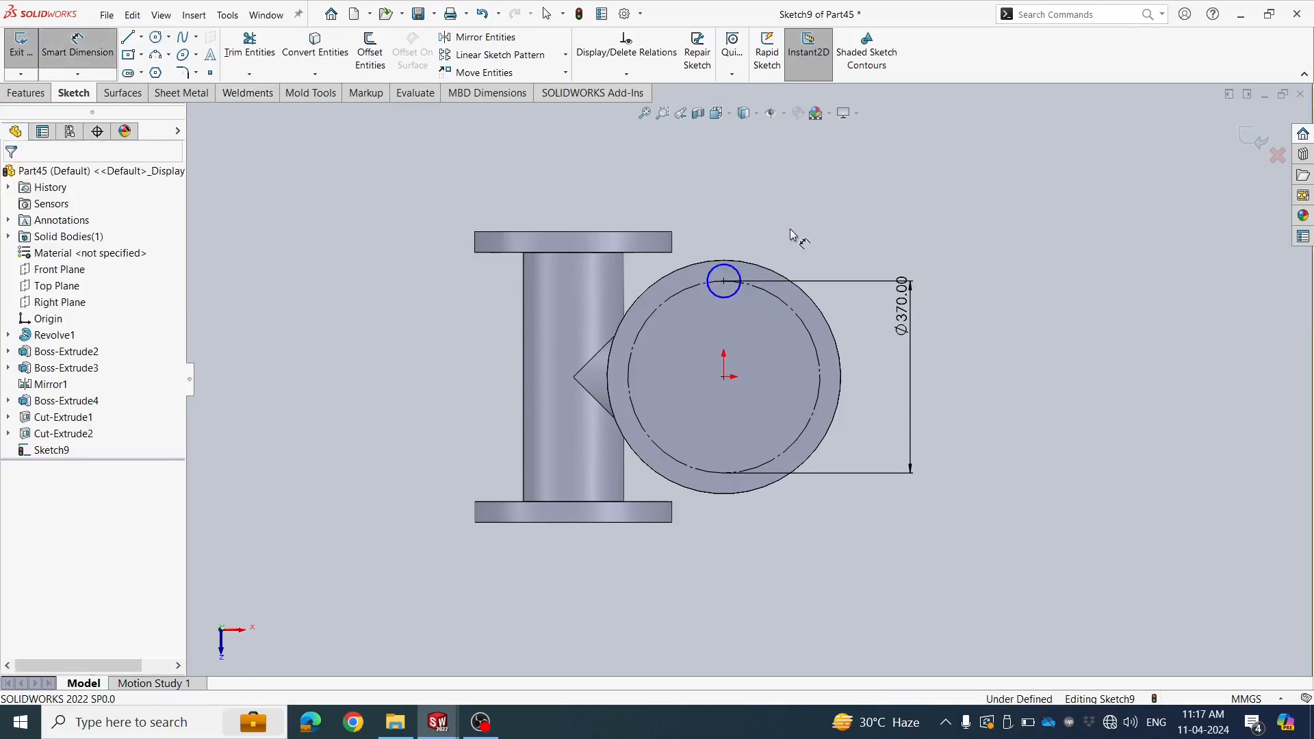
click(736, 269)
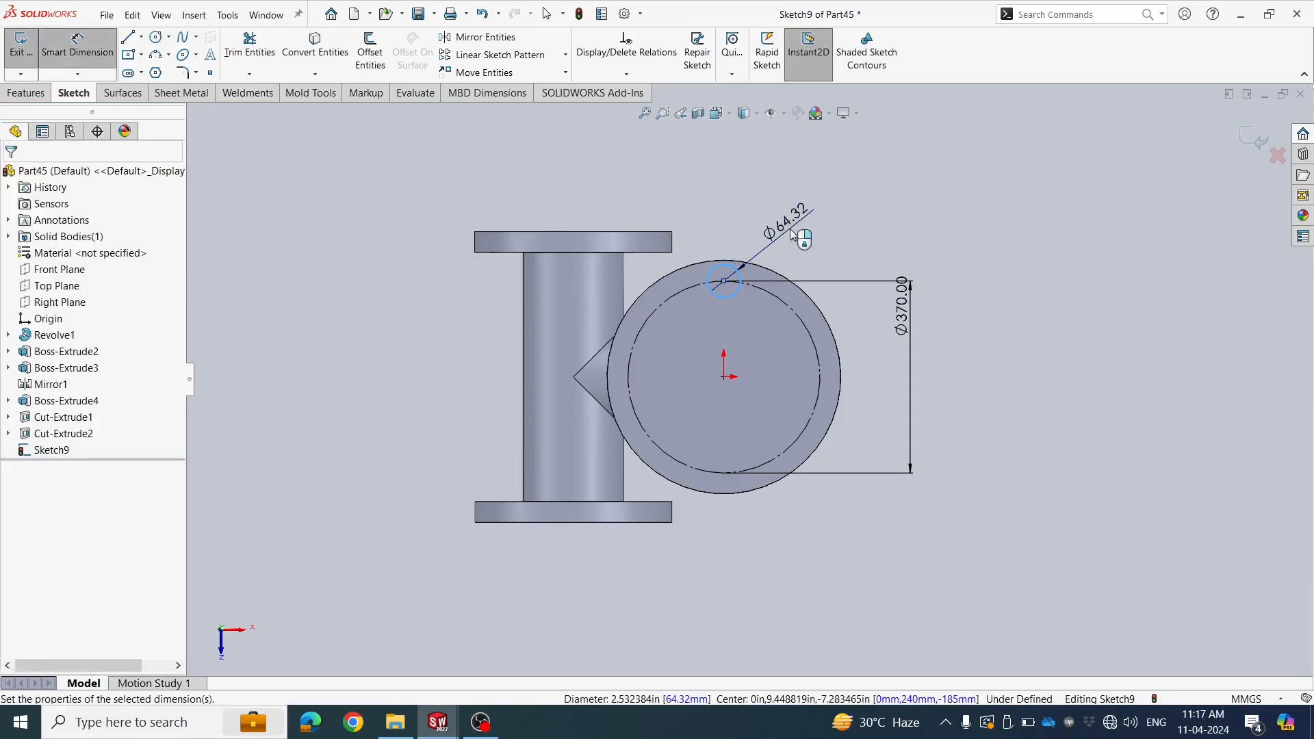
click(792, 235)
text(20)
key(Return)
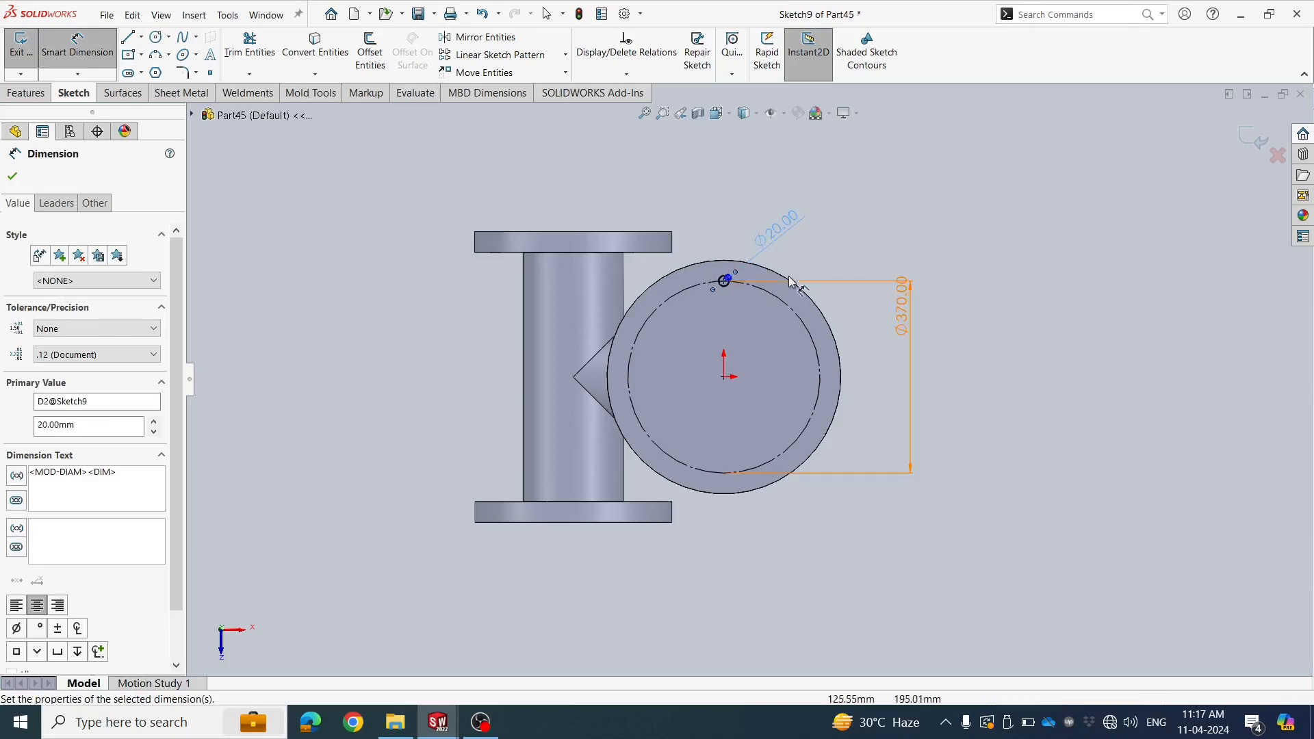
key(Escape)
double_click(778, 228)
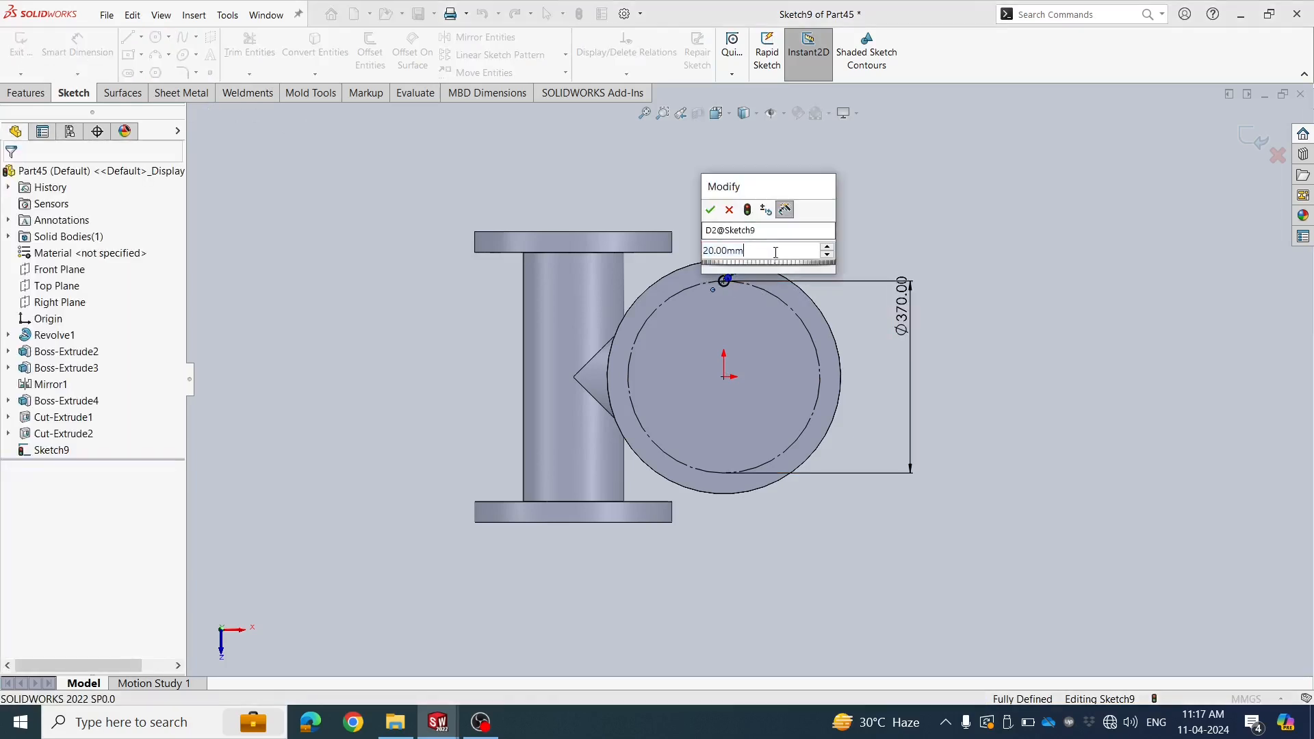
key(Return)
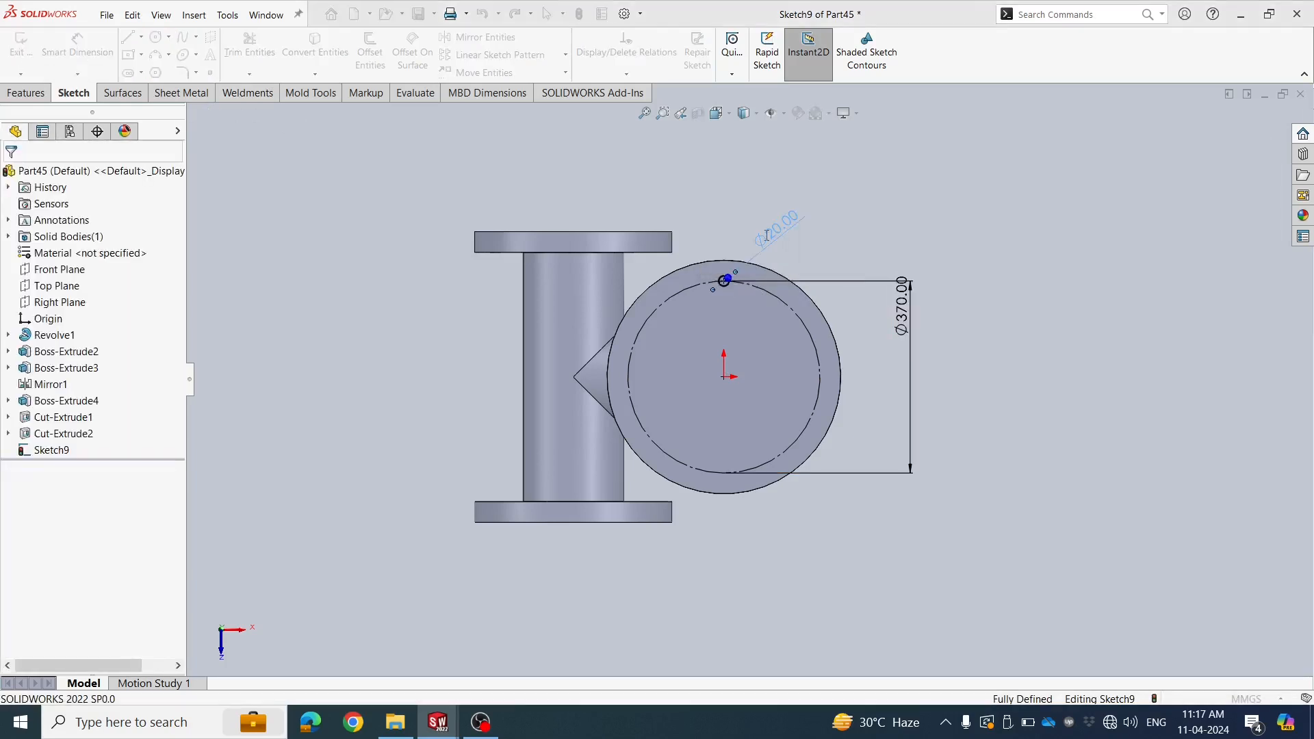
Create a circular sketch pattern of the 40 mm bolt-hole circle about the flange centre with eight equally spaced instances over 360 degrees
key(Escape)
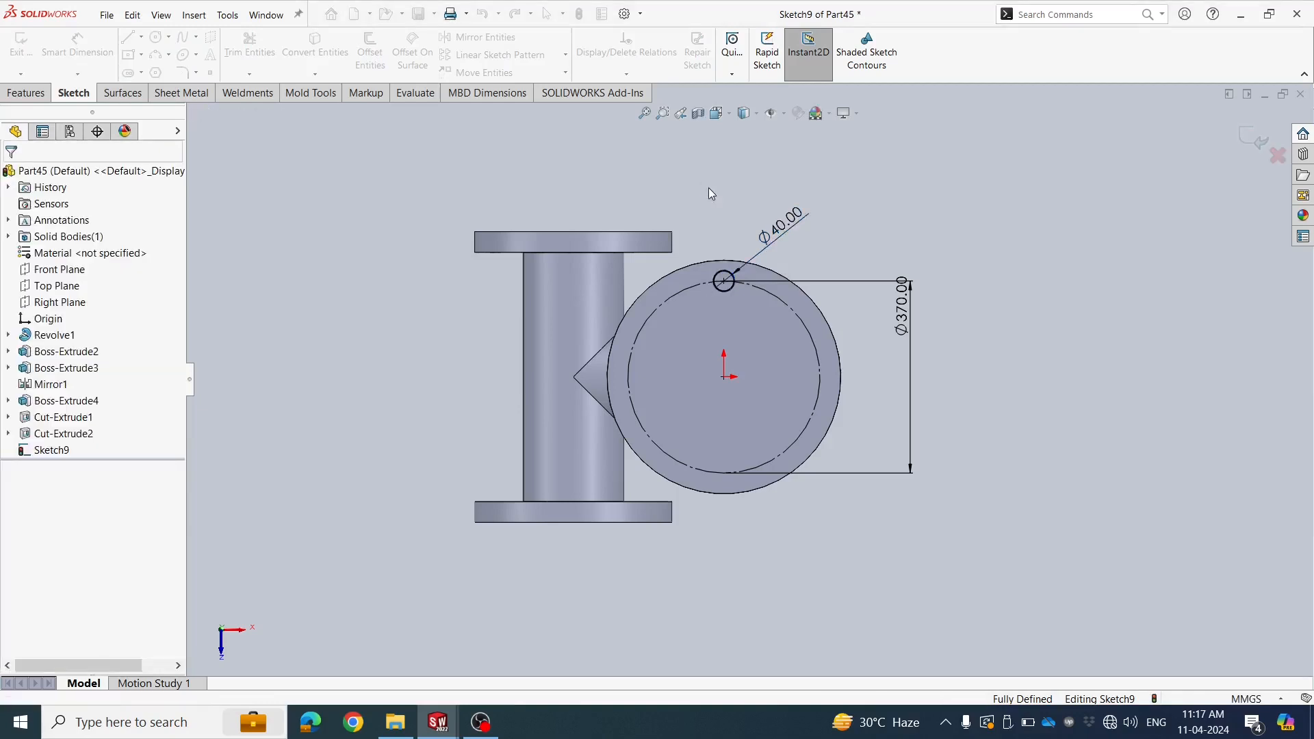
scroll(779, 356, down, 1)
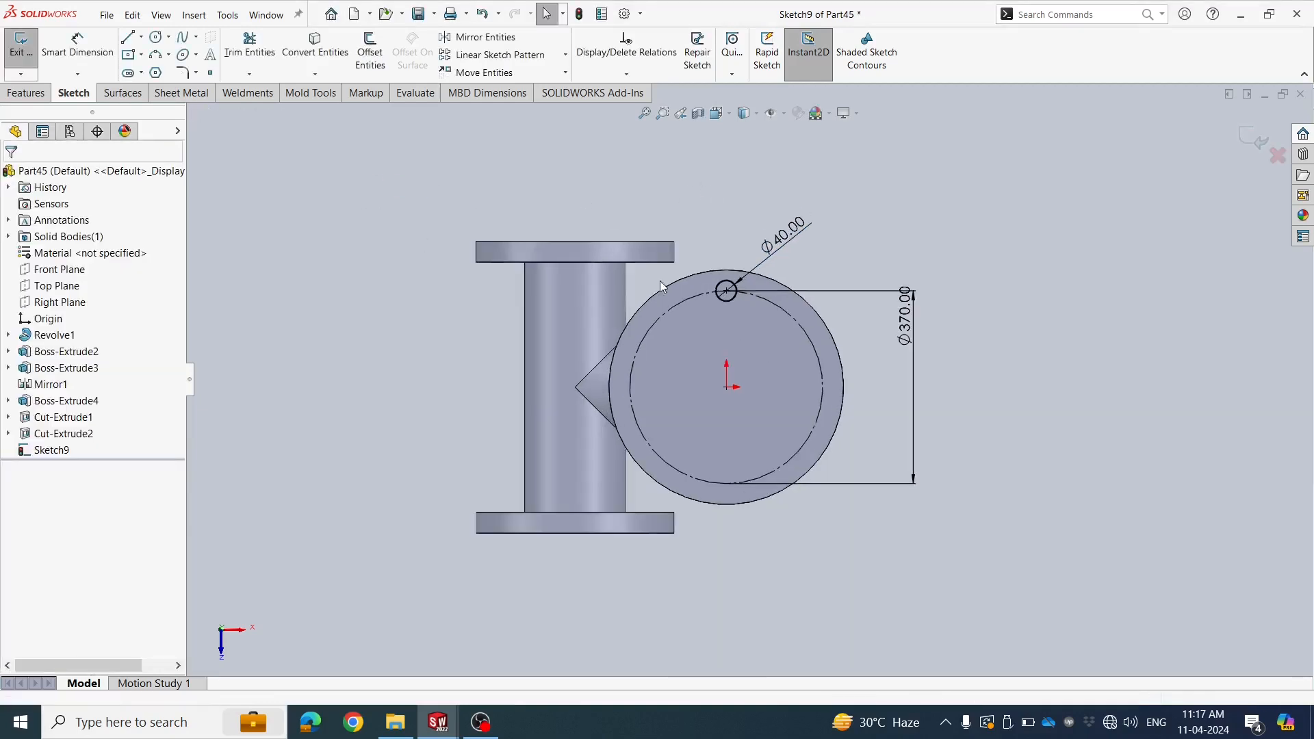
click(565, 55)
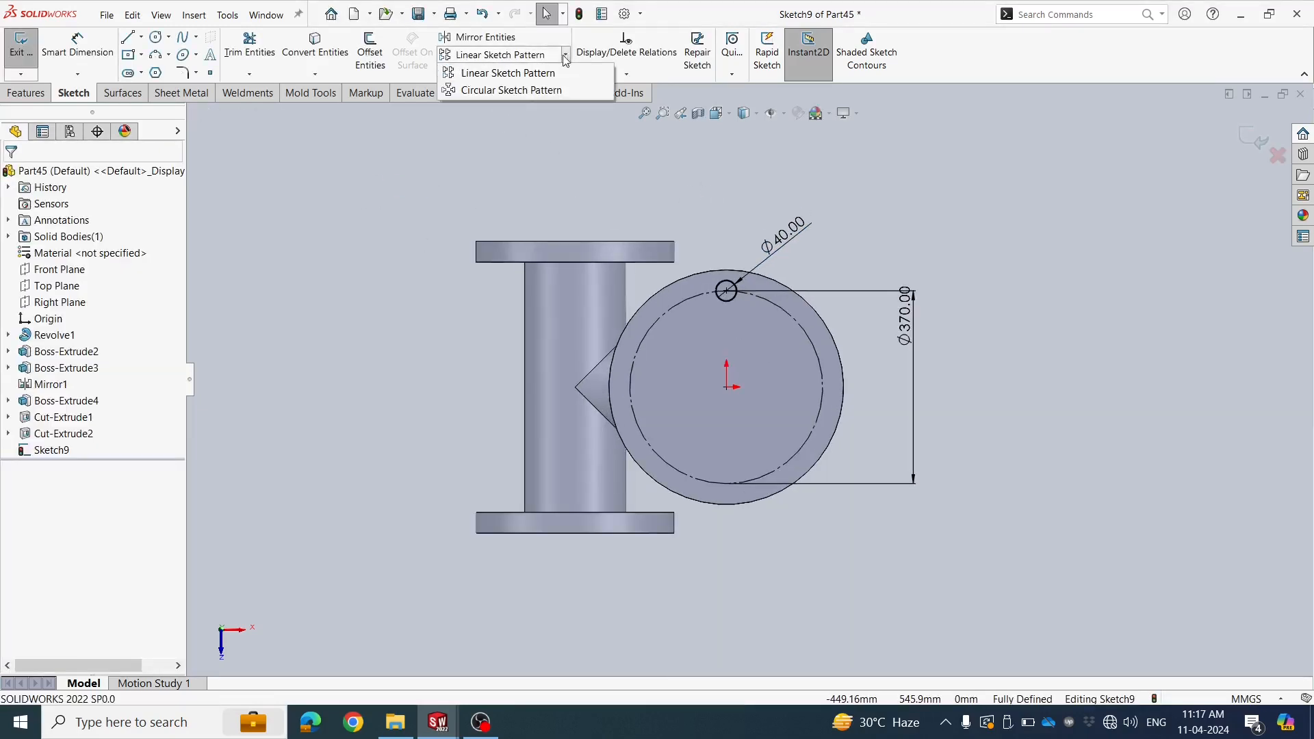
click(491, 91)
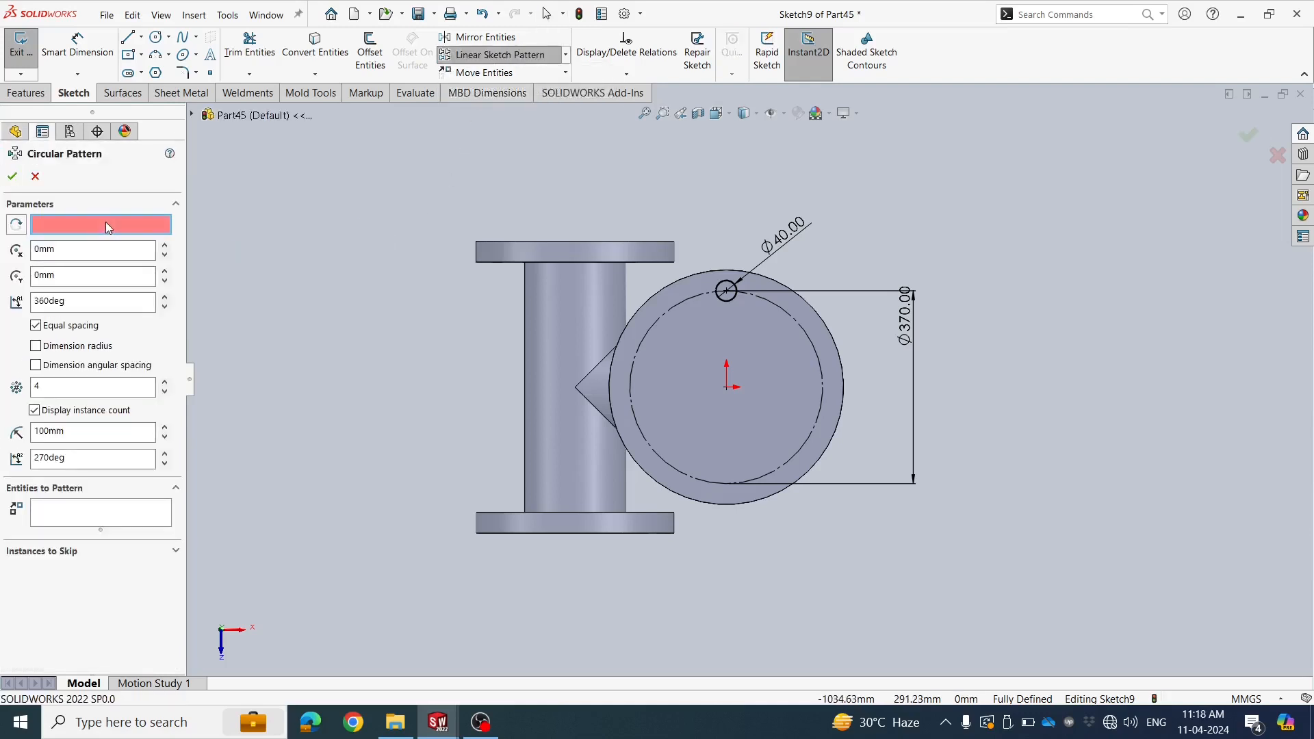
click(728, 389)
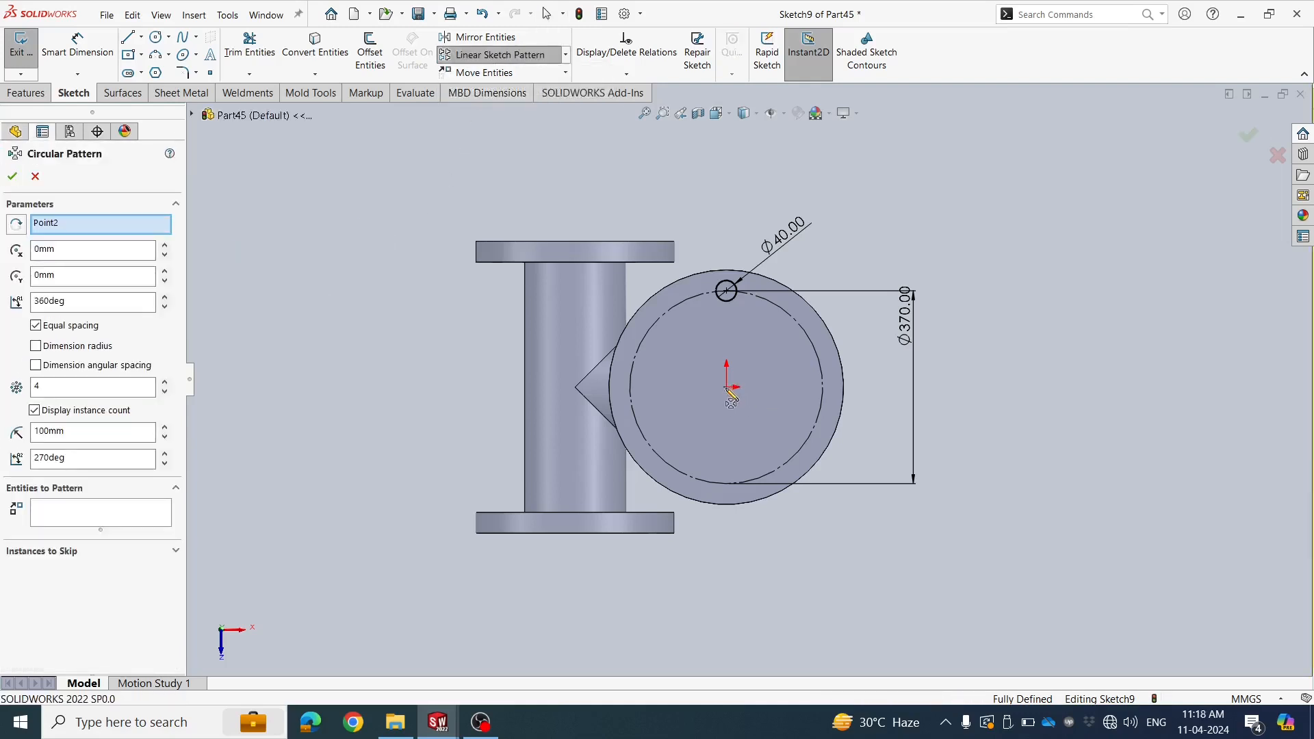
click(101, 512)
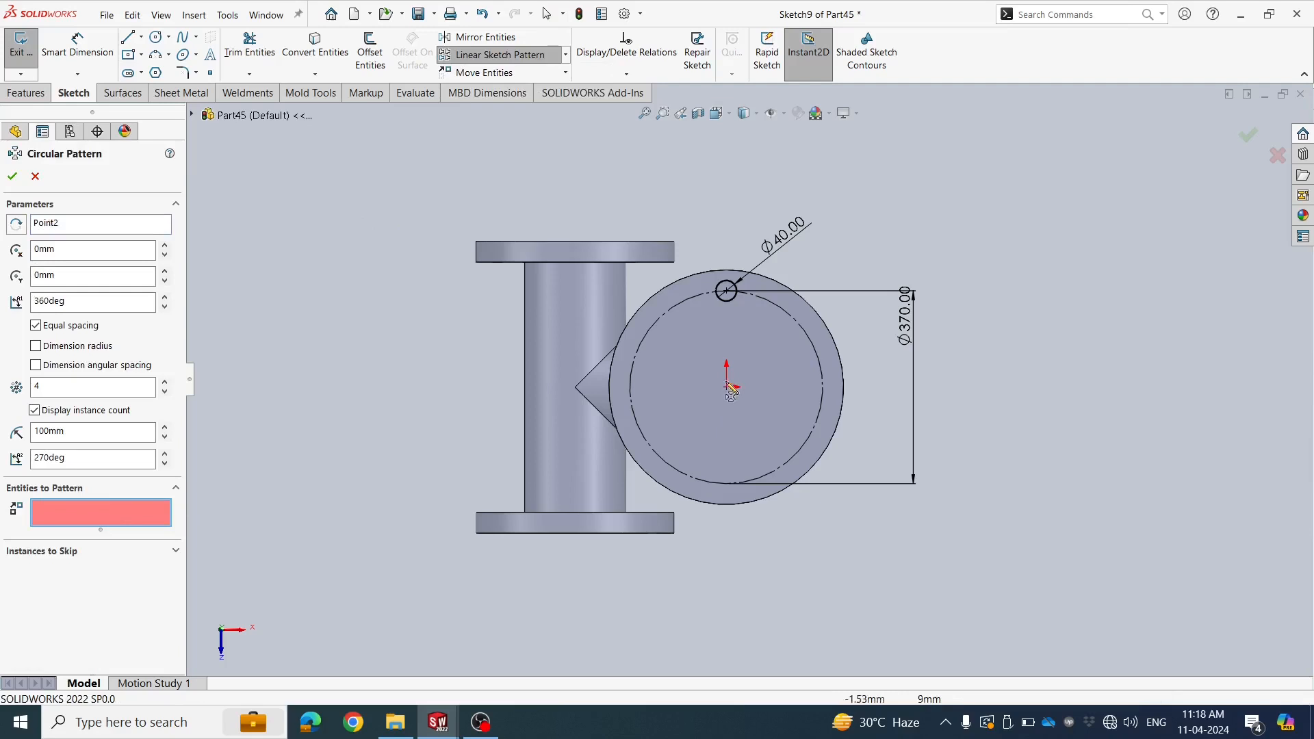
click(730, 304)
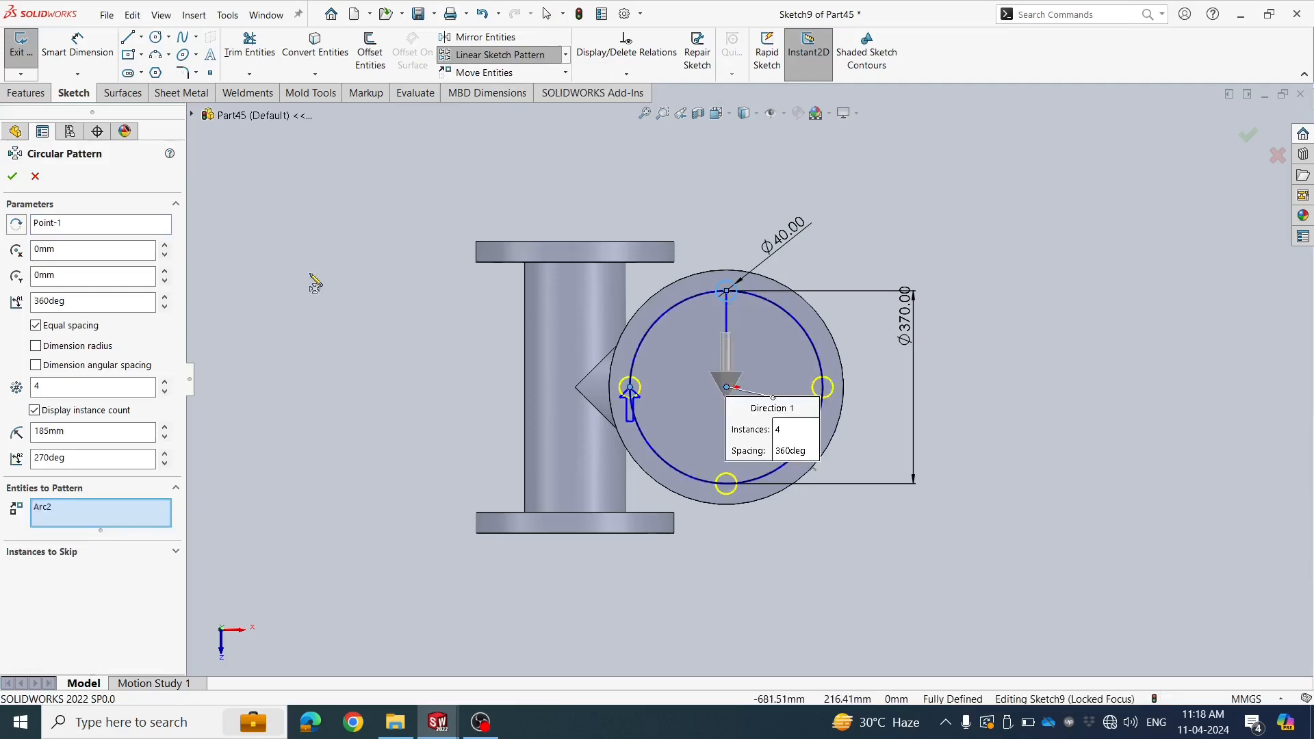
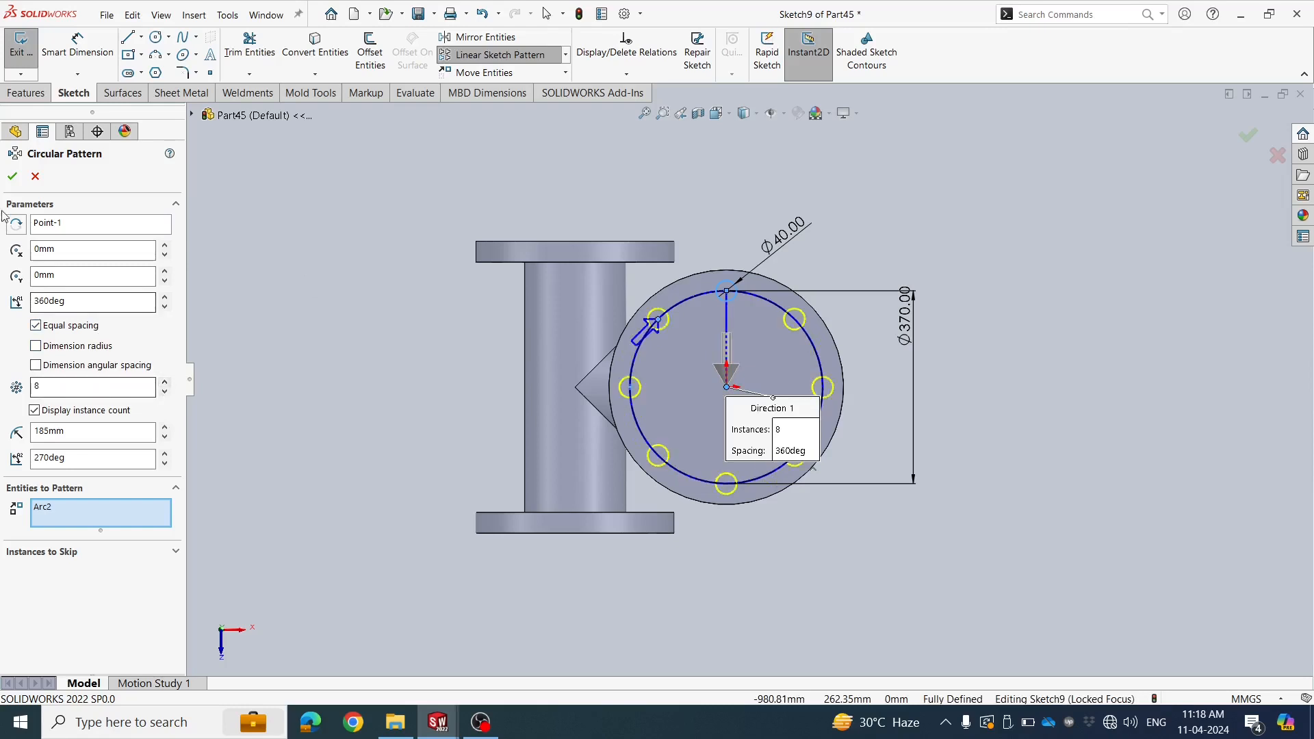
click(12, 177)
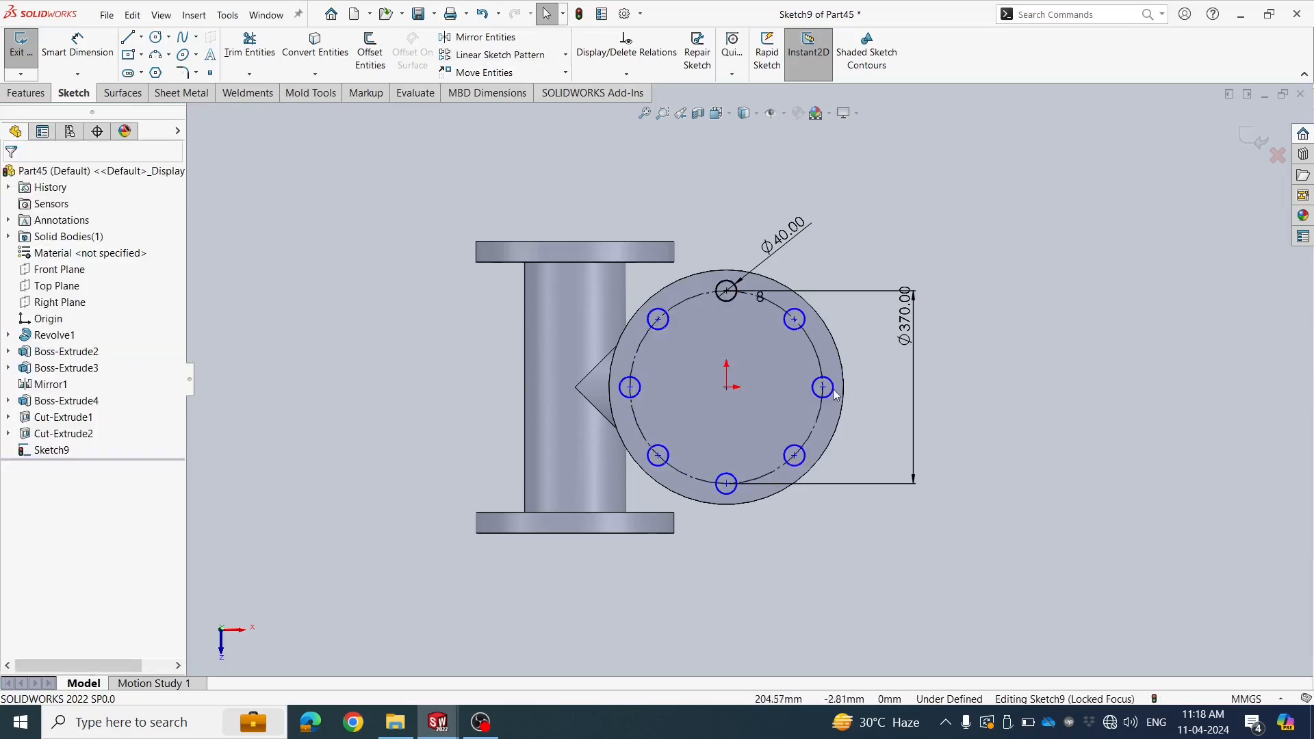
Pull a patterned circle off the bolt circle to expose the pattern's centre point and make that point coincident with the origin
drag(825, 388, 862, 405)
click(868, 432)
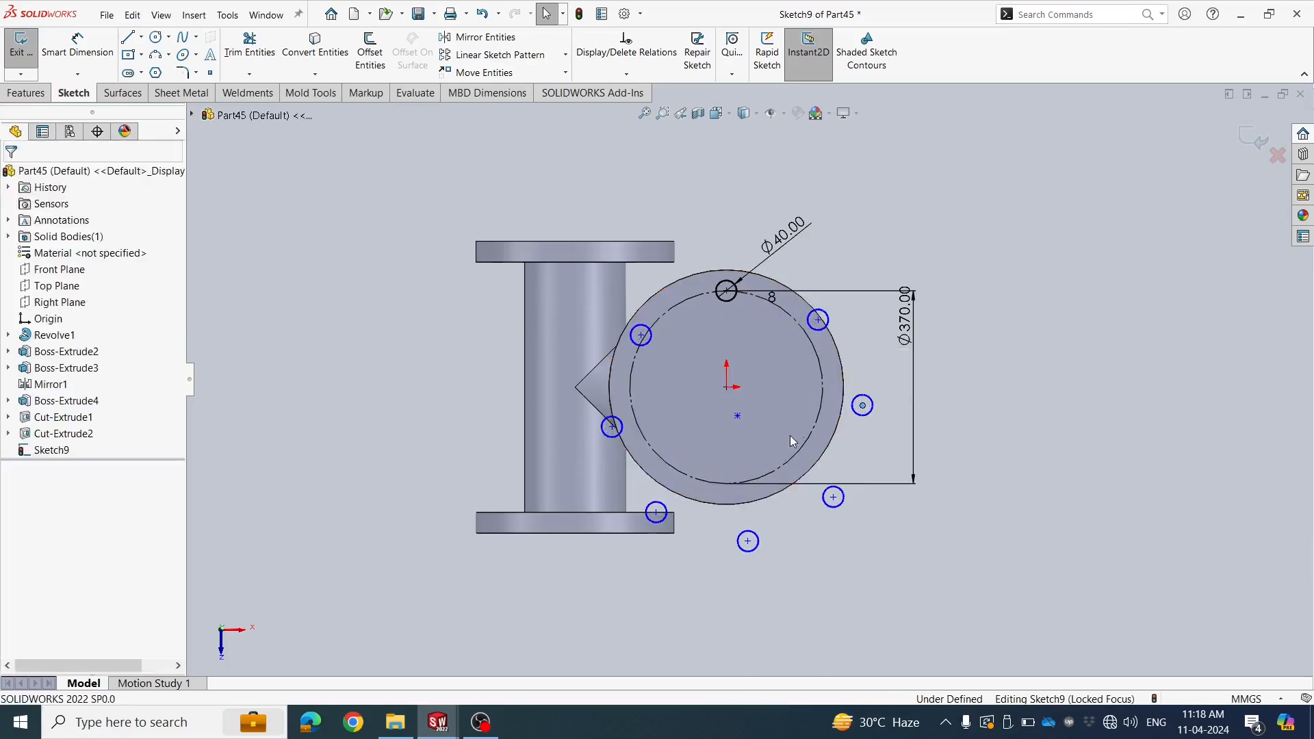
click(738, 417)
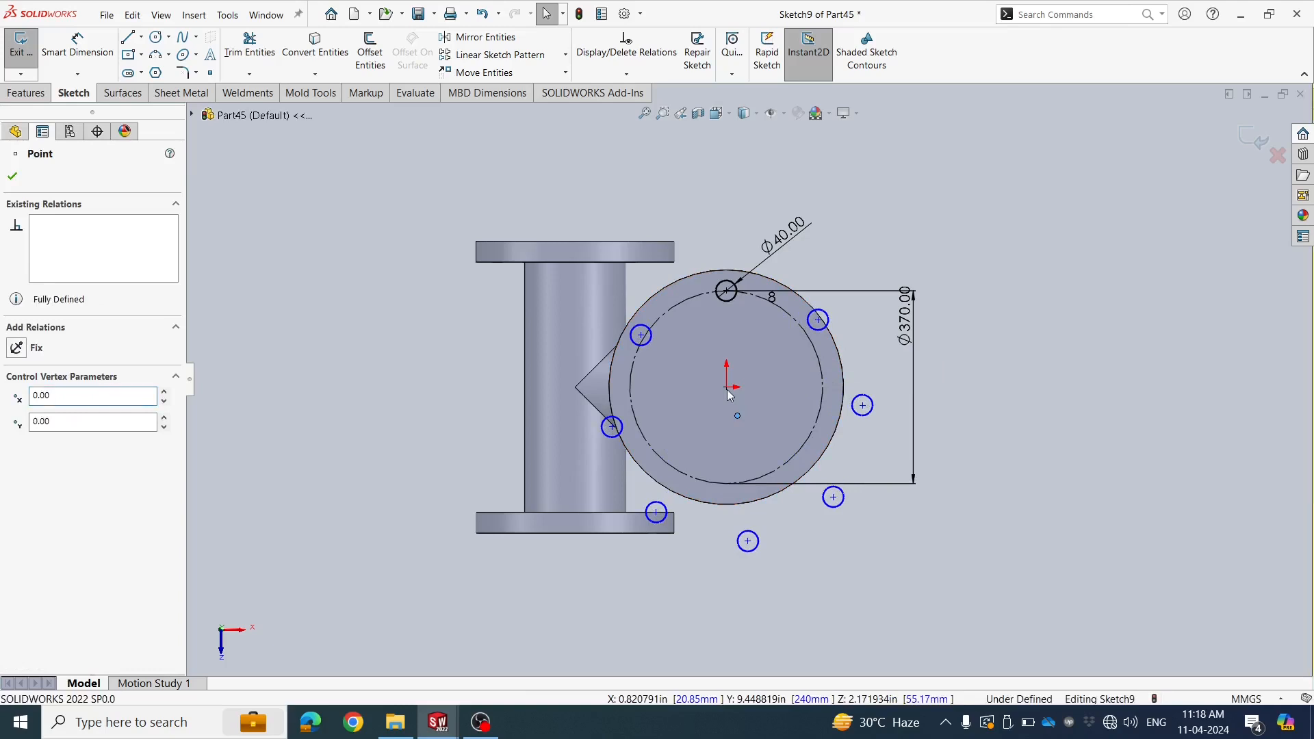
ctrl+click(728, 388)
click(808, 338)
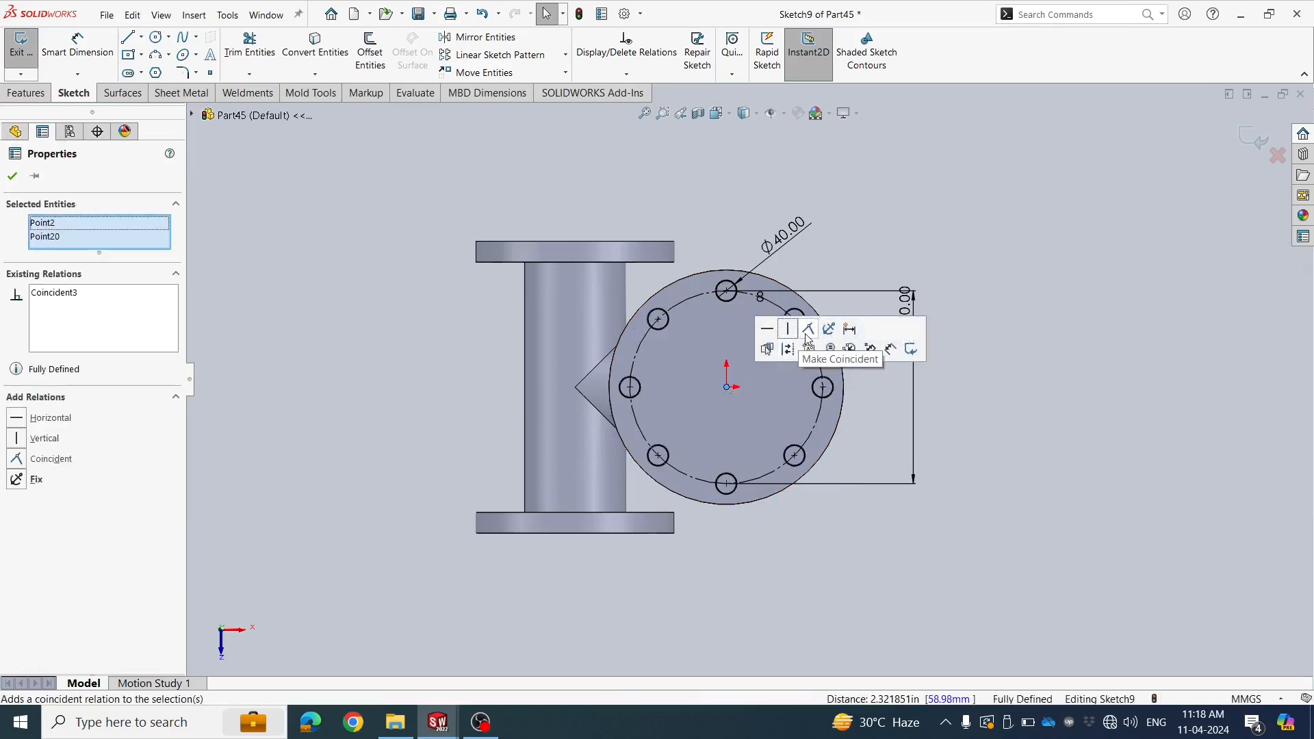
click(847, 260)
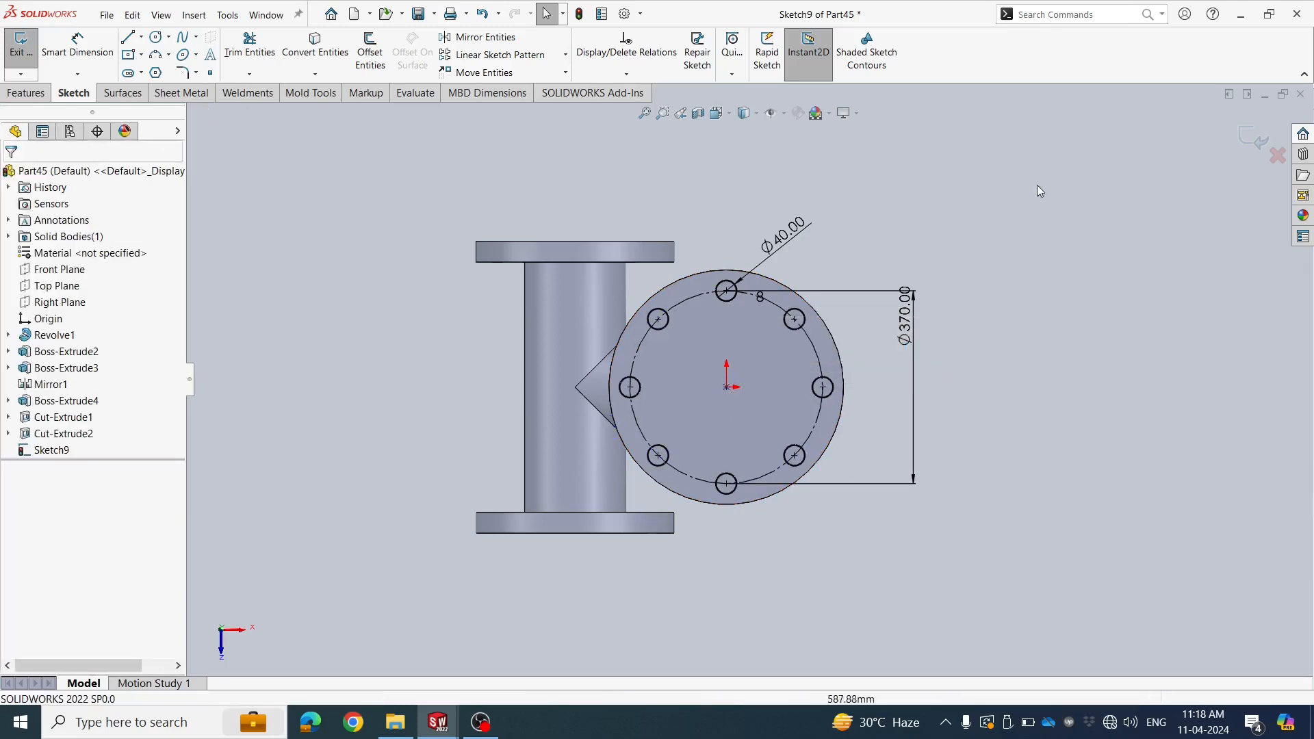
Cut-extrude the eight bolt-hole circles into the horizontal cylinder's flange to a blind depth of 60 mm
click(17, 95)
click(236, 54)
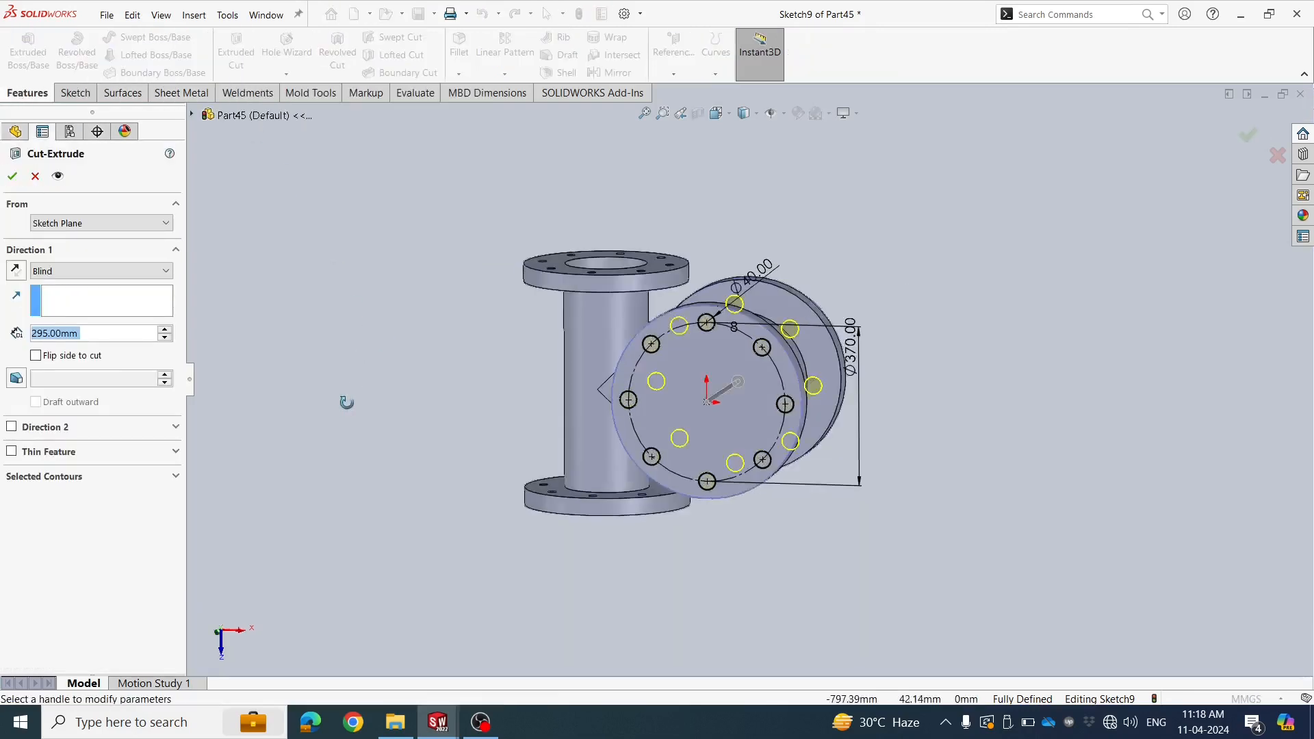
middle_drag(331, 427, 298, 390)
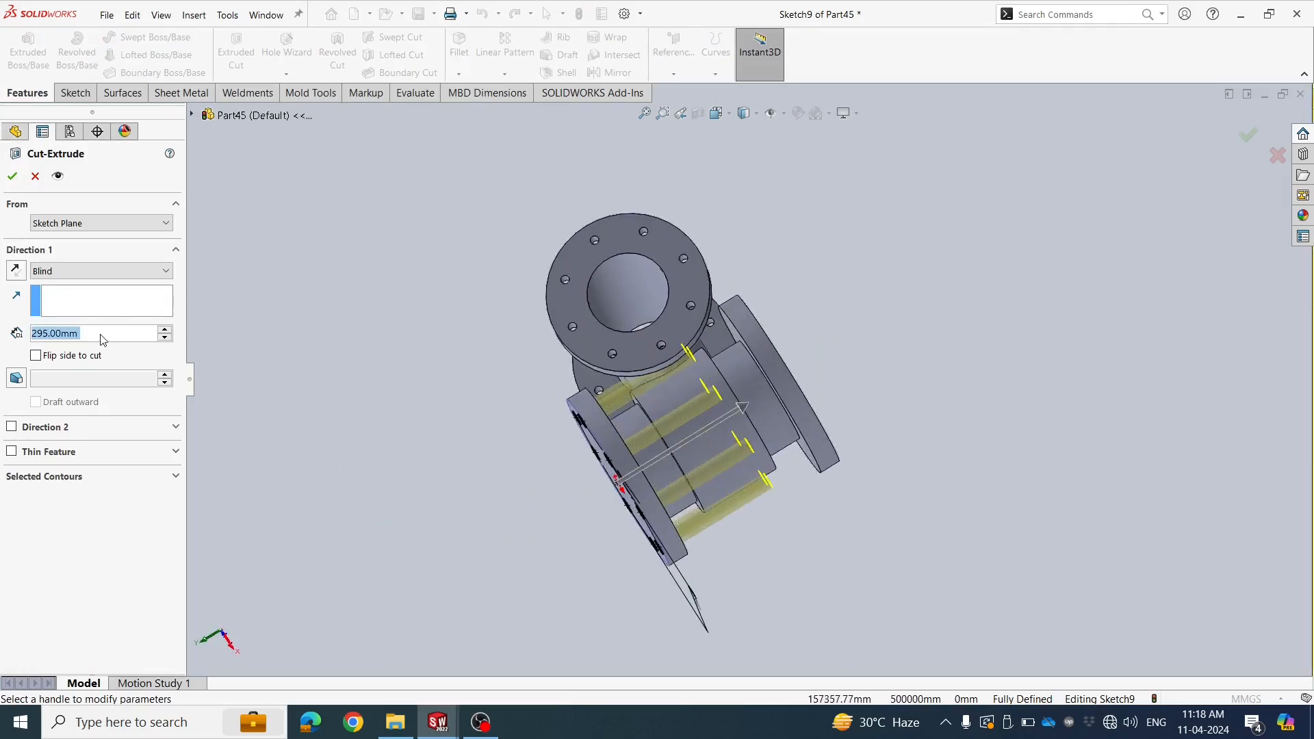
text(50)
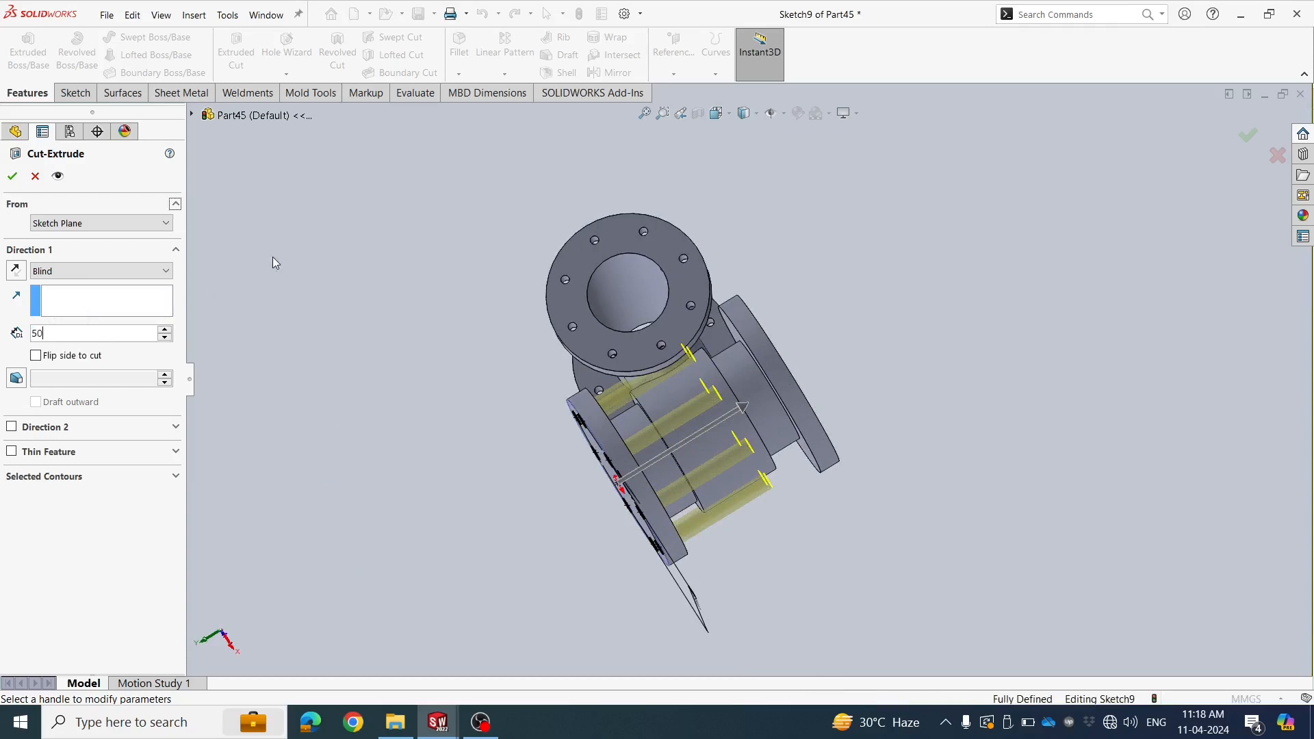
key(Return)
middle_drag(309, 328, 195, 345)
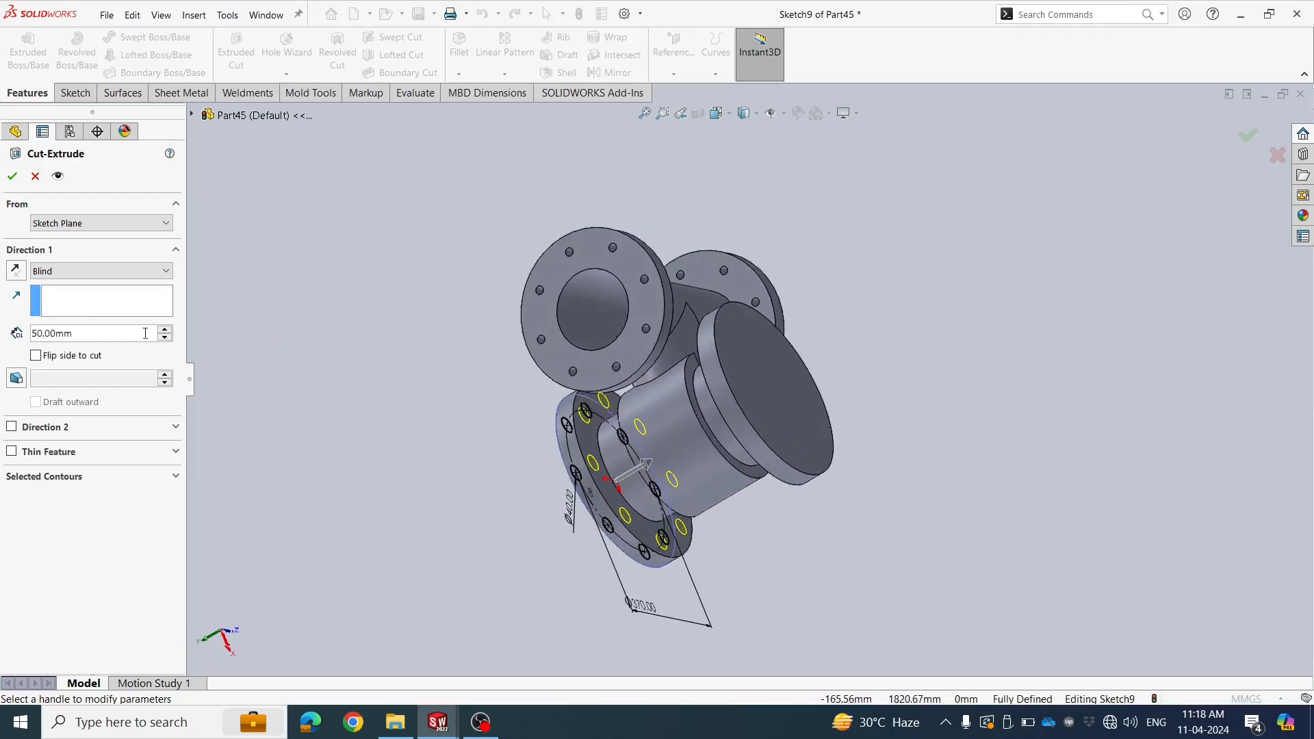
click(164, 330)
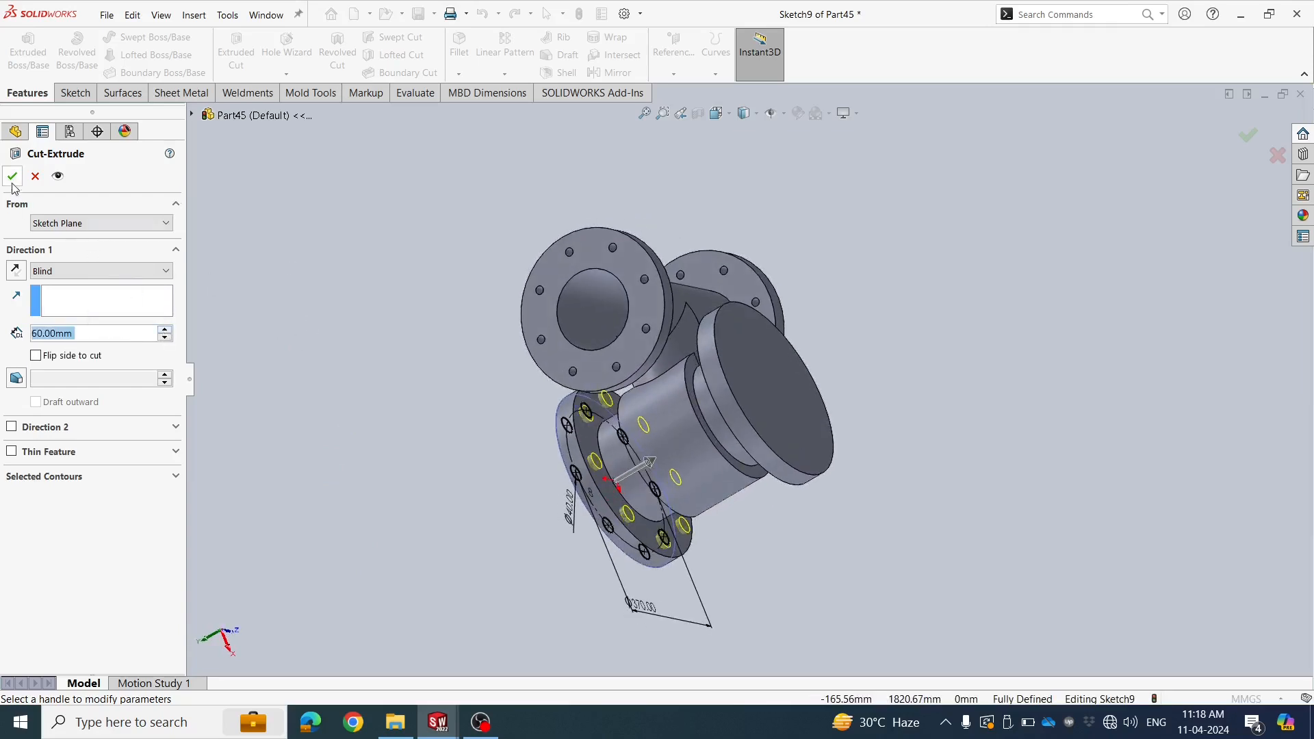
click(360, 407)
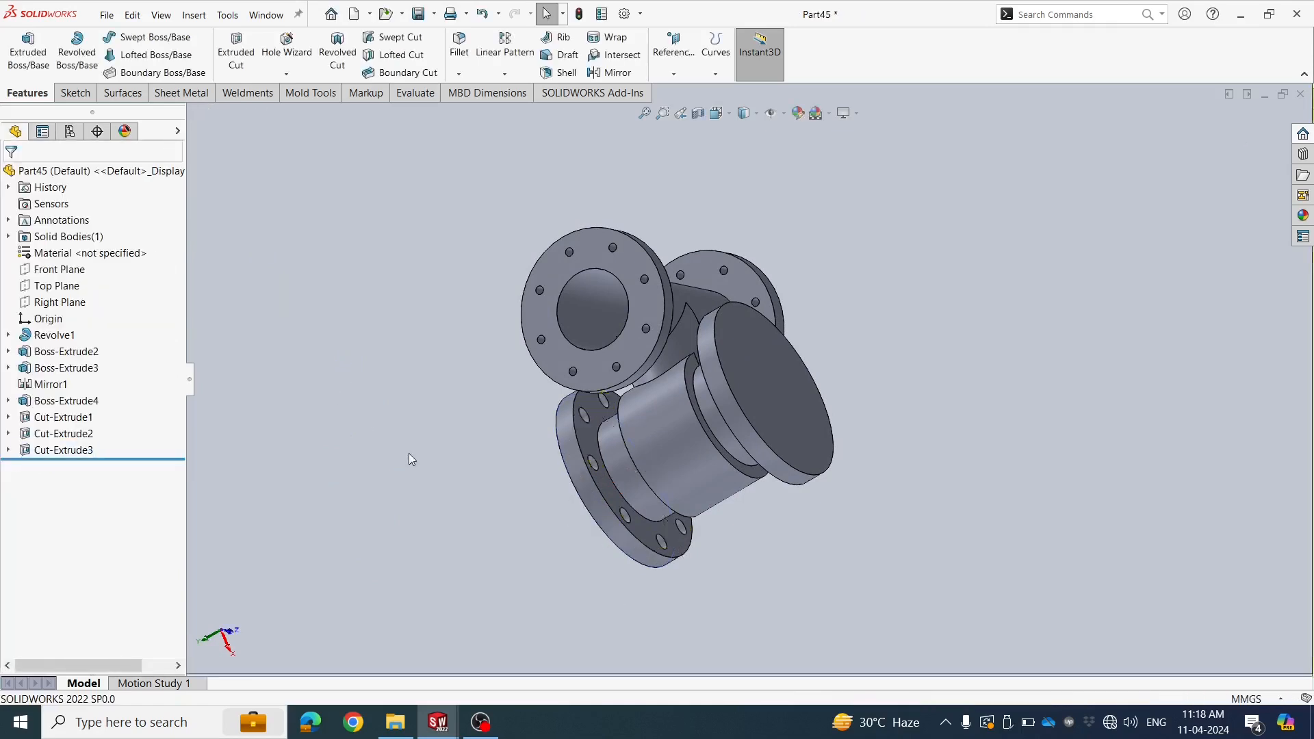
Start a sketch on the outer face of the cylinder's undrilled flange and convert the uppermost bolt-hole edge of the opposite flange into it
mouse_move(409, 453)
middle_down()
mouse_move(504, 215)
mouse_move(709, 455)
mouse_move(805, 475)
mouse_move(549, 431)
mouse_move(670, 375)
mouse_move(664, 446)
mouse_move(675, 382)
mouse_move(666, 433)
mouse_move(688, 445)
mouse_move(662, 506)
mouse_move(452, 358)
mouse_move(445, 366)
mouse_move(642, 403)
mouse_move(651, 294)
mouse_move(684, 398)
mouse_move(741, 368)
mouse_move(703, 386)
mouse_move(740, 333)
mouse_move(715, 390)
mouse_move(661, 394)
middle_up()
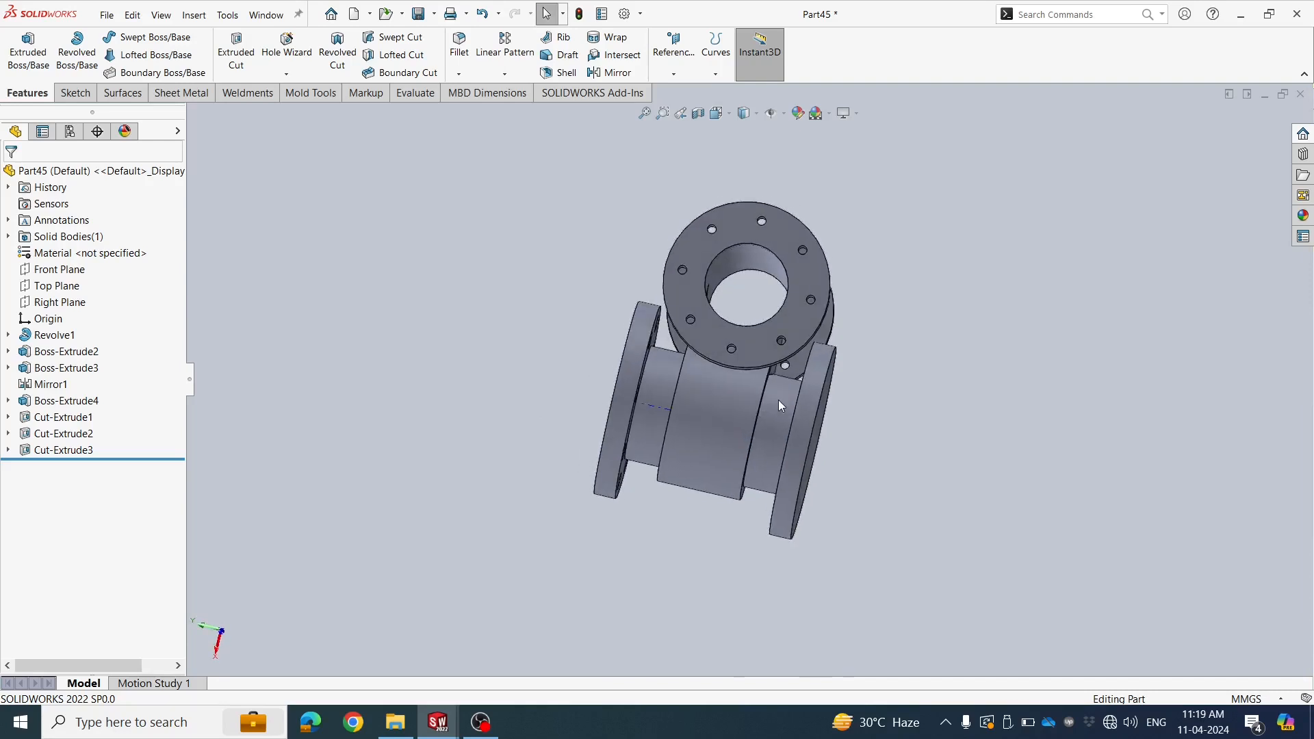
middle_drag(780, 405, 811, 451)
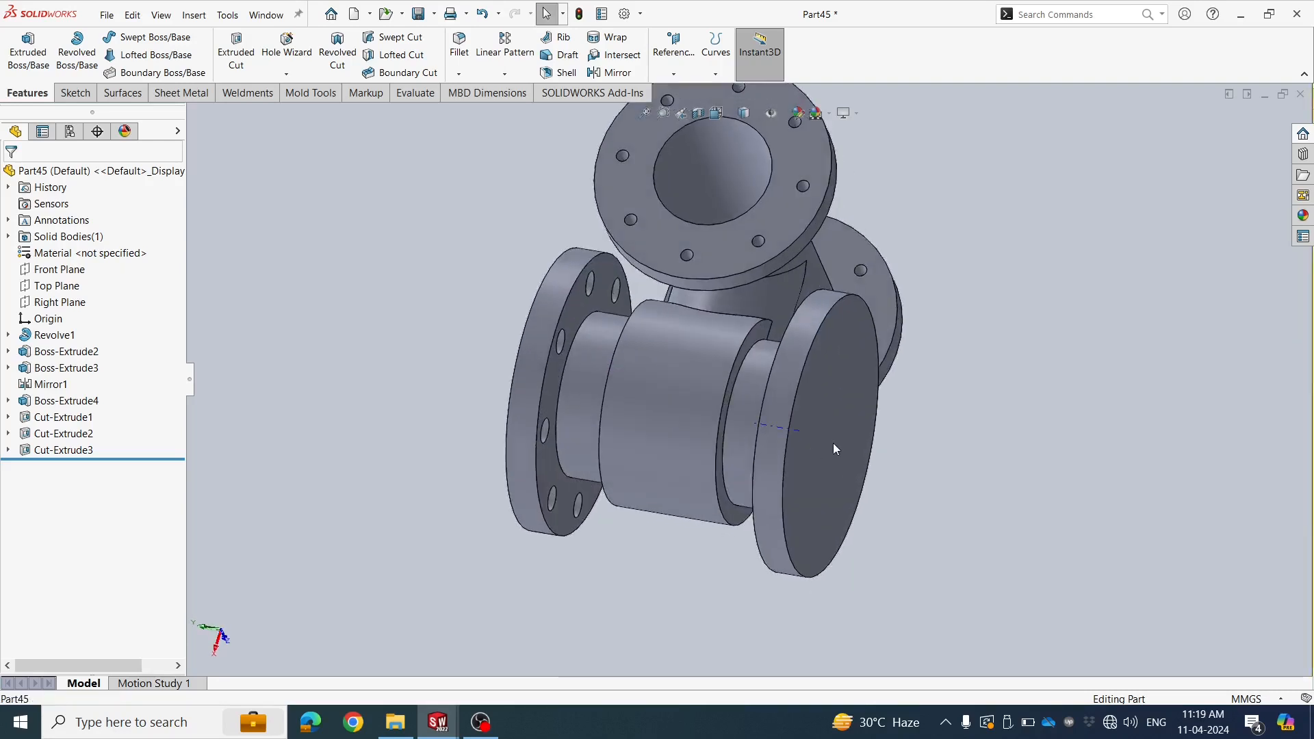
click(832, 442)
click(898, 401)
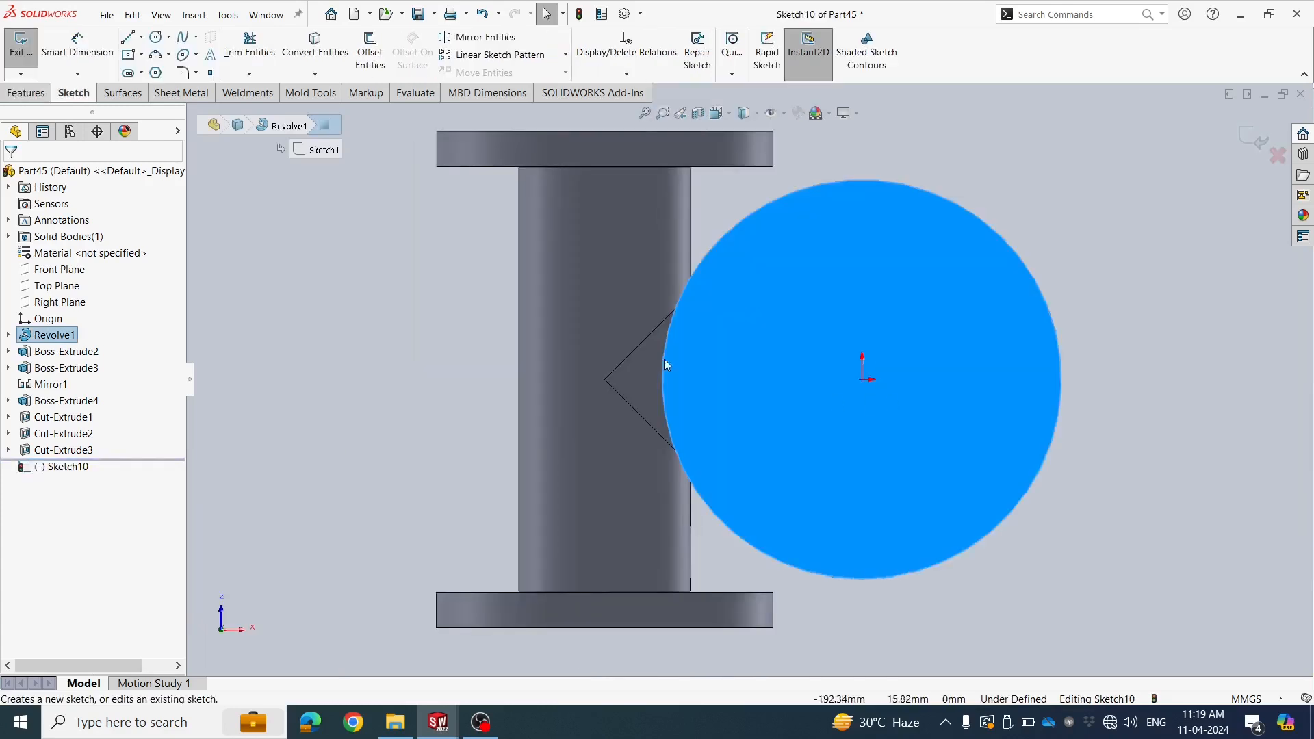
click(434, 317)
scroll(958, 370, up, 2)
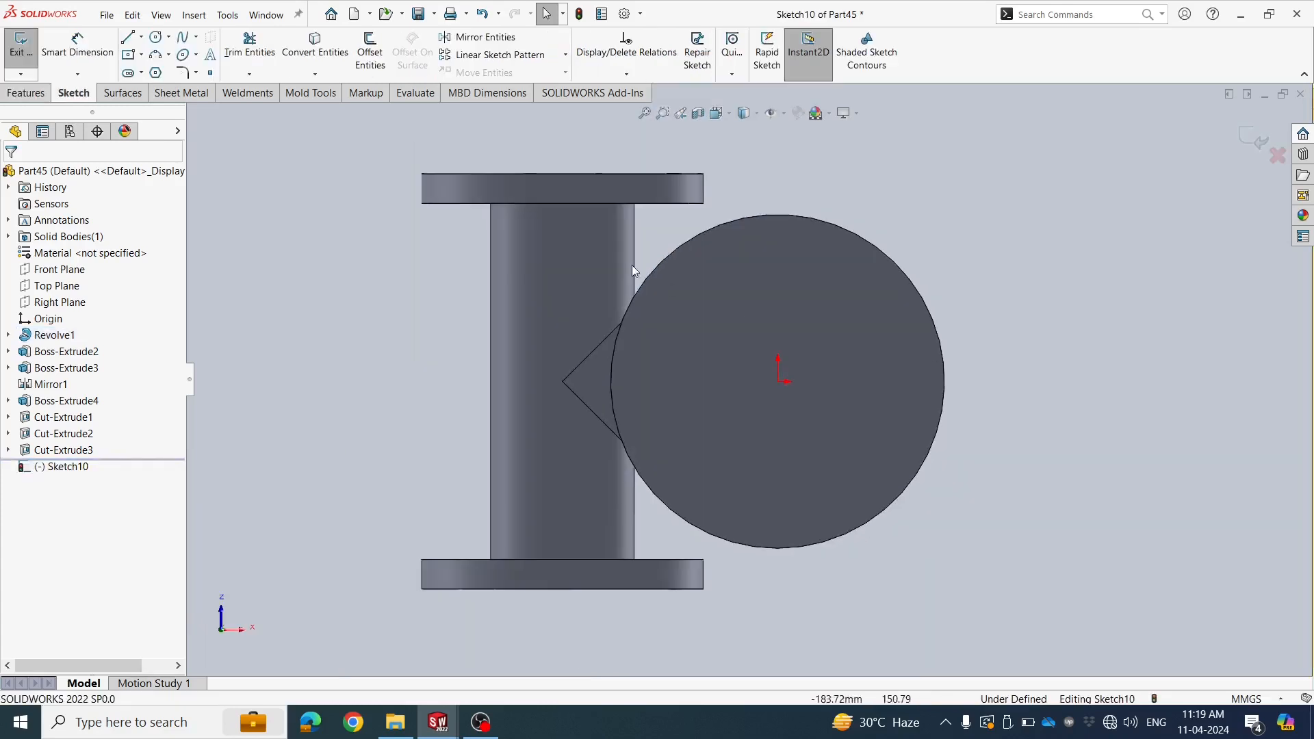
click(312, 60)
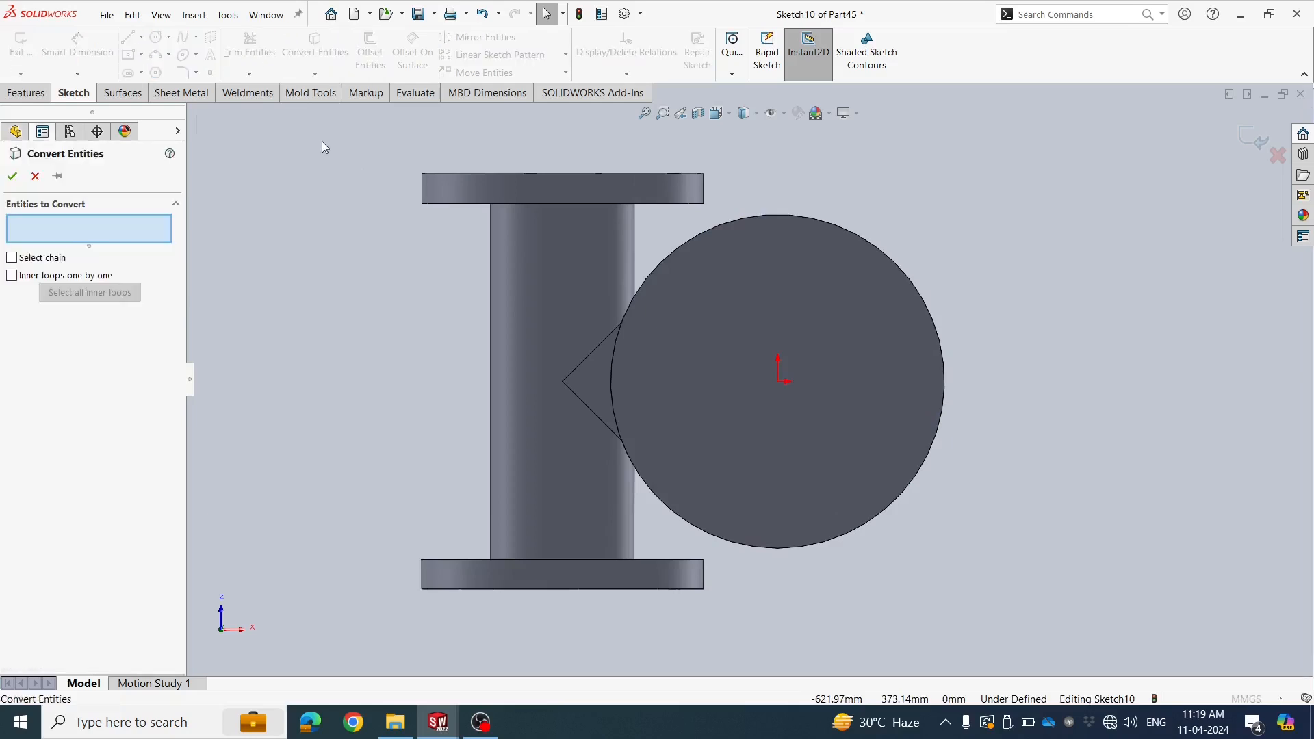
middle_drag(469, 305, 679, 309)
click(680, 308)
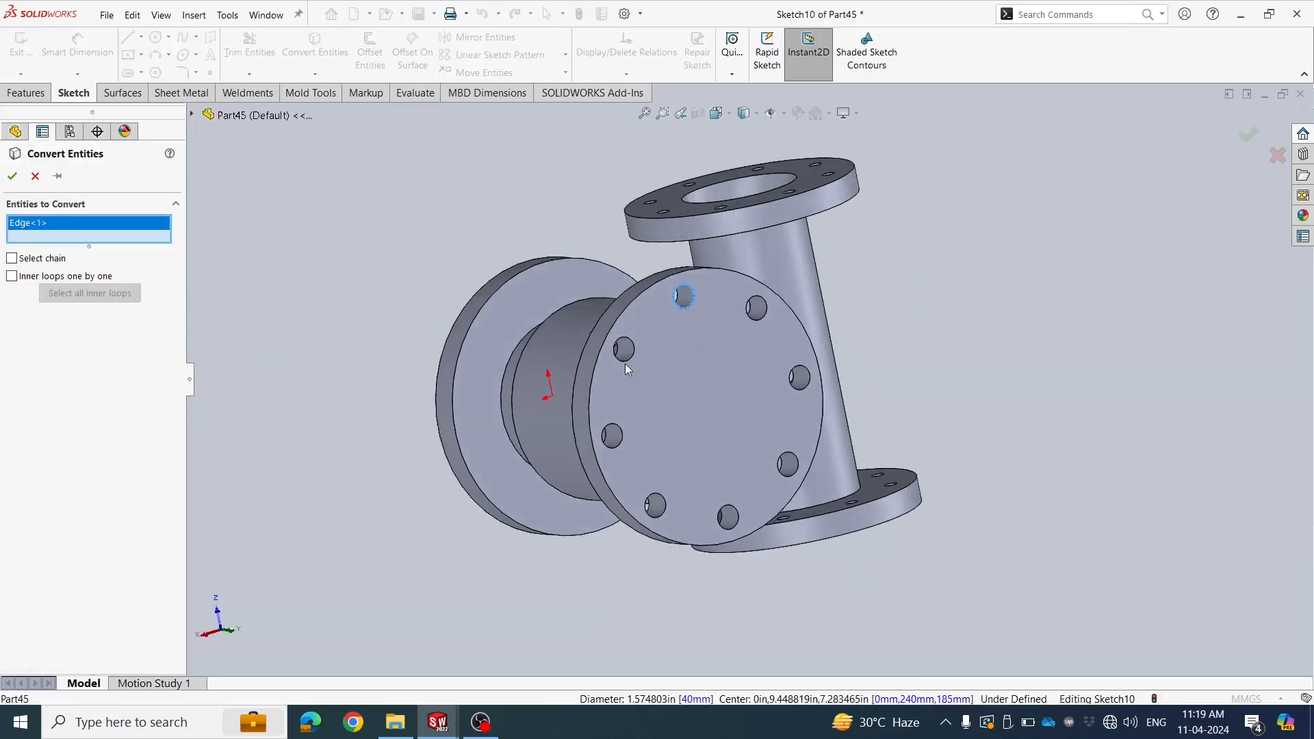
click(12, 176)
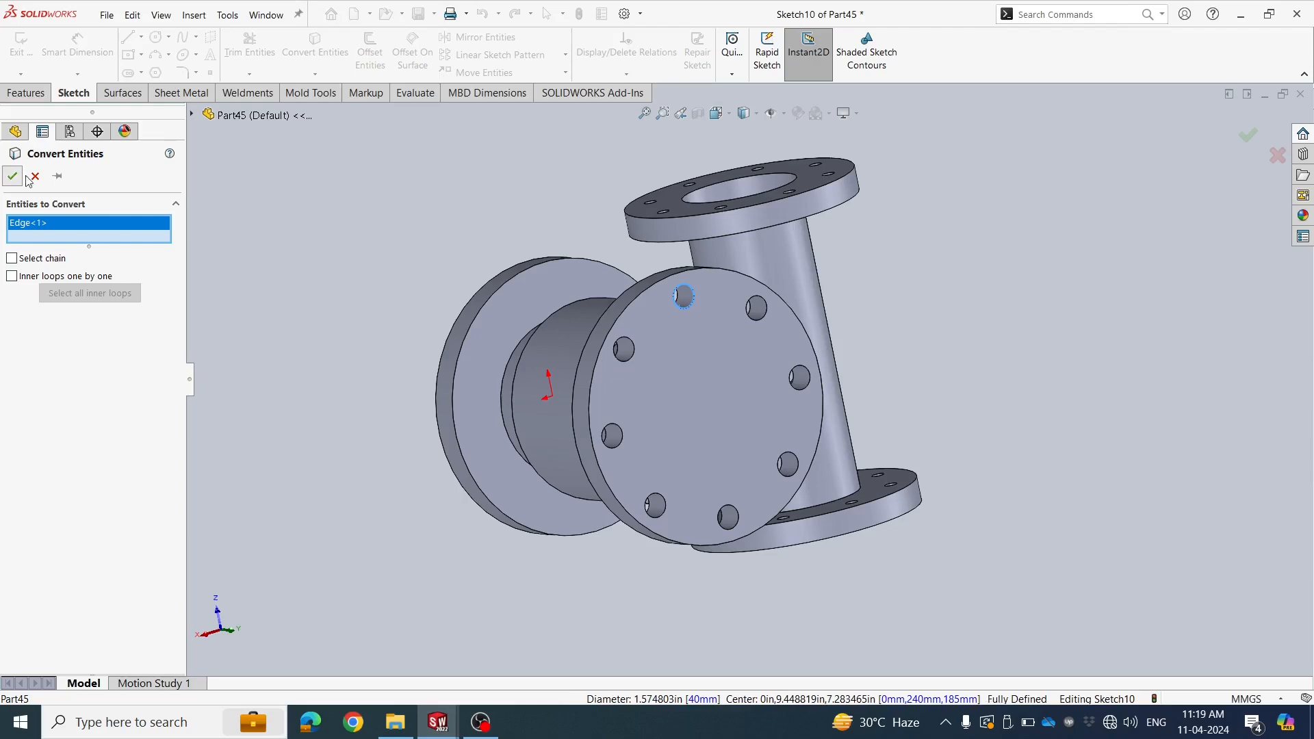
Convert all eight bolt-hole edges of the opposite drilled flange into circles in the sketch
click(626, 360)
ctrl+click(618, 445)
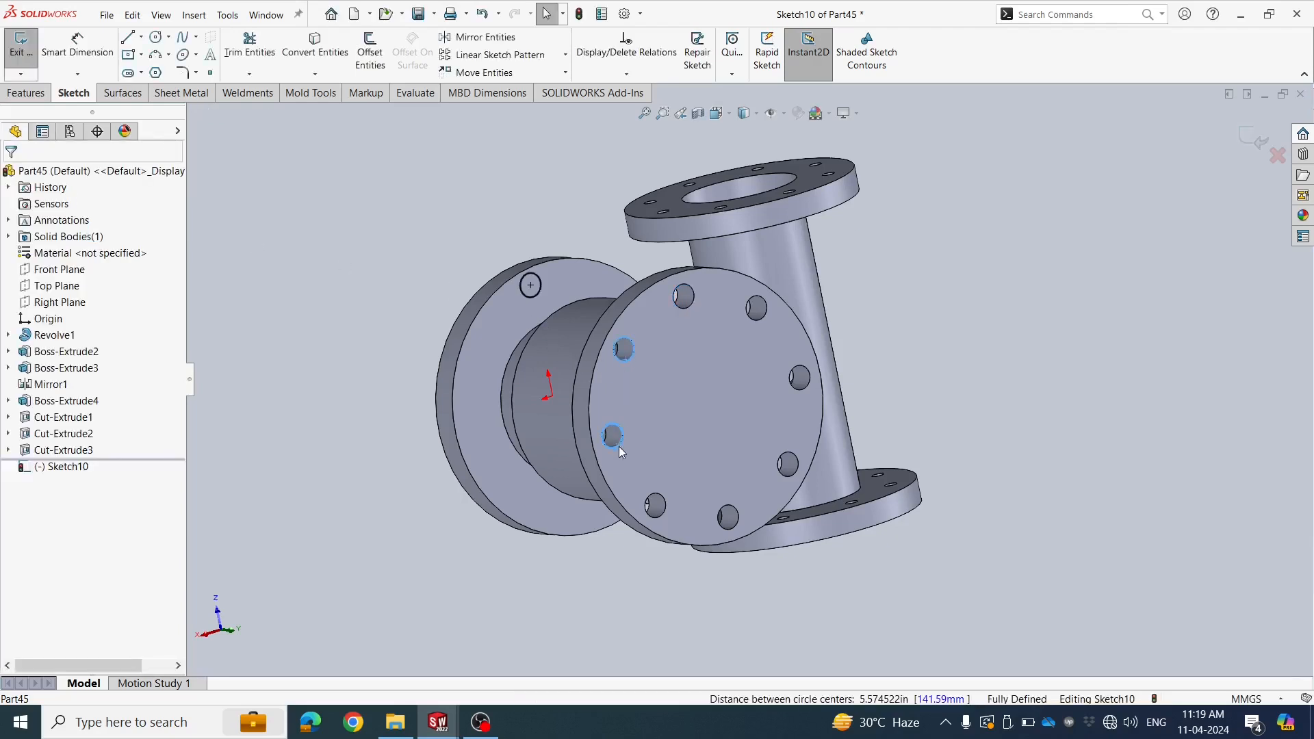
ctrl+click(664, 515)
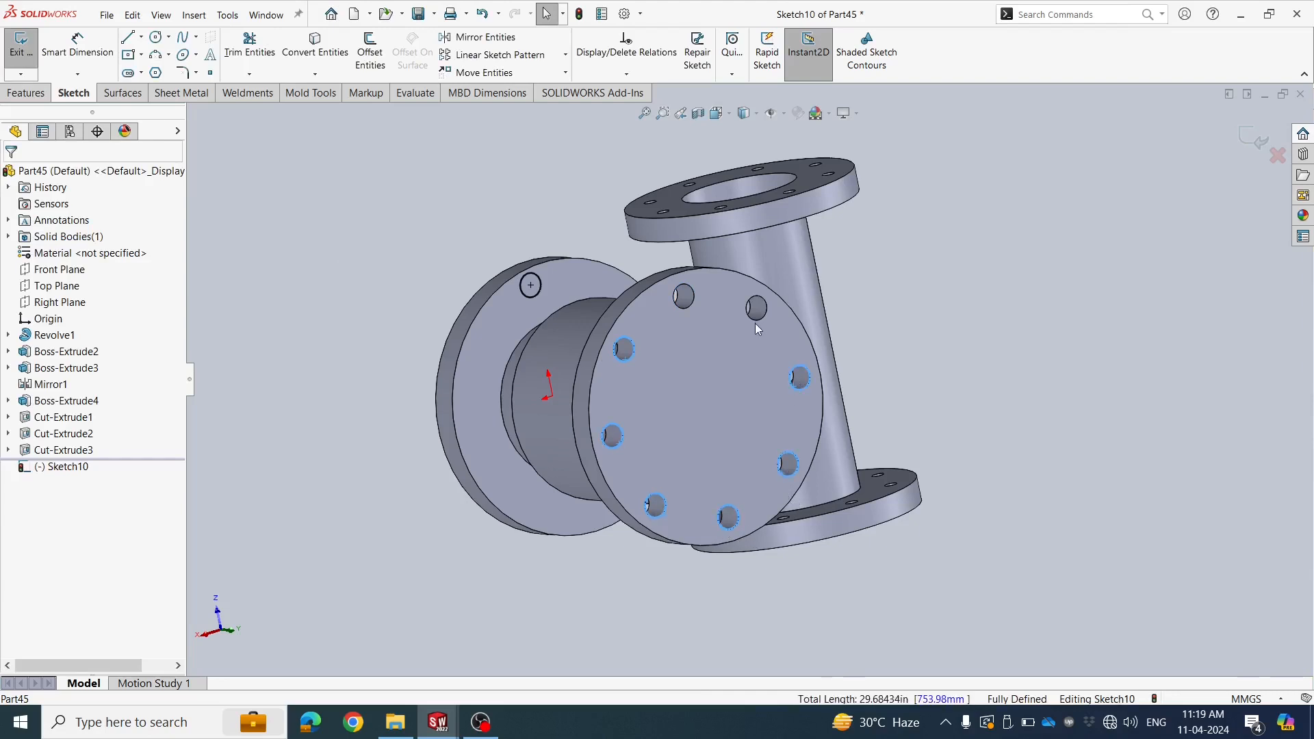
ctrl+click(692, 309)
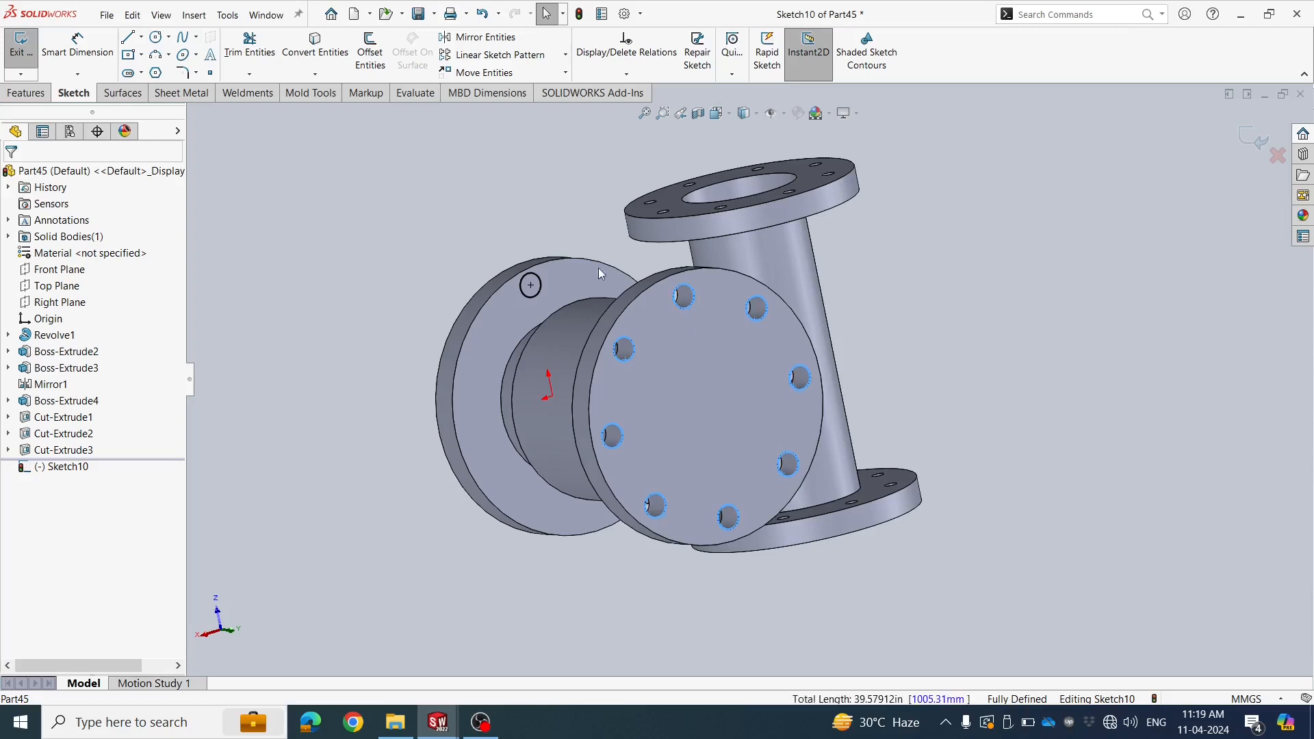
click(313, 54)
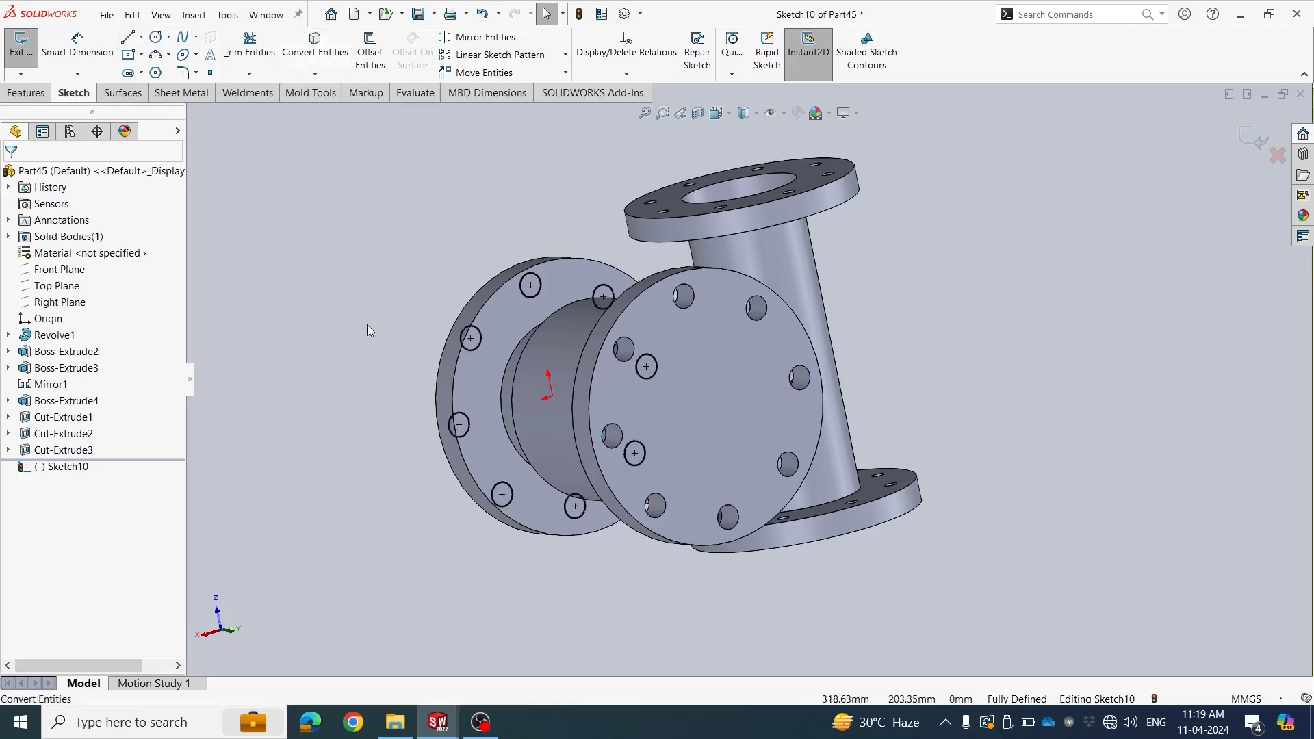
Cut-extrude the eight converted circle contours into the horizontal cylinder's undrilled flange to a blind depth of 60 mm
mouse_move(367, 324)
middle_down()
mouse_move(479, 330)
mouse_move(557, 523)
mouse_move(734, 414)
mouse_move(791, 334)
mouse_move(776, 466)
mouse_move(662, 360)
middle_up()
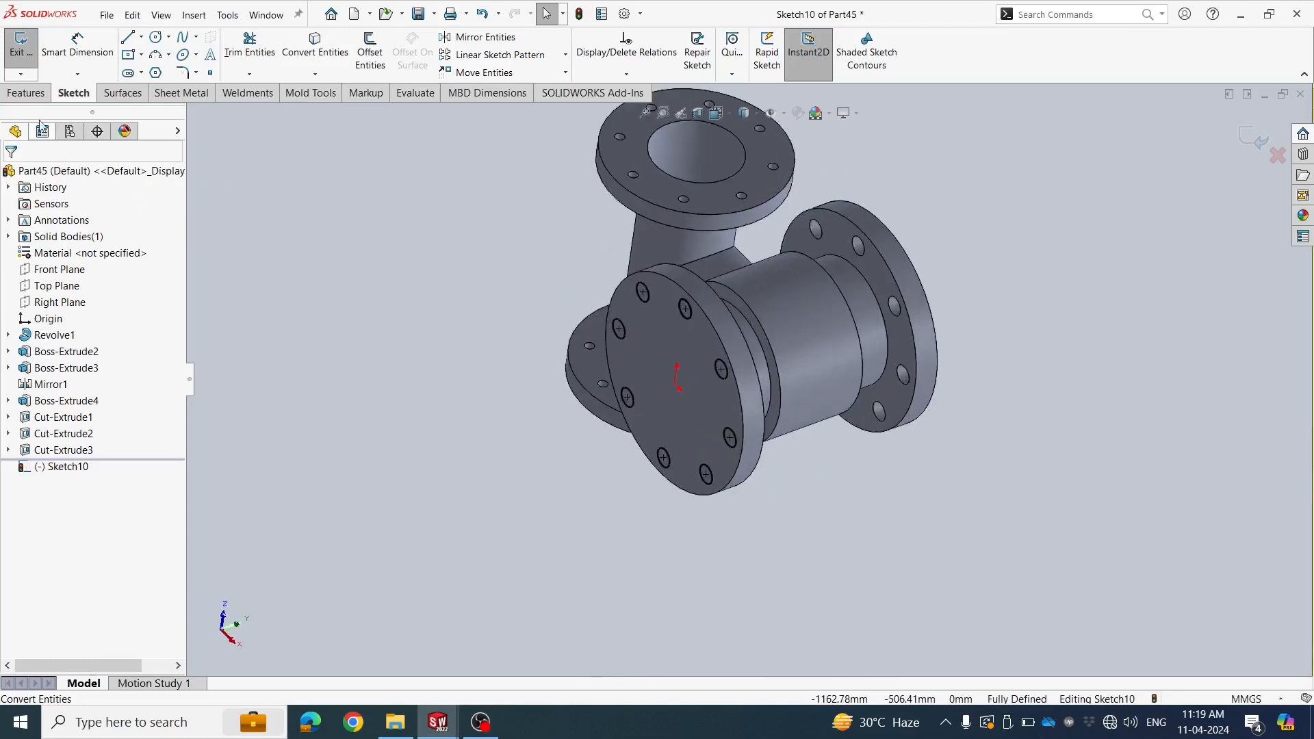
click(26, 94)
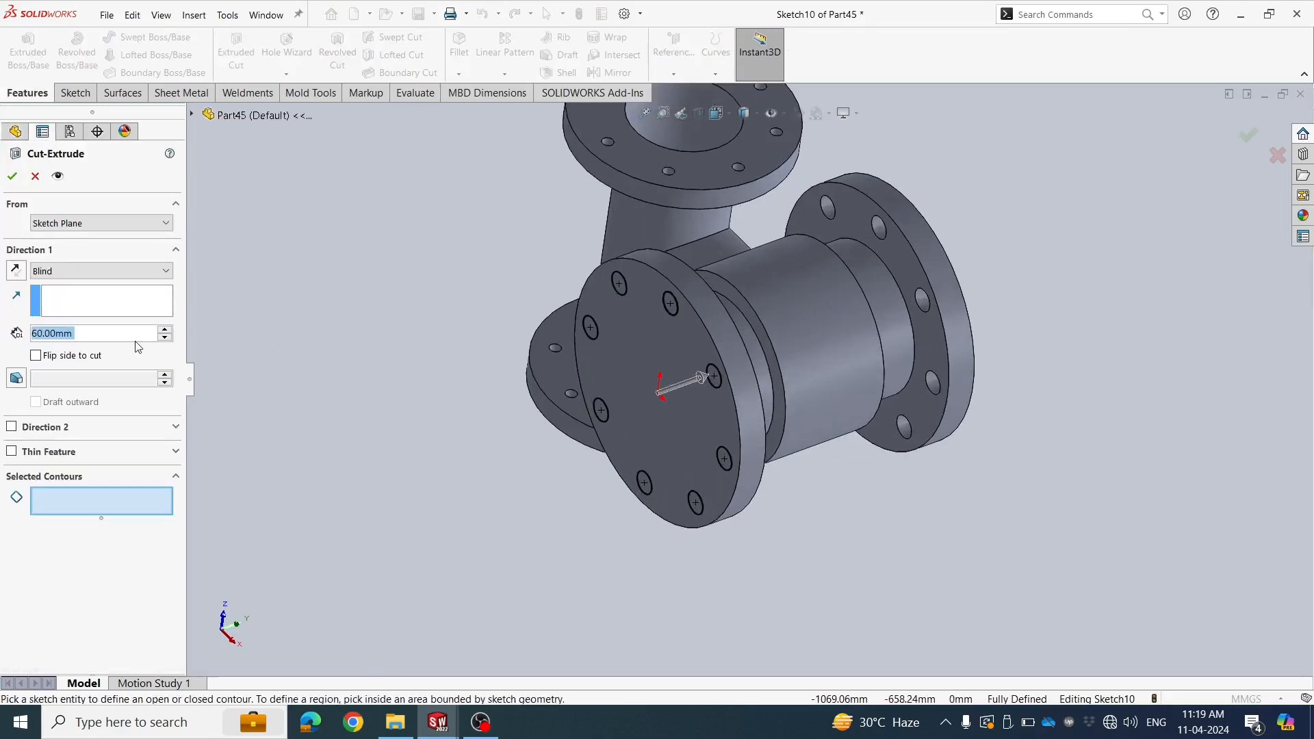
middle_drag(427, 337, 634, 347)
scroll(633, 293, down, 3)
click(634, 269)
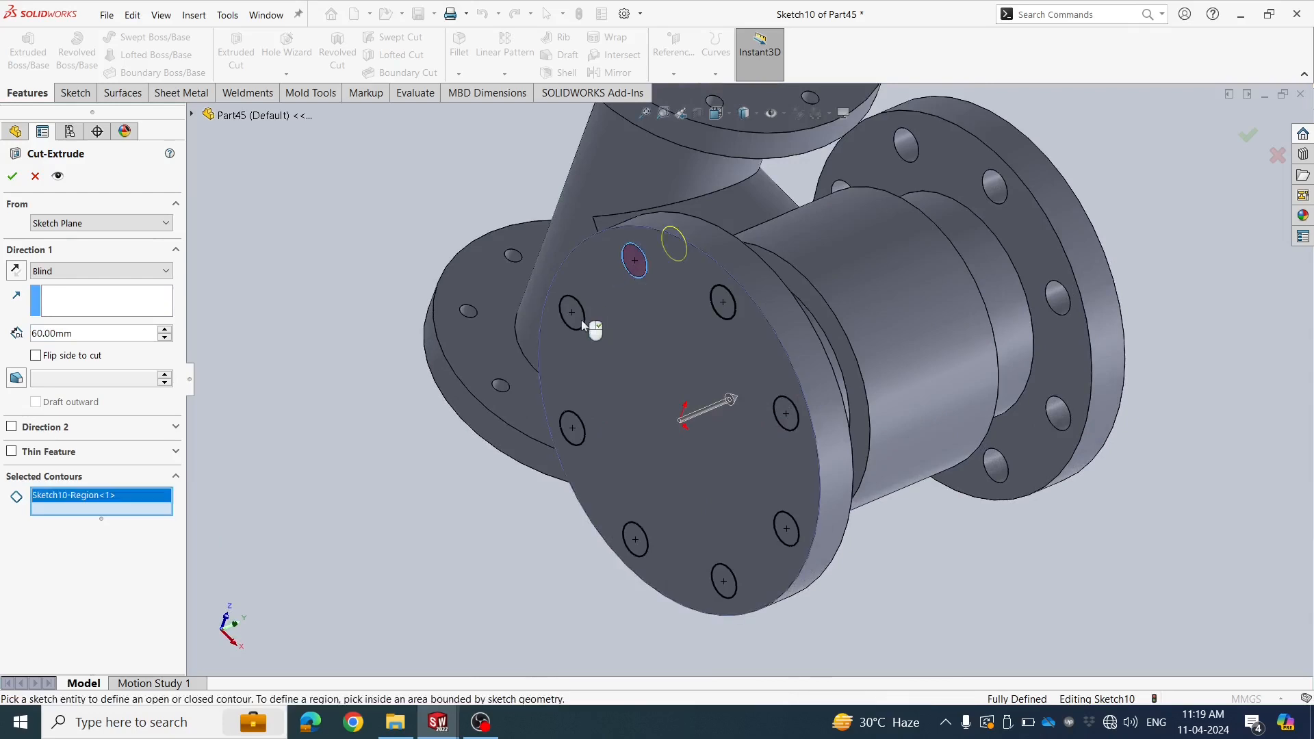
click(576, 323)
click(570, 430)
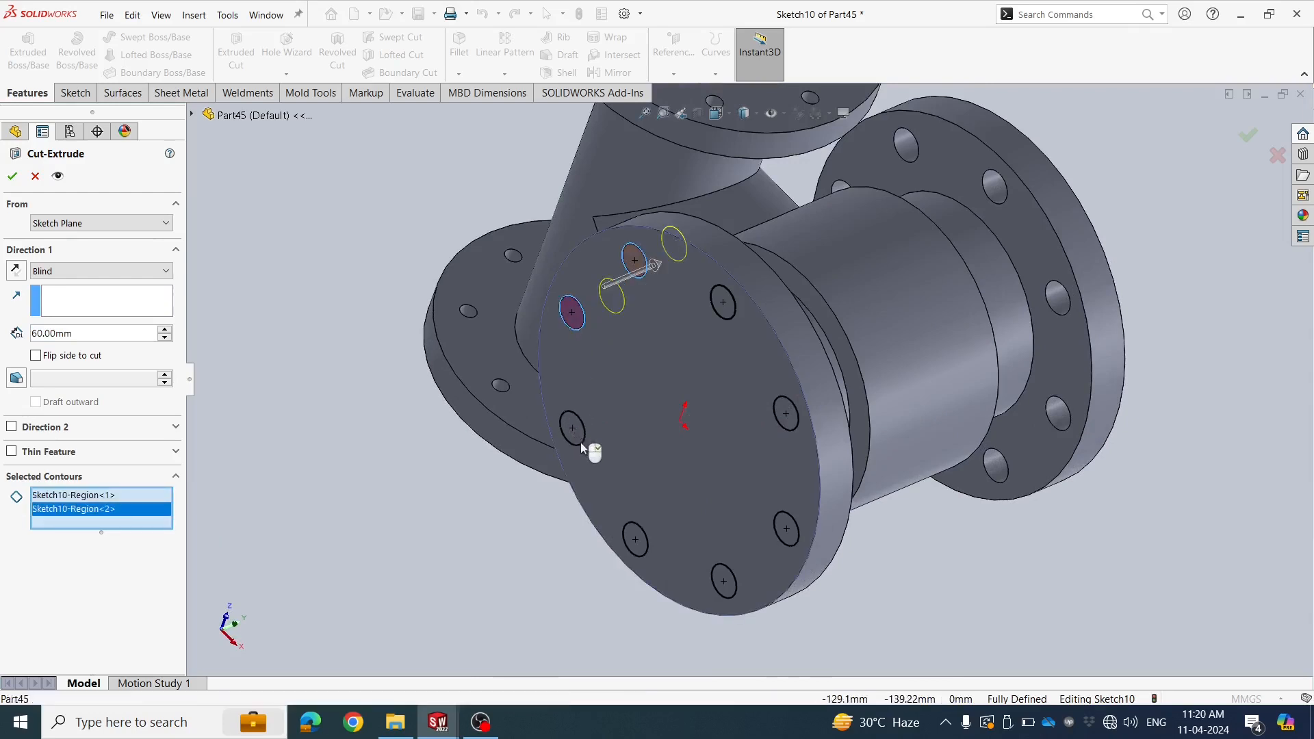
click(634, 538)
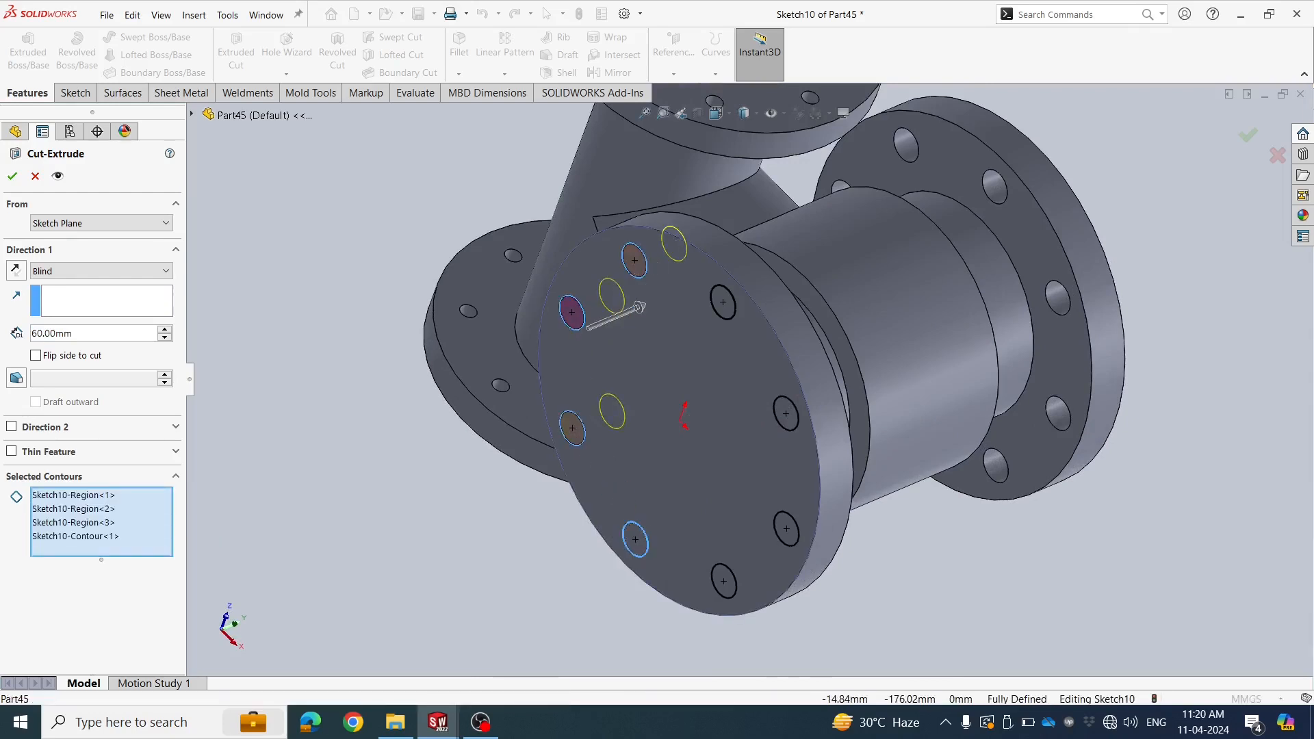
click(721, 569)
click(778, 530)
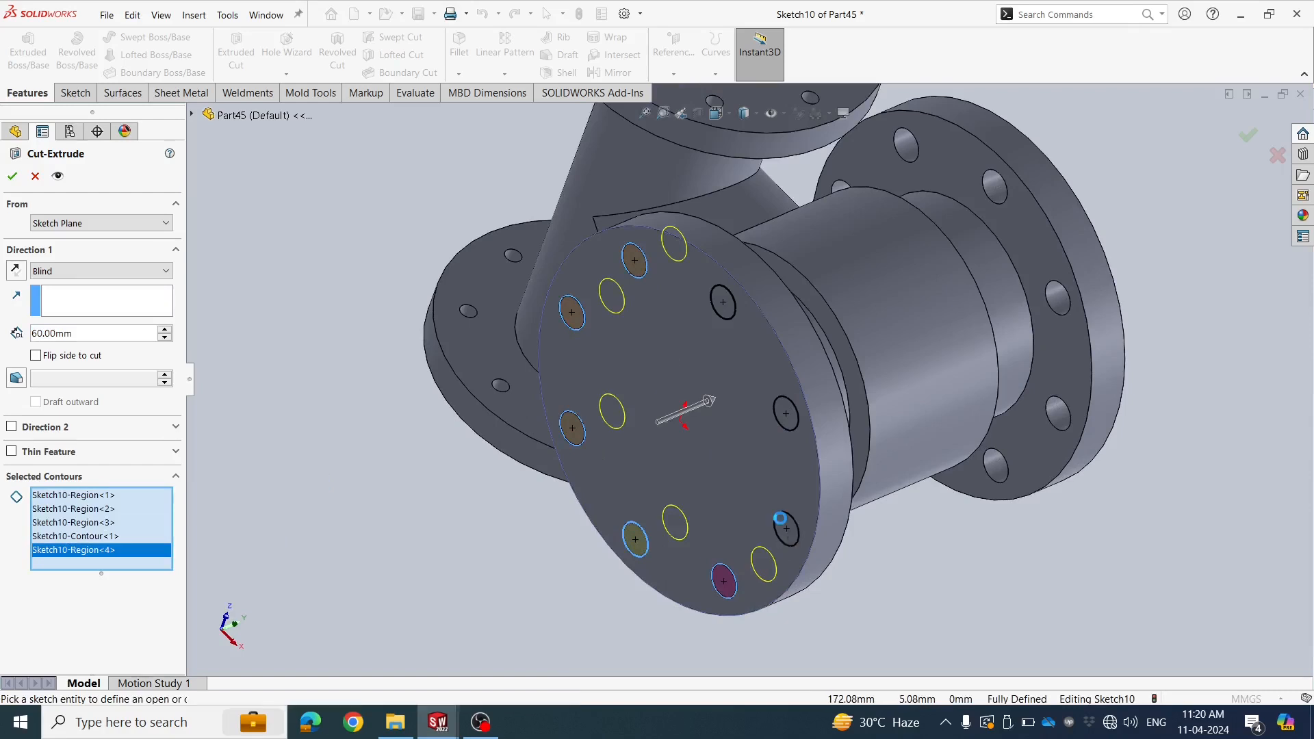
click(784, 415)
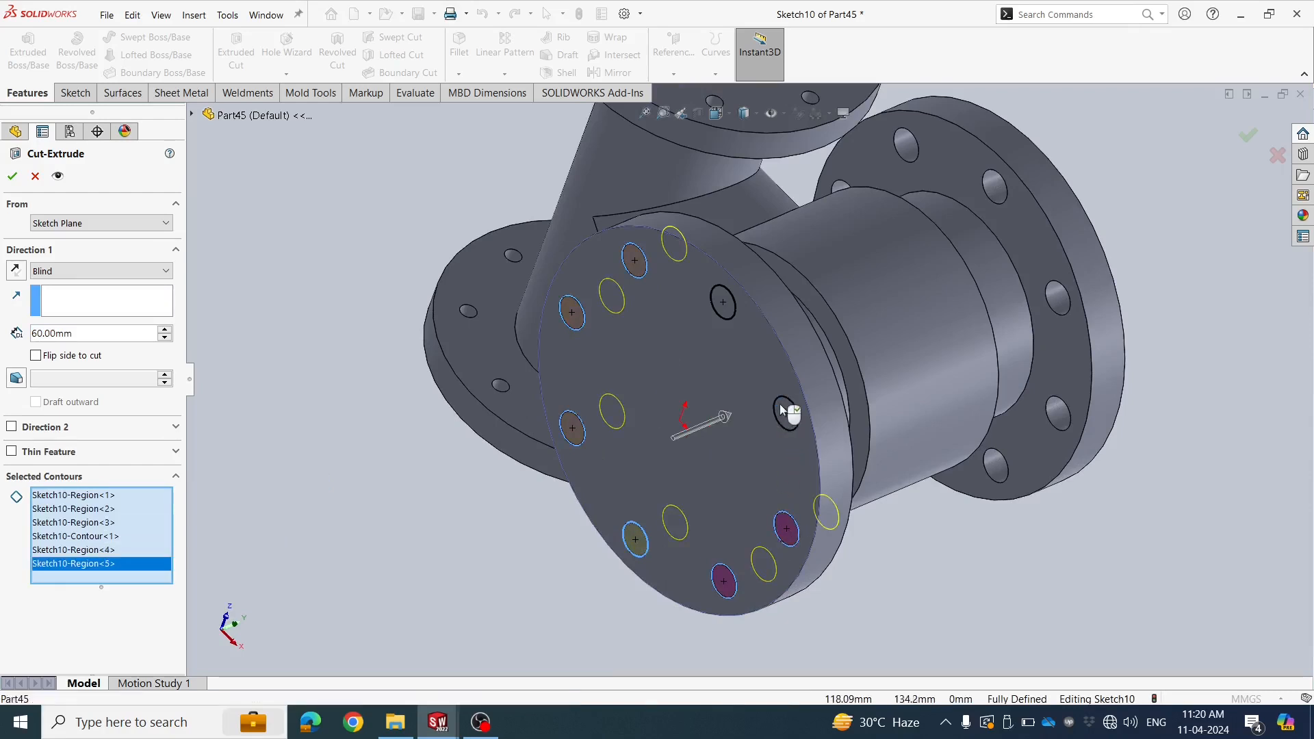
click(719, 299)
scroll(656, 309, up, 2)
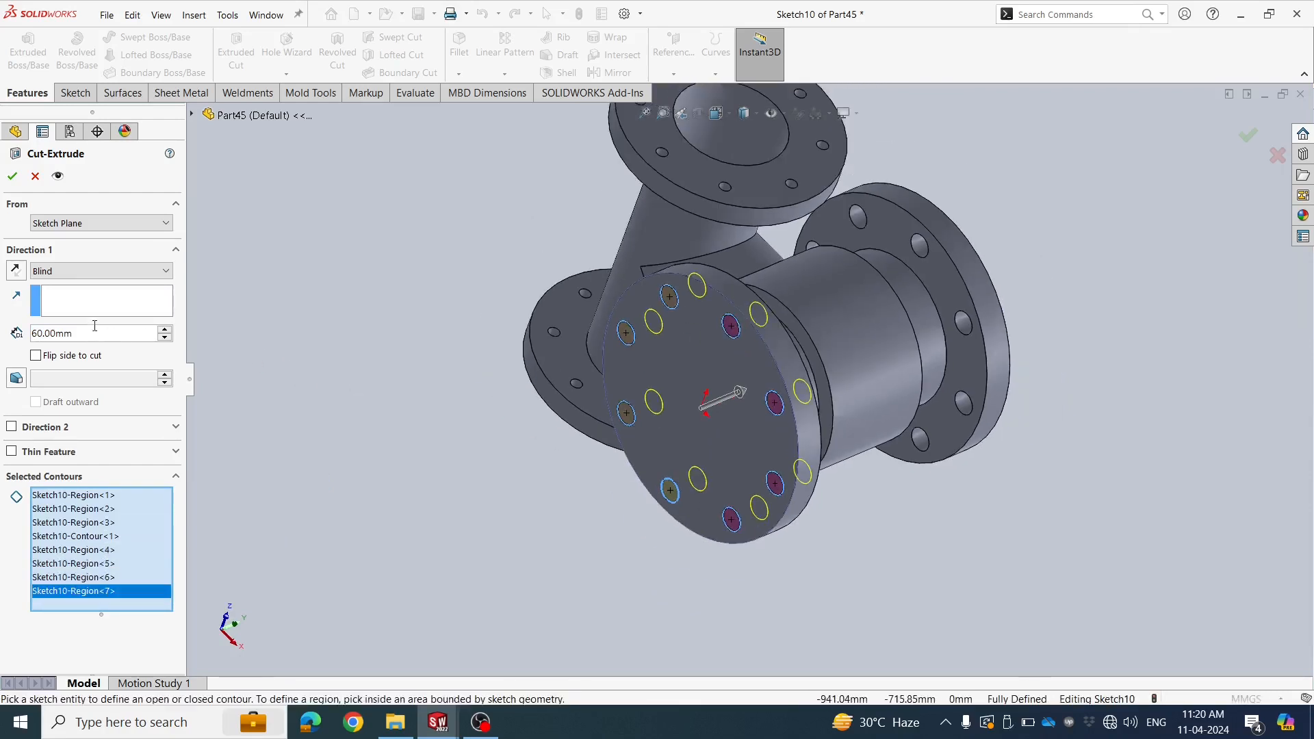
click(14, 175)
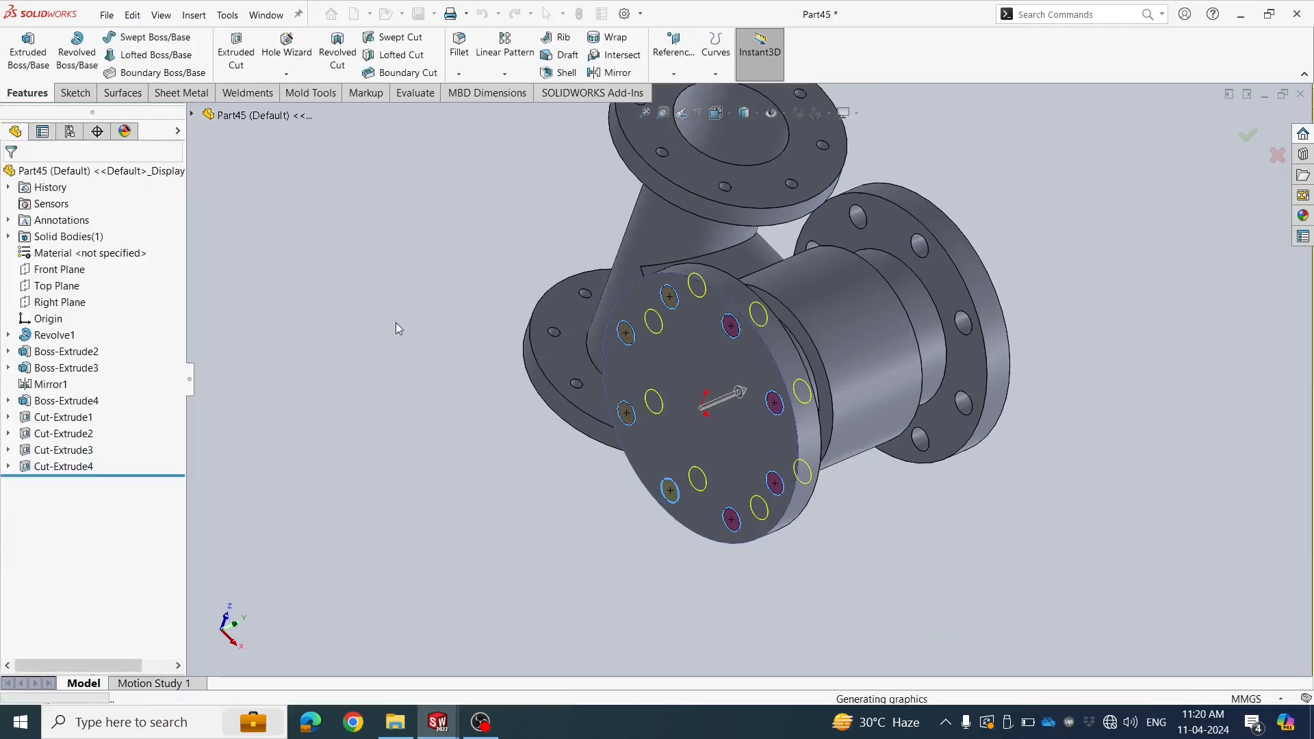
Start a sketch on the Front Plane
middle_drag(773, 487, 681, 431)
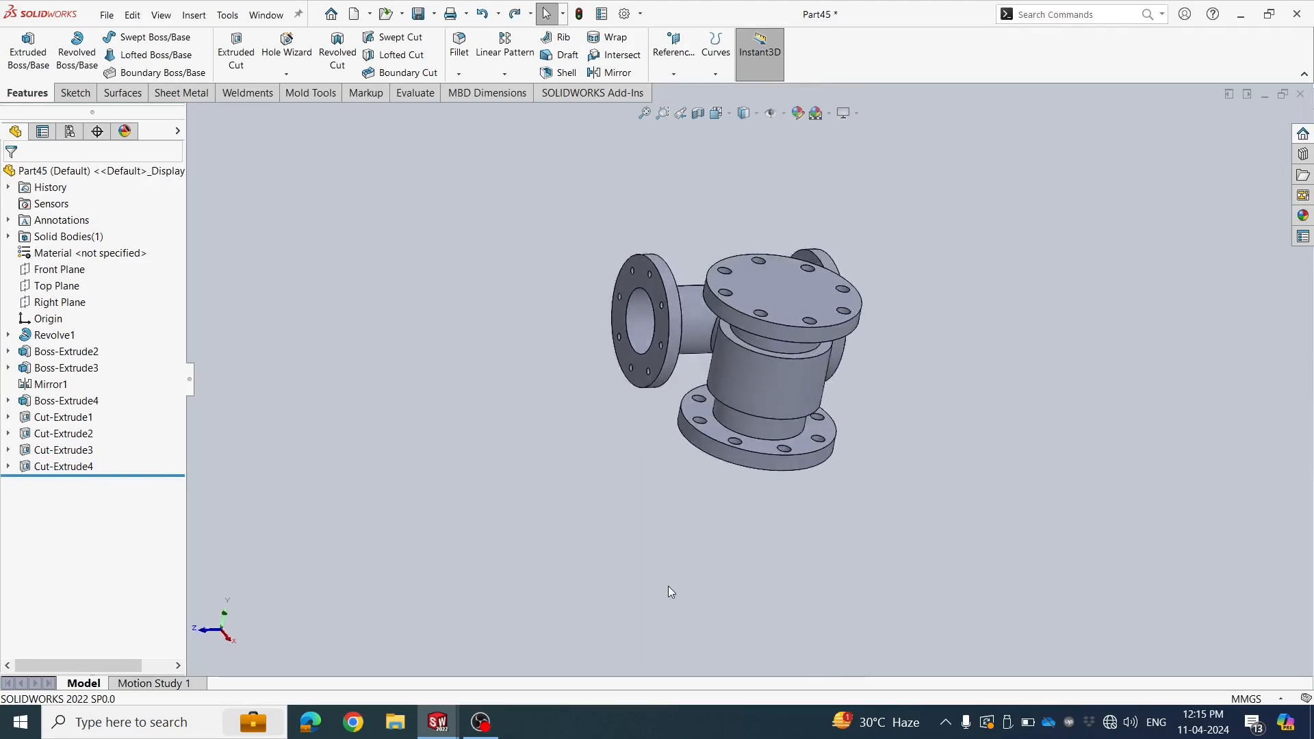
middle_drag(838, 322, 741, 293)
middle_drag(548, 276, 572, 226)
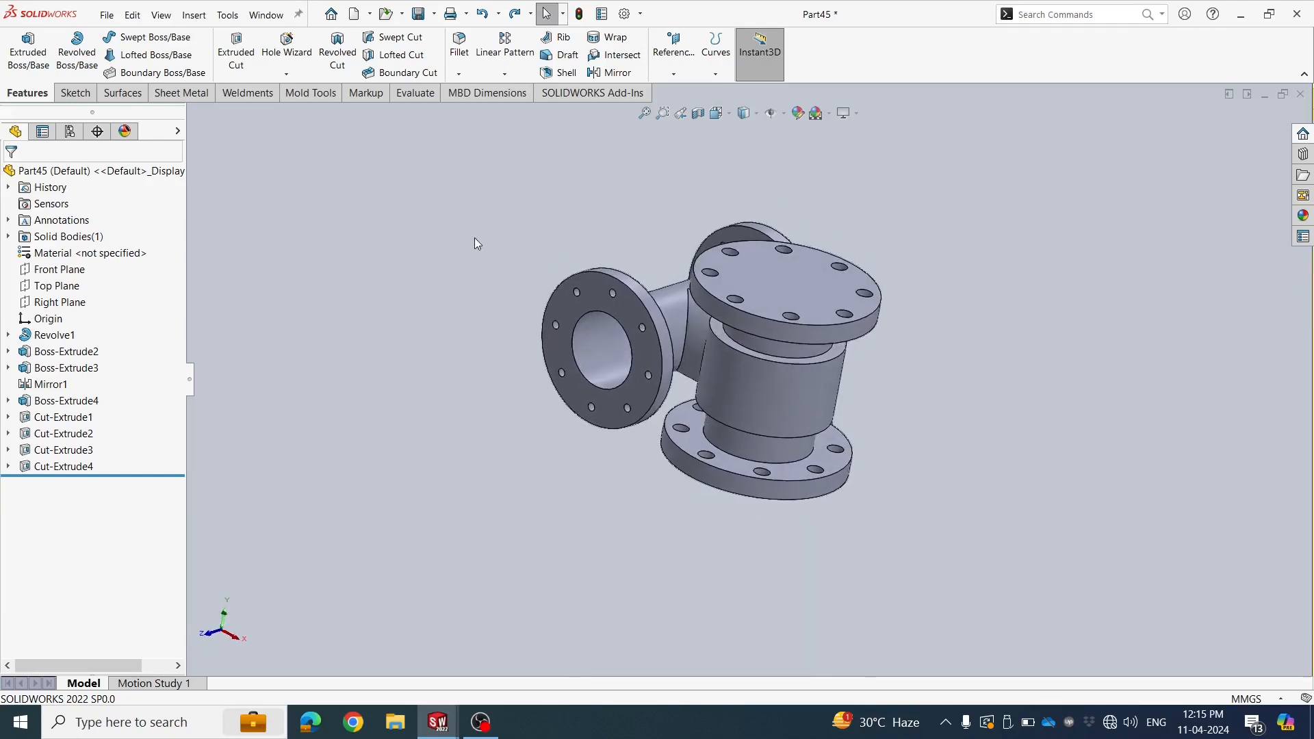
middle_drag(379, 309, 128, 154)
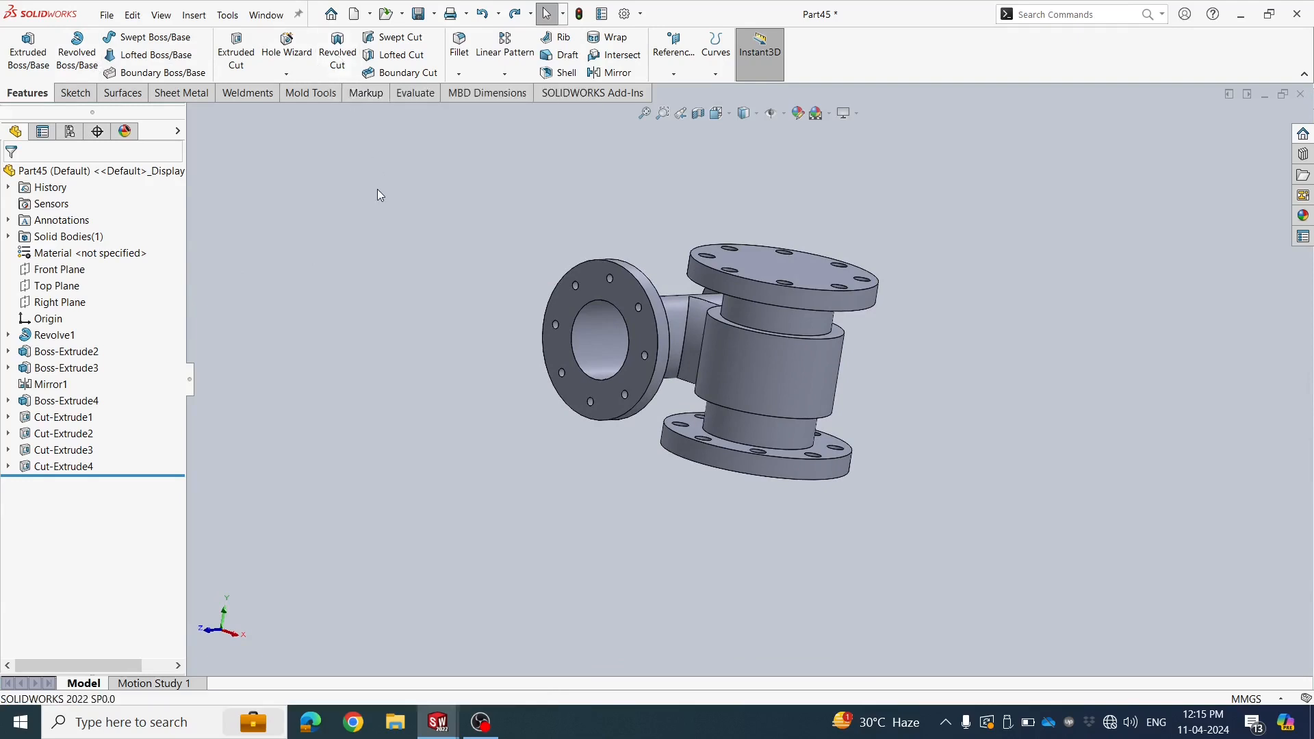
click(63, 269)
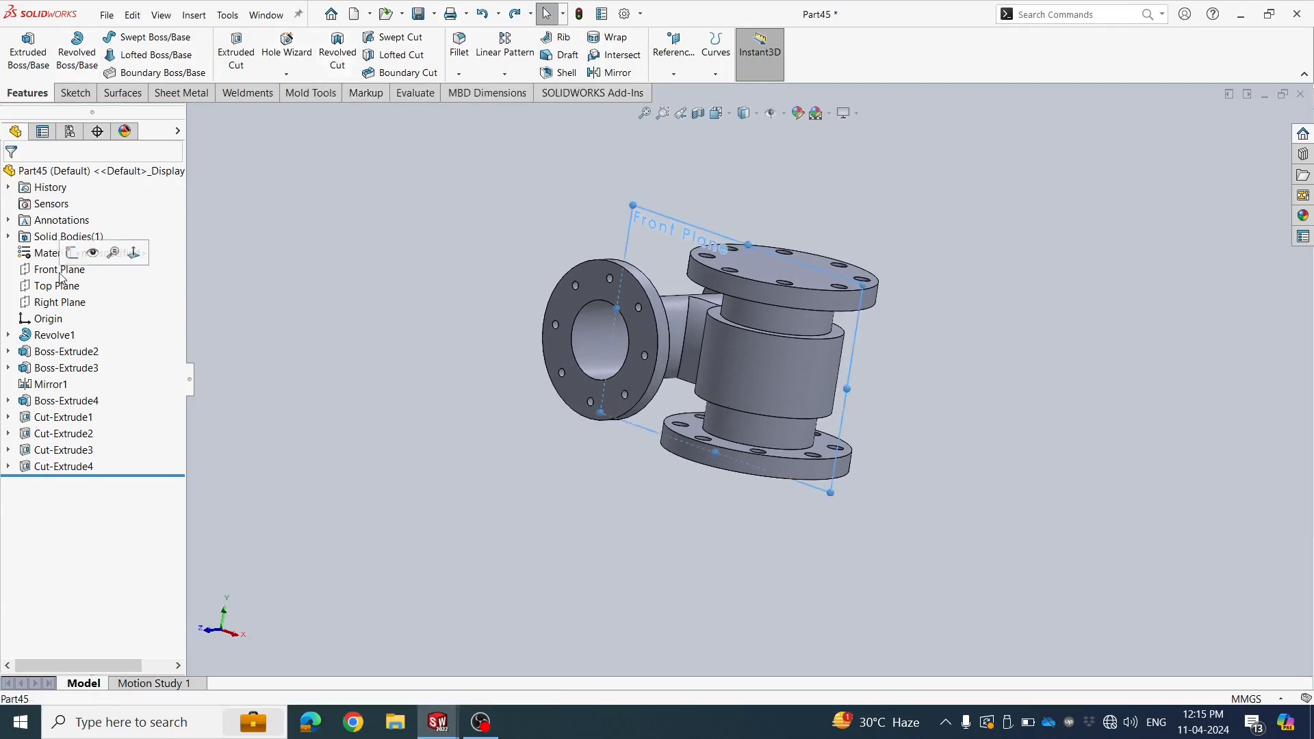
click(71, 253)
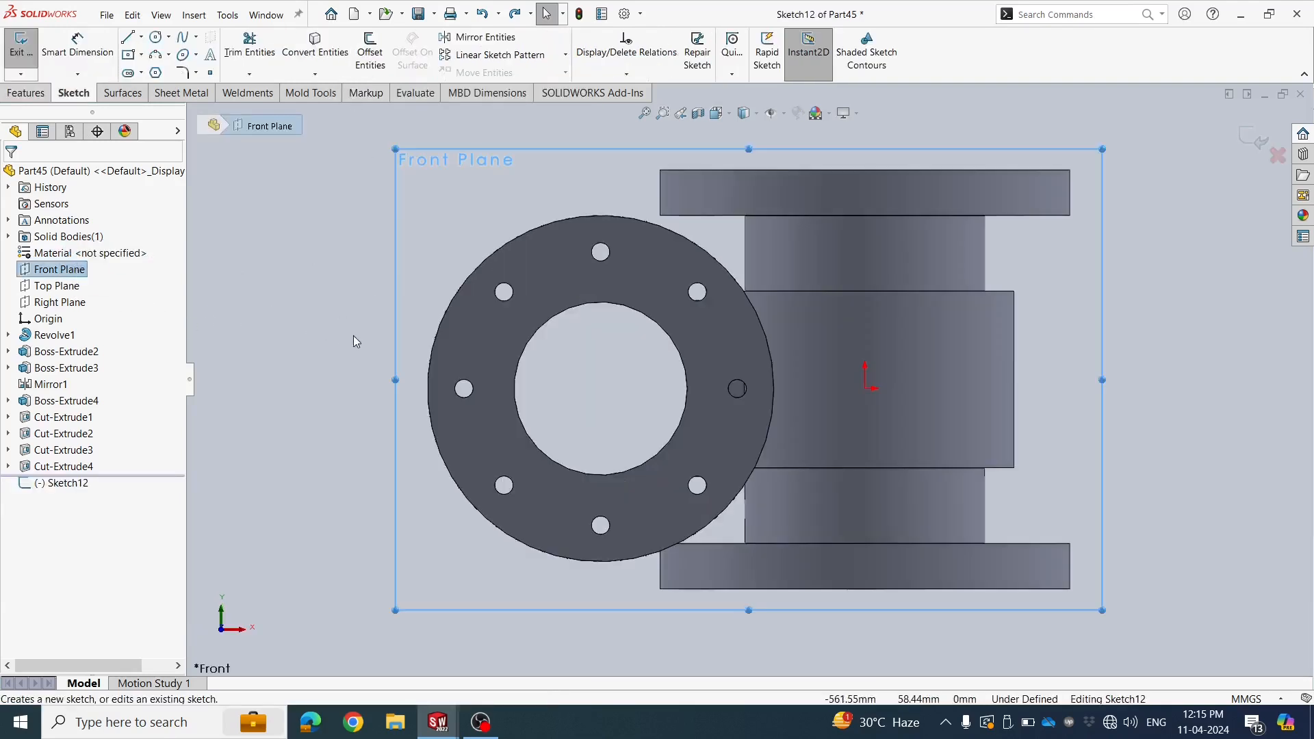
scroll(993, 383, down, 3)
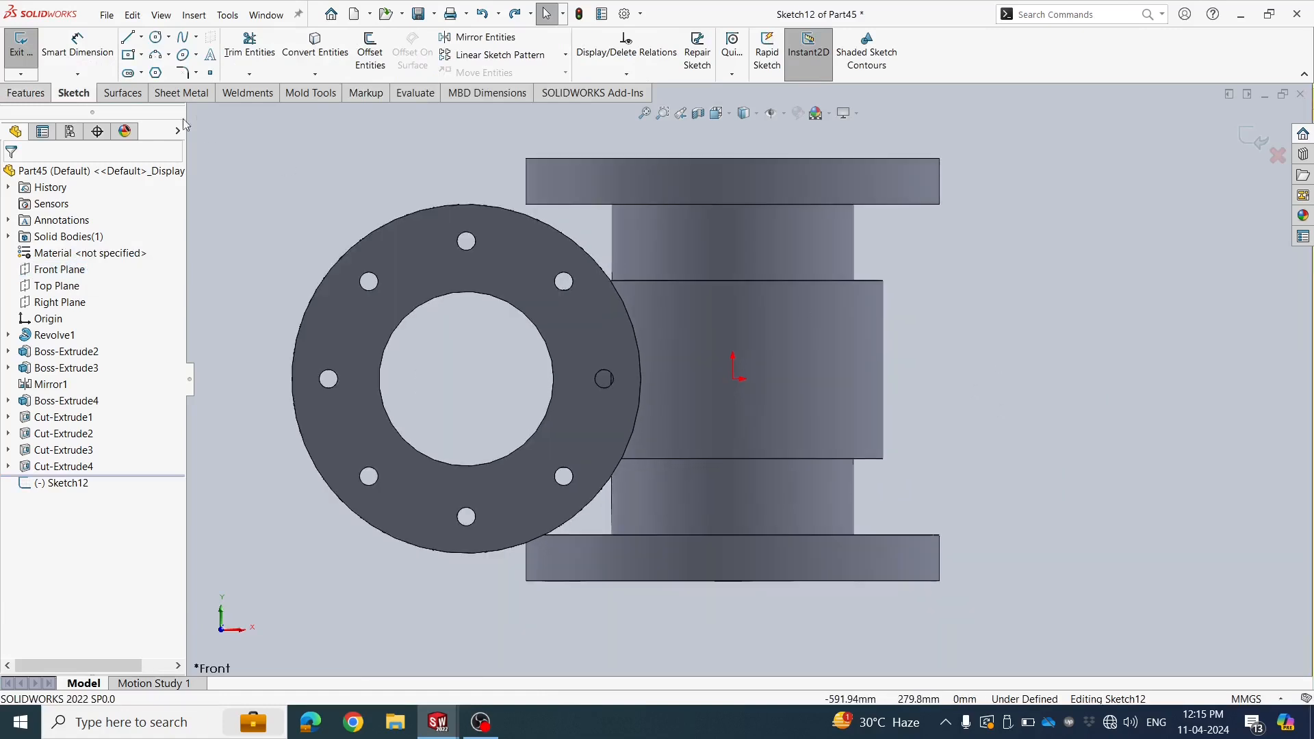
Sketch a closed half-profile on the vertical cylinder's 460 mm axis, about 101 mm wide, with a mid-height outward step about 39 mm deep and 152 mm tall
key(l)
scroll(748, 375, up, 2)
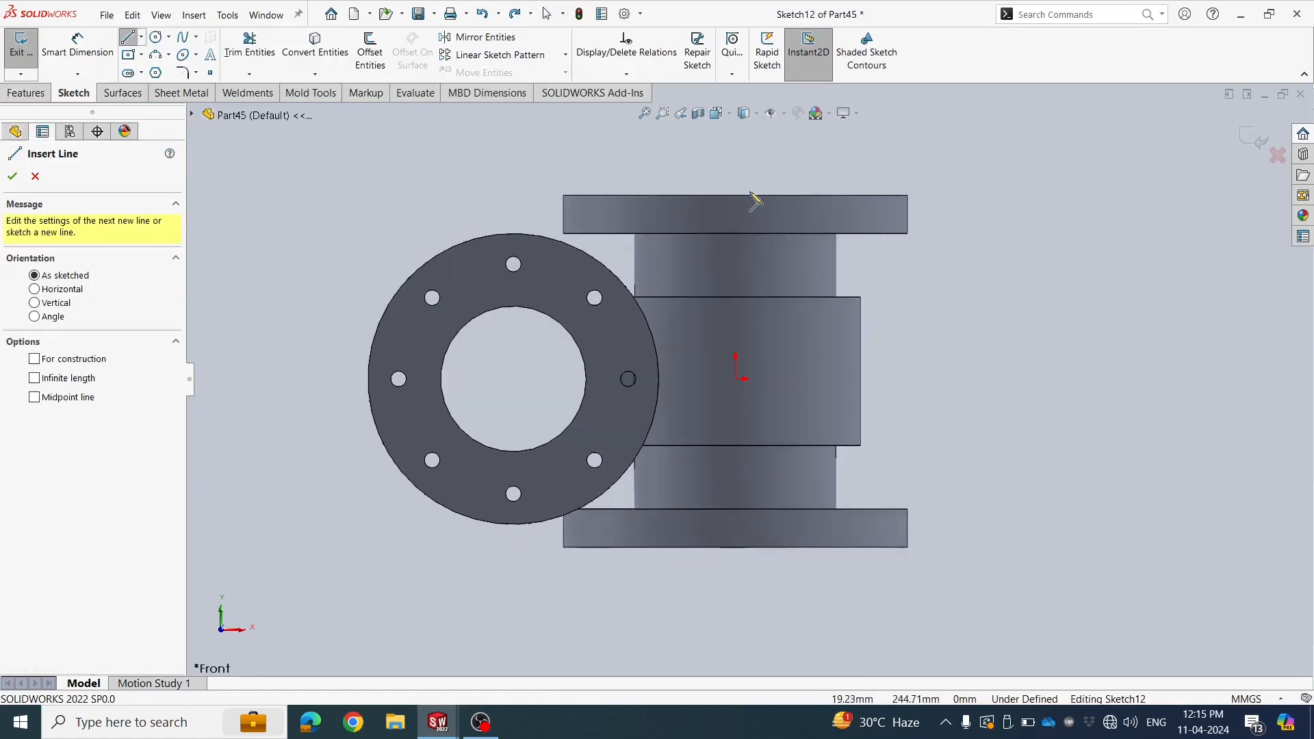
click(736, 196)
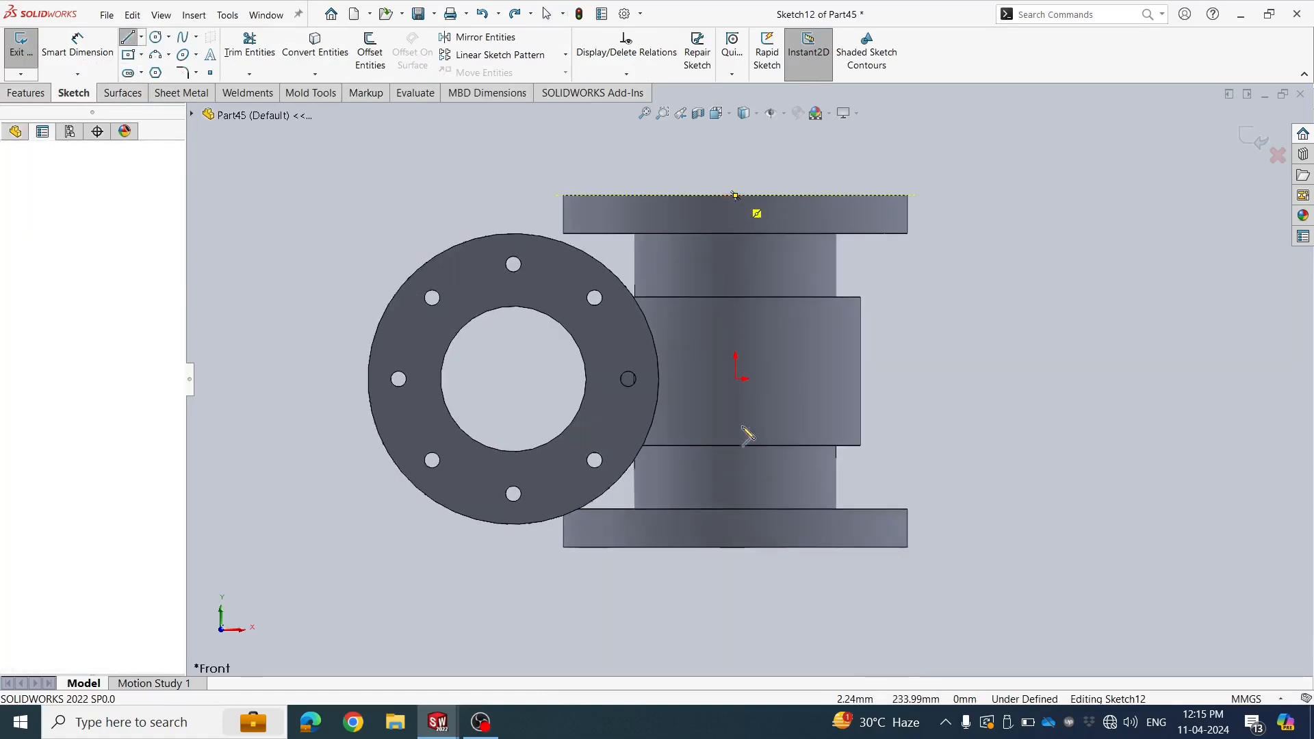
click(736, 547)
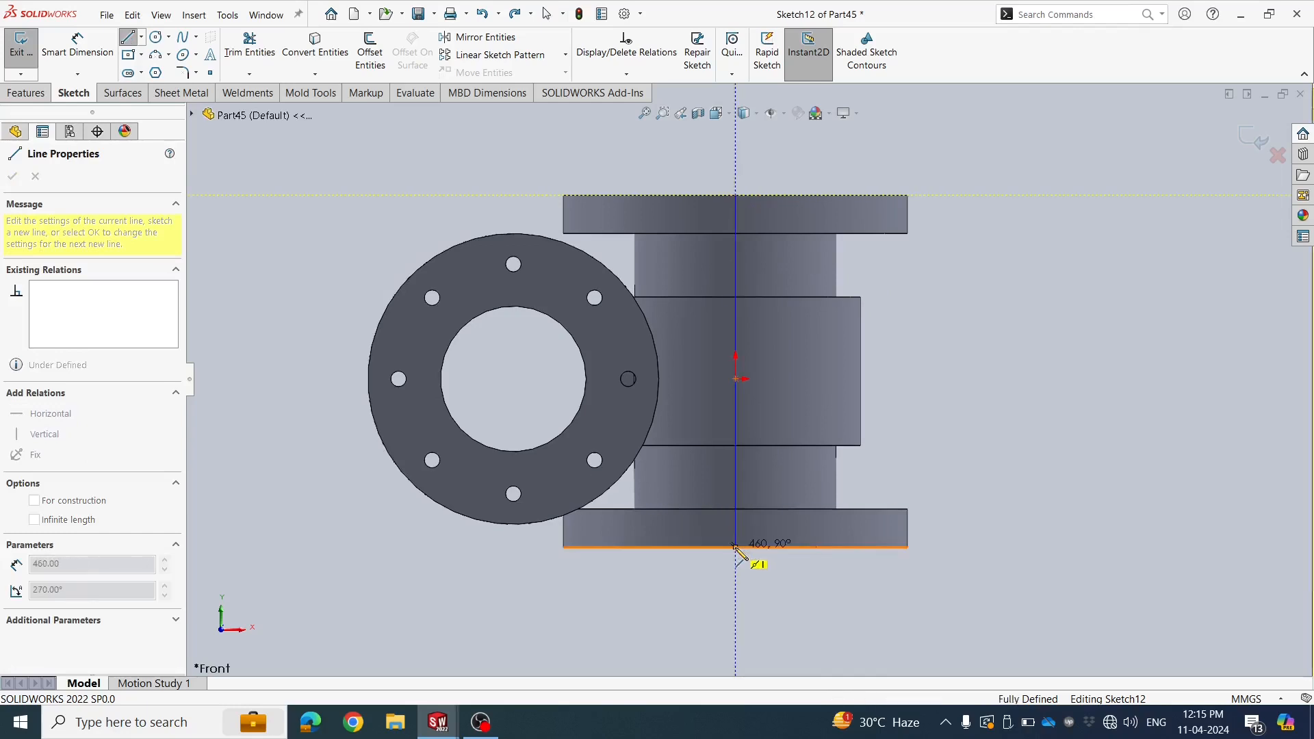
click(814, 548)
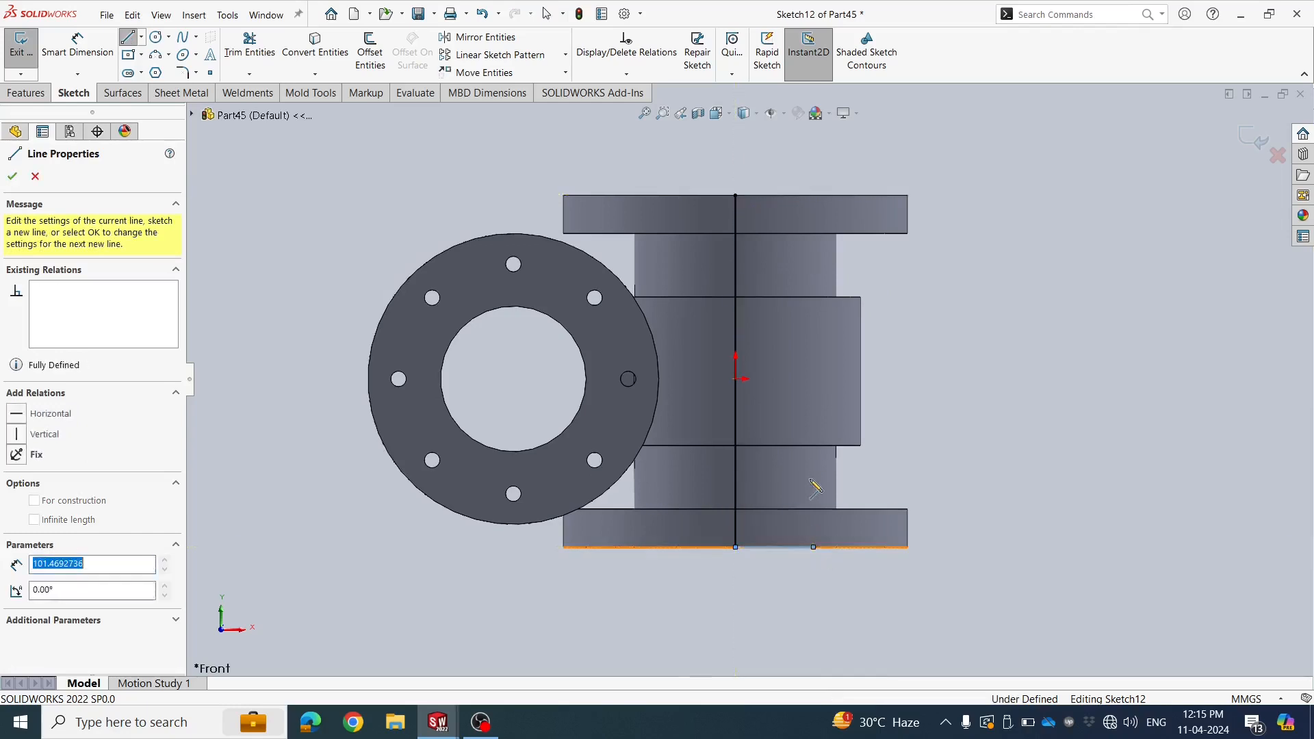
click(814, 430)
click(843, 430)
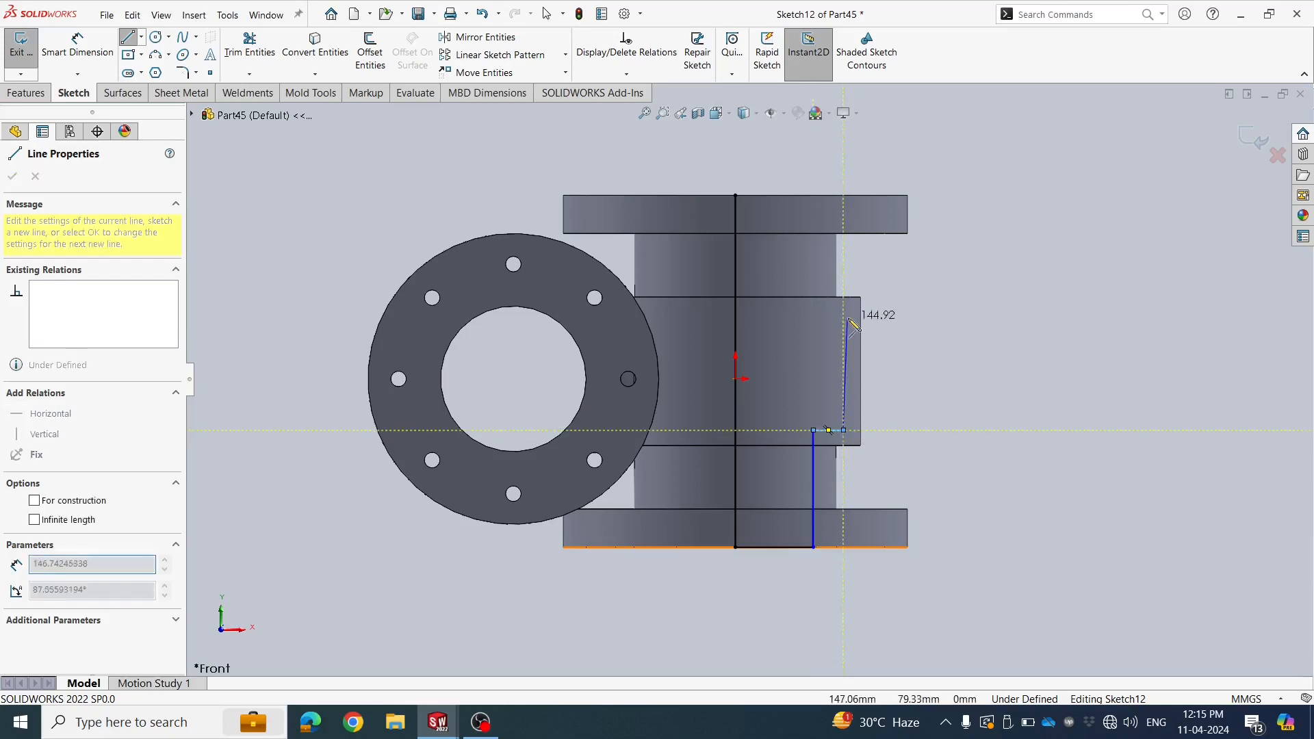
click(843, 314)
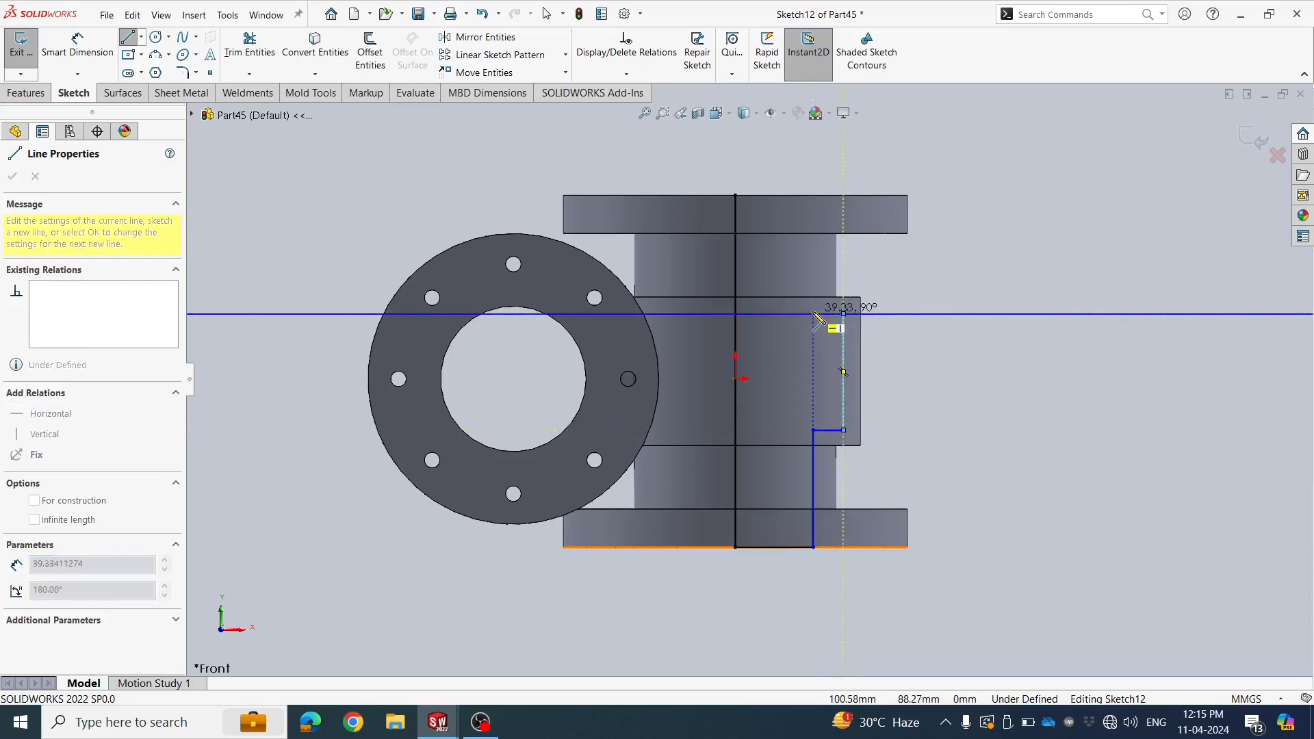
click(814, 314)
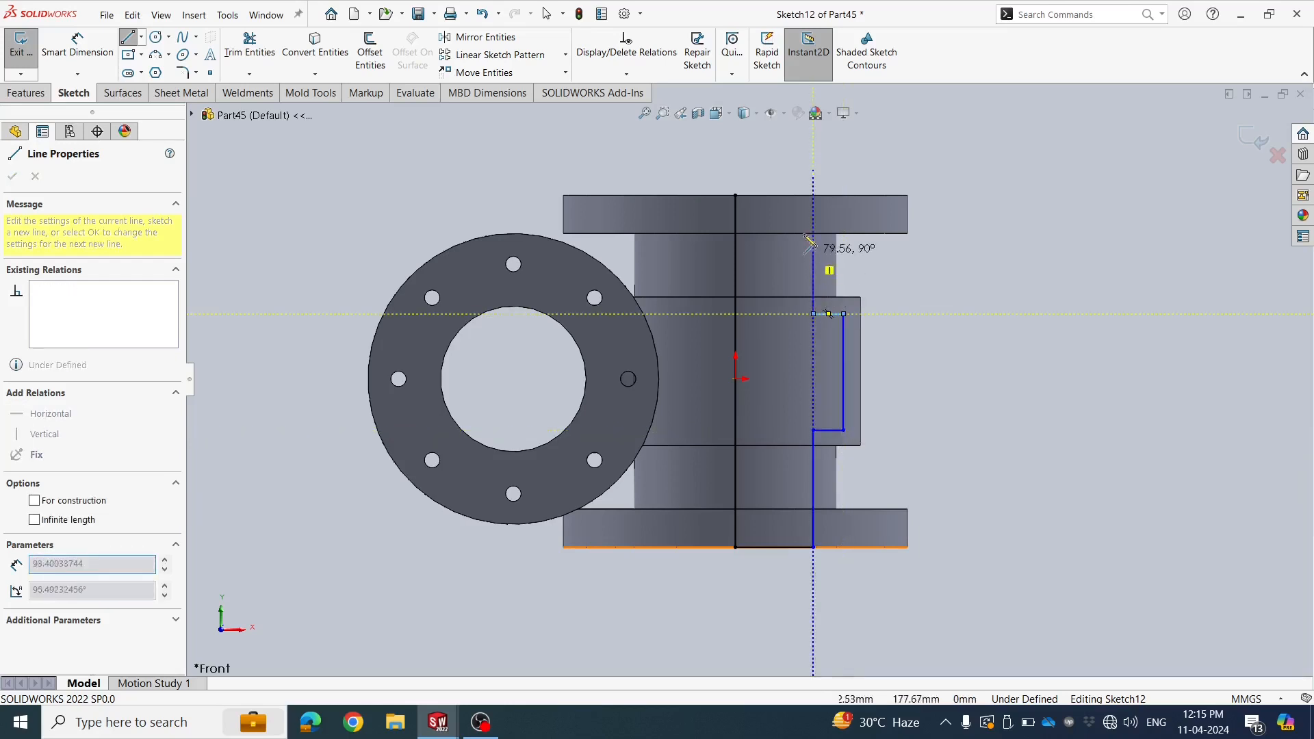
click(813, 195)
click(735, 196)
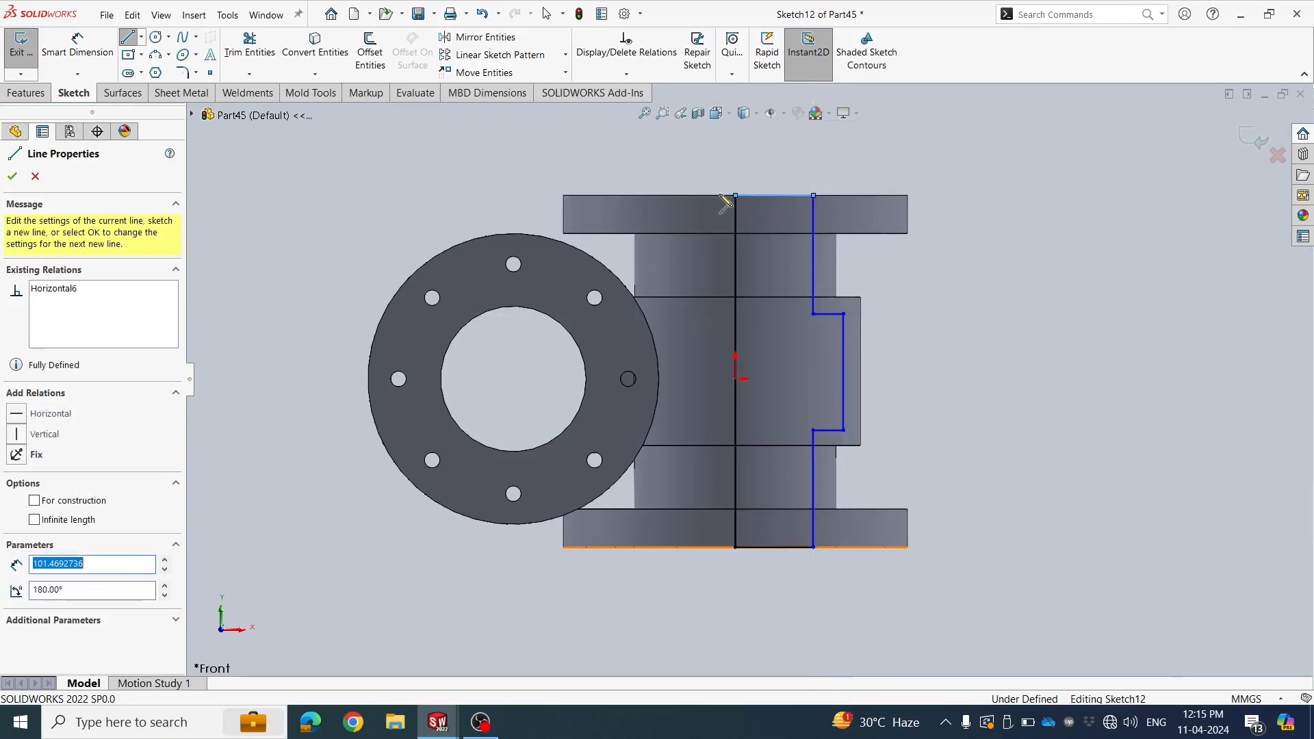
key(Escape)
Apply an equal relation to the profile's top and bottom horizontal lines
scroll(891, 325, up, 2)
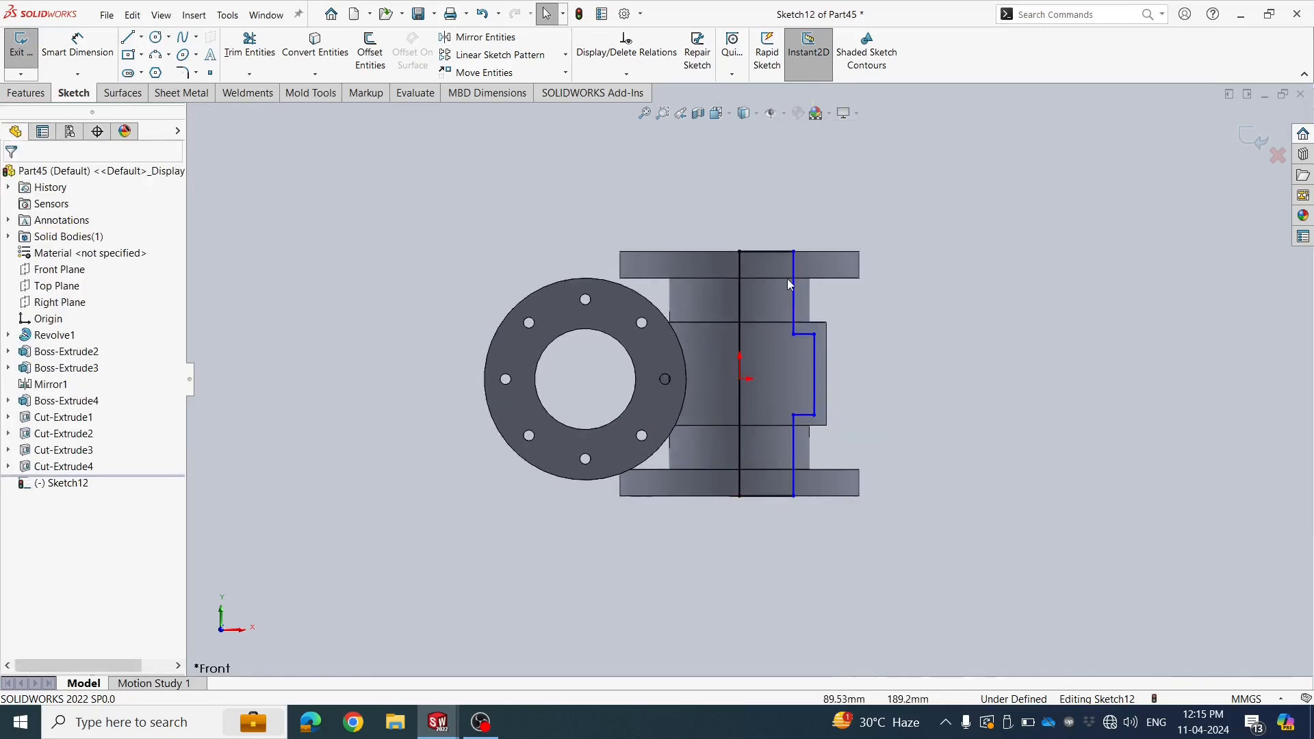
scroll(773, 269, down, 1)
click(746, 250)
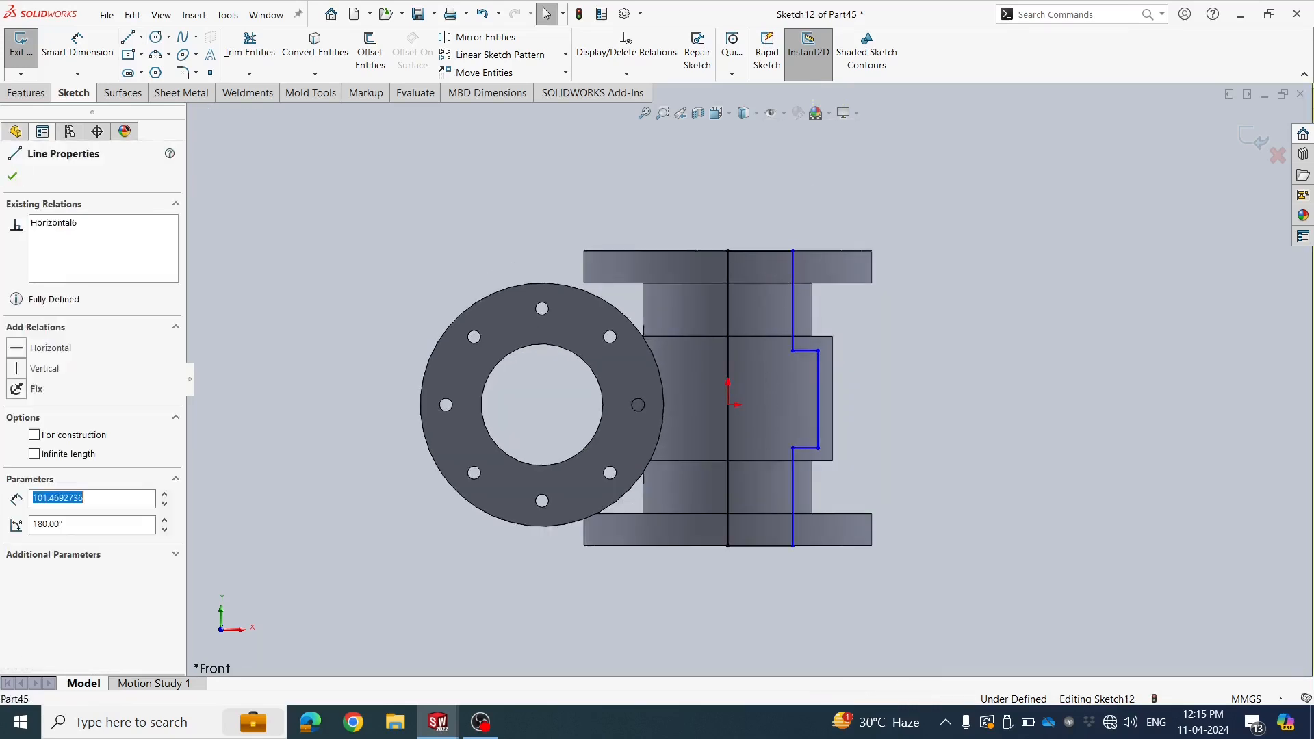
ctrl+click(749, 545)
click(889, 483)
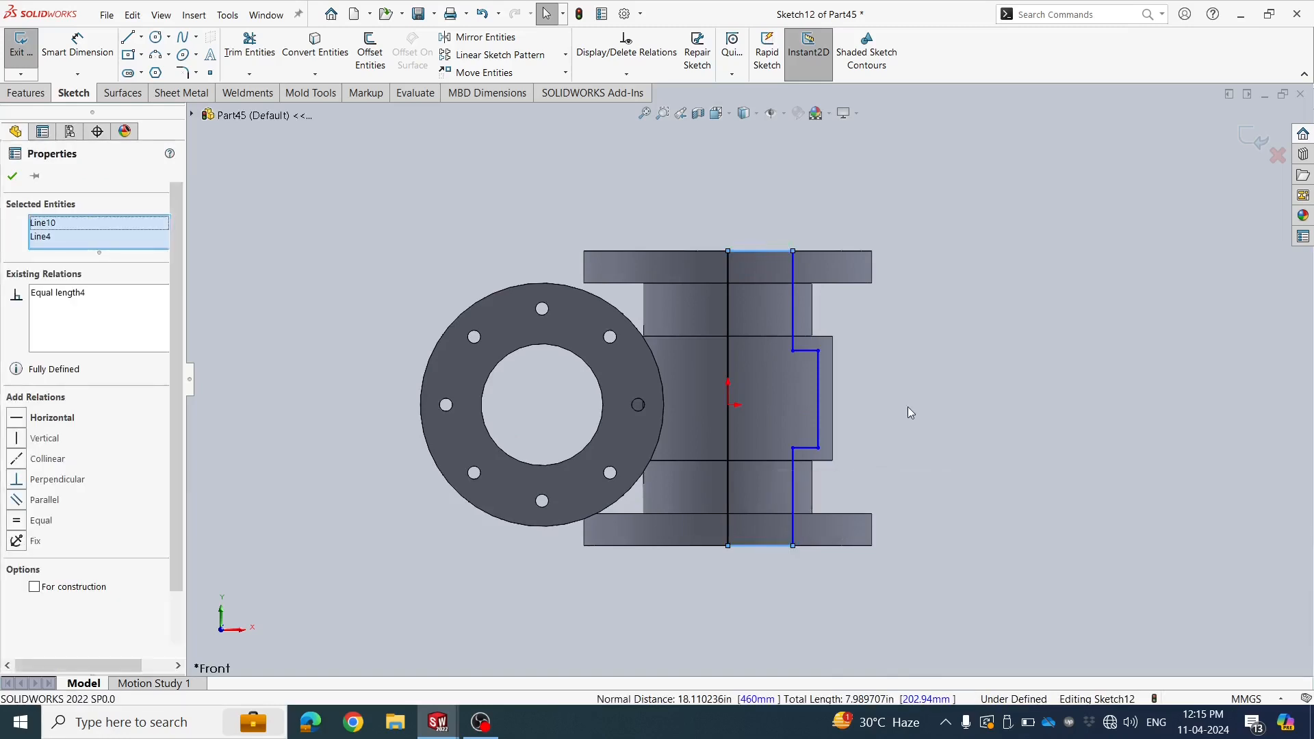
click(908, 406)
Apply an equal relation to the two short horizontal lines of the profile's middle step
click(793, 322)
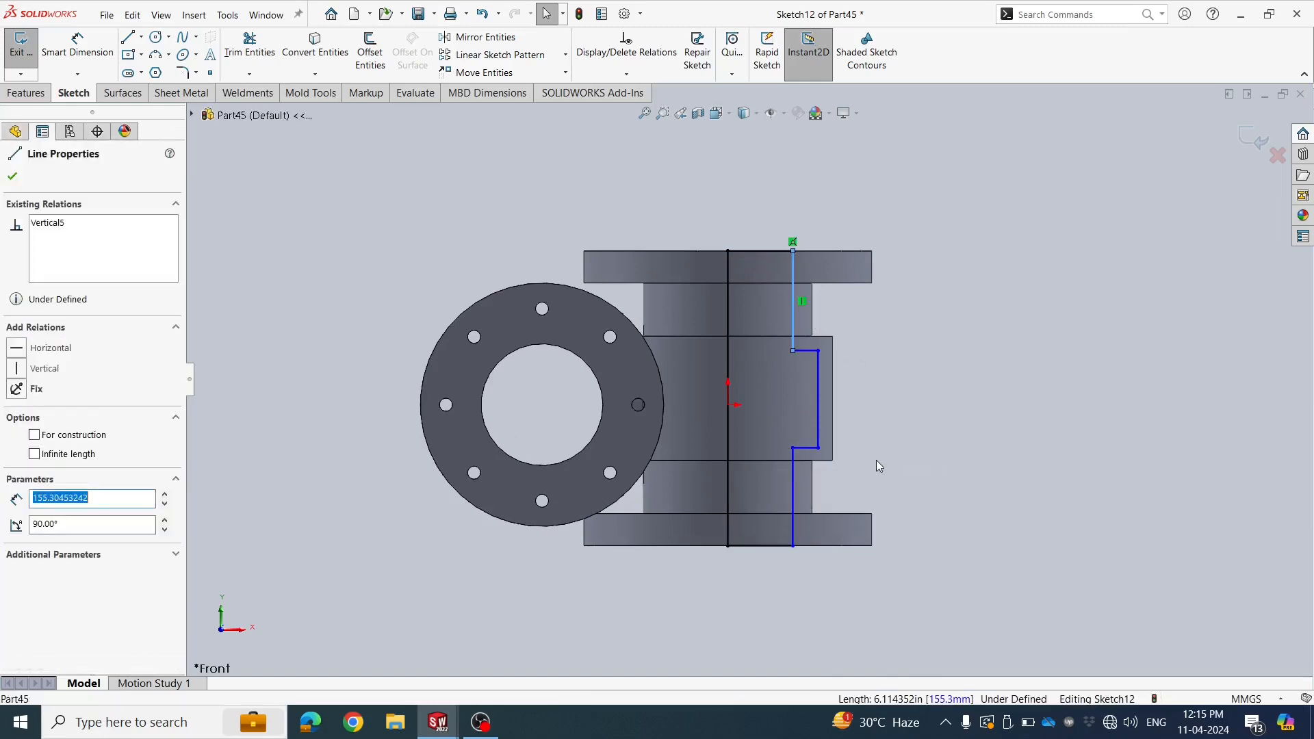
click(877, 460)
click(806, 350)
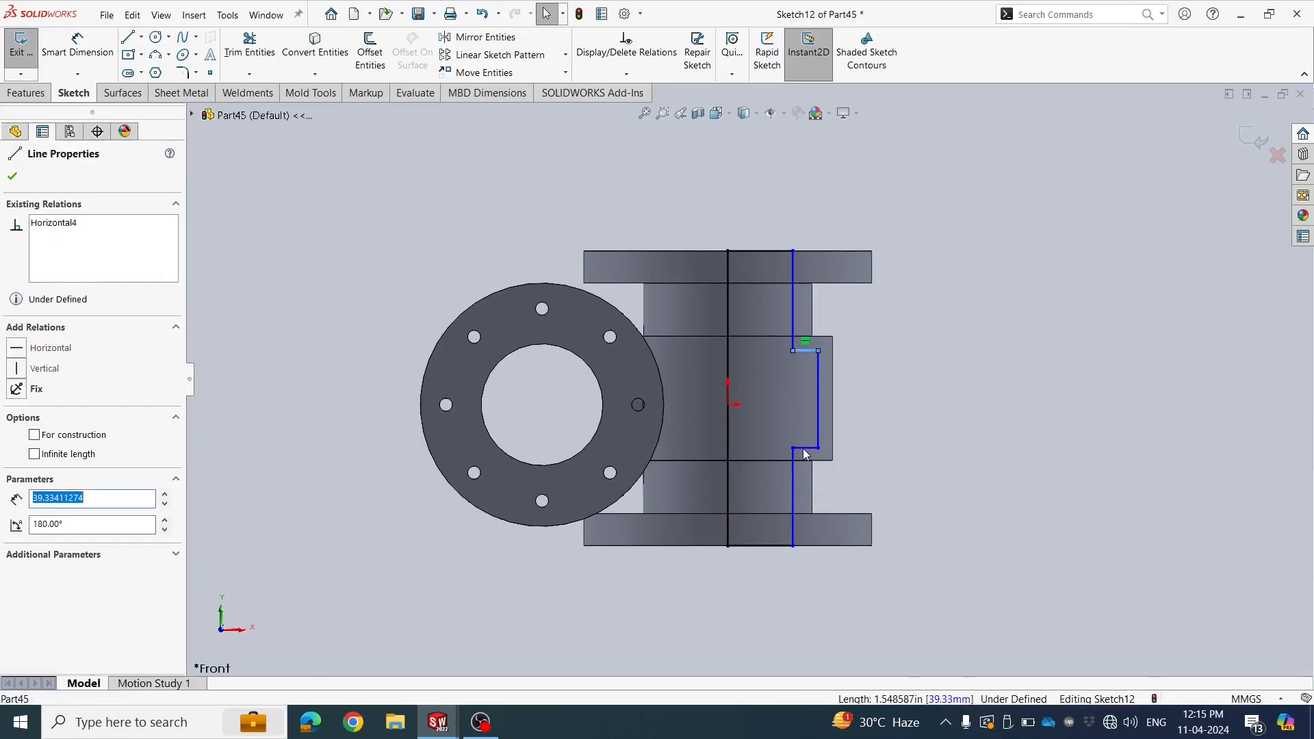
ctrl+click(809, 448)
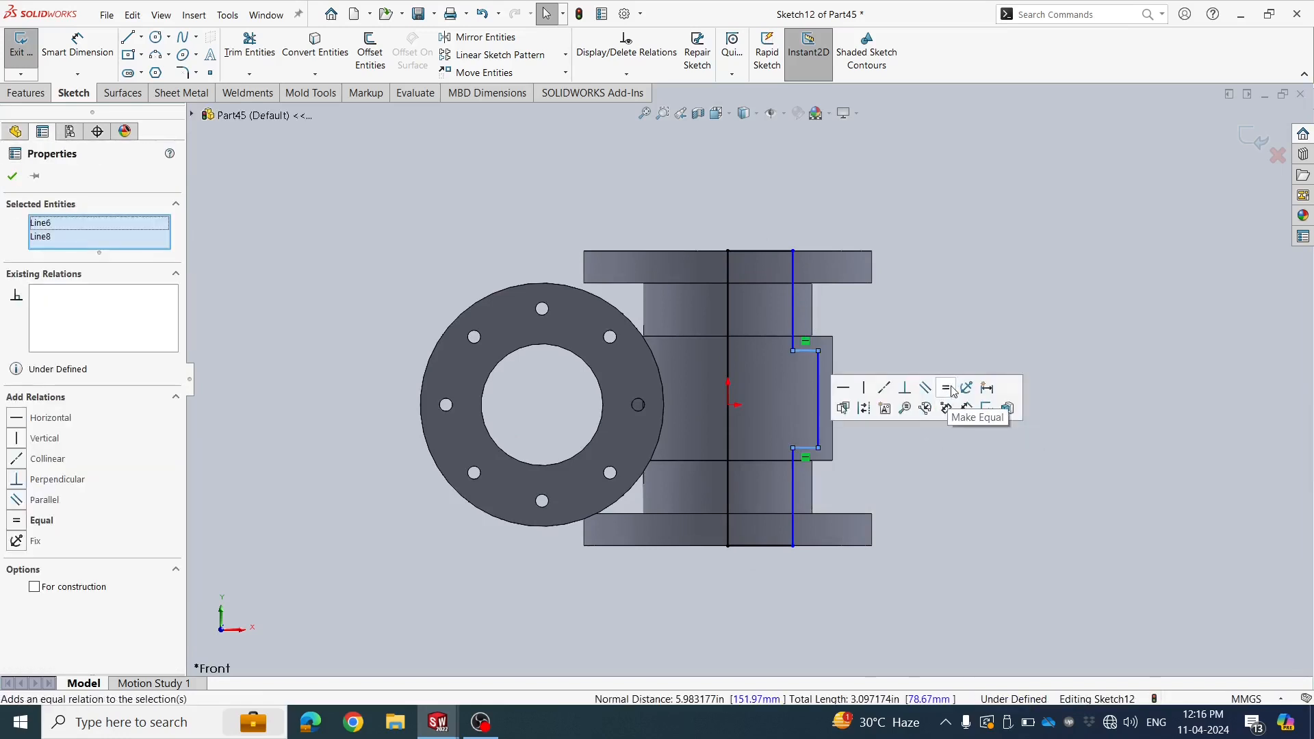
click(947, 388)
click(904, 317)
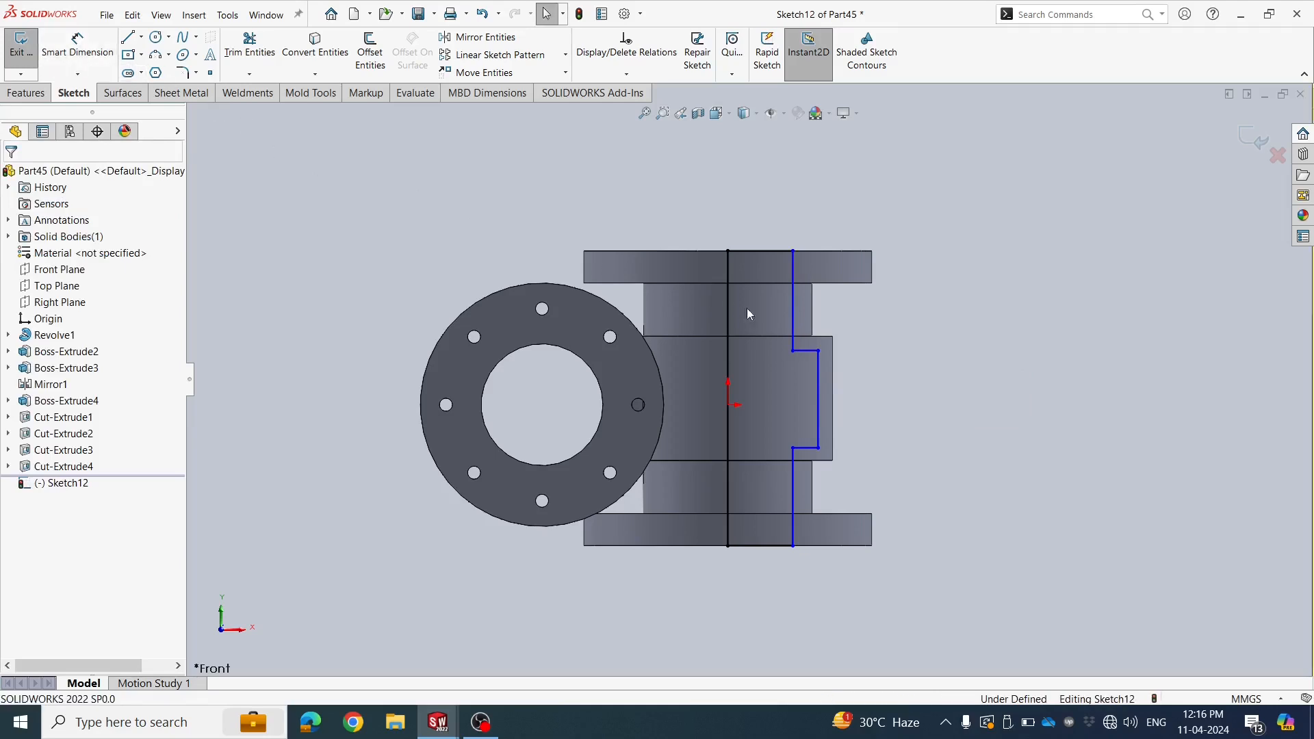
Convert the profile's vertical line through the origin to construction geometry
click(729, 295)
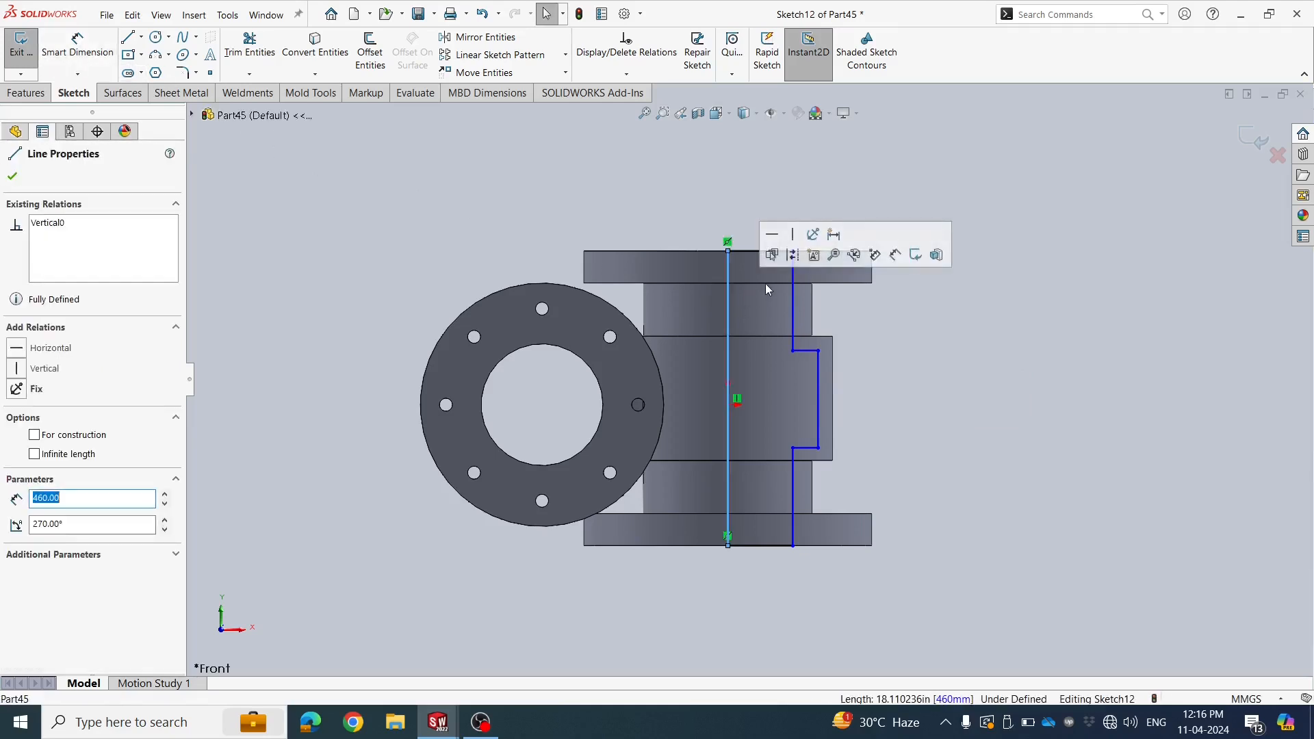
click(793, 256)
click(586, 184)
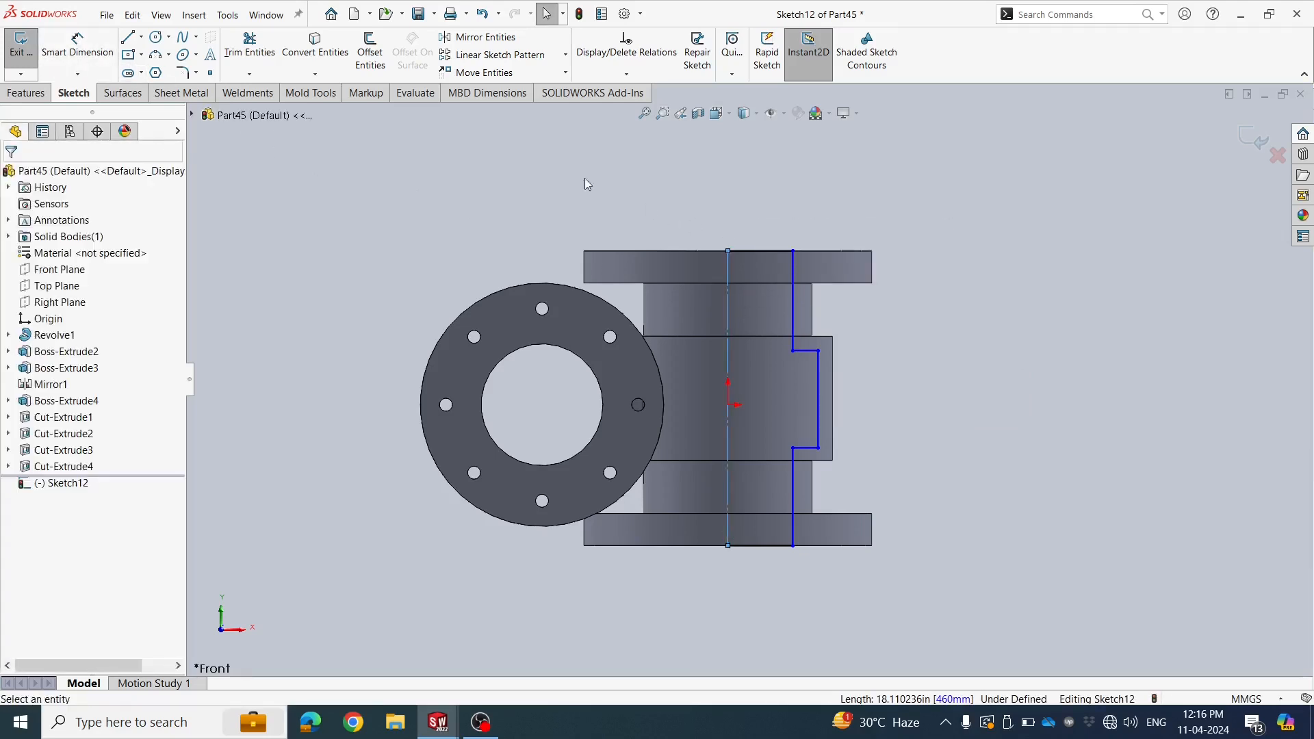
Dimension the profile's upper vertical line across the centreline as a 200 mm diameter
click(61, 39)
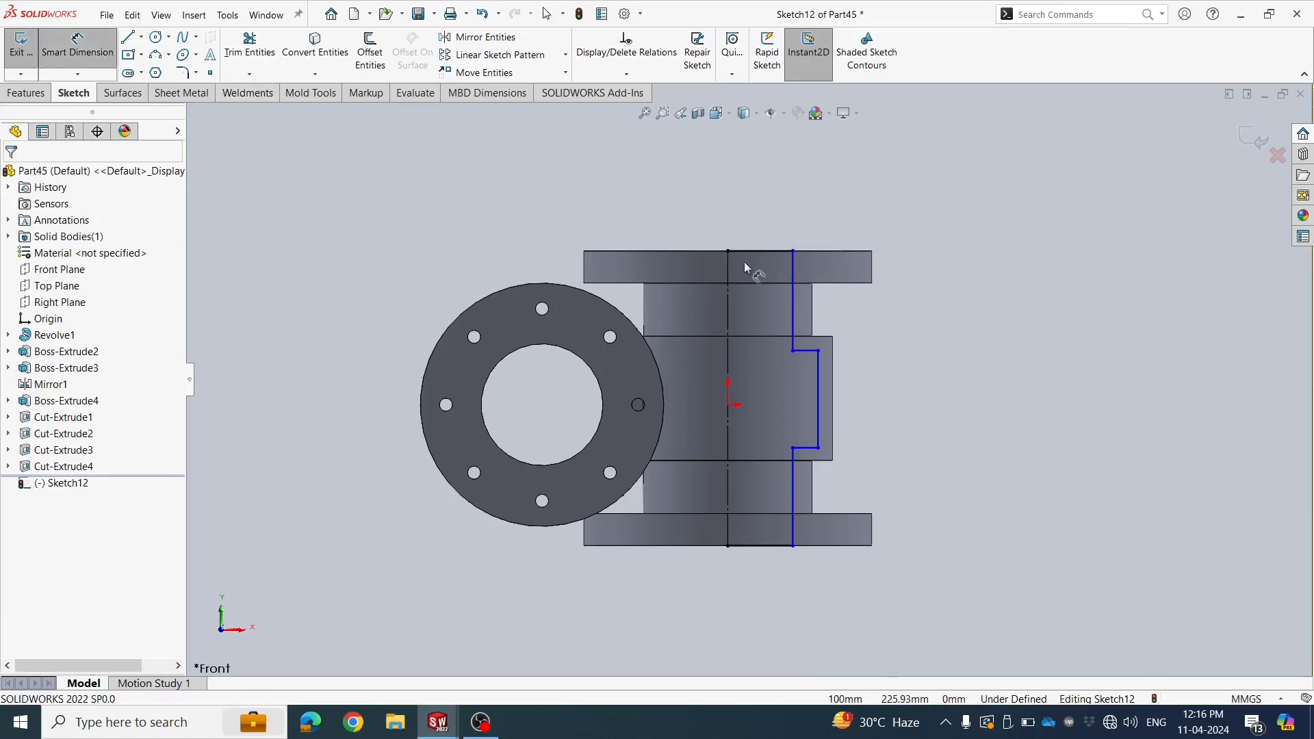
click(792, 261)
click(725, 266)
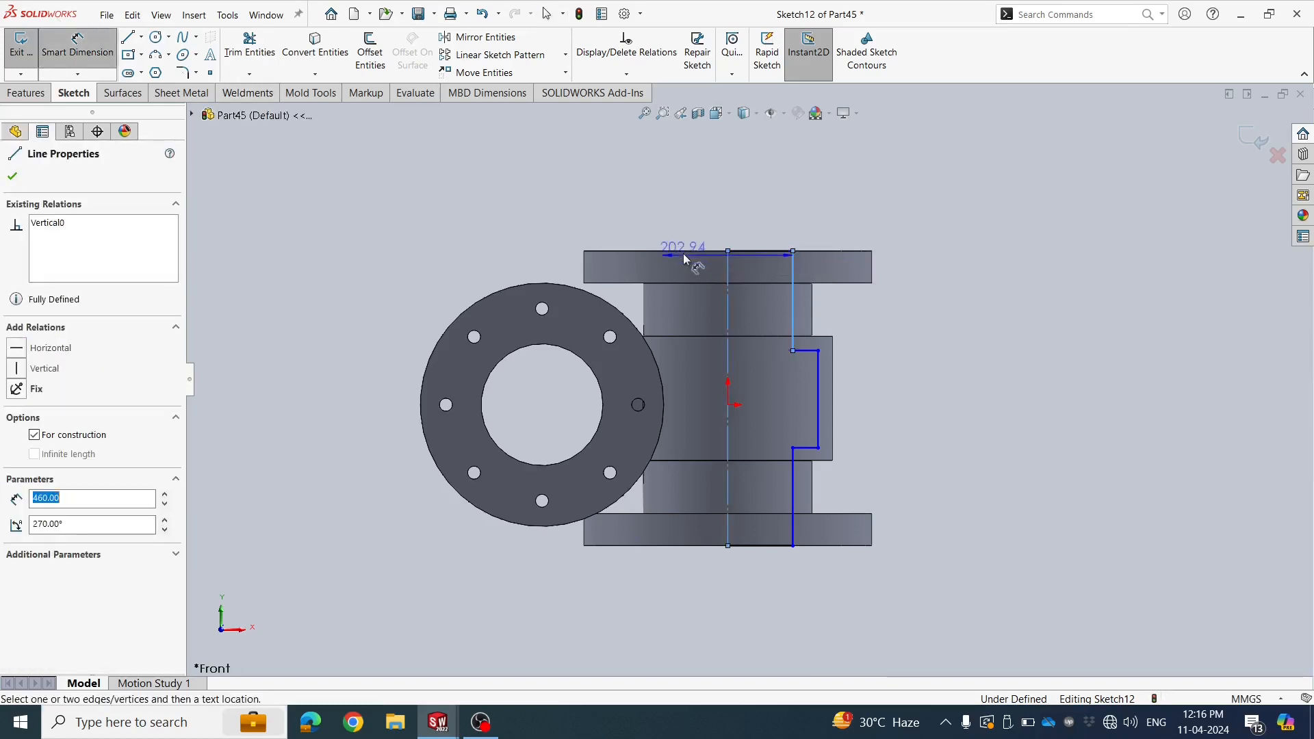
click(700, 205)
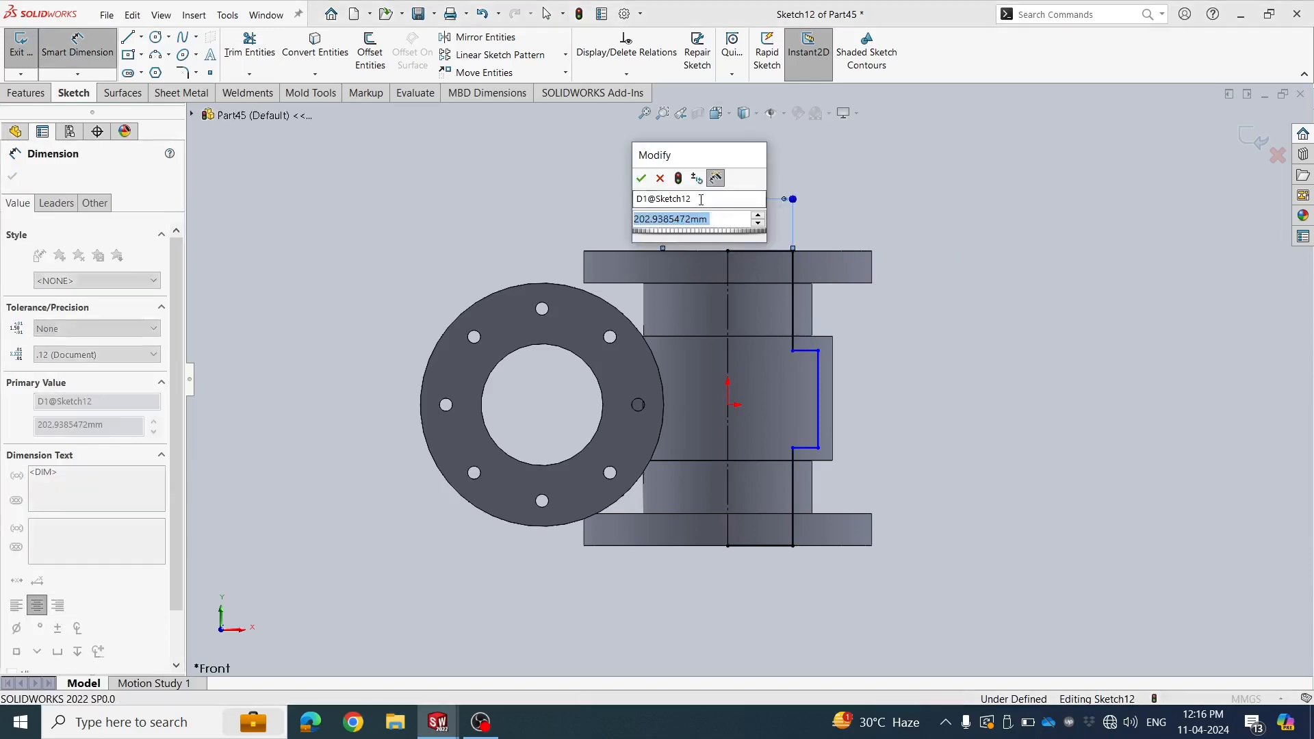
text(200)
key(Return)
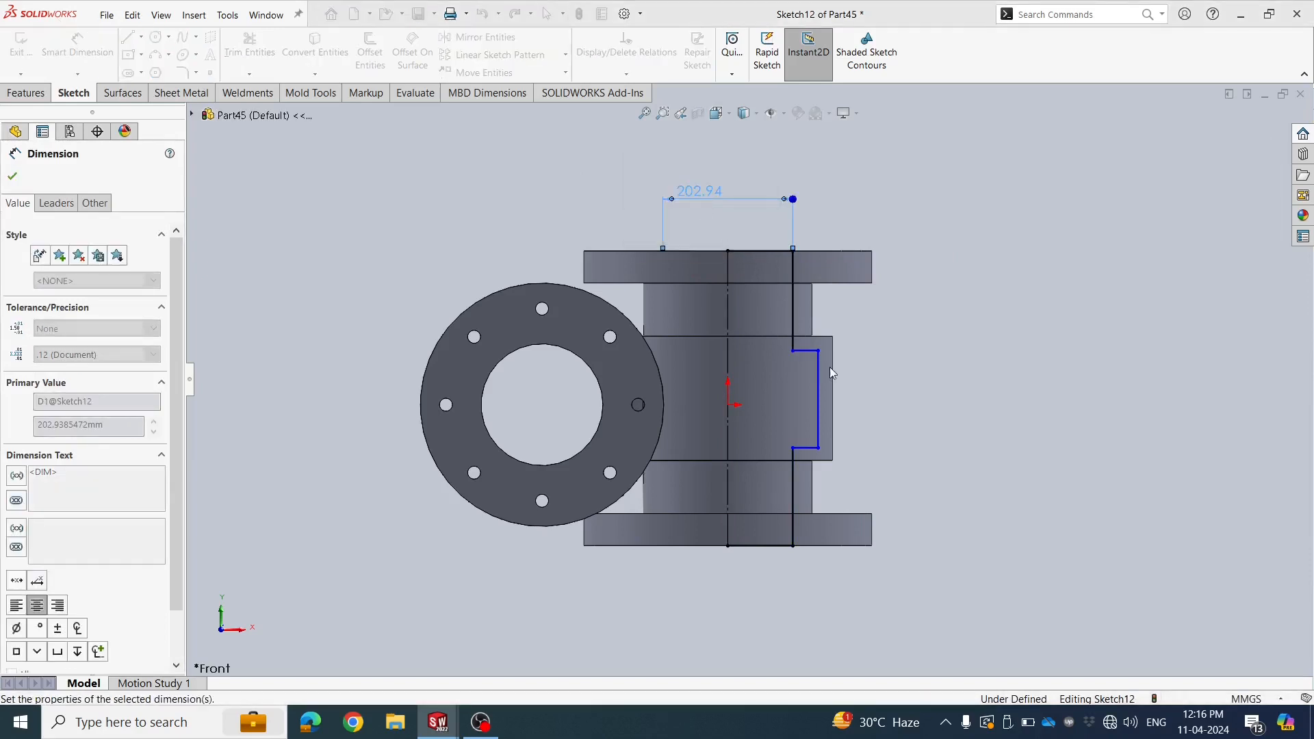
Dimension the middle step's outer vertical line across the centreline as a 264 mm diameter
click(818, 381)
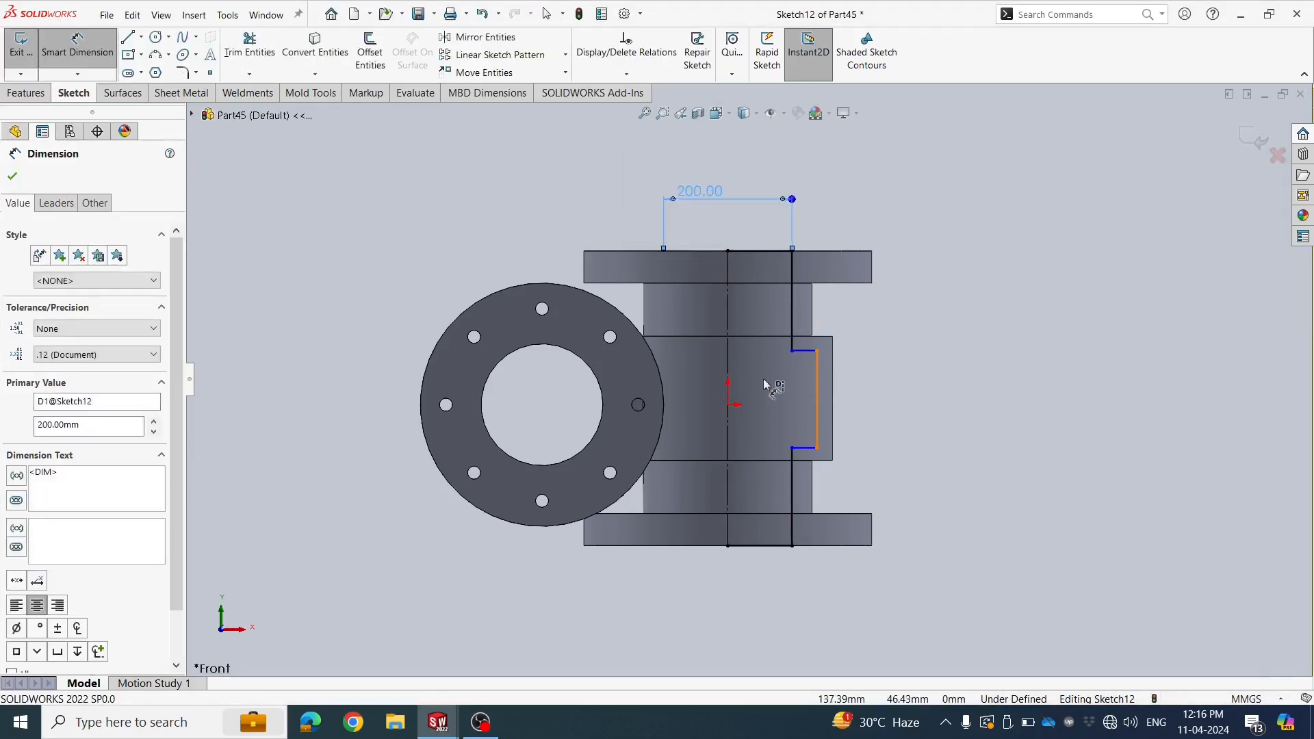
click(729, 376)
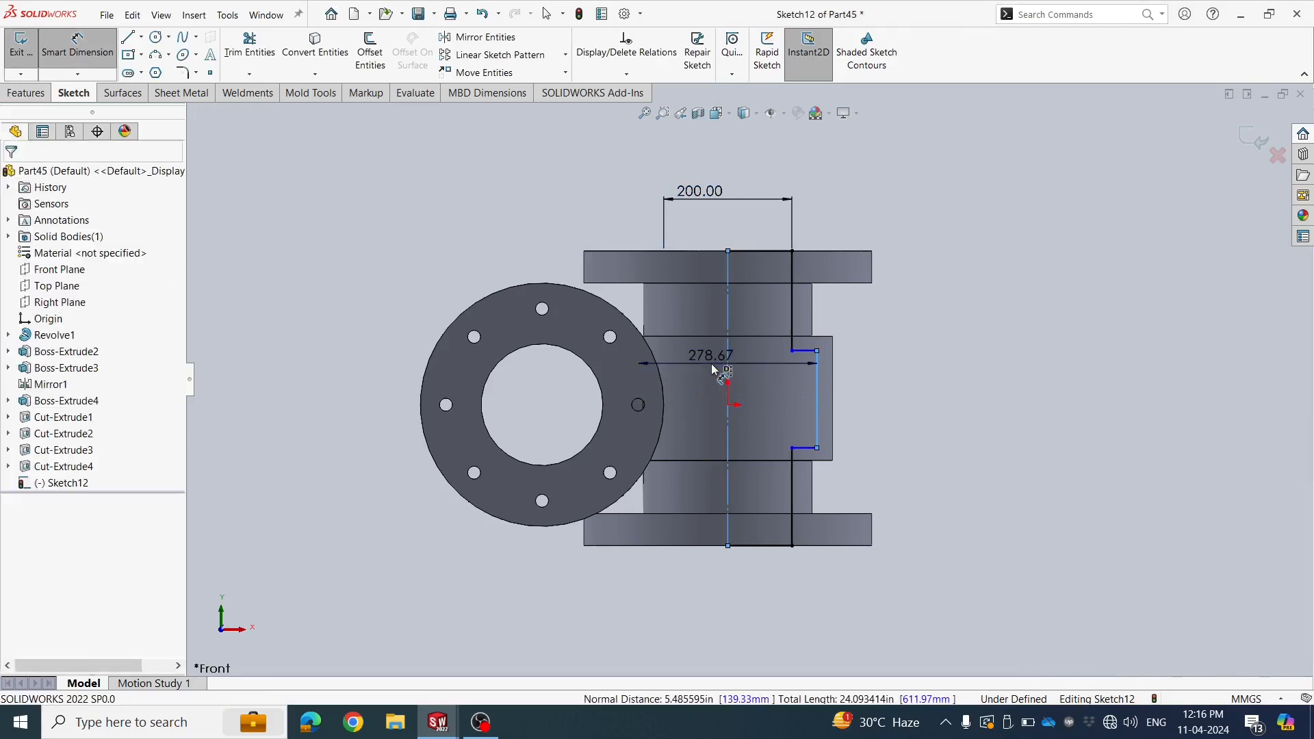
click(712, 363)
text(254)
key(Return)
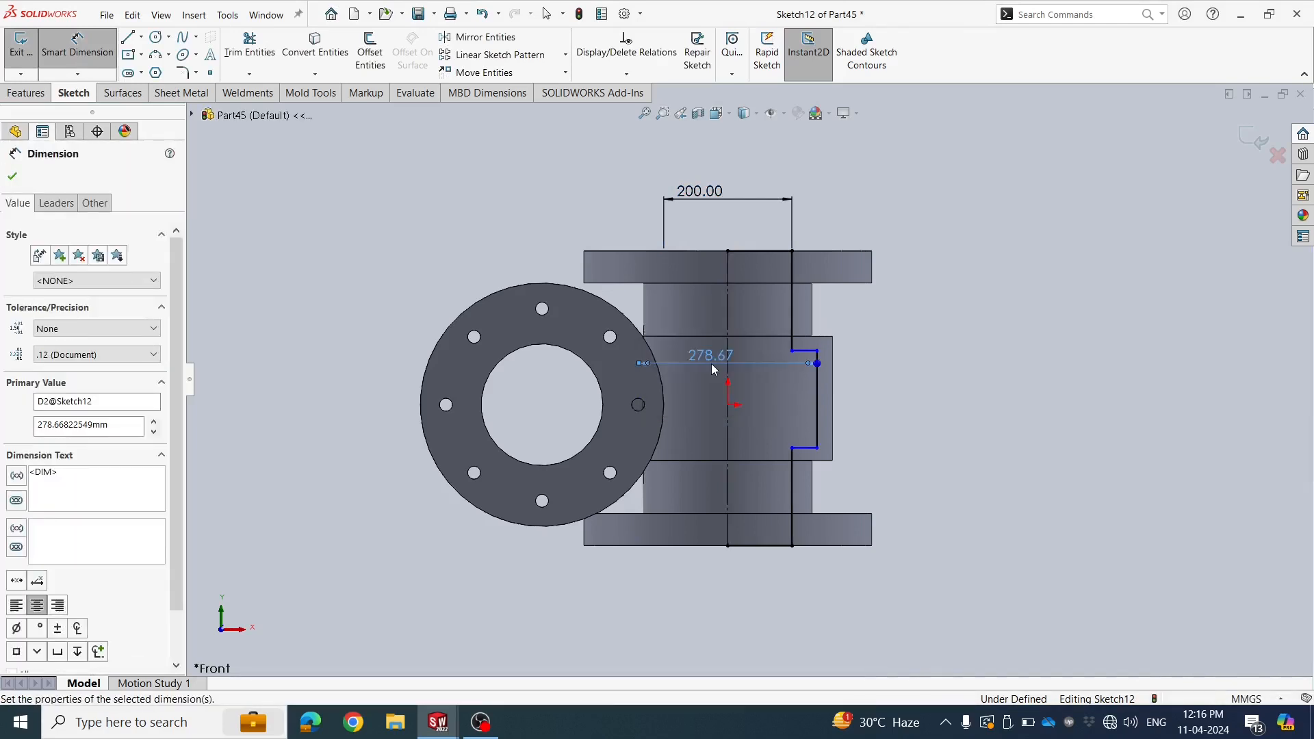
scroll(852, 405, down, 1)
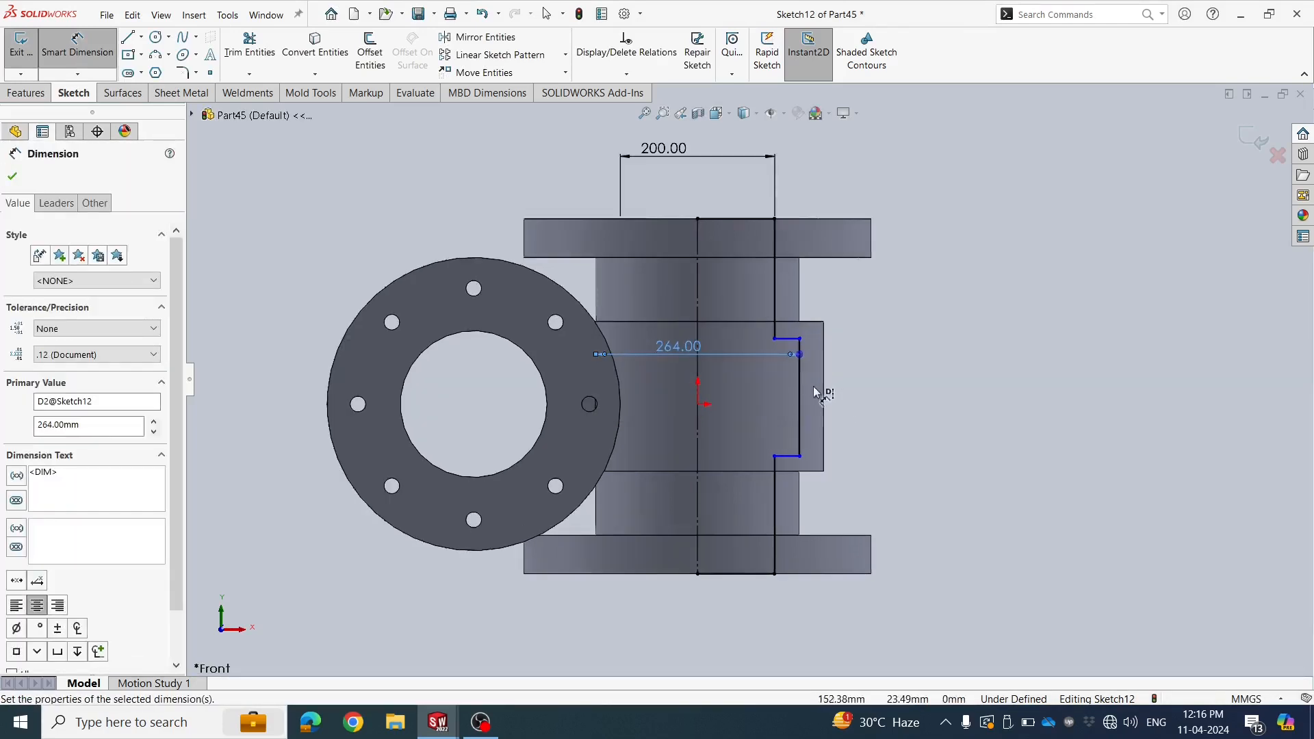
click(801, 385)
click(878, 382)
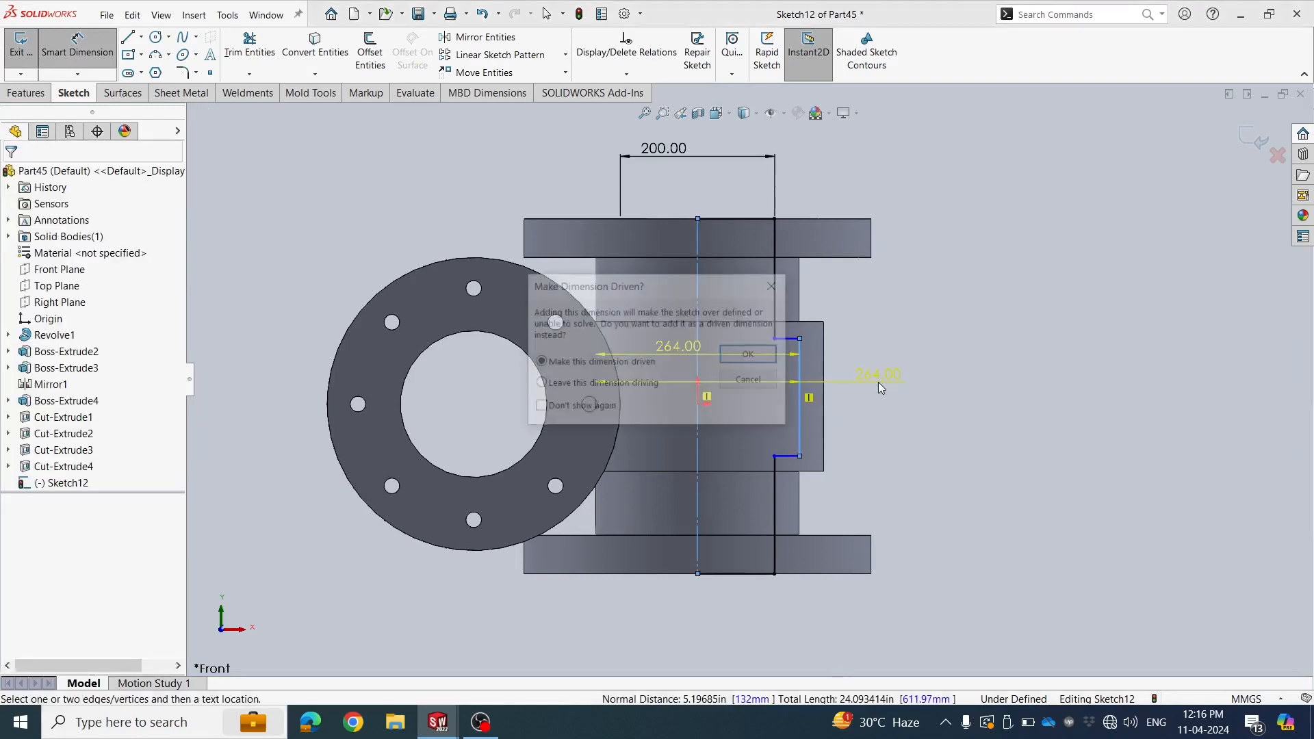
click(776, 285)
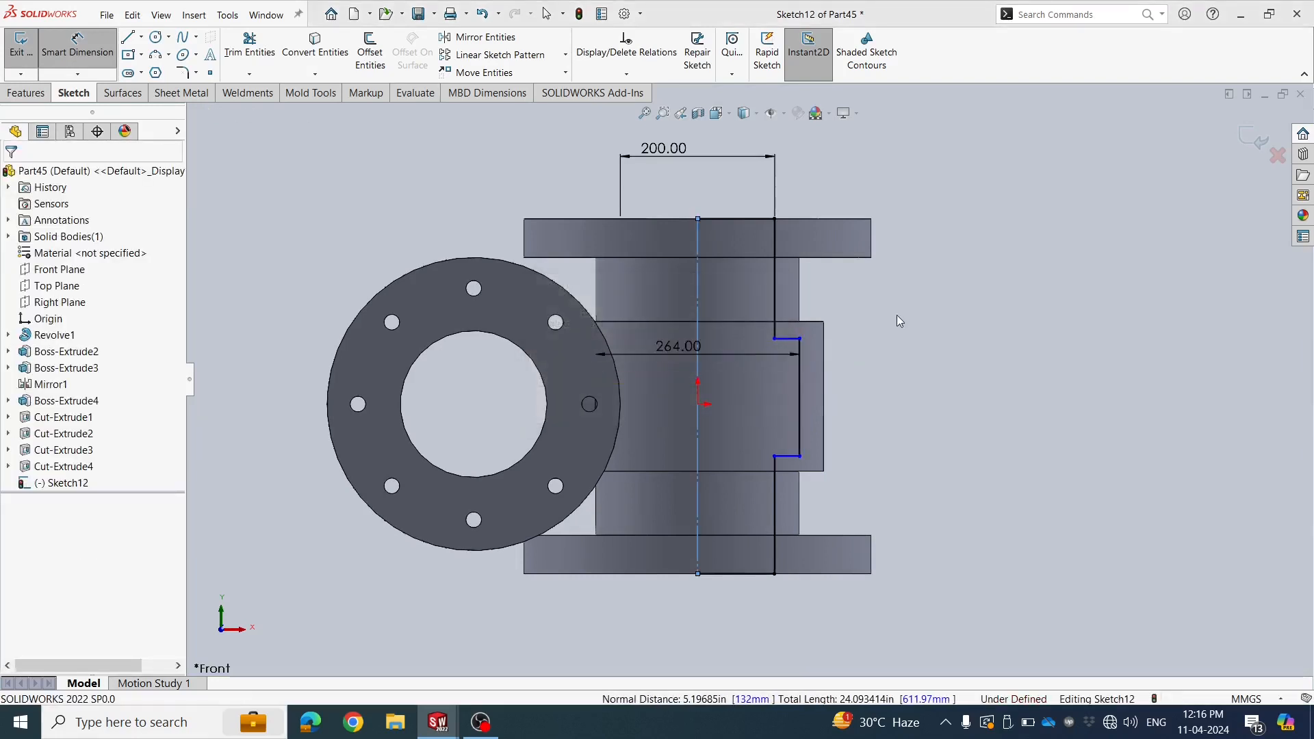
click(701, 276)
key(Escape)
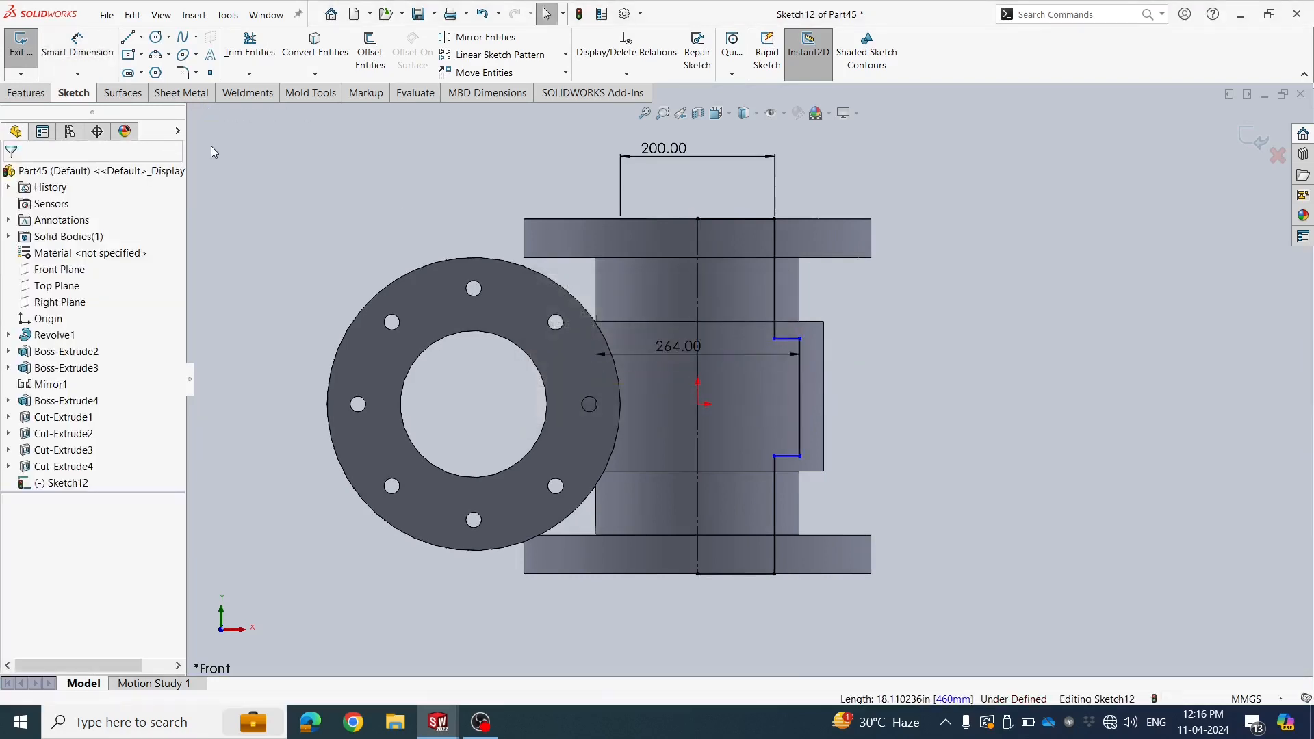
Dimension the height of the middle step's outer vertical line as 130 mm
click(77, 52)
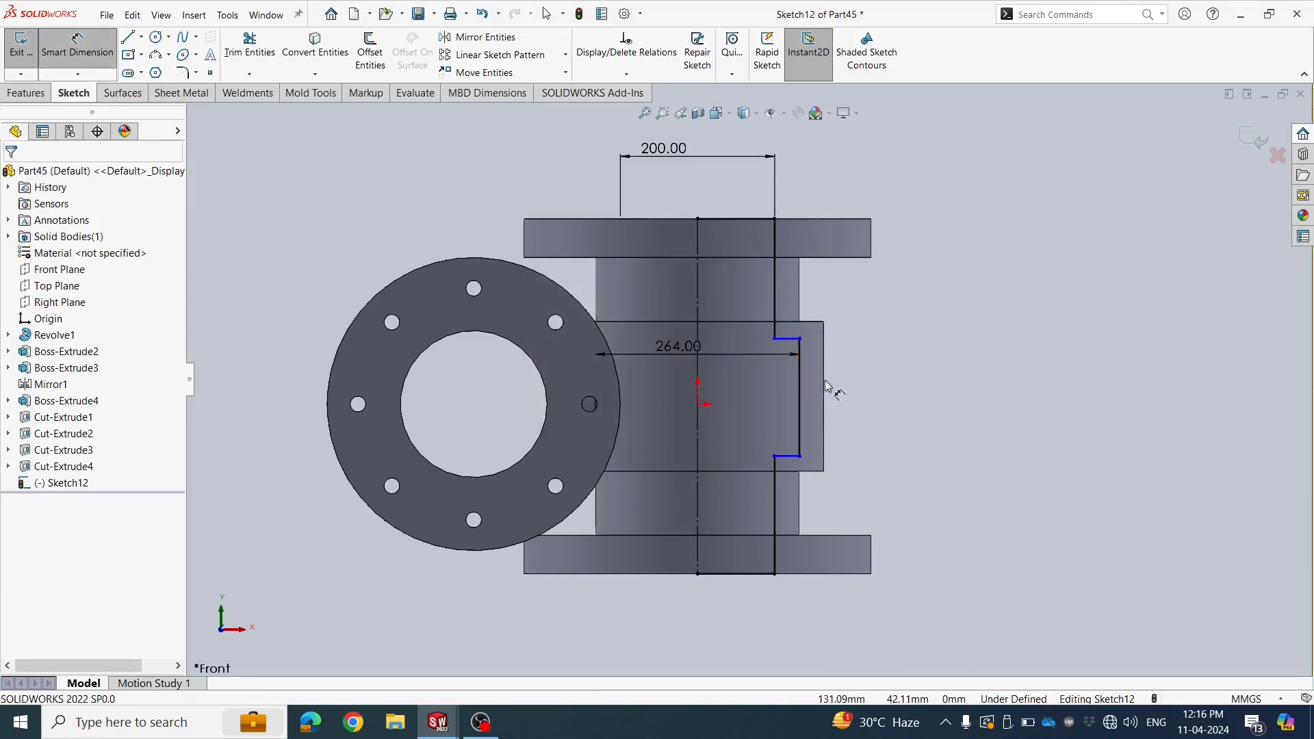
click(799, 396)
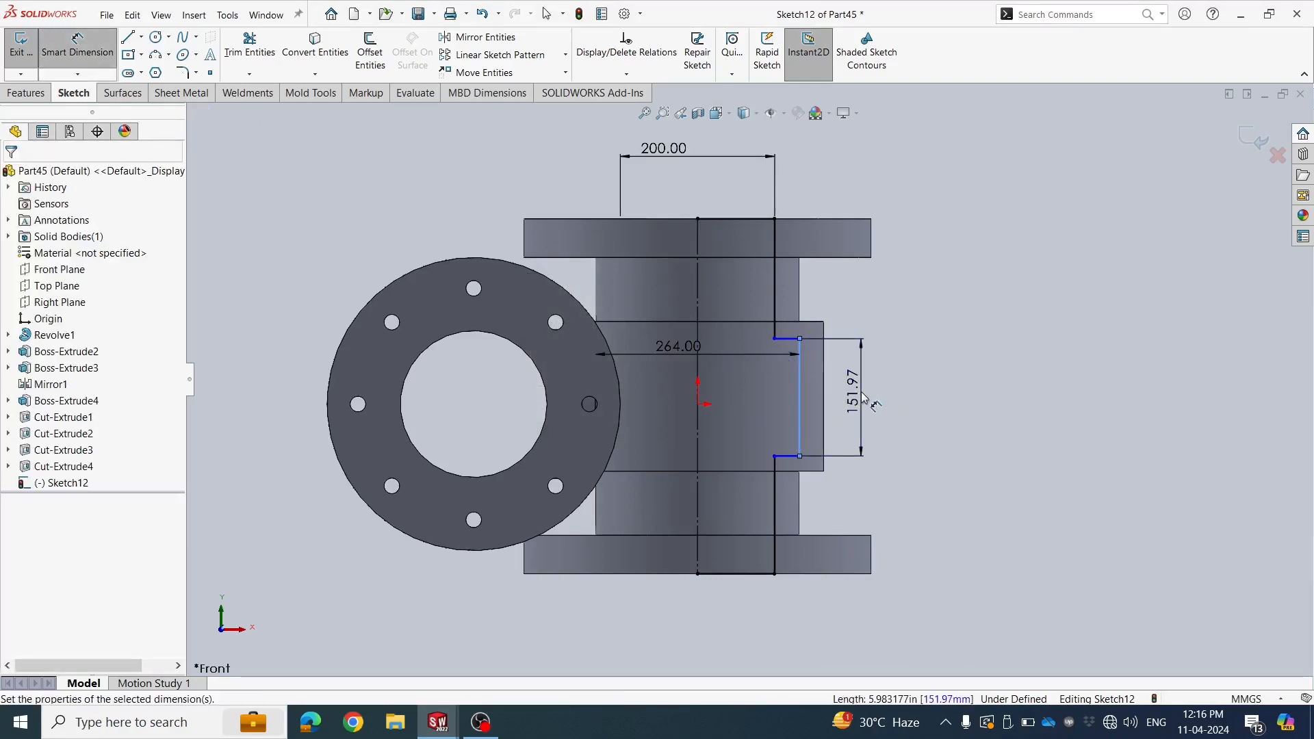
click(861, 392)
text(150)
key(Return)
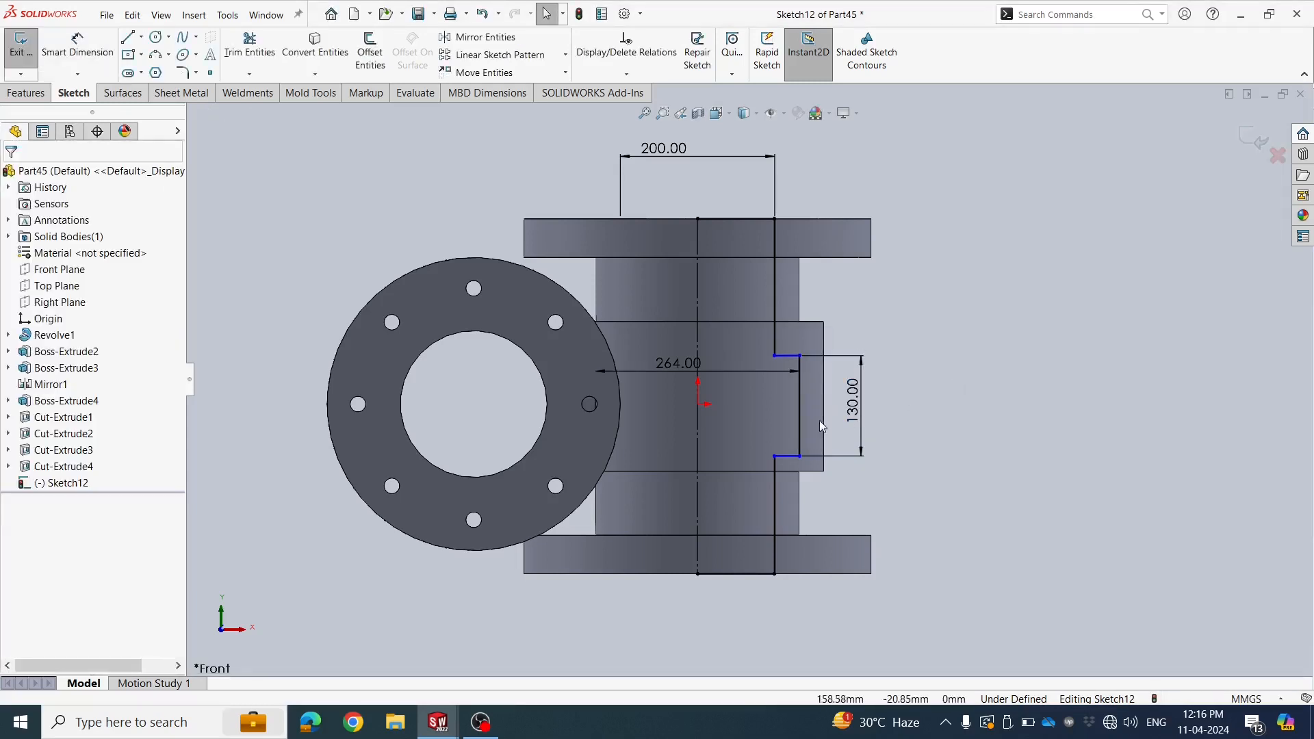
Draw a centerline about 132 mm long from the origin to the midpoint of the middle step's outer vertical line
scroll(785, 405, down, 2)
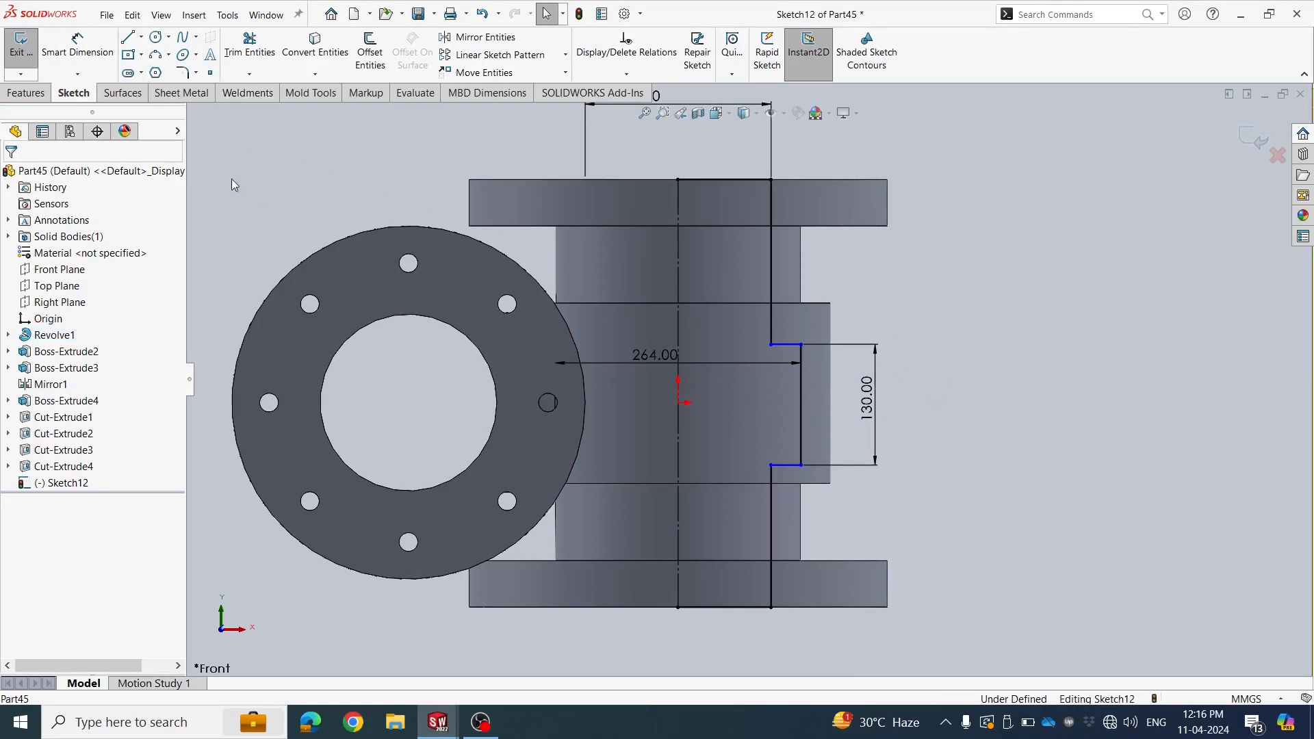
click(142, 38)
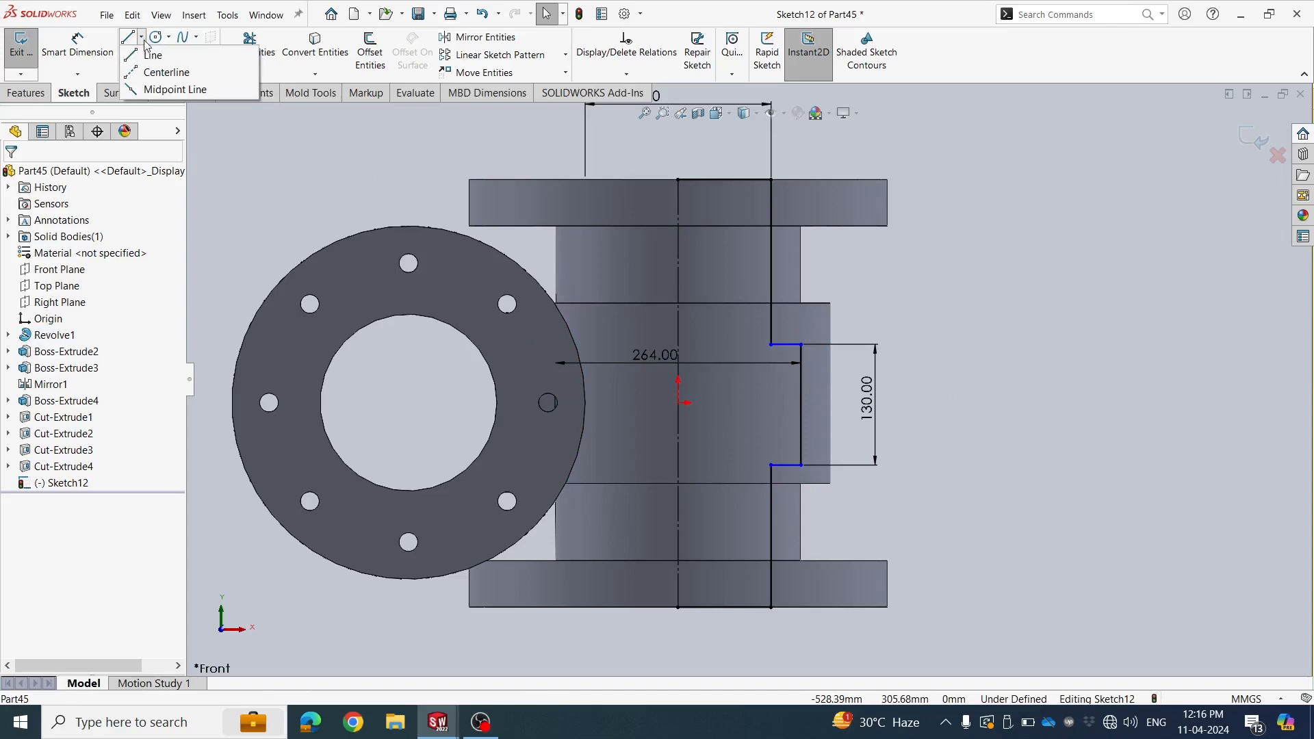
click(135, 74)
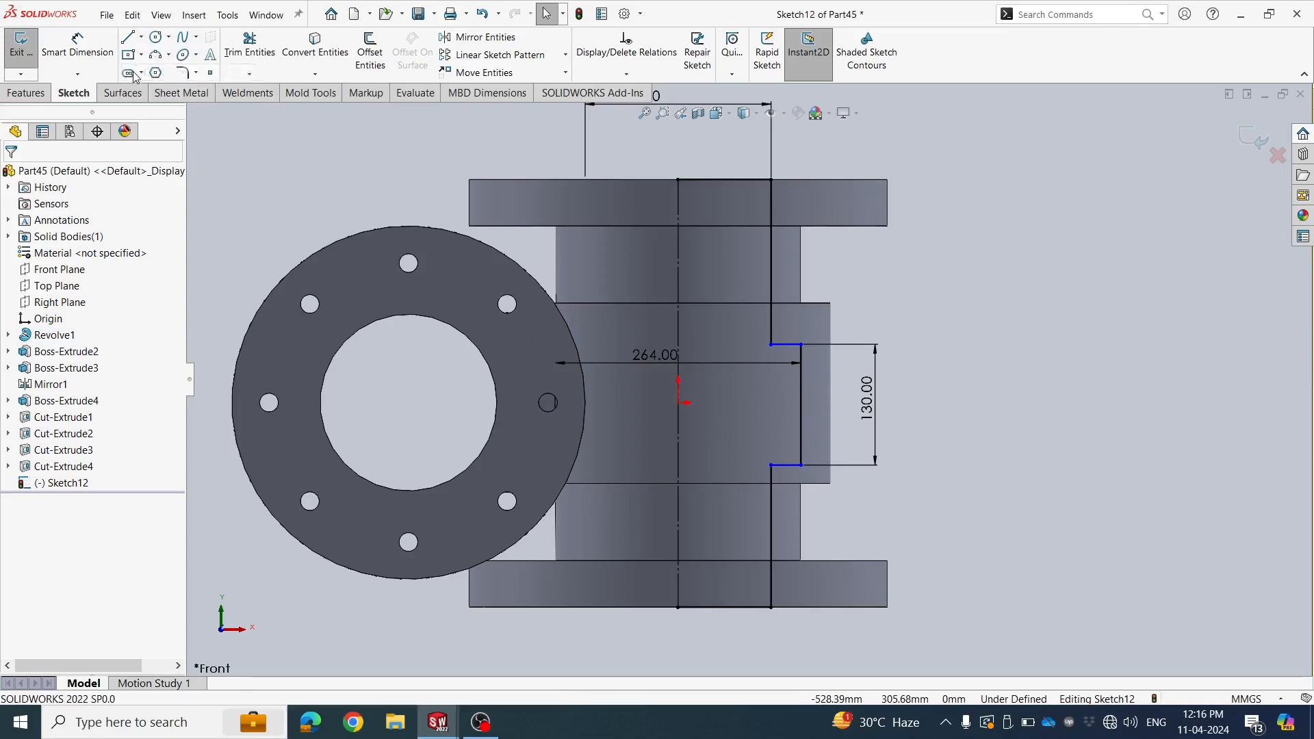
click(679, 404)
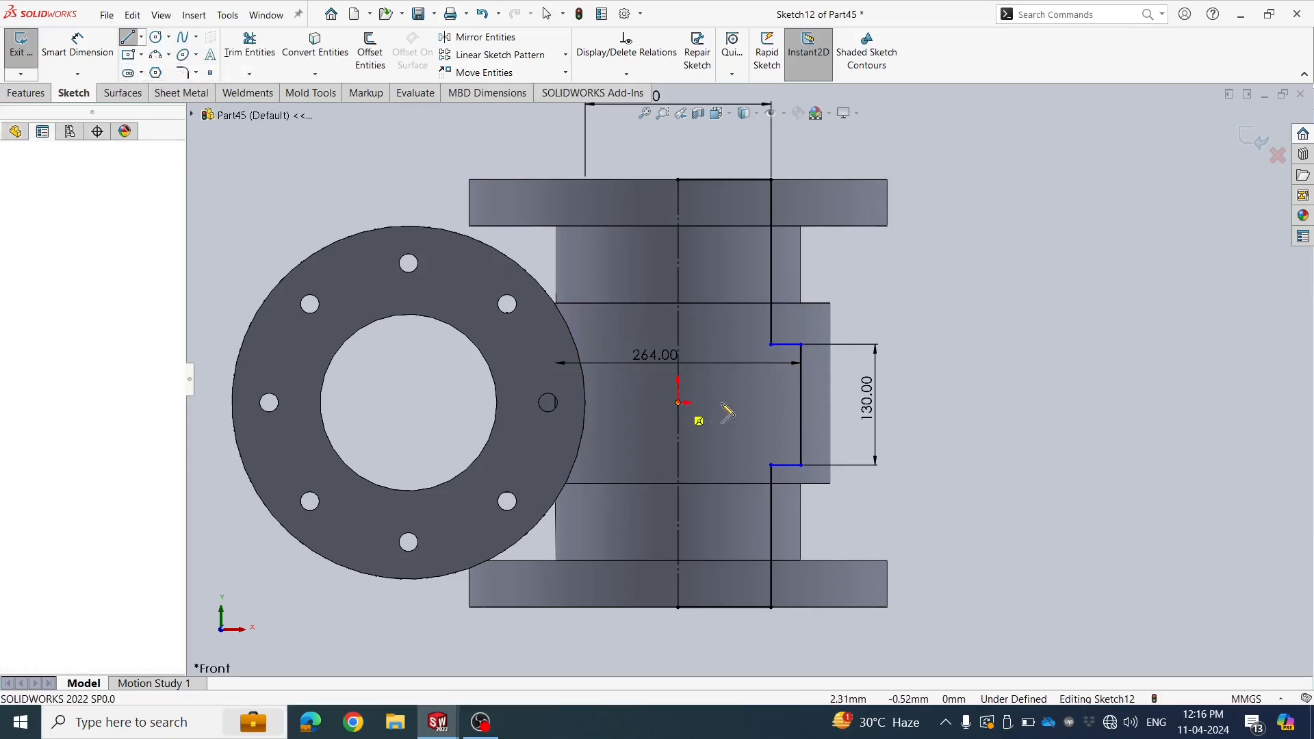
click(802, 405)
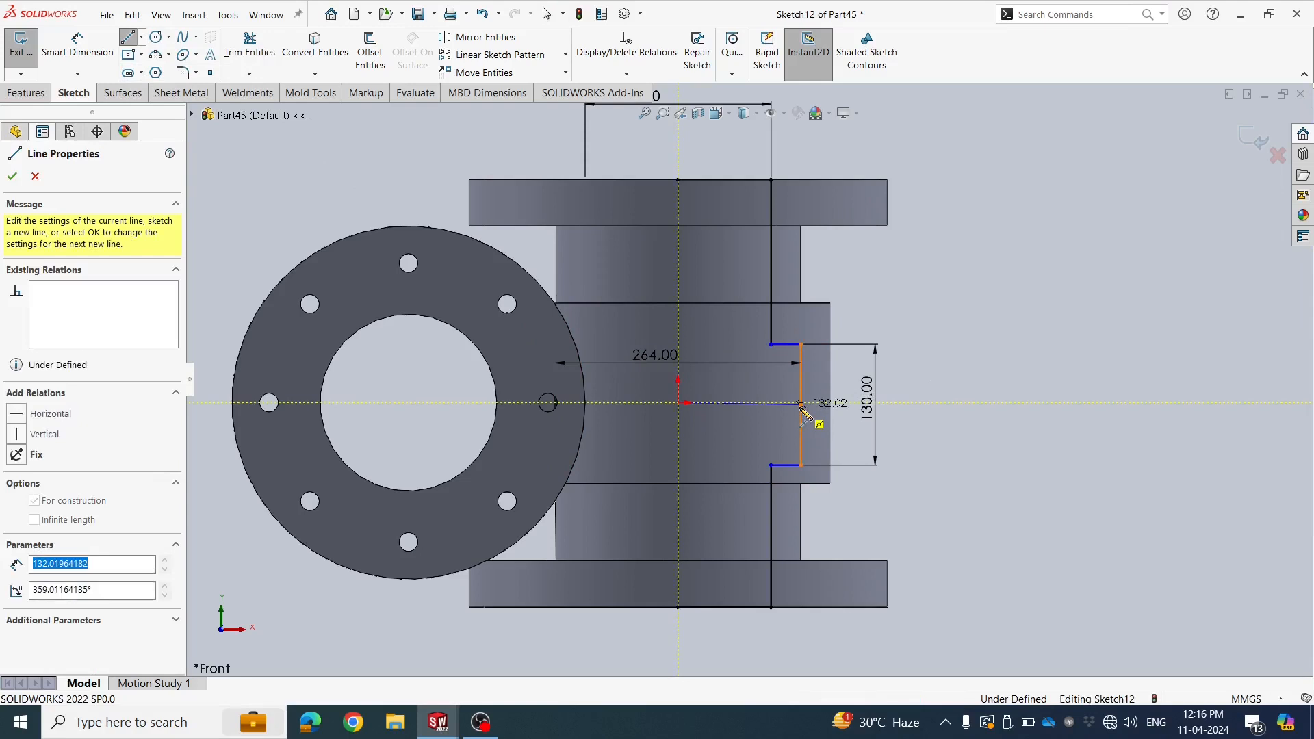
key(Escape)
Apply a horizontal relation to the centerline between the origin and the middle step
click(754, 404)
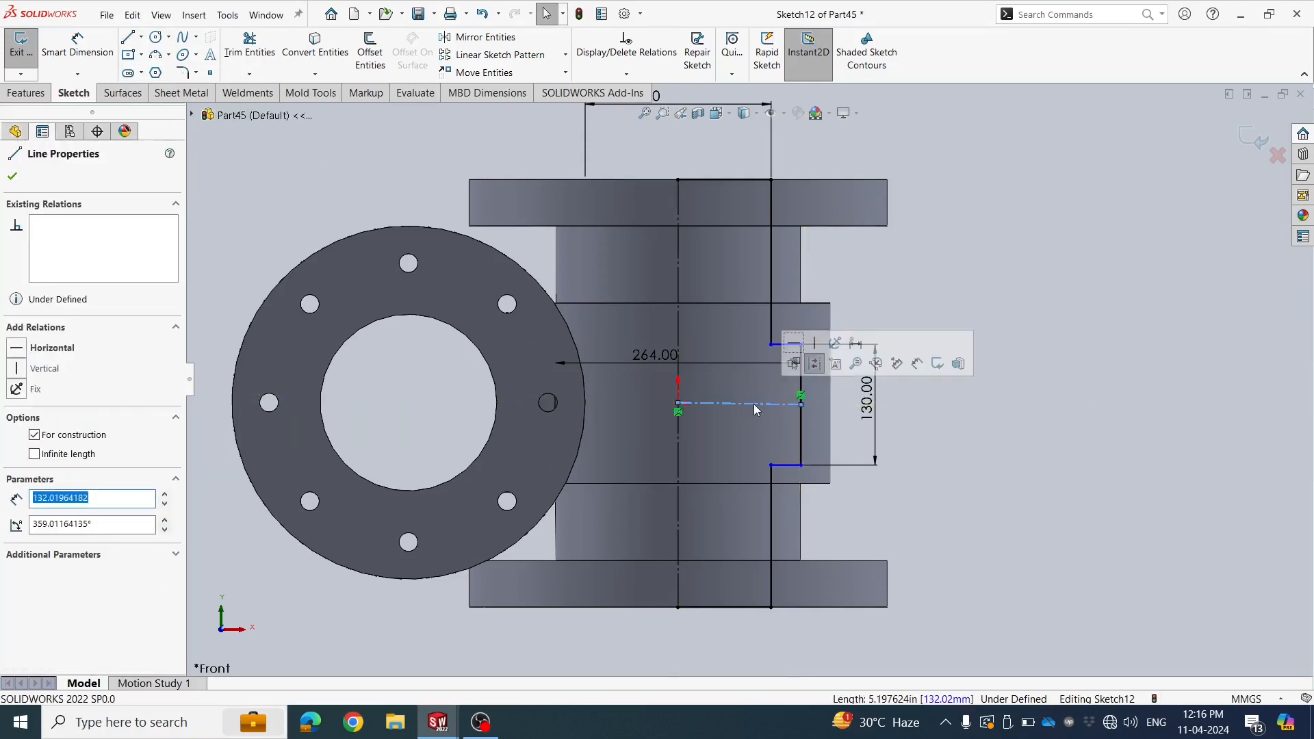
click(792, 349)
click(960, 450)
key(f)
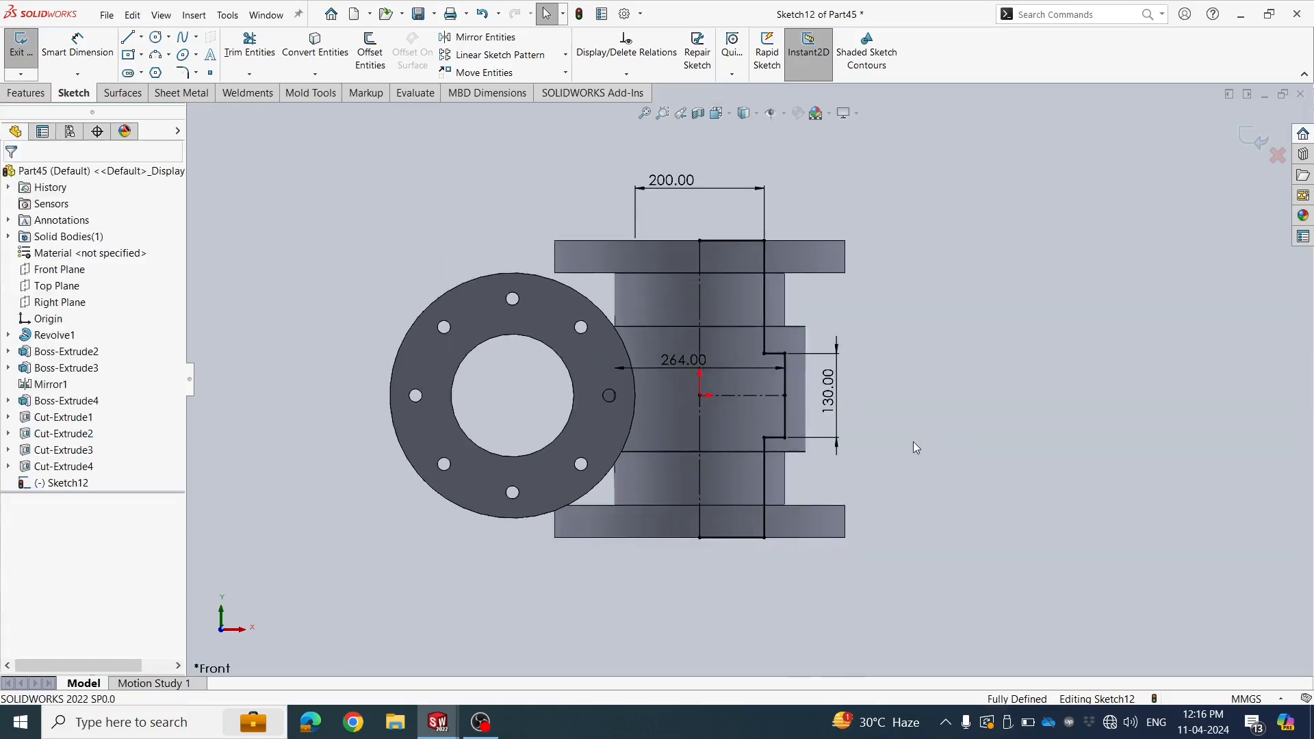
Cut-revolve the automatically closed profile 360 degrees about the cylinder's vertical centreline to form the stepped bore
scroll(864, 427, down, 2)
scroll(857, 423, up, 2)
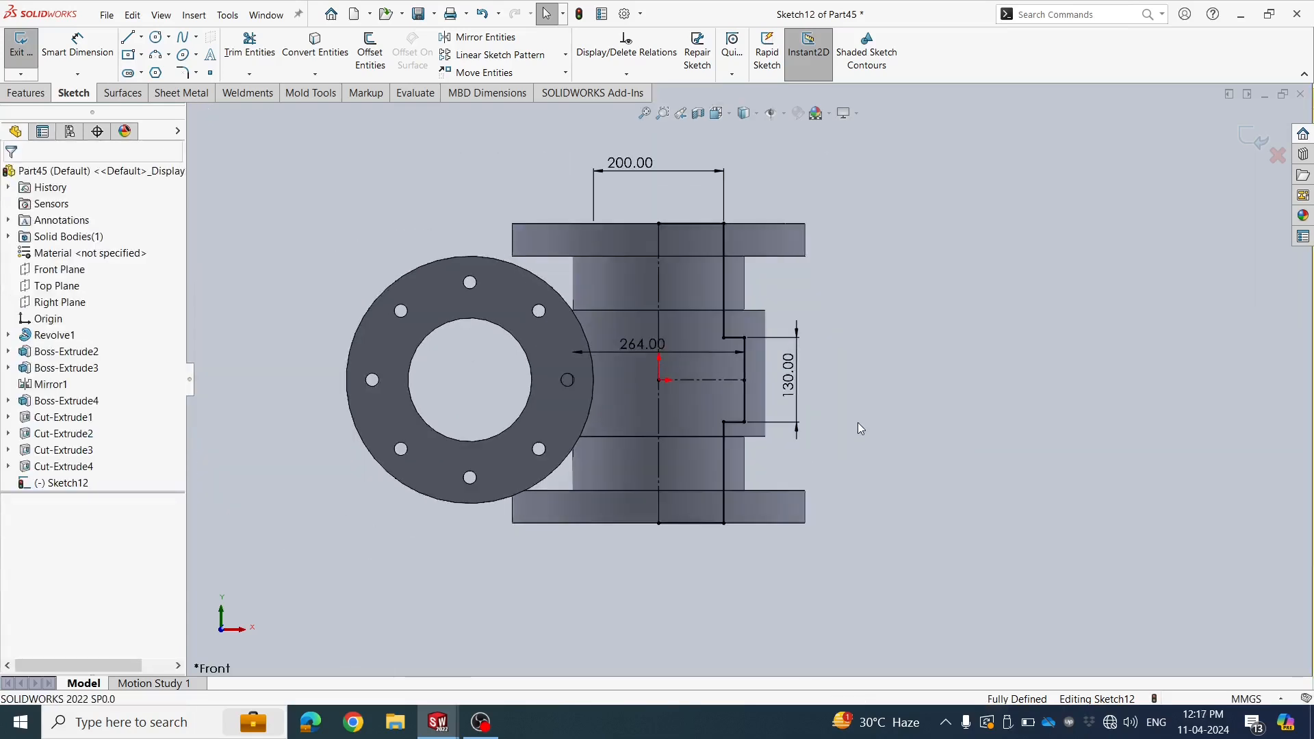
click(27, 94)
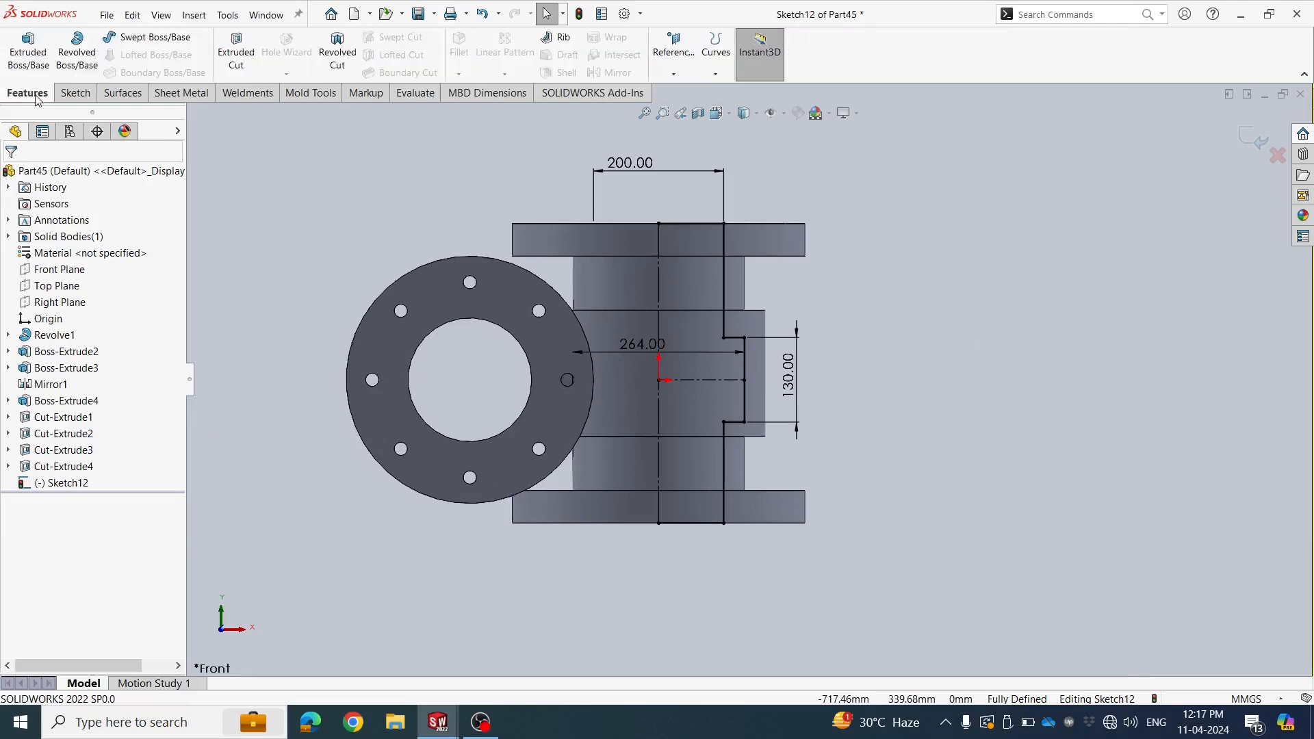
click(337, 52)
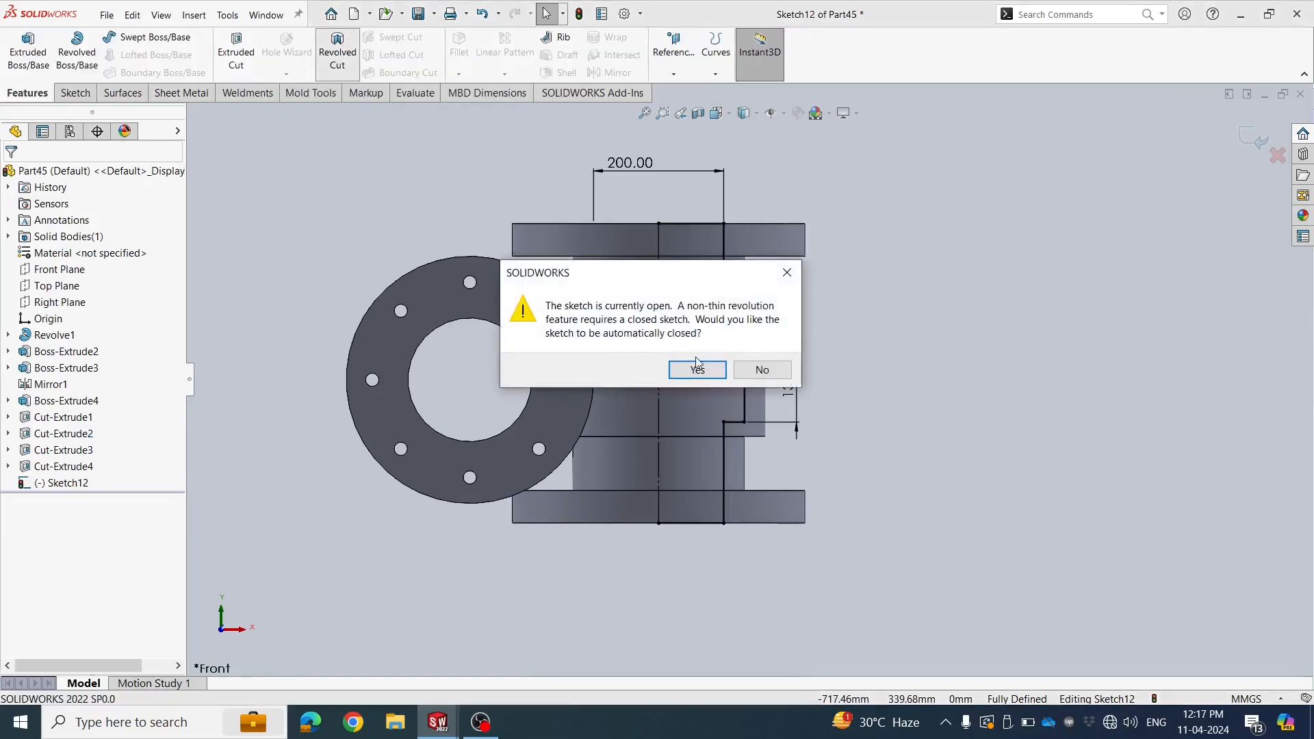
click(681, 372)
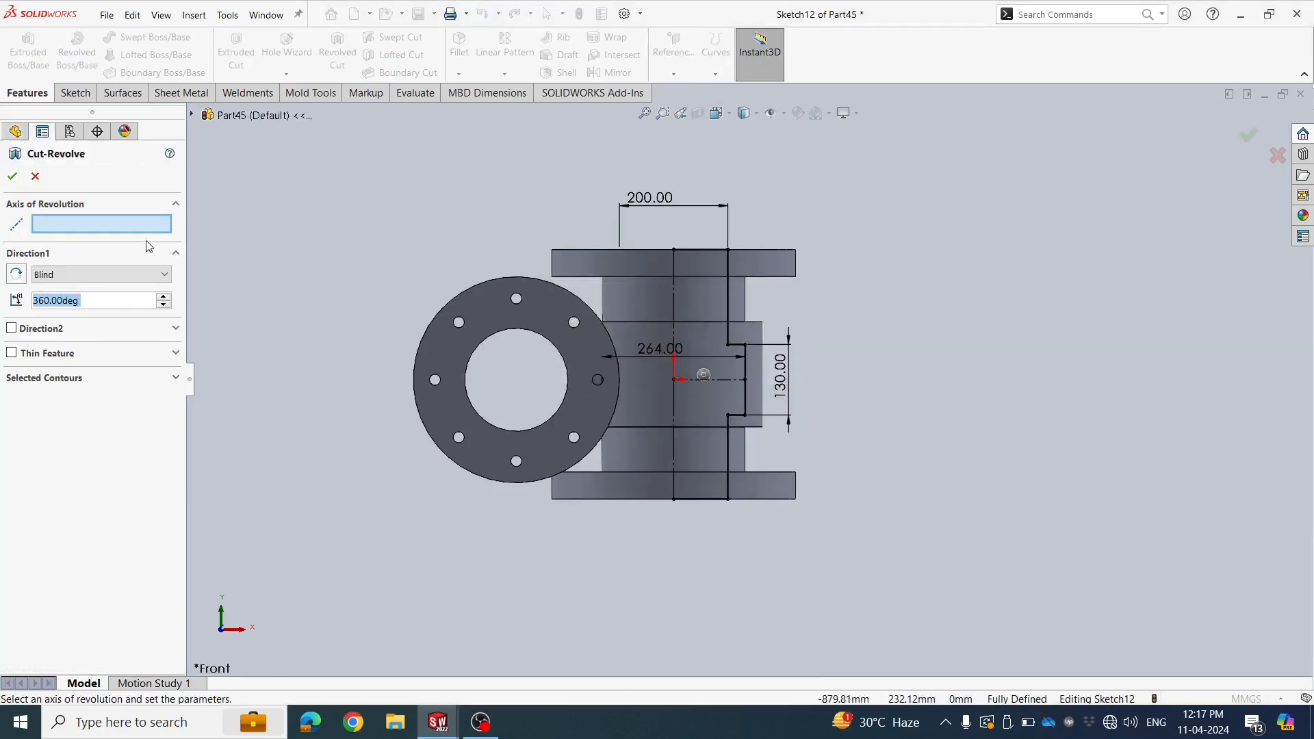
click(675, 298)
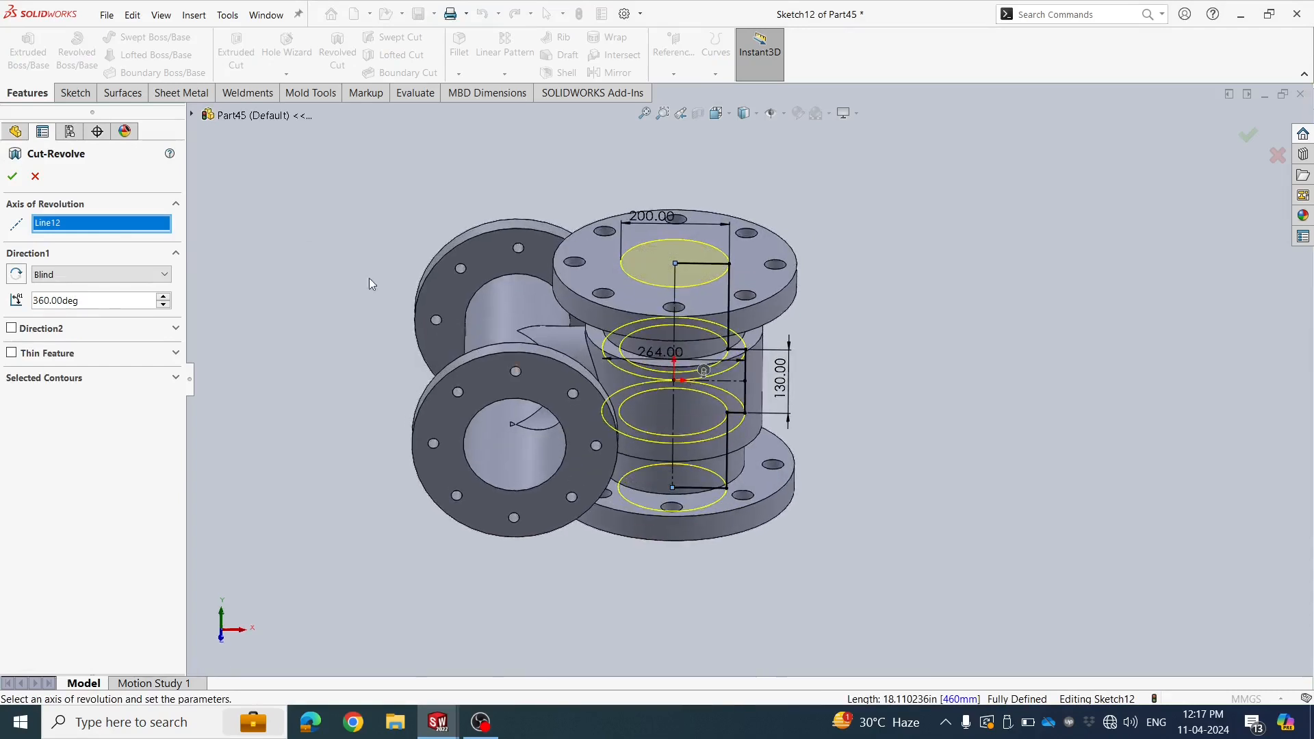
click(13, 178)
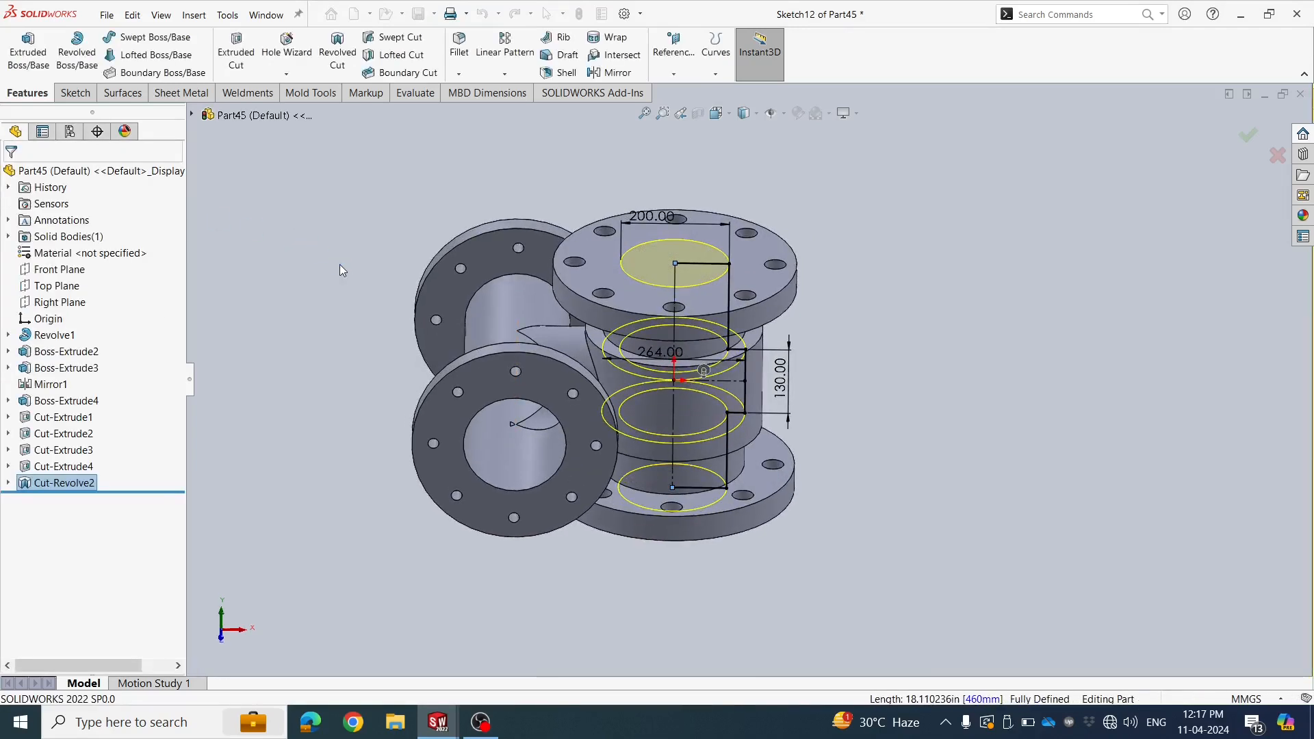
Inspect the internal bore with a temporary section view on the Front Plane
middle_drag(778, 408, 697, 228)
click(699, 114)
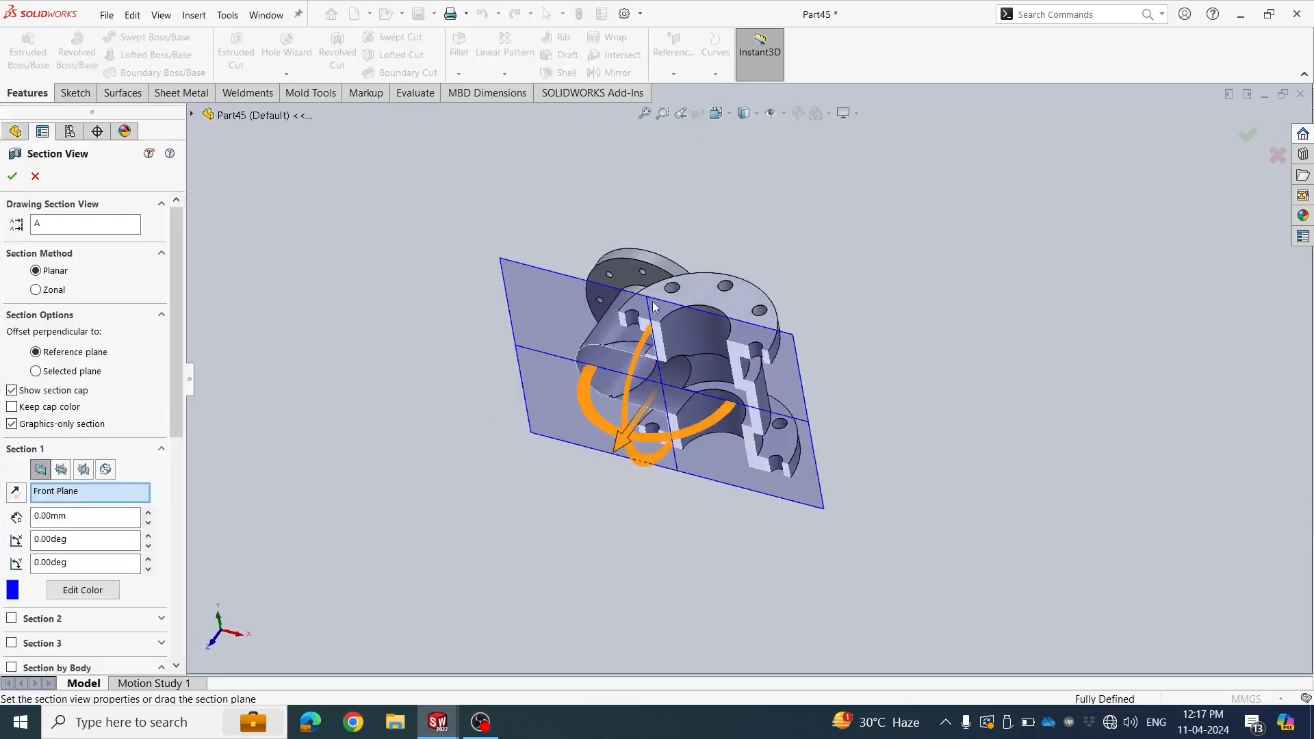
middle_drag(615, 375, 621, 344)
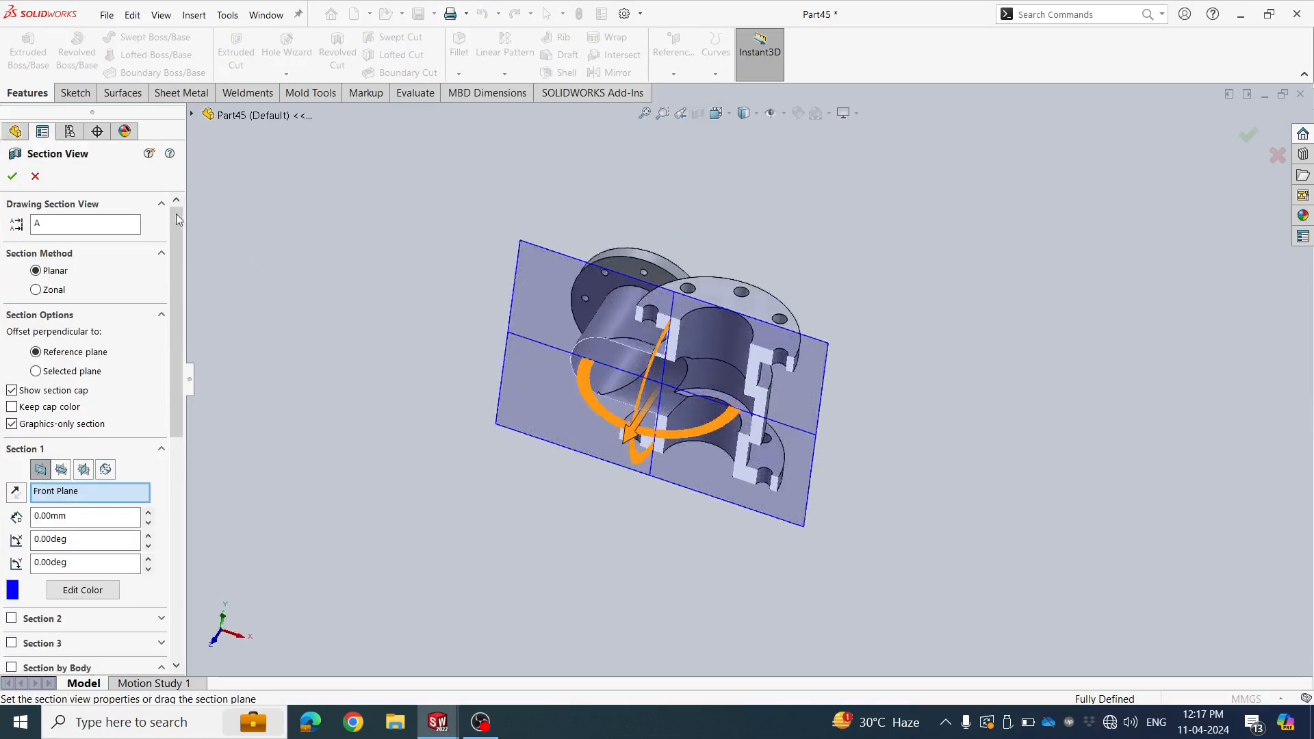
click(36, 177)
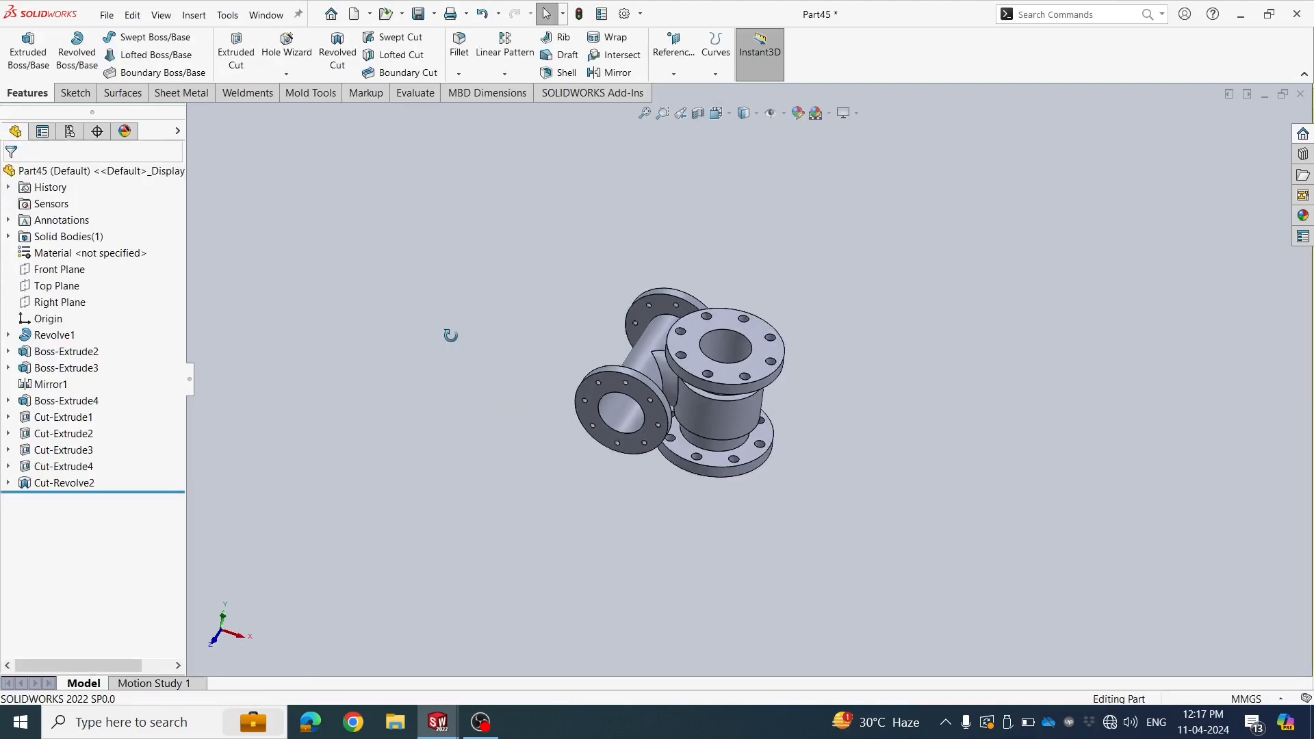
Chamfer the eight outer rim edges of the four flanges at 5 mm and 45 degrees
scroll(659, 400, down, 2)
mouse_move(661, 401)
middle_down()
mouse_move(663, 376)
mouse_move(698, 369)
mouse_move(793, 404)
mouse_move(670, 383)
middle_up()
key(ctrl+7)
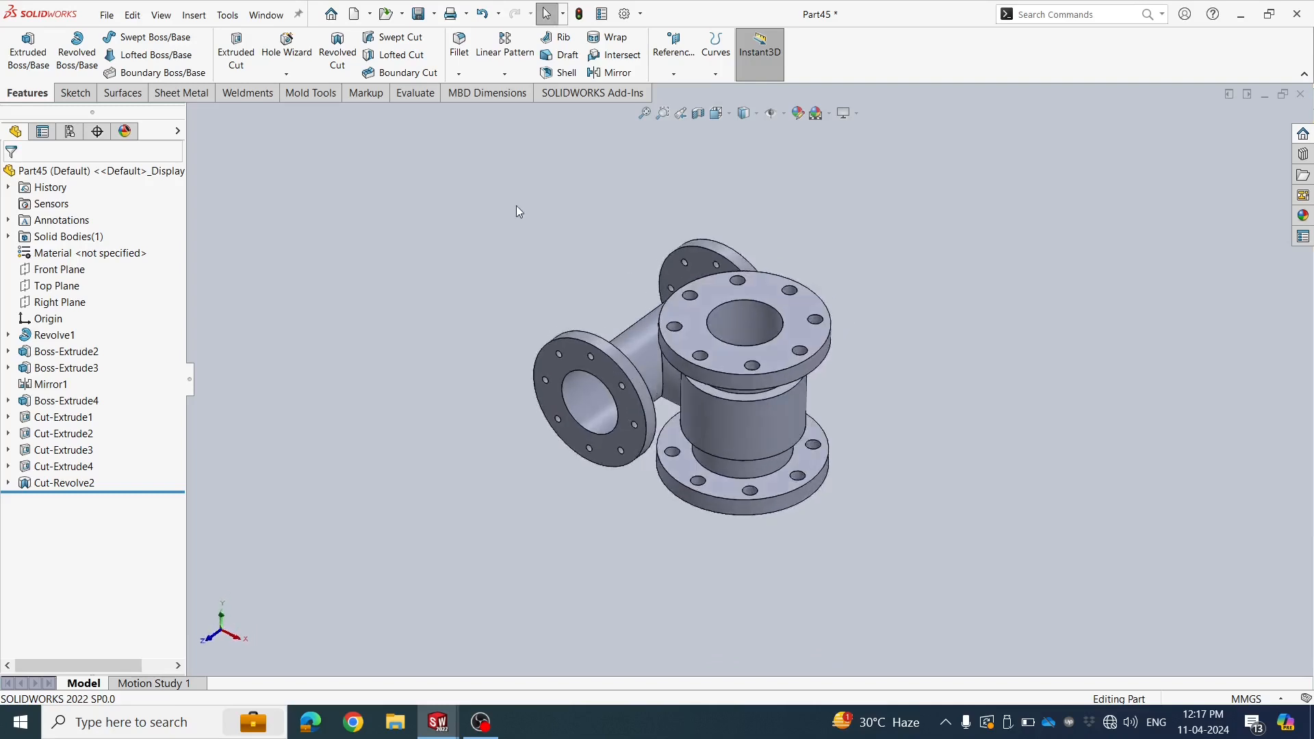
click(459, 74)
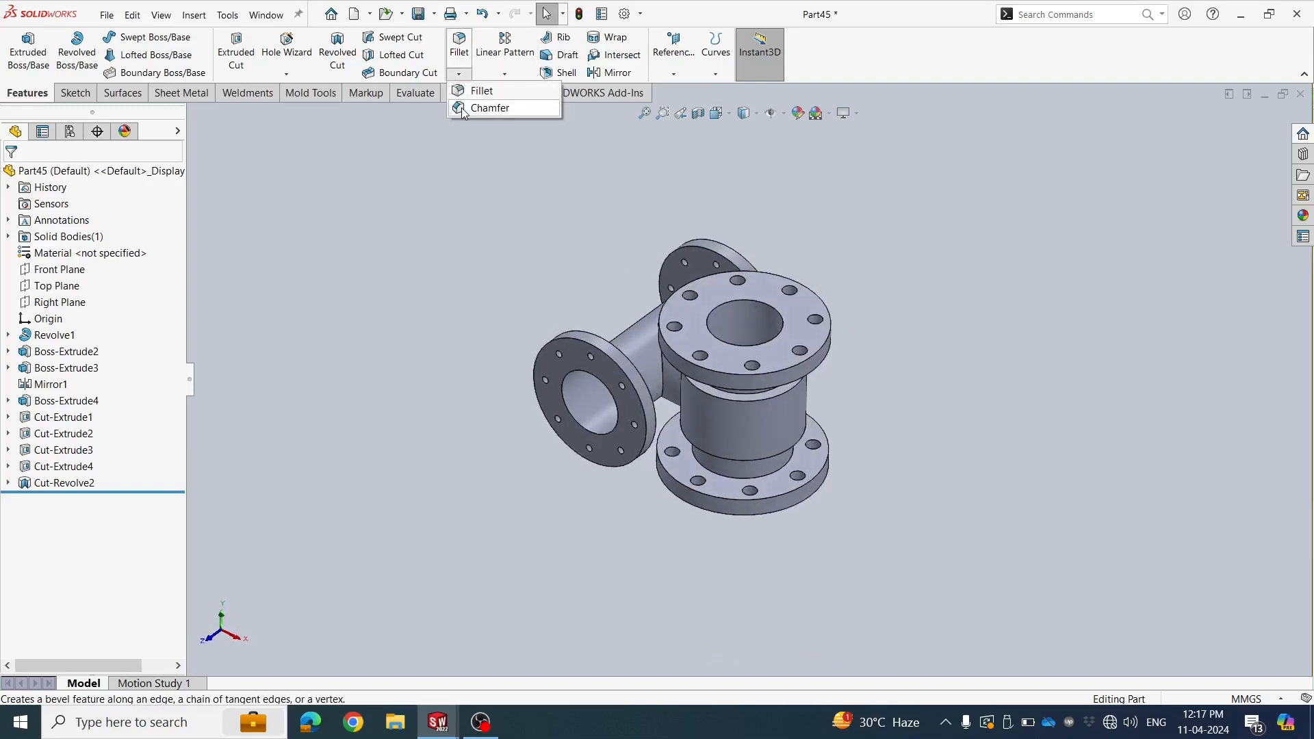
click(490, 109)
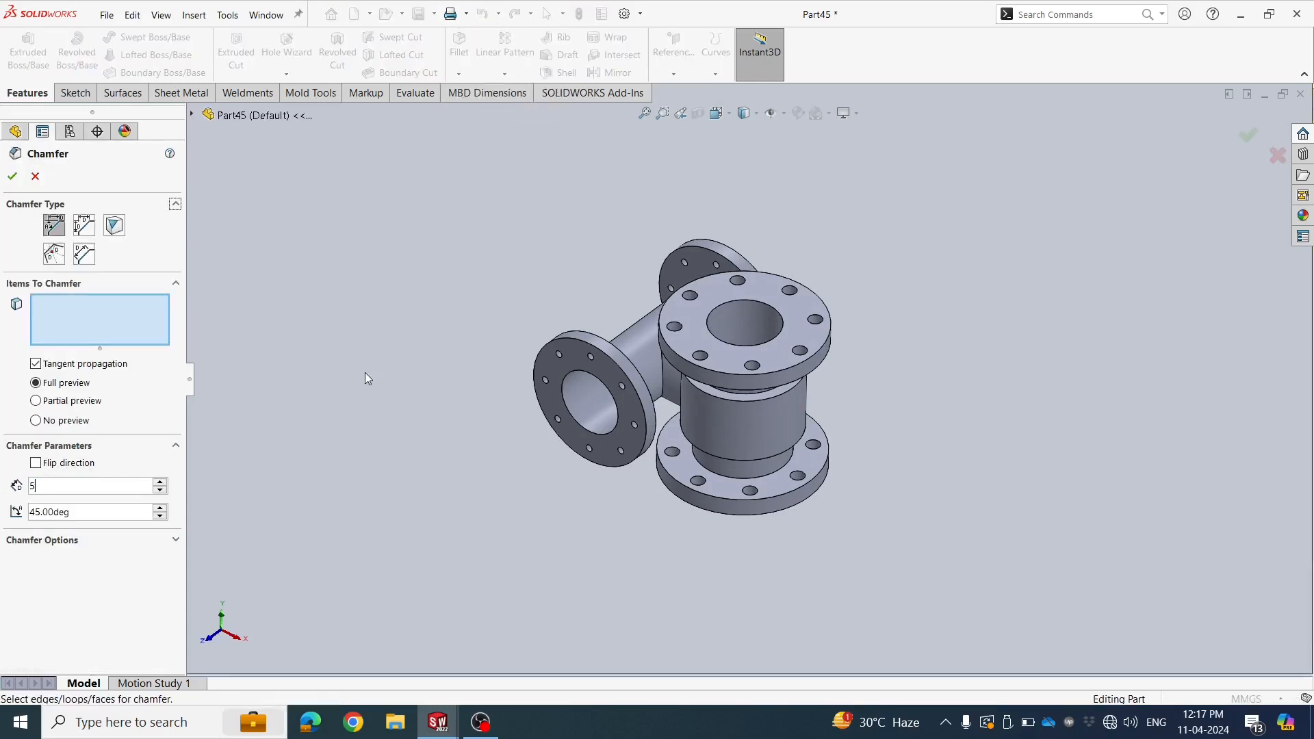
scroll(736, 390, down, 5)
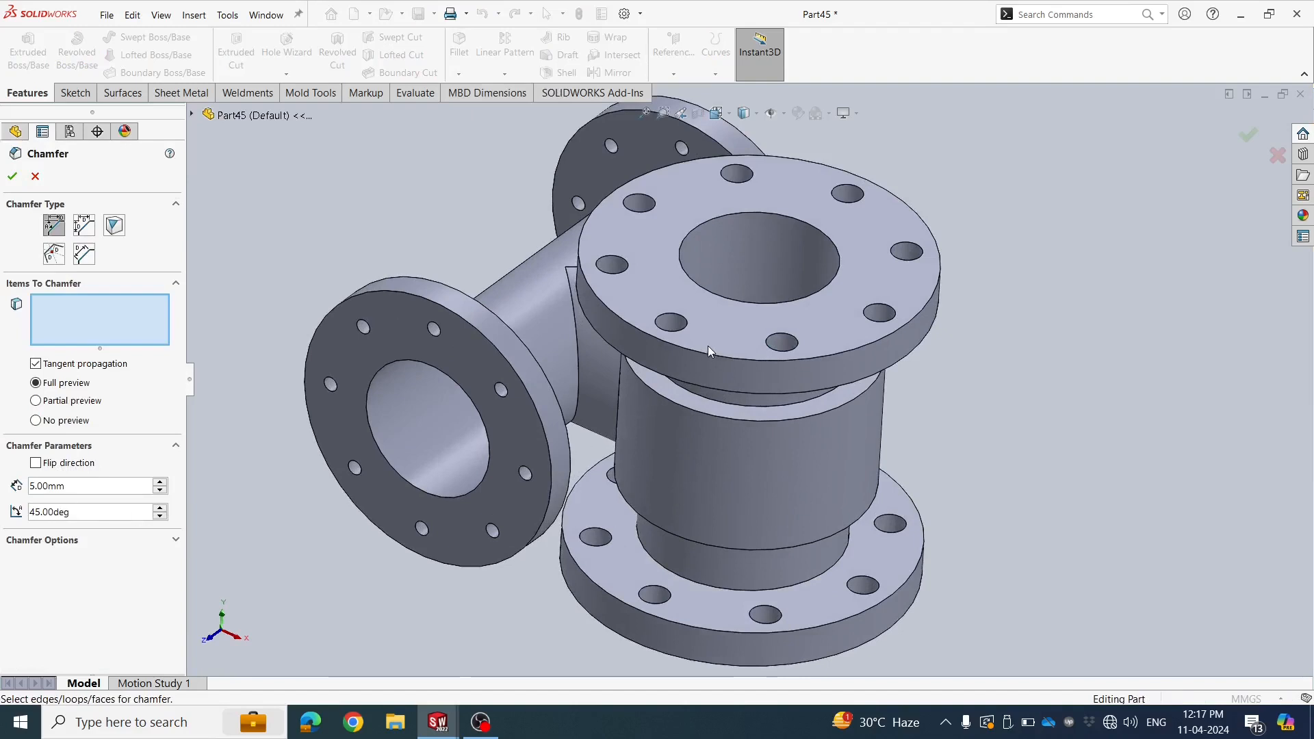
click(708, 355)
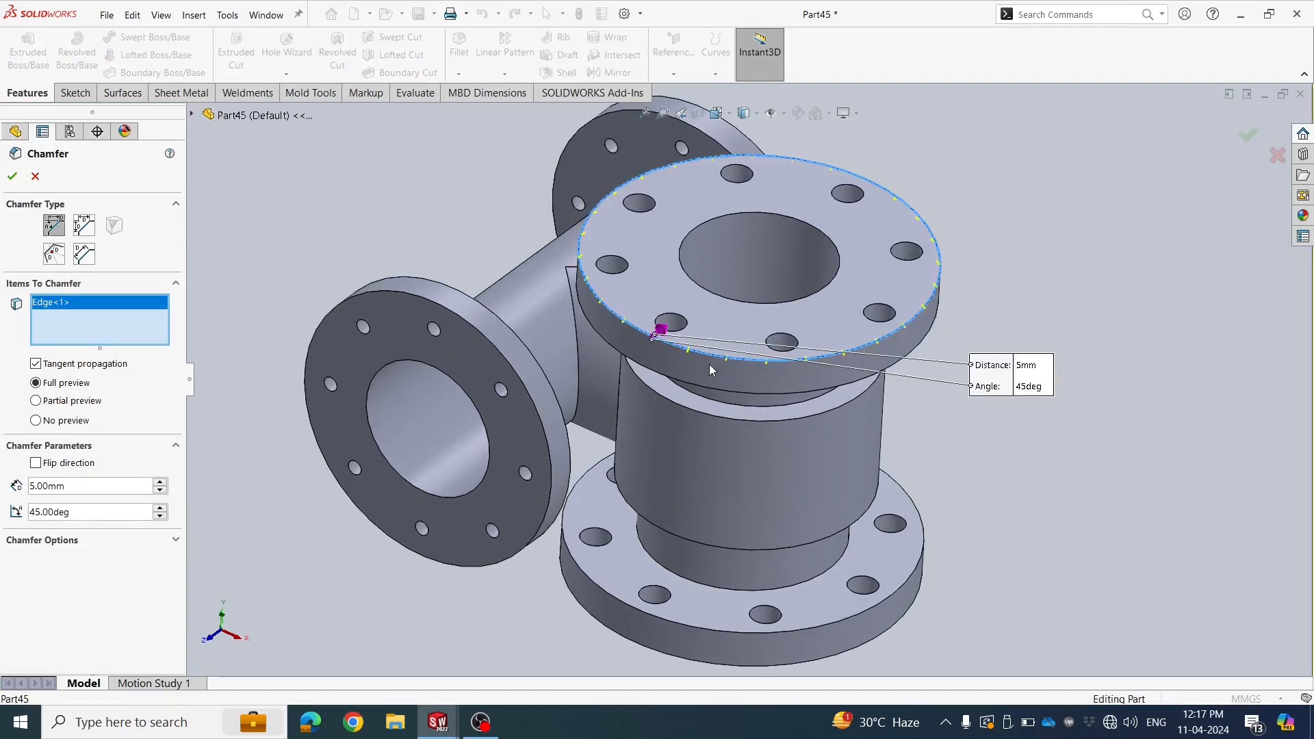
middle_drag(708, 355, 791, 502)
click(685, 416)
scroll(685, 416, up, 3)
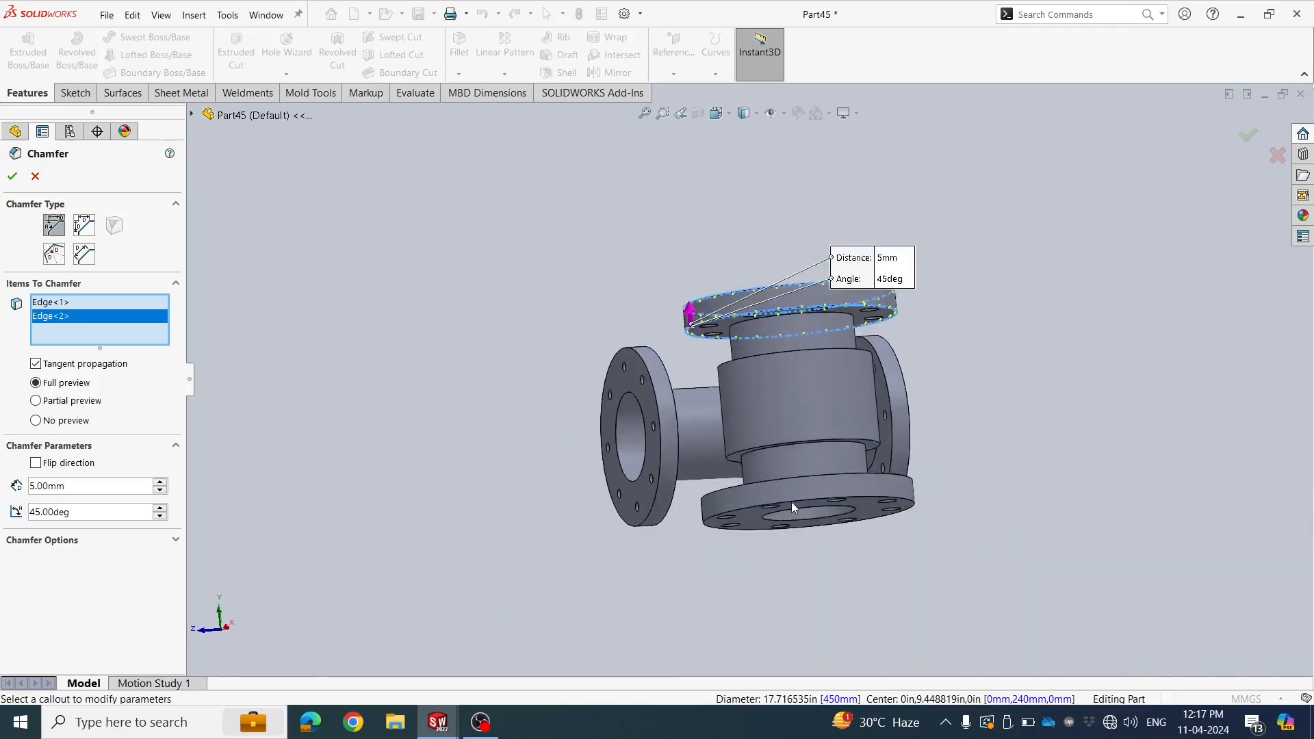
scroll(791, 503, down, 2)
click(741, 499)
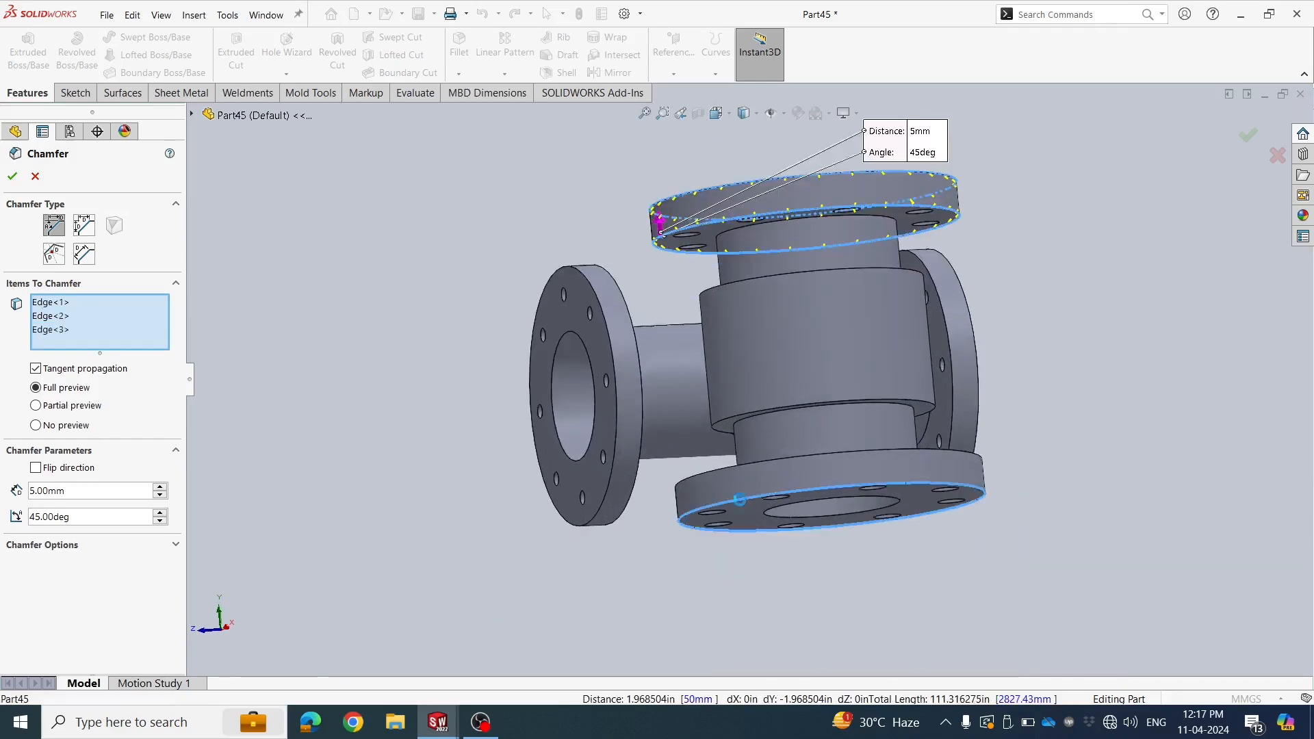
click(616, 435)
click(642, 406)
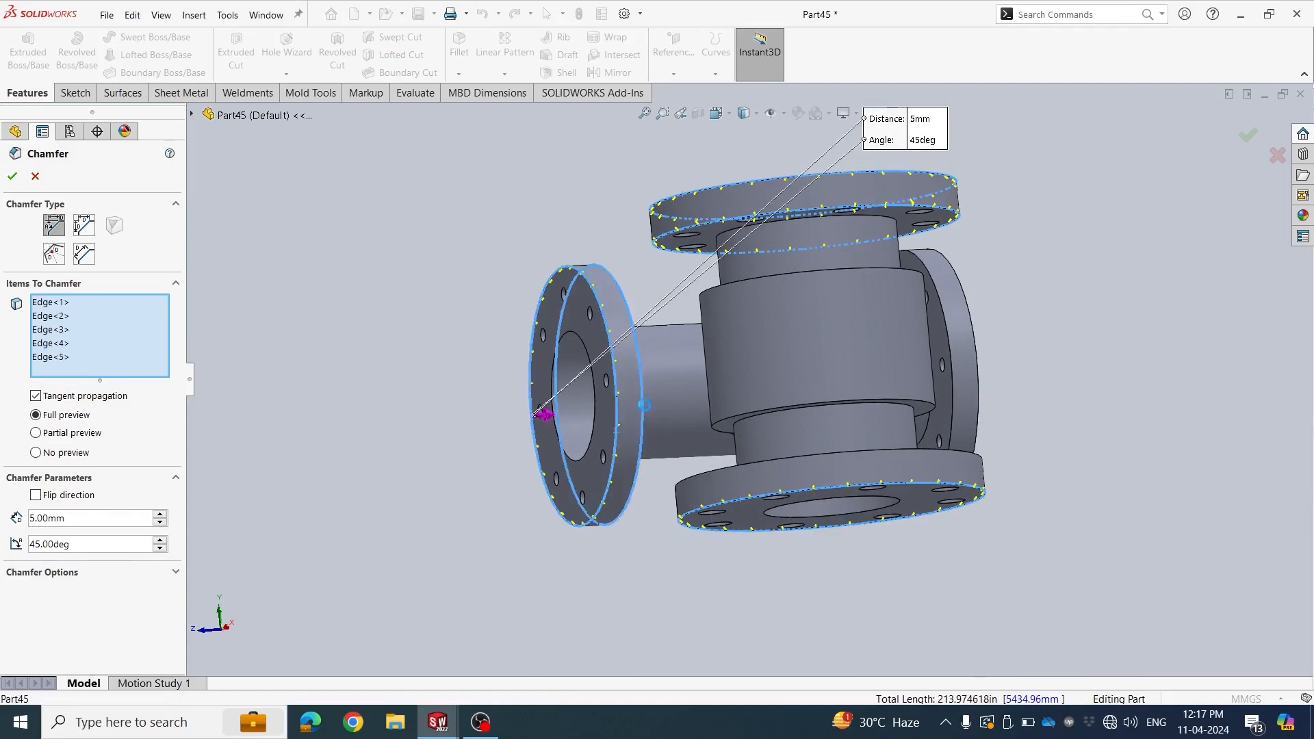
click(951, 372)
click(976, 350)
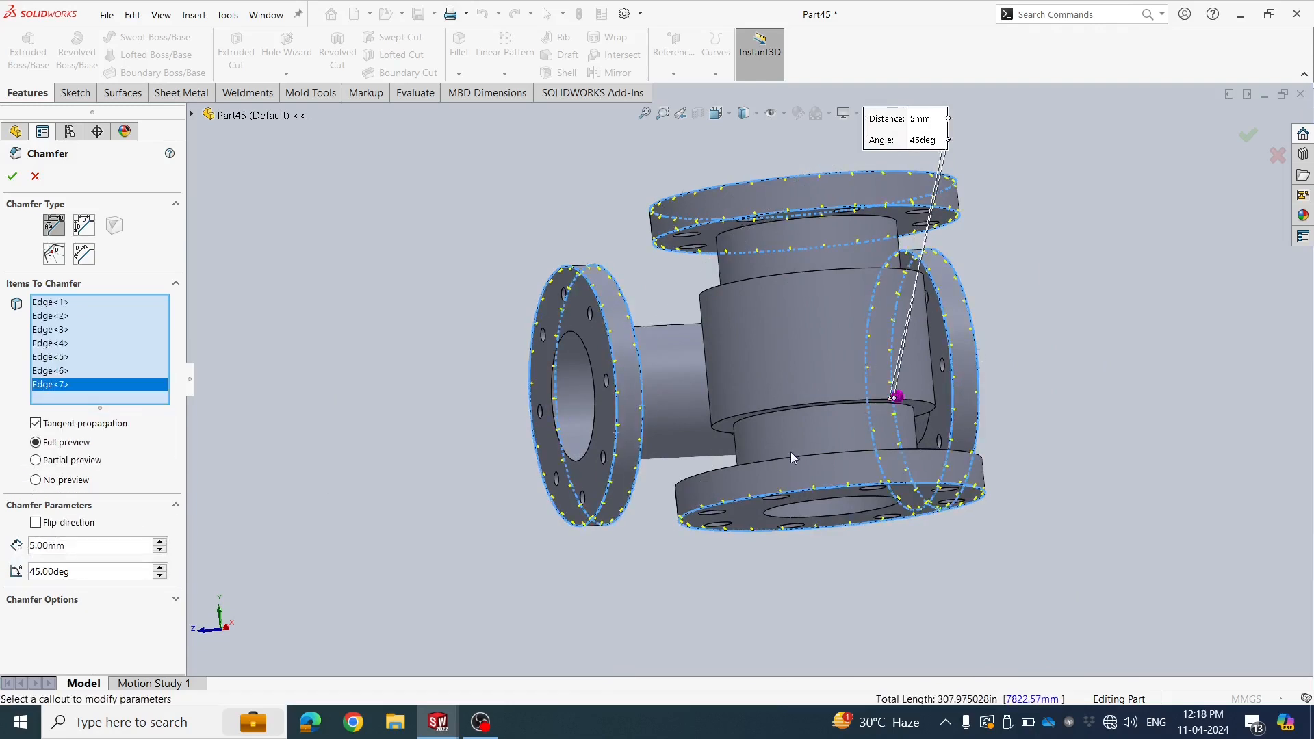
middle_drag(791, 452, 694, 515)
click(675, 514)
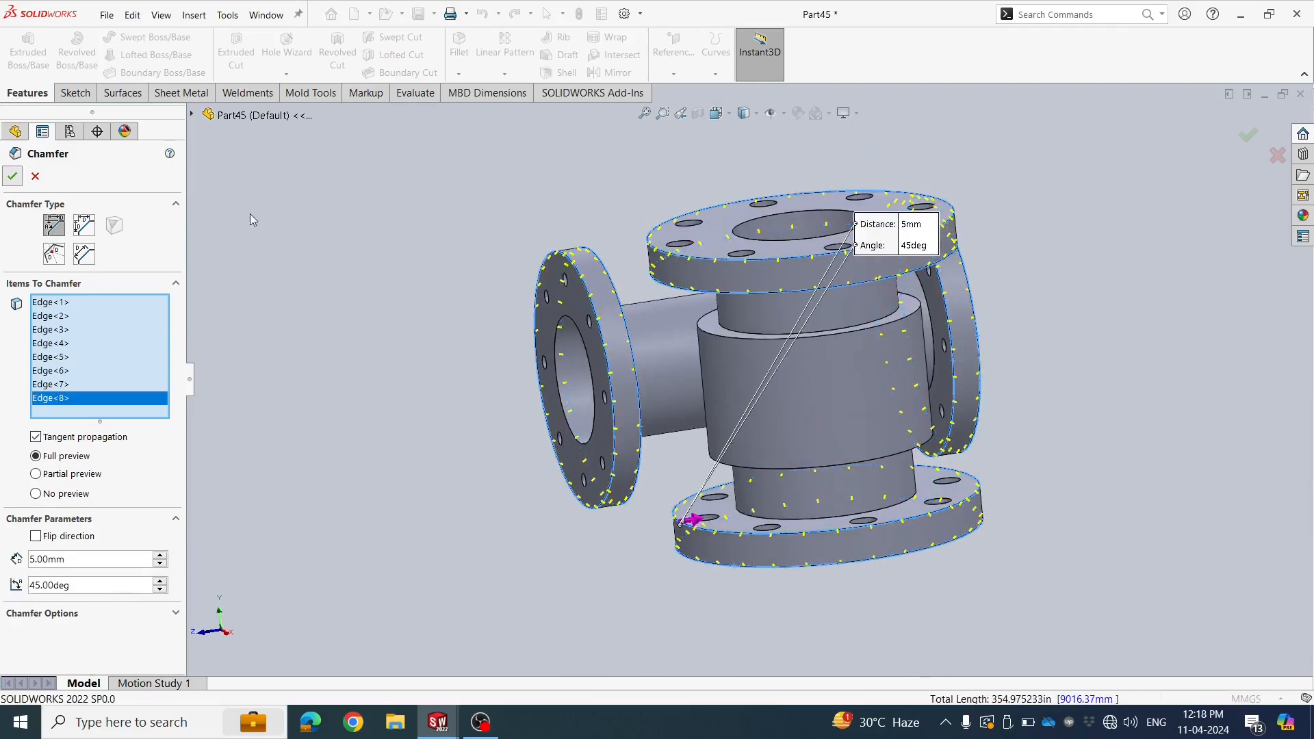
Chamfer the four bore opening edges on the outer flange faces at 5 mm and 45 degrees
middle_drag(479, 329, 581, 187)
scroll(704, 334, down, 3)
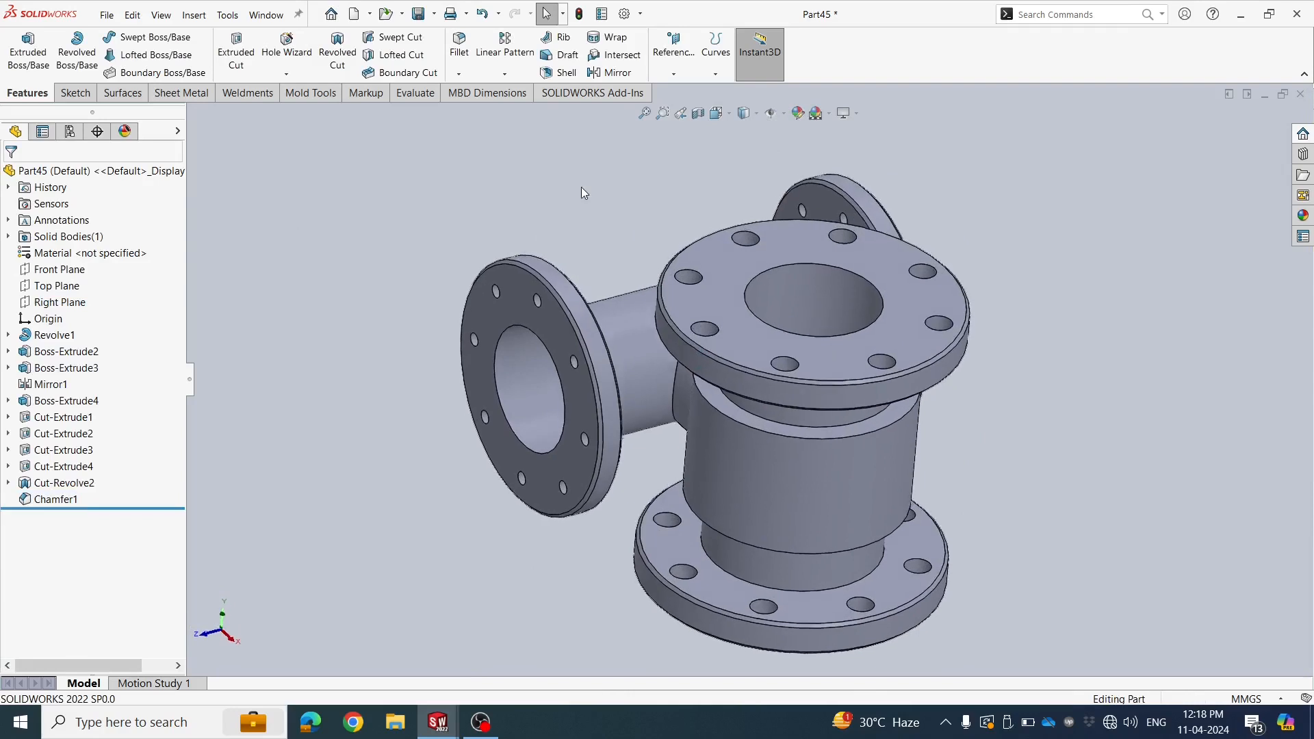
click(459, 74)
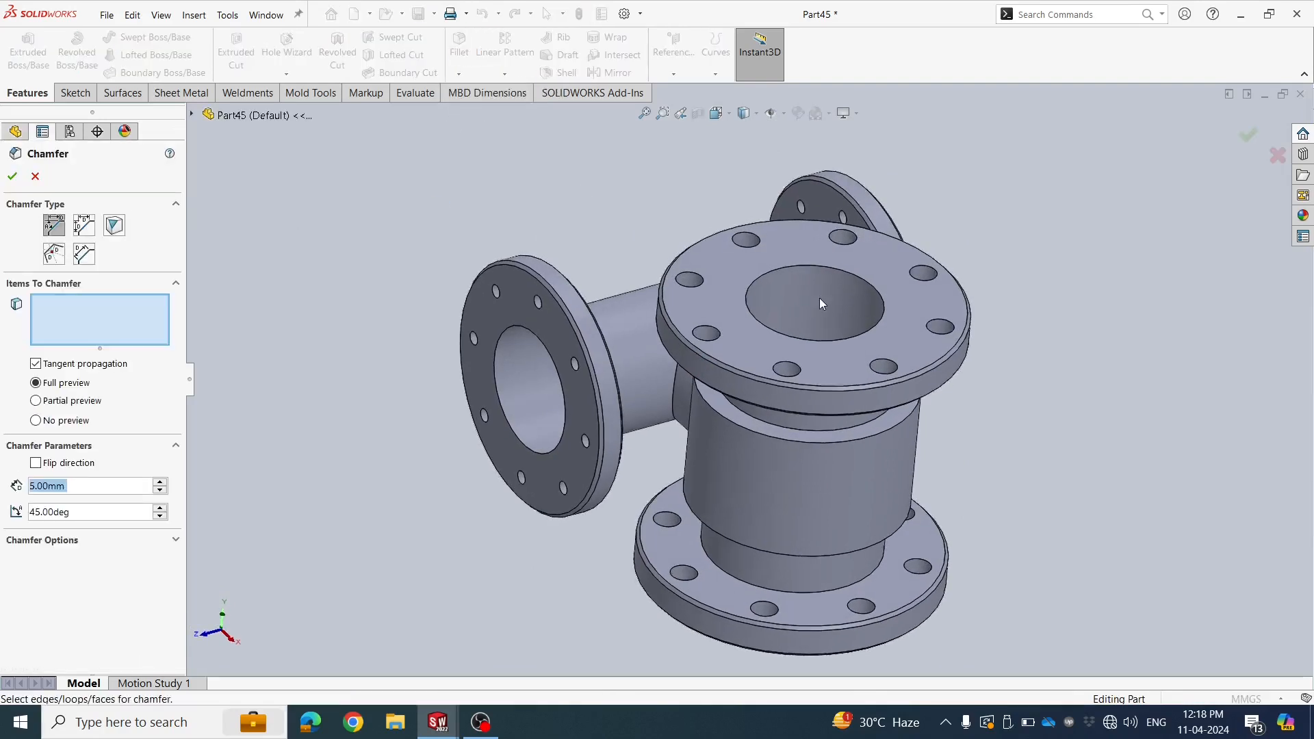
click(768, 277)
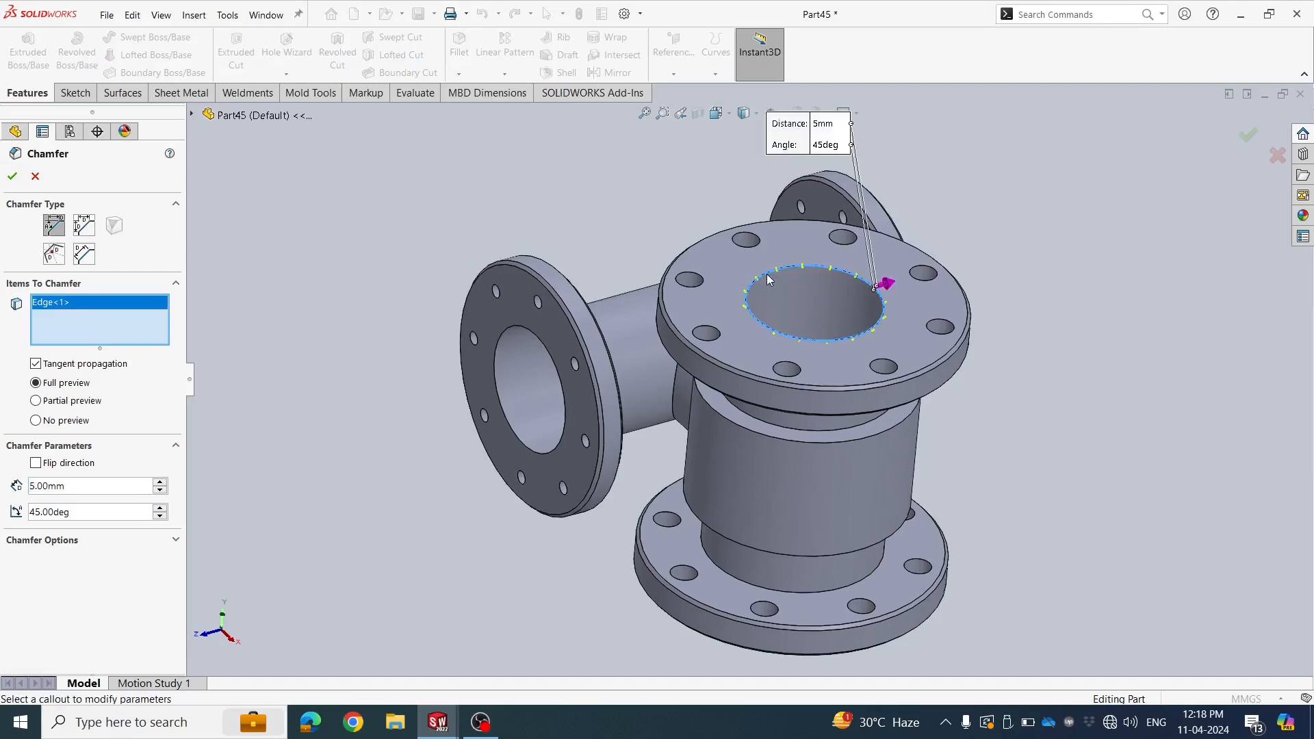
scroll(796, 475, up, 3)
middle_drag(795, 475, 667, 386)
scroll(587, 344, down, 2)
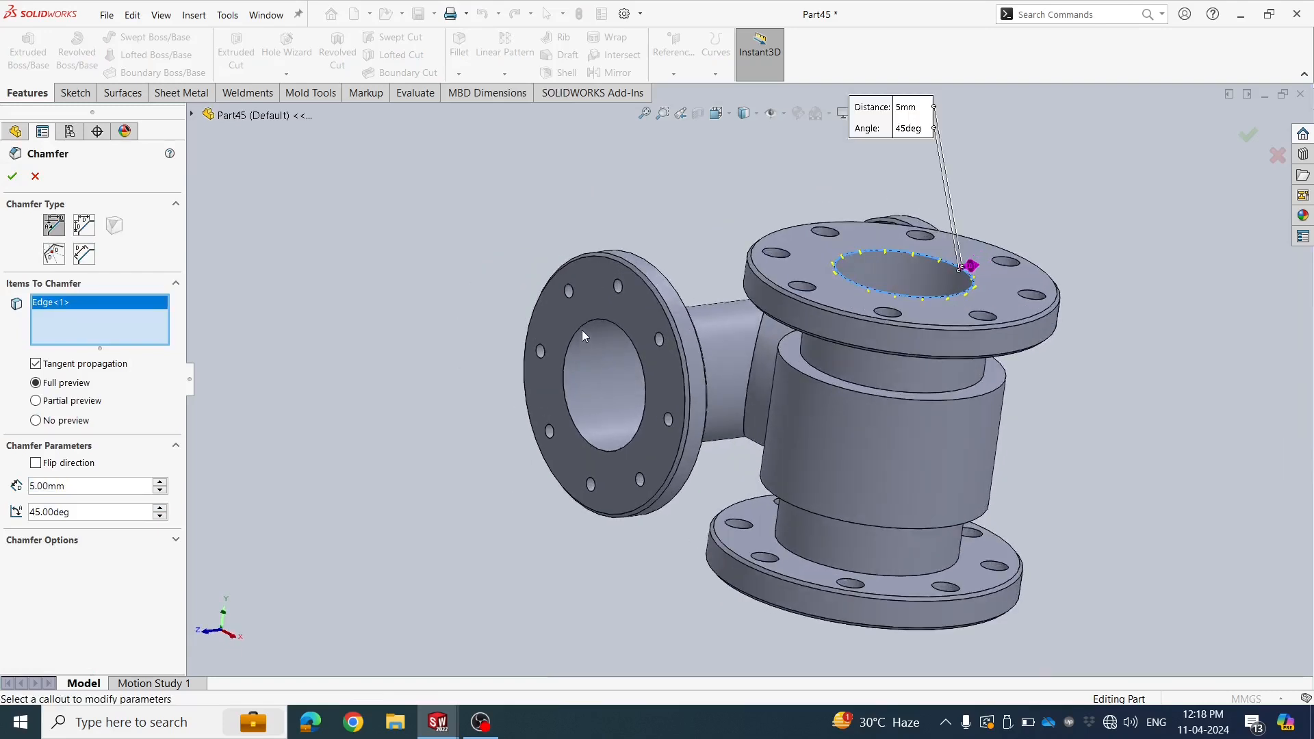
click(580, 326)
middle_drag(580, 327, 909, 561)
click(774, 499)
click(905, 549)
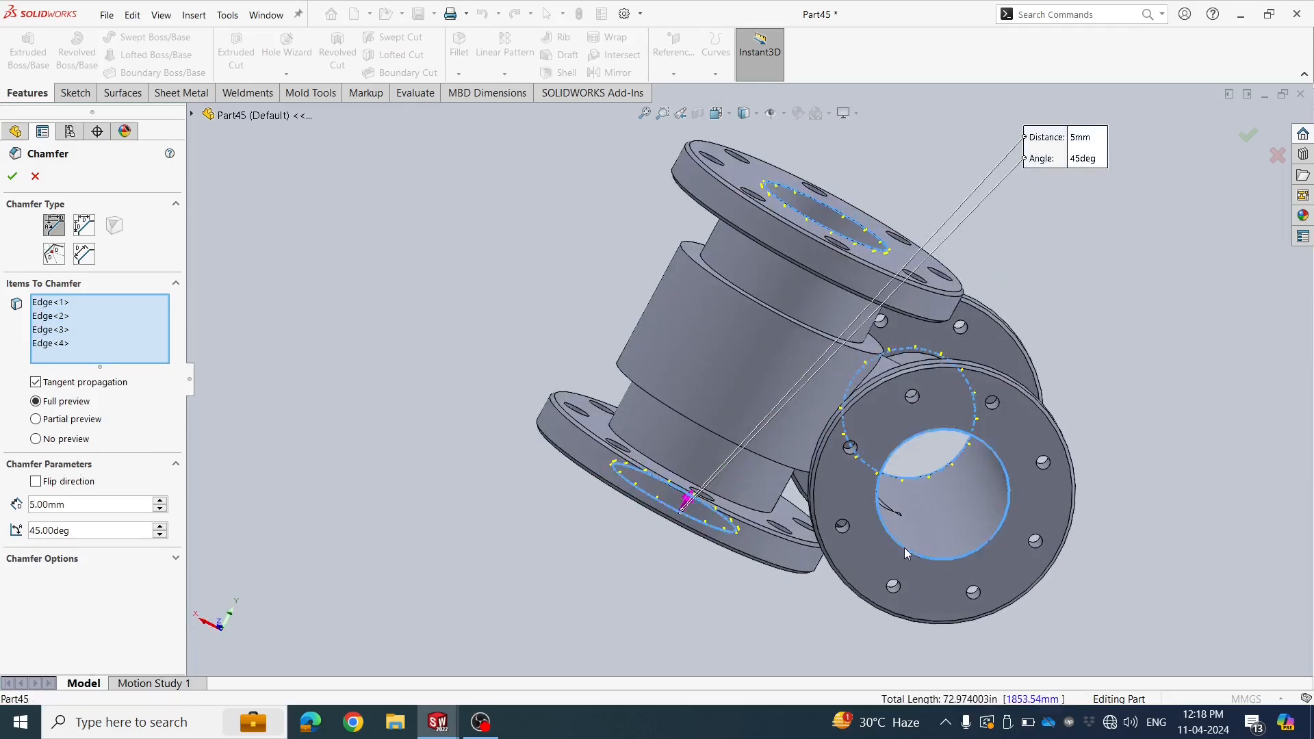
click(14, 177)
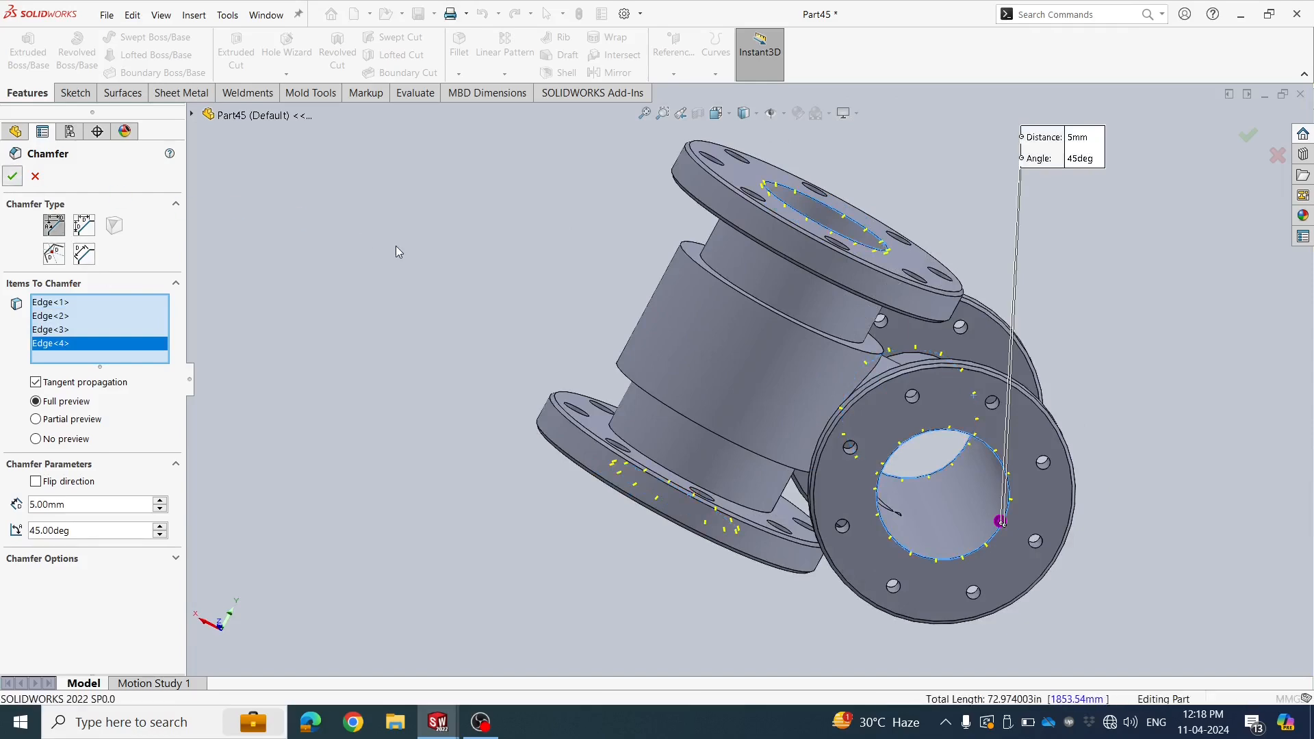
Fillet the edge where the connecting boss meets the vertical cylinder with a 10 mm radius
middle_drag(398, 243, 790, 377)
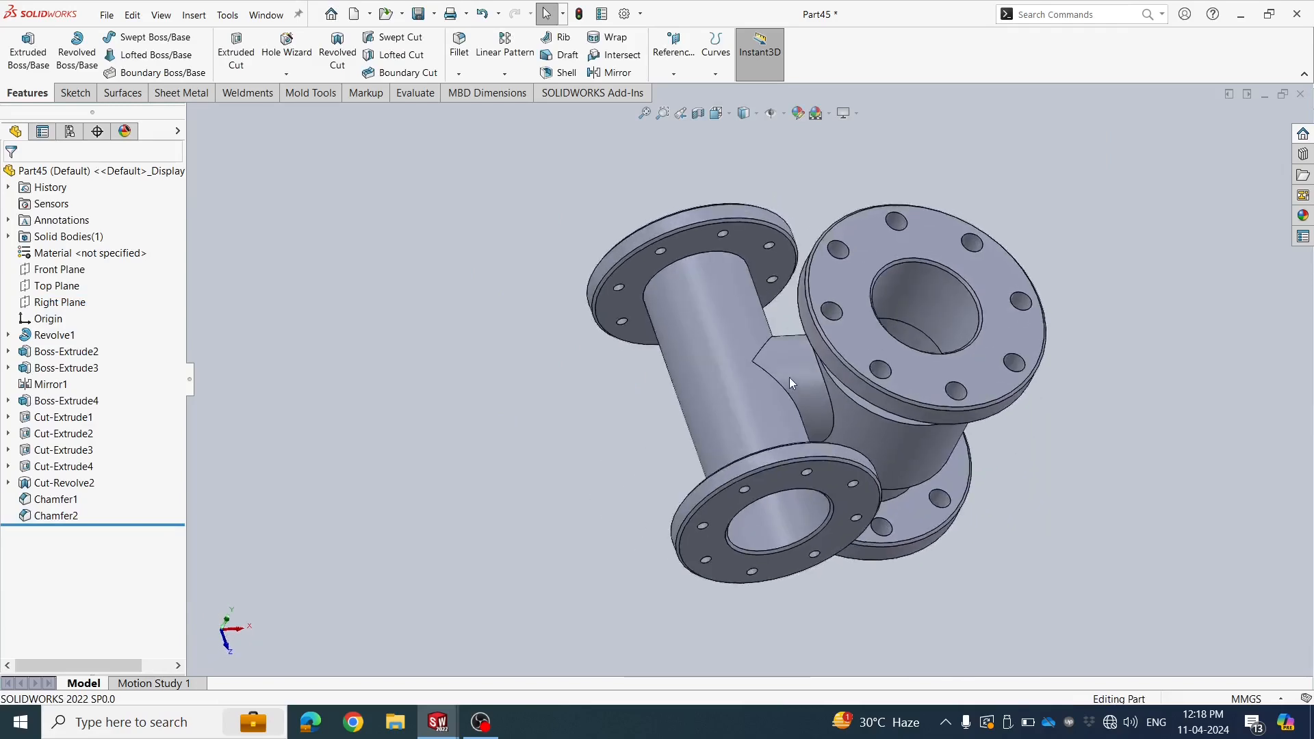
scroll(833, 391, down, 5)
scroll(835, 392, up, 3)
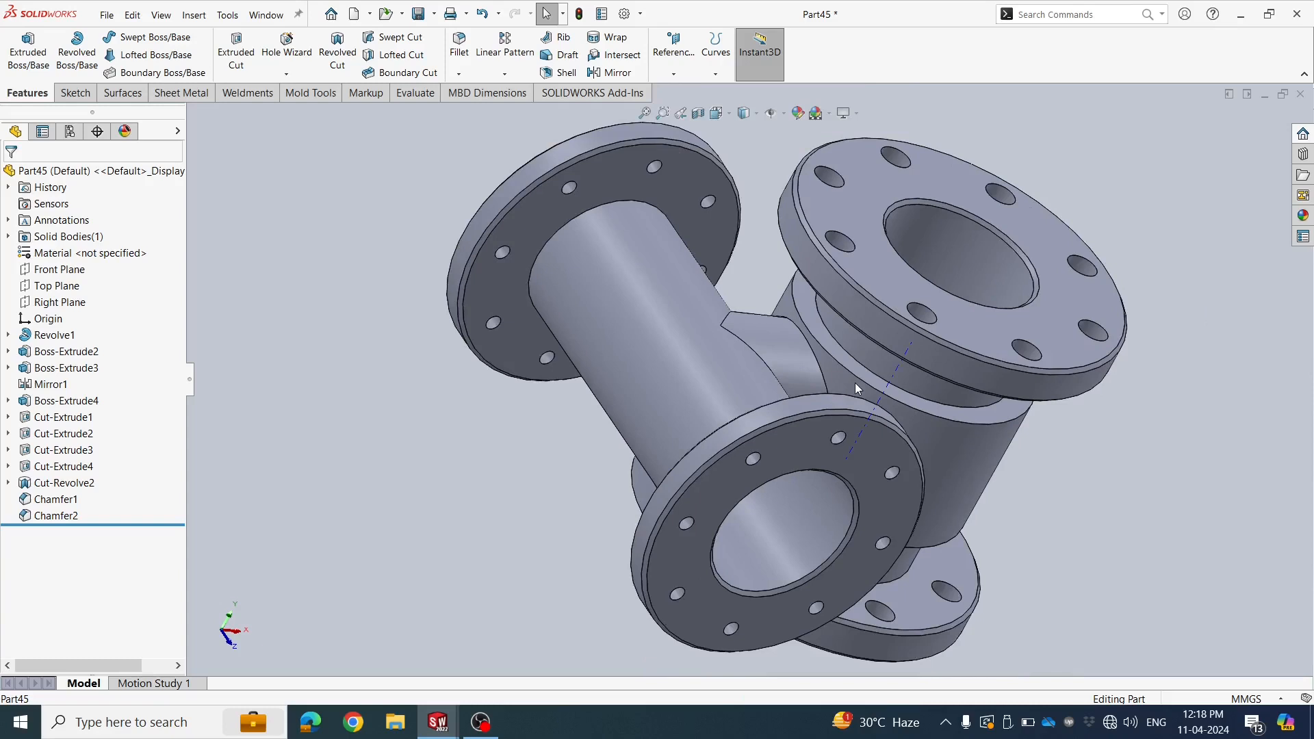
middle_drag(775, 348, 479, 288)
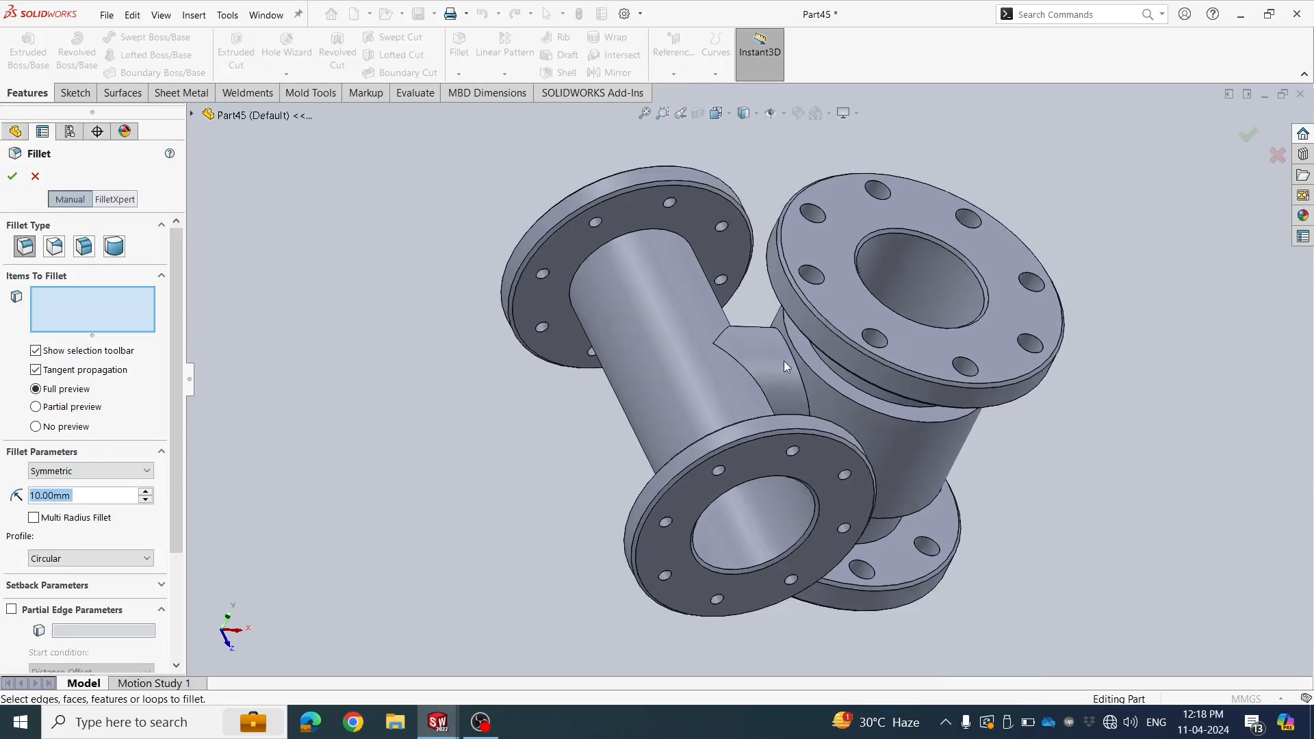
scroll(785, 366, down, 2)
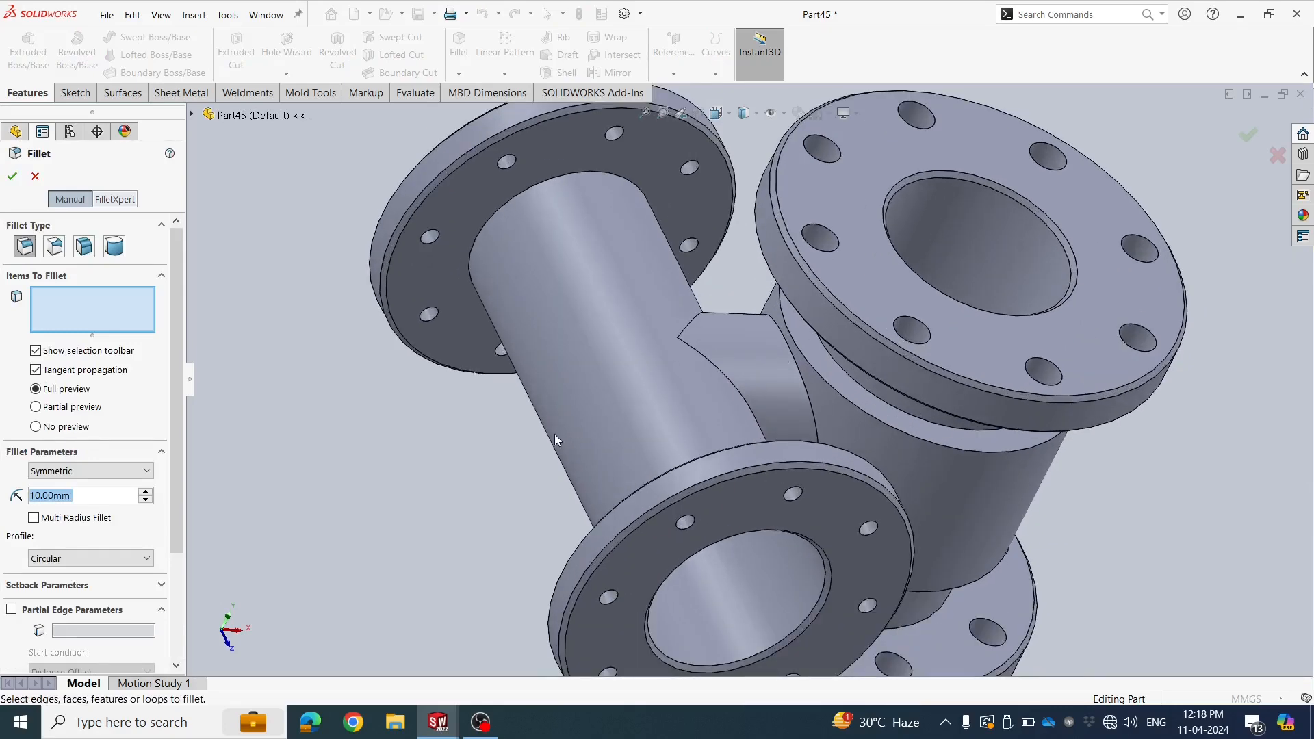
click(806, 384)
scroll(806, 385, up, 3)
middle_drag(807, 385, 702, 237)
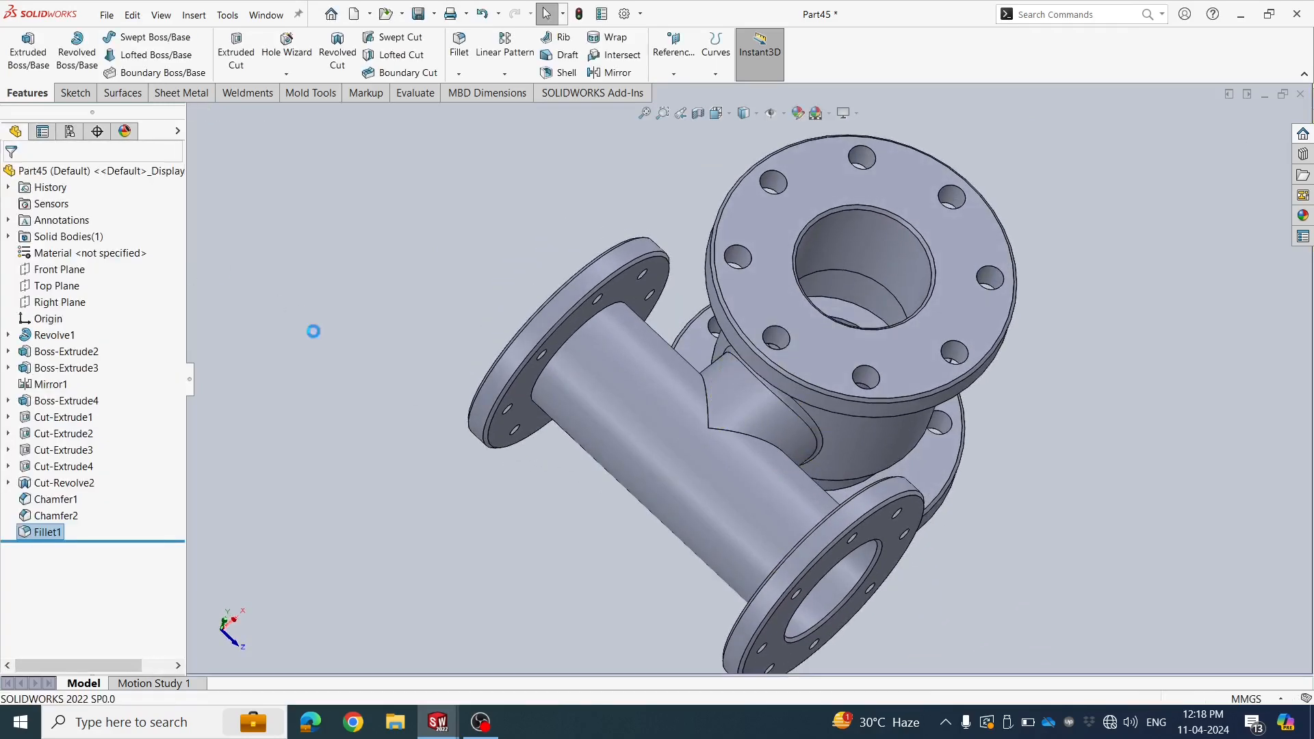
Fillet the two edges where the connecting boss meets the horizontal pipe with a 10 mm radius
middle_drag(489, 440, 389, 244)
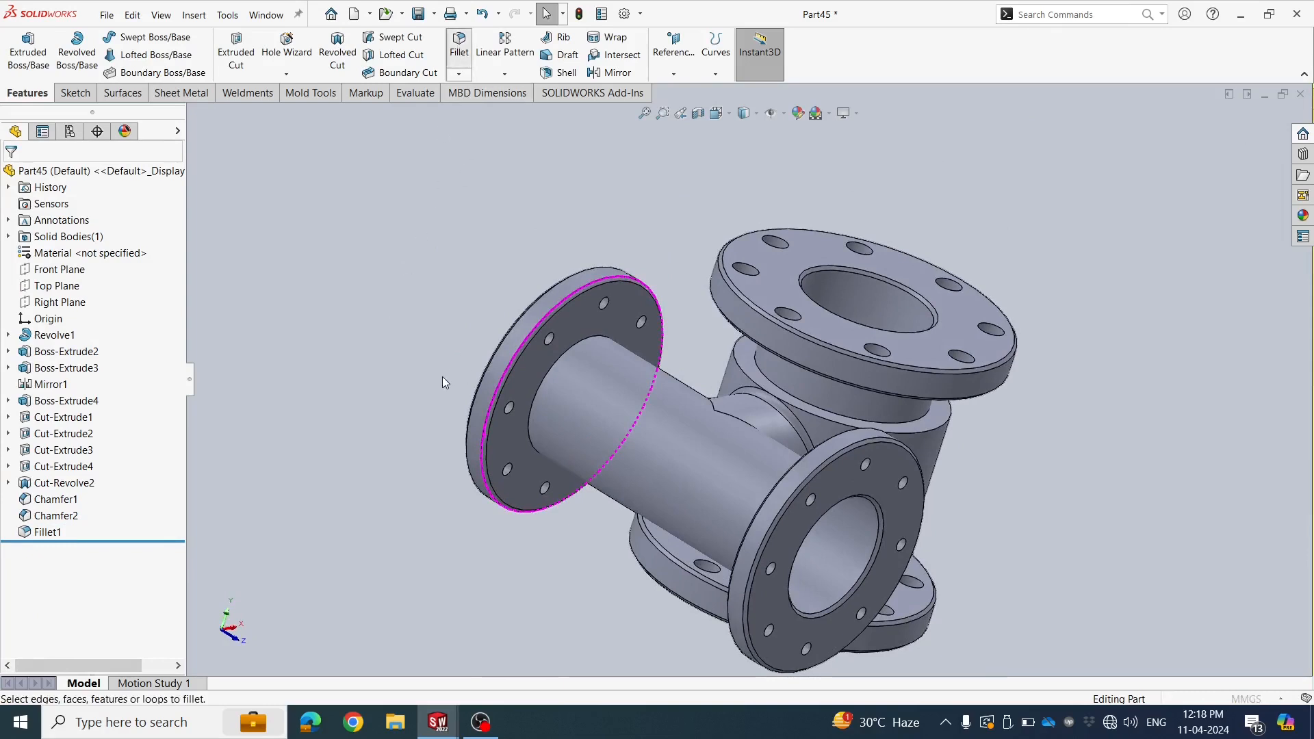
middle_drag(442, 376, 391, 441)
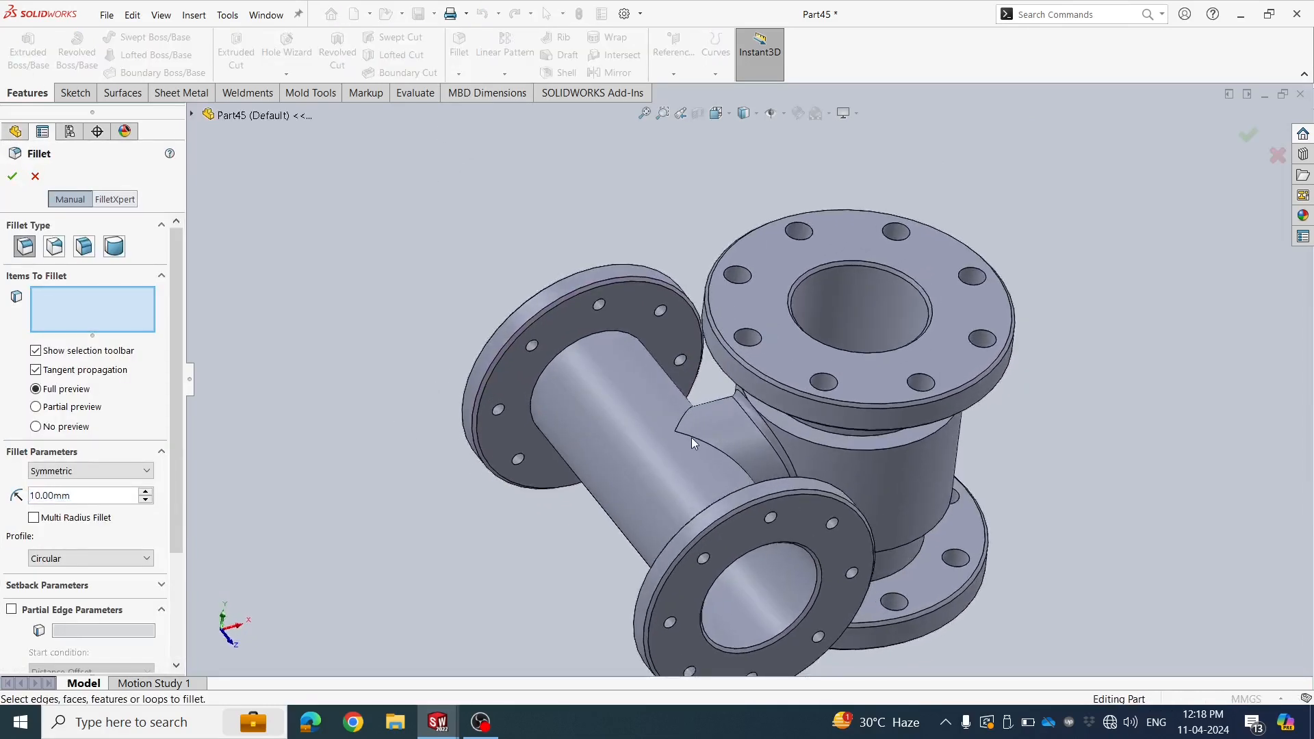
click(691, 437)
middle_drag(691, 437, 675, 395)
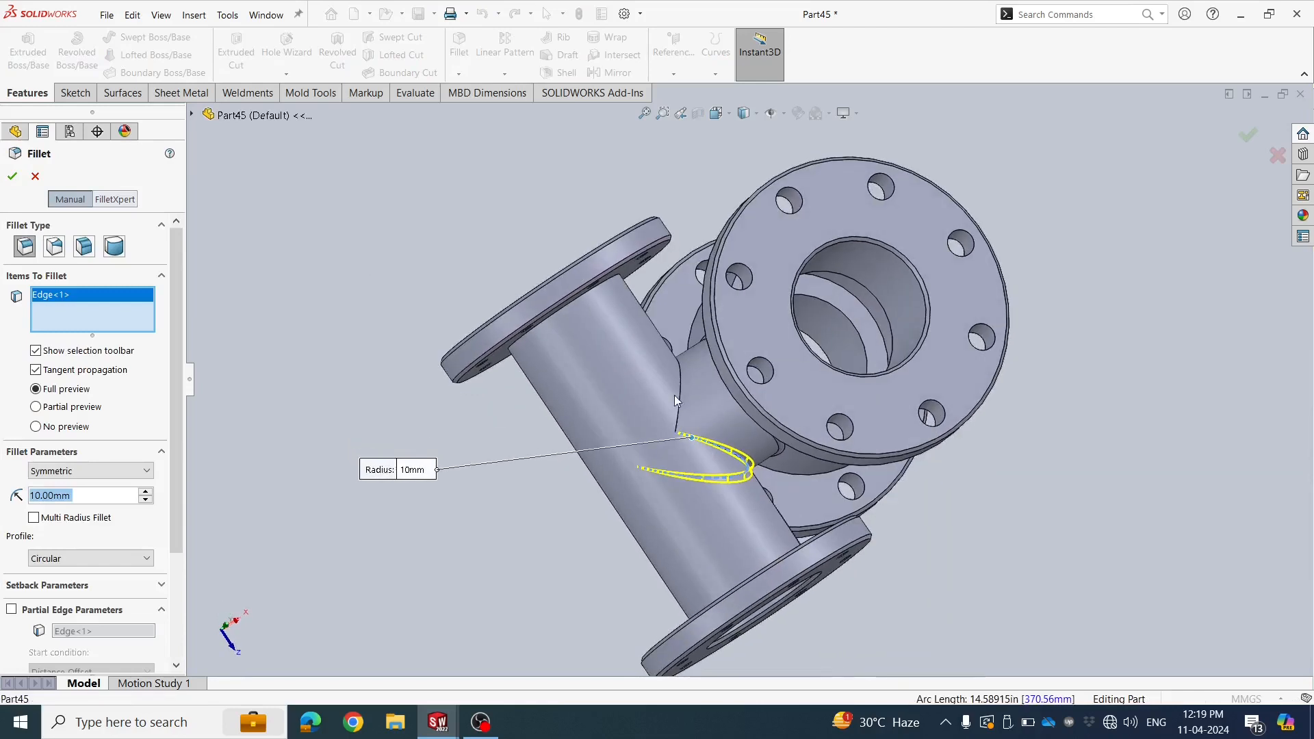
click(679, 388)
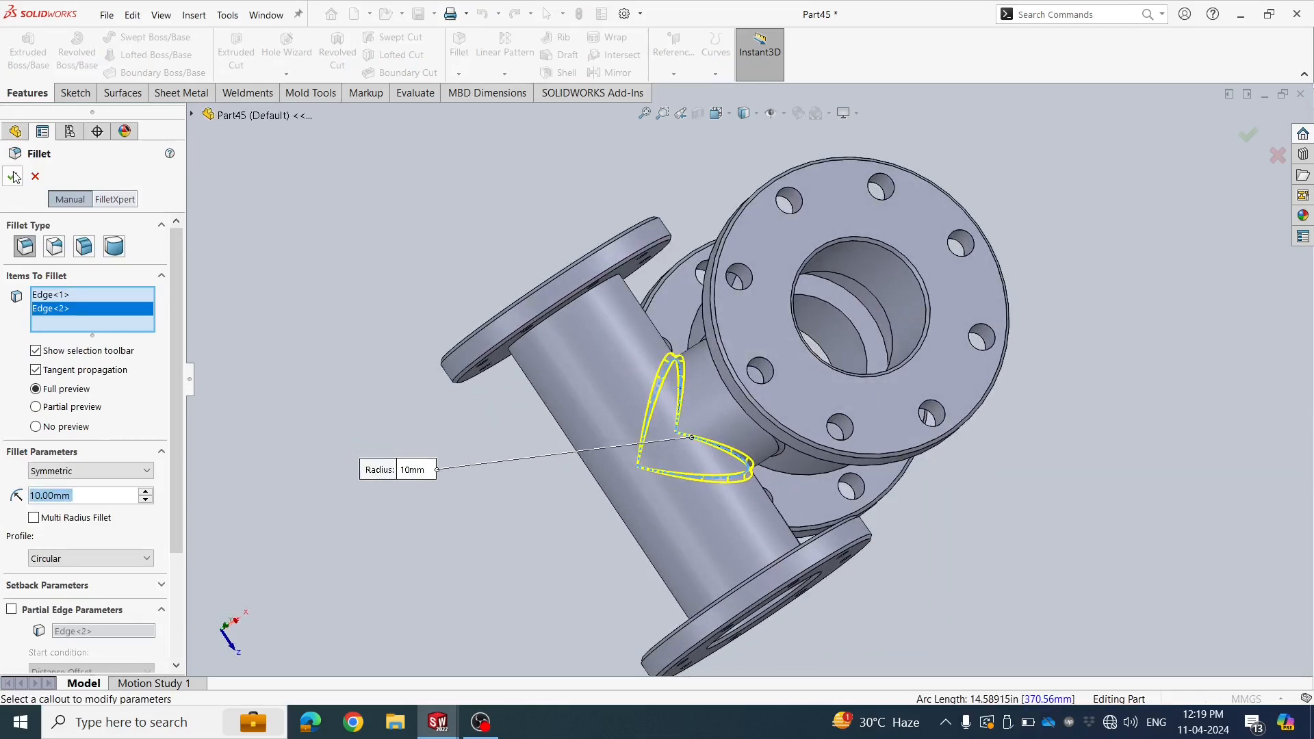
key(Return)
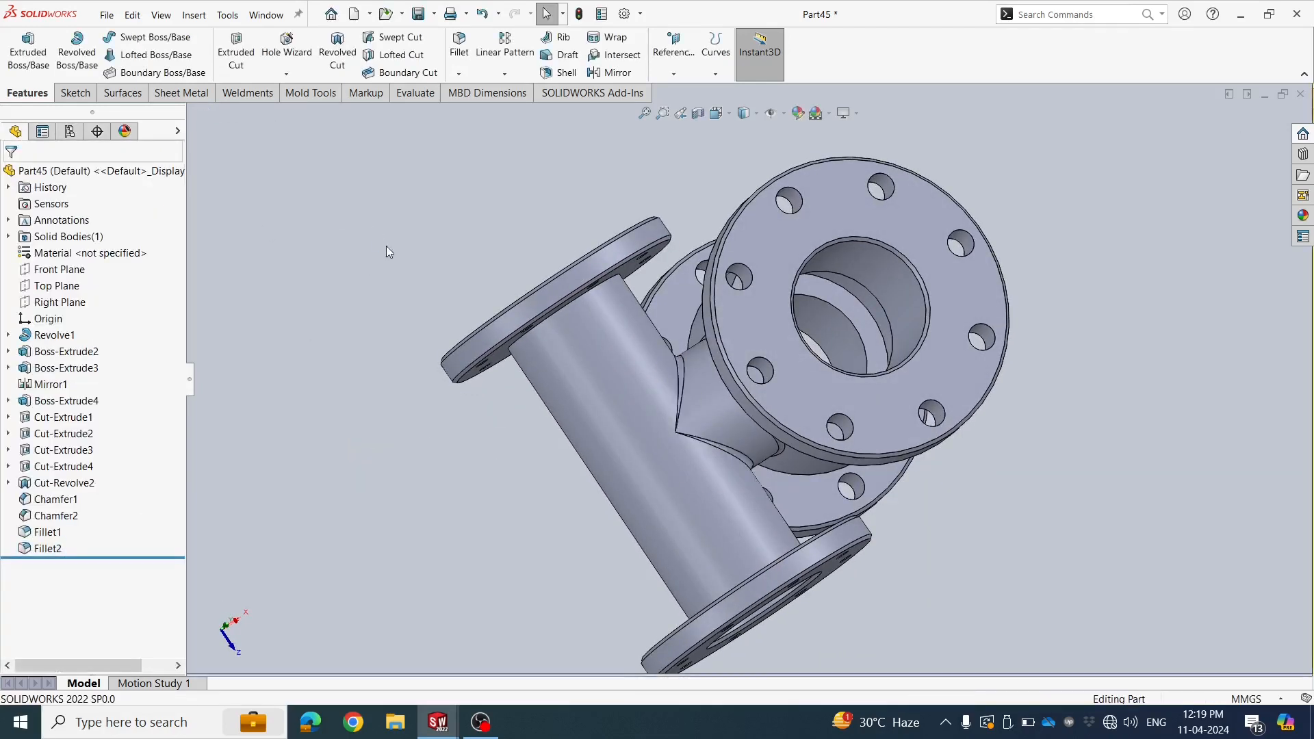
Fillet with a 10 mm radius the edges where the horizontal pipe meets its flanges and the vertical cylinder's necks meet the flanges and middle step
key(f)
middle_drag(545, 461, 557, 161)
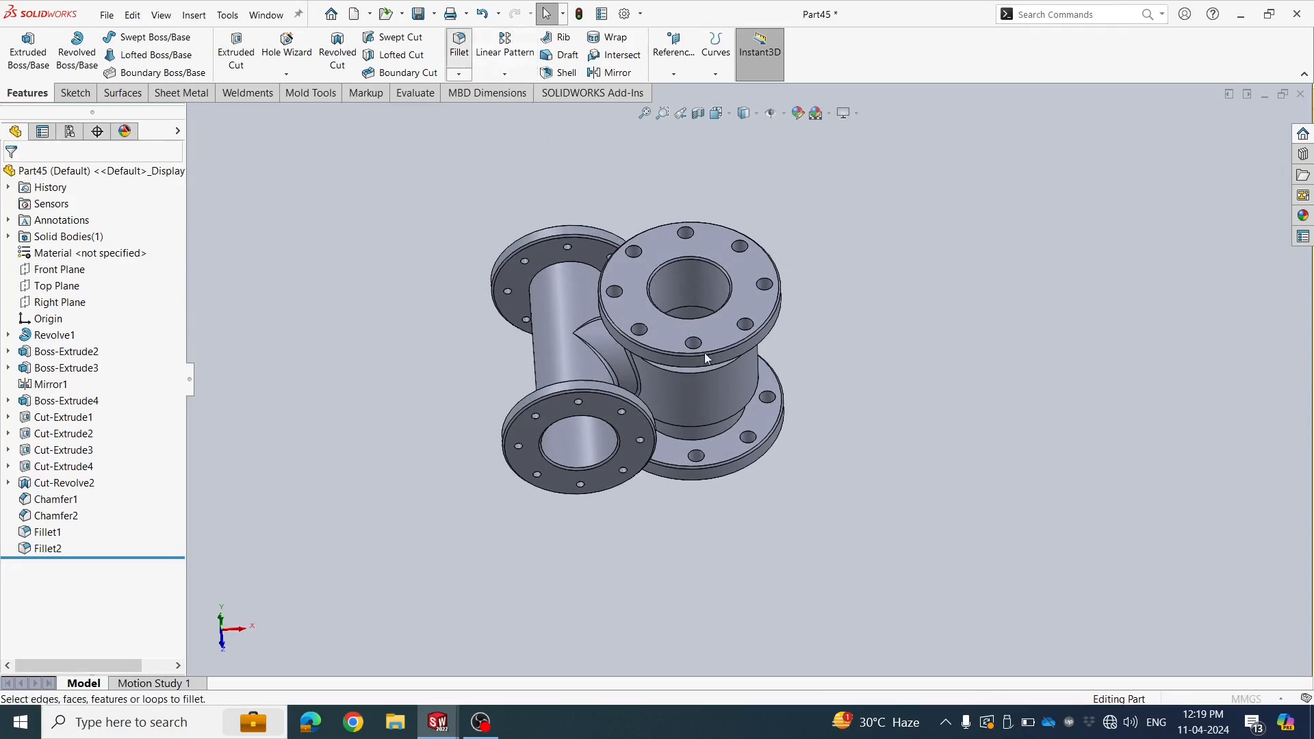
click(540, 271)
middle_drag(540, 271, 795, 463)
click(650, 476)
click(841, 516)
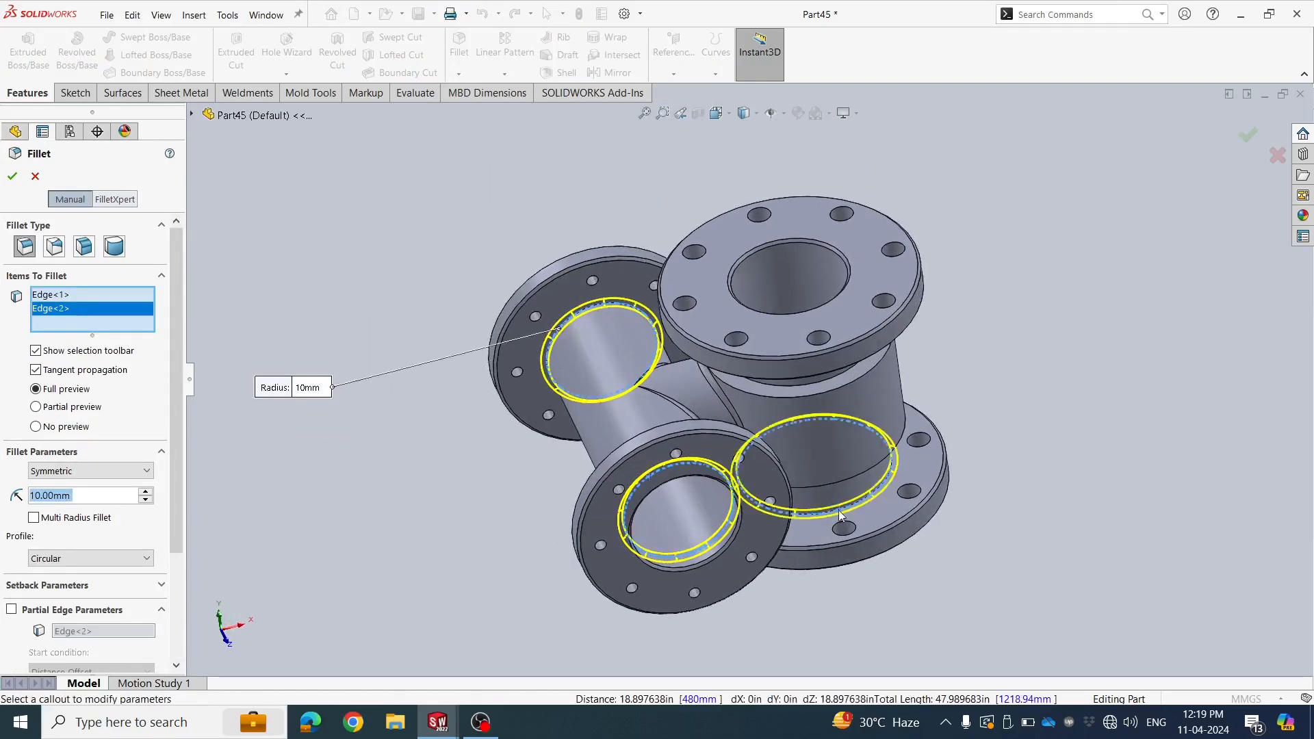
middle_drag(841, 516, 755, 541)
click(742, 247)
click(806, 315)
click(856, 393)
click(14, 177)
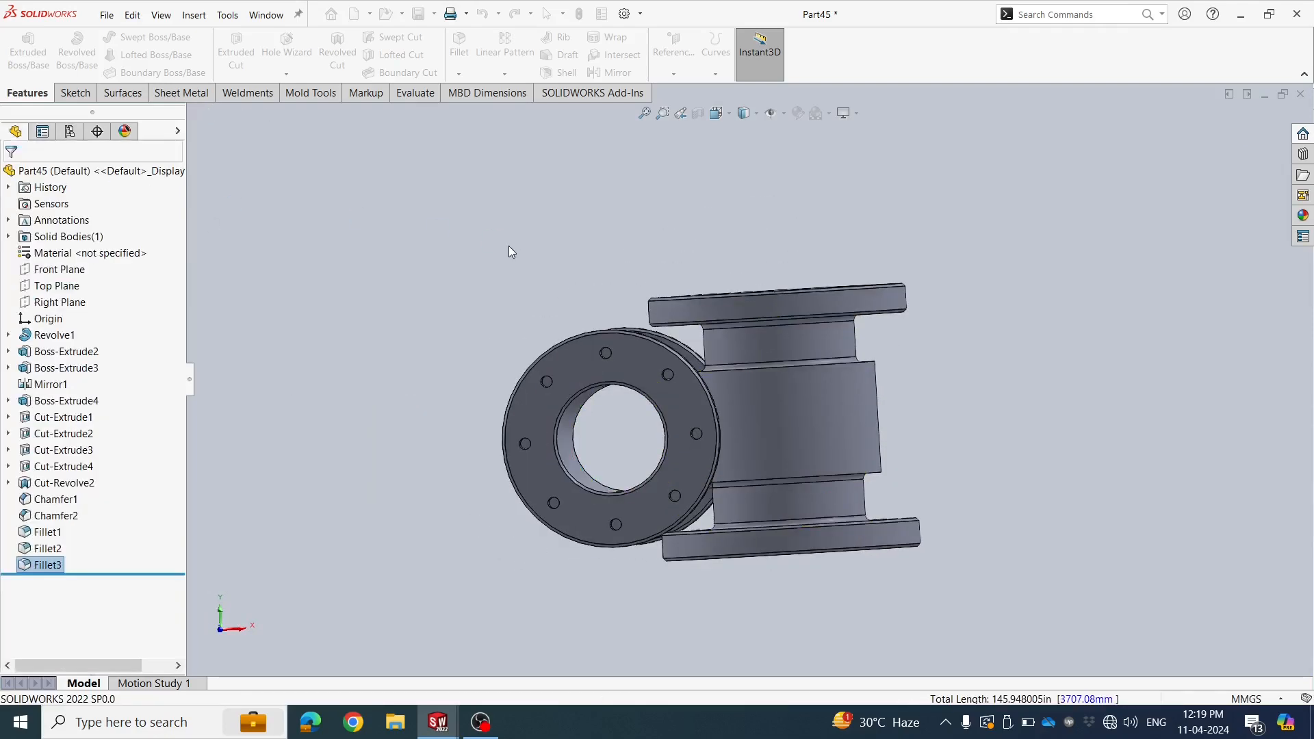
Color the whole part dark gray using the standard color swatches
middle_drag(508, 245, 772, 217)
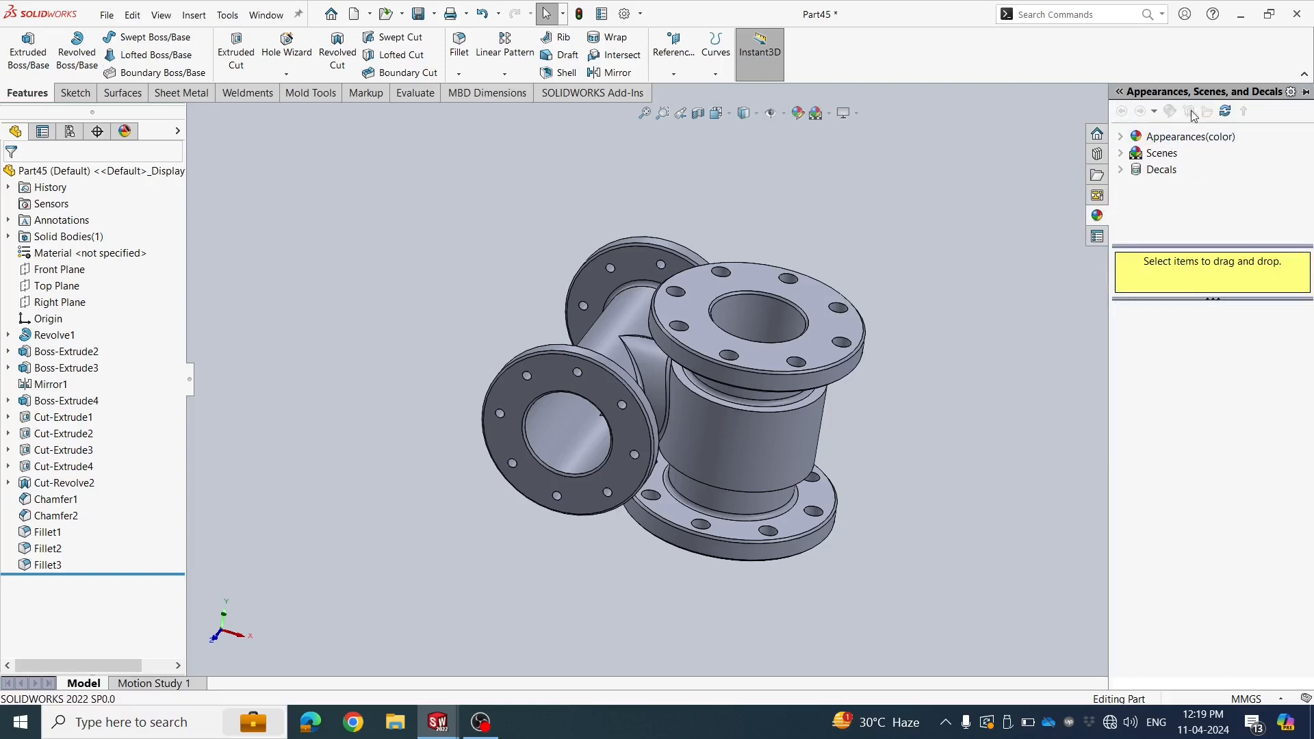
click(956, 182)
click(799, 116)
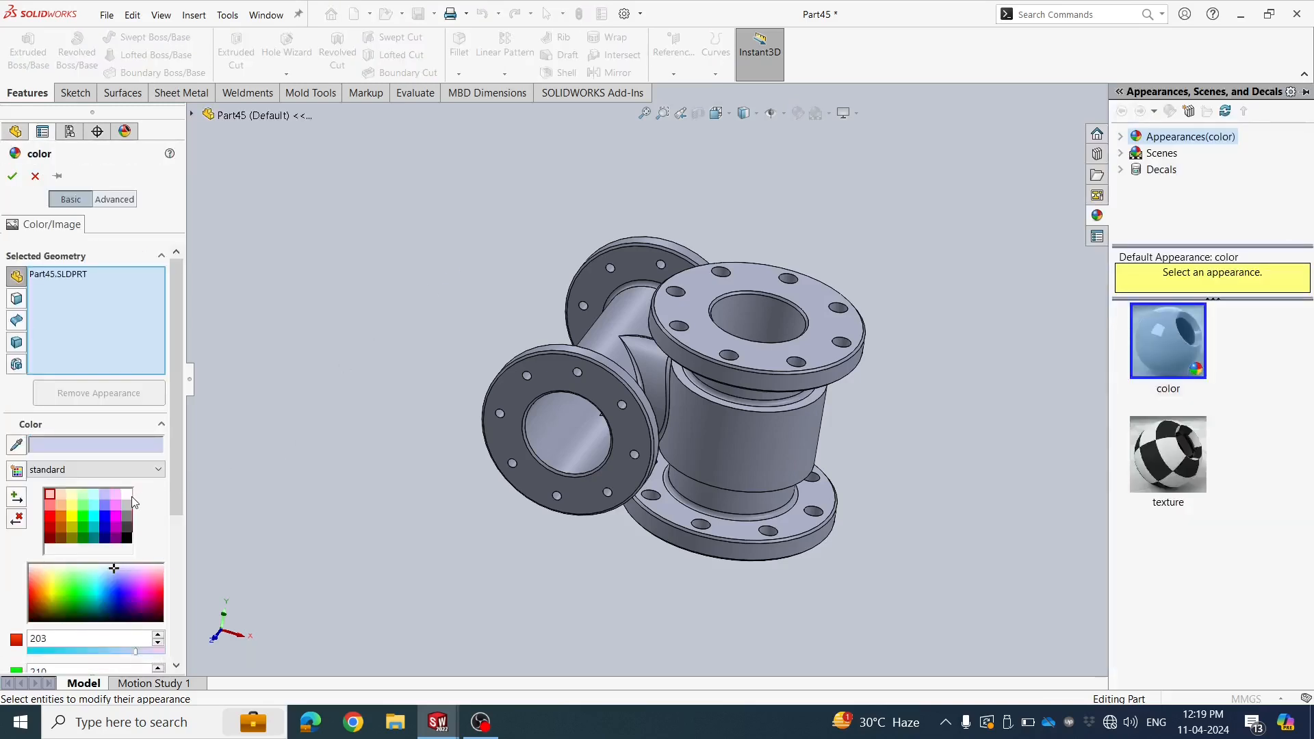
click(127, 505)
click(126, 516)
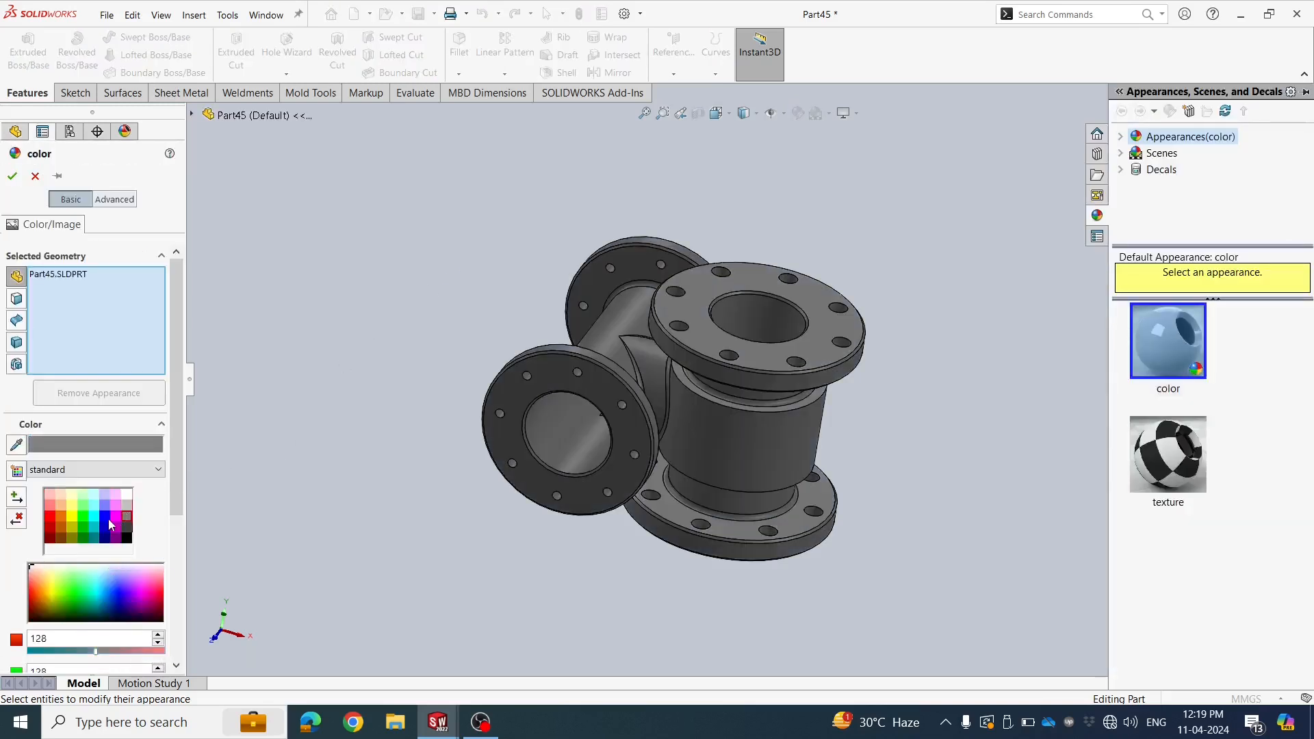
click(126, 527)
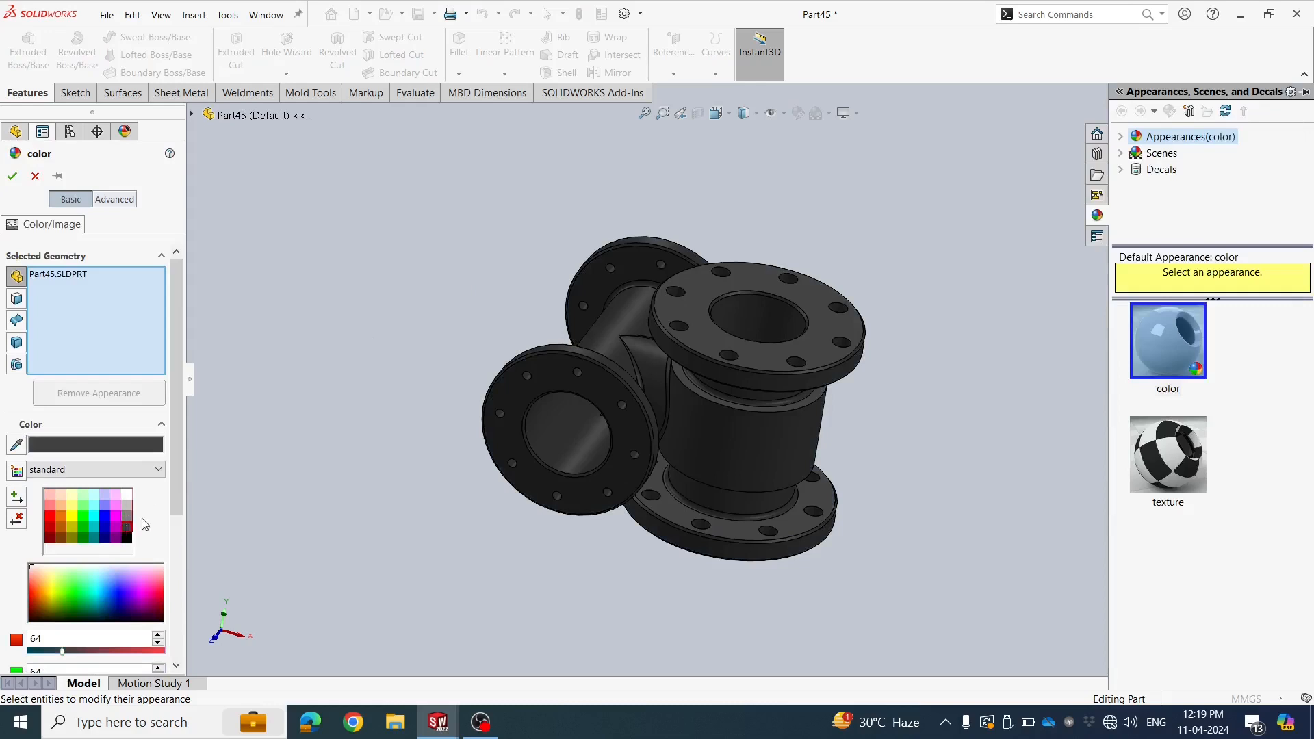
middle_drag(420, 362, 383, 357)
scroll(650, 308, up, 1)
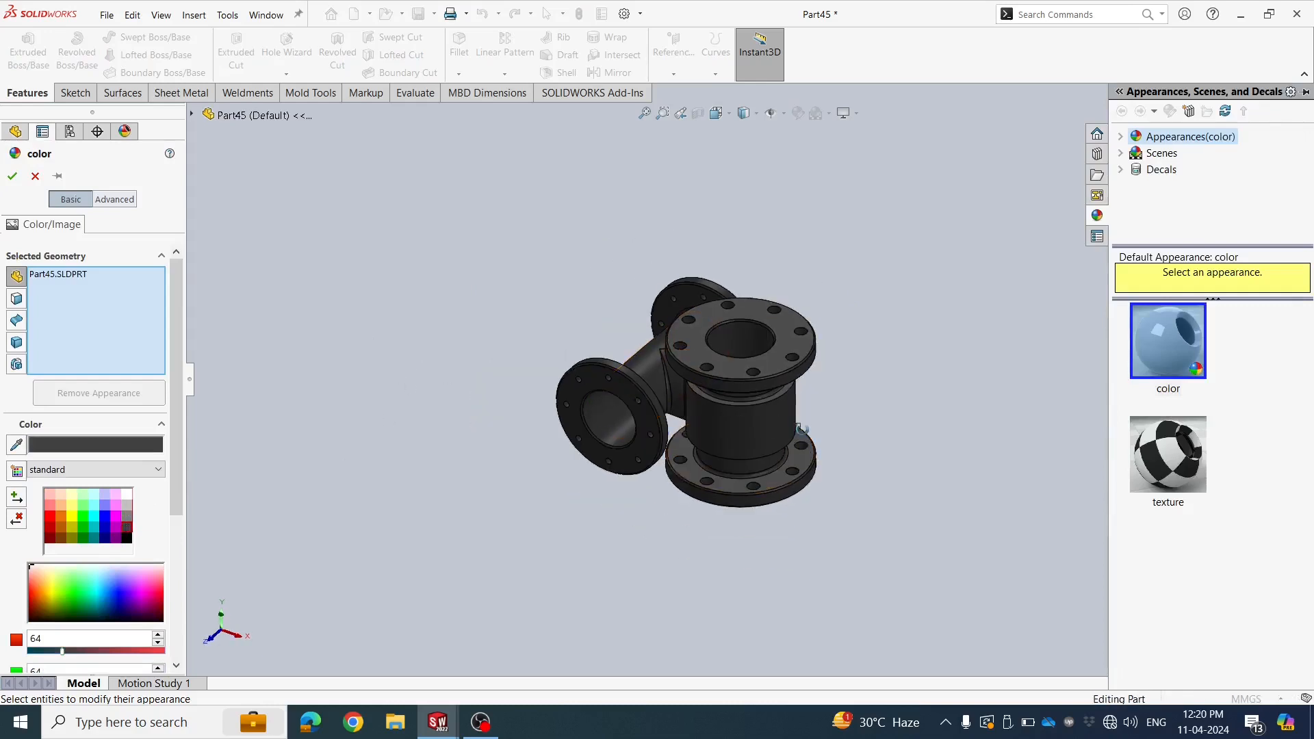
click(614, 368)
click(12, 175)
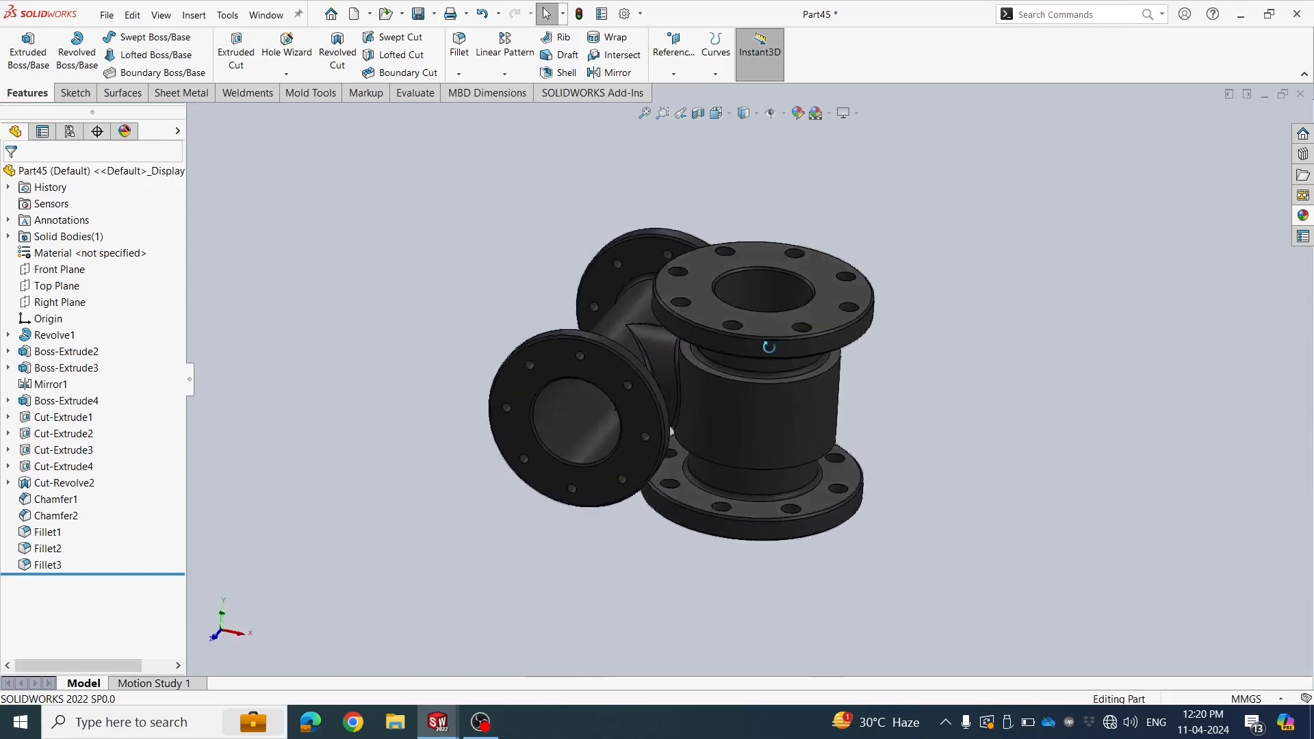
scroll(742, 404, down, 1)
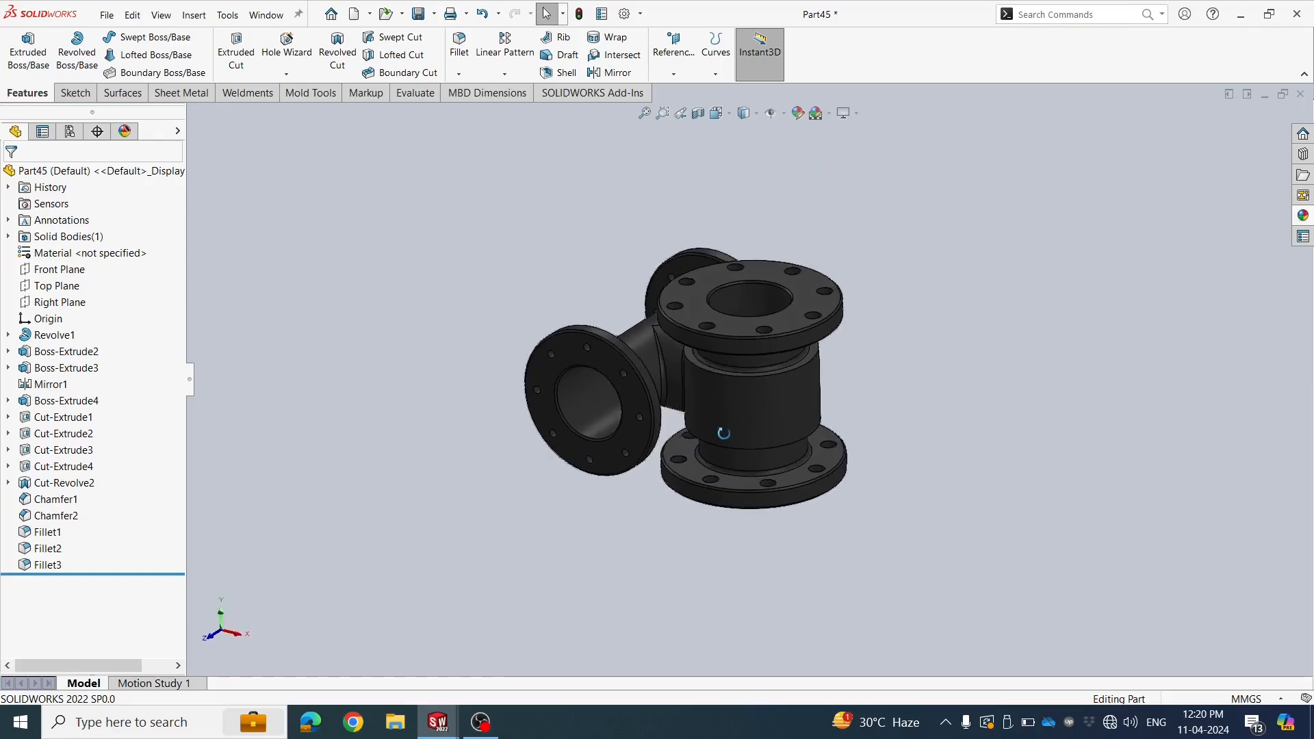
scroll(743, 404, down, 1)
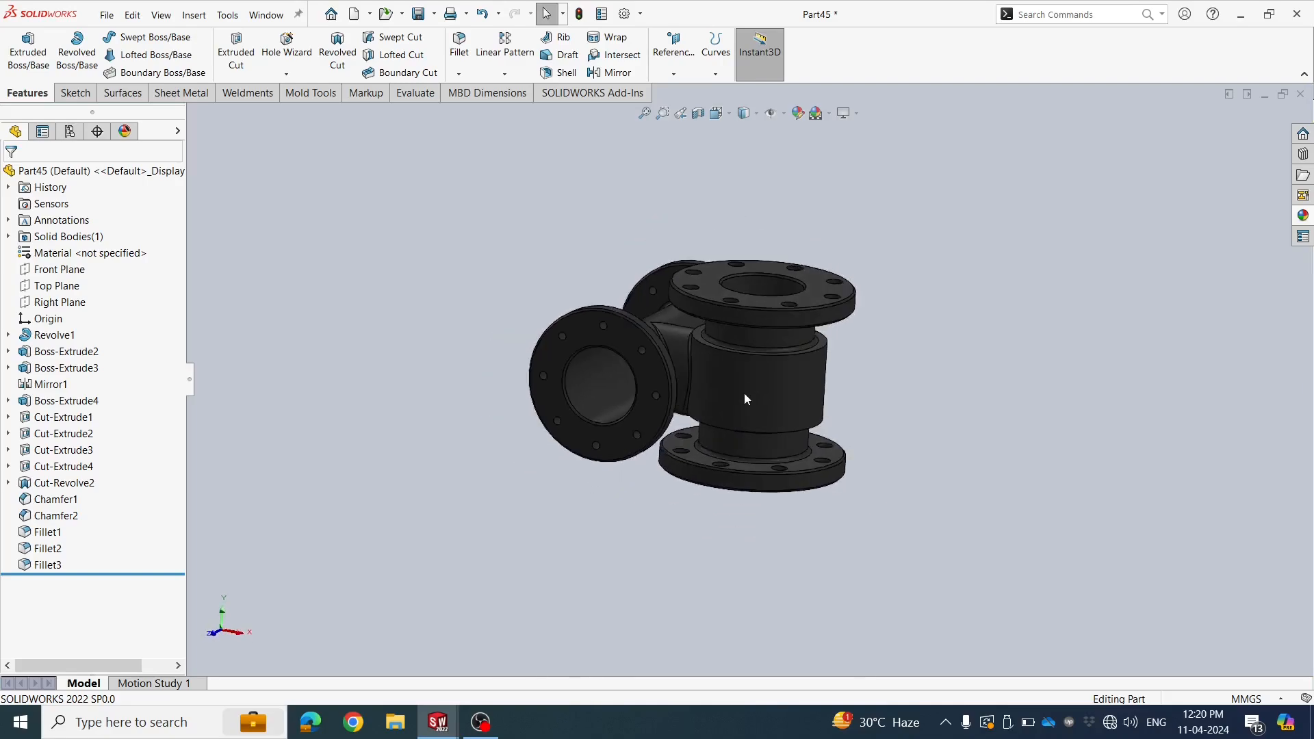